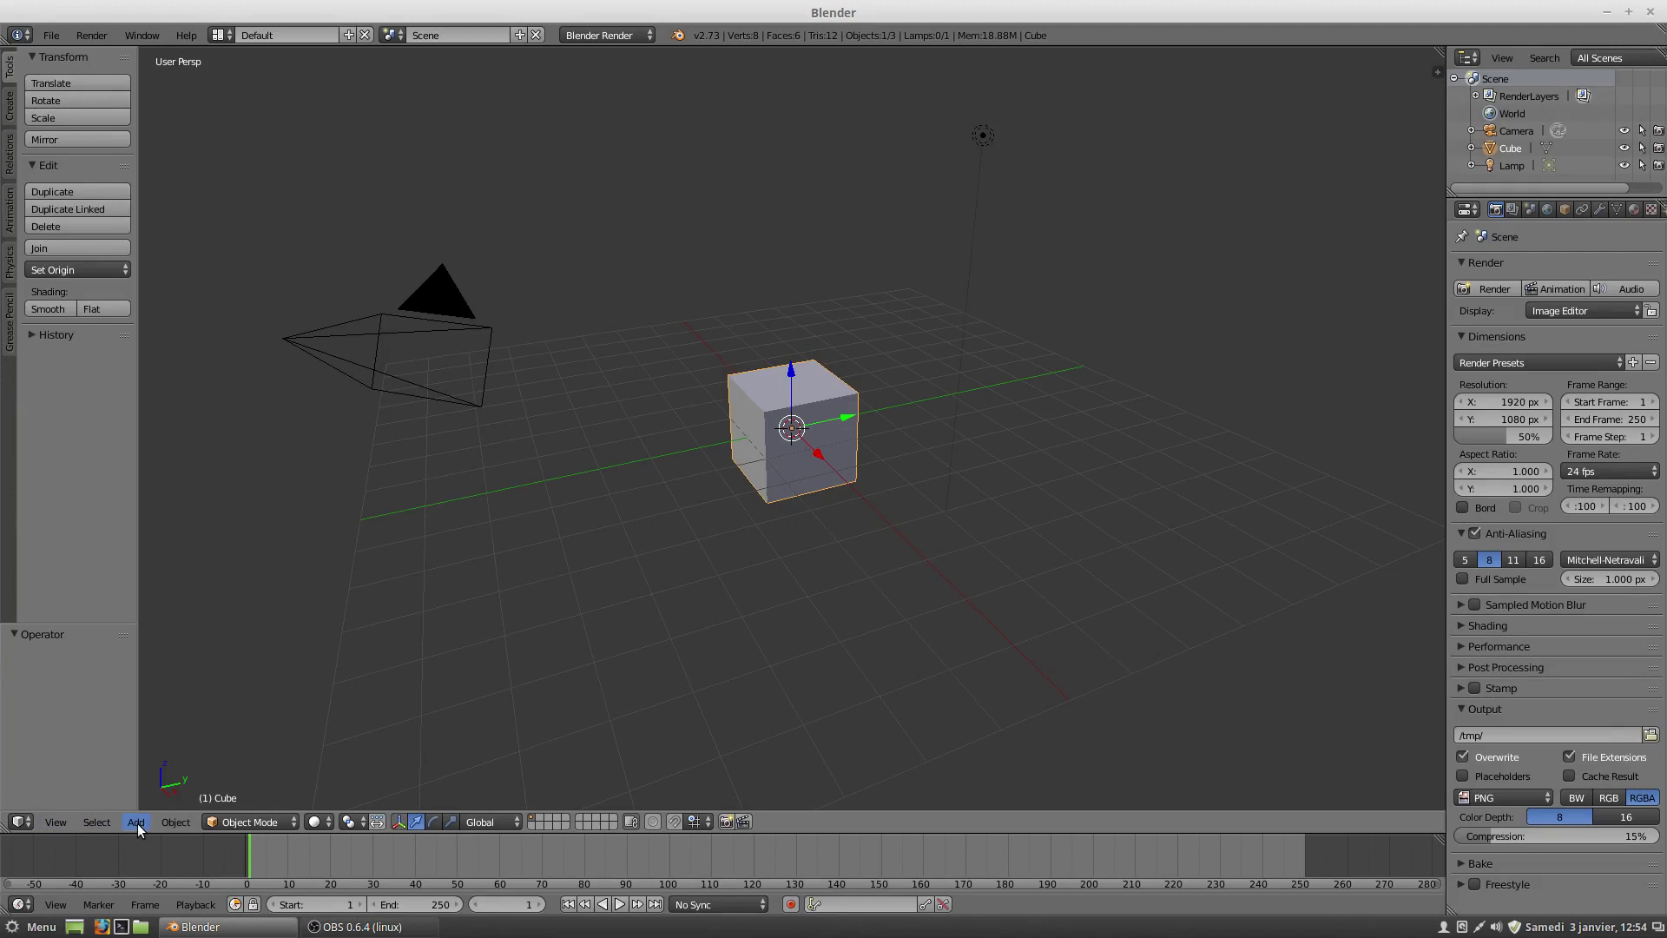
left_click(137, 822)
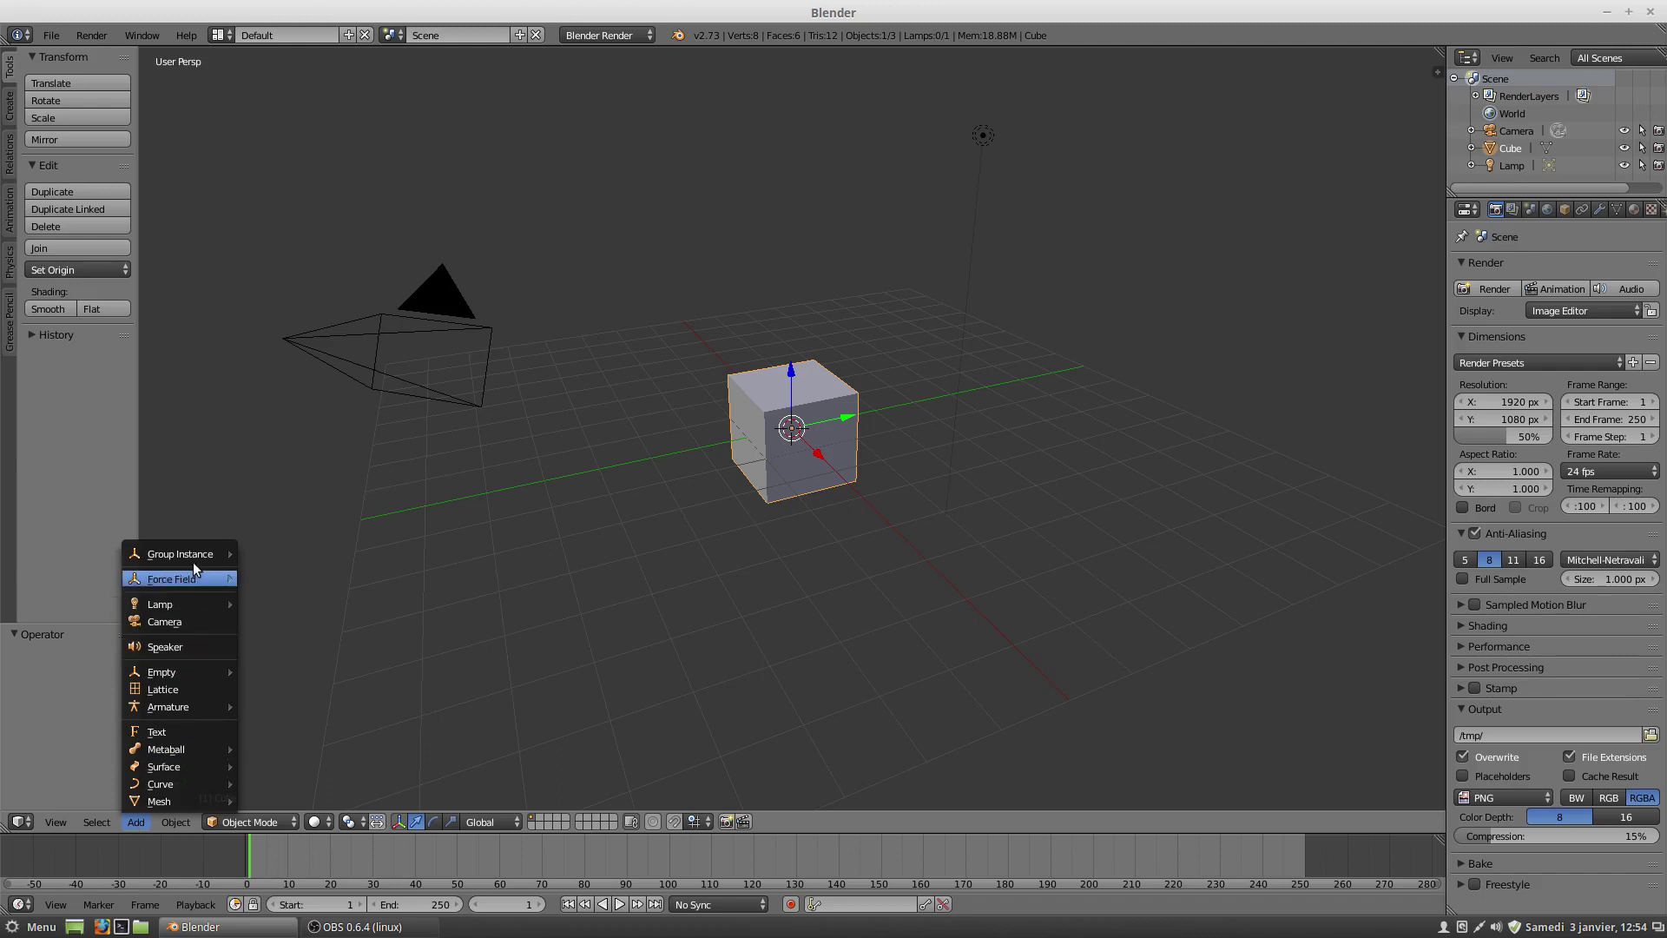
mouse_move(184, 784)
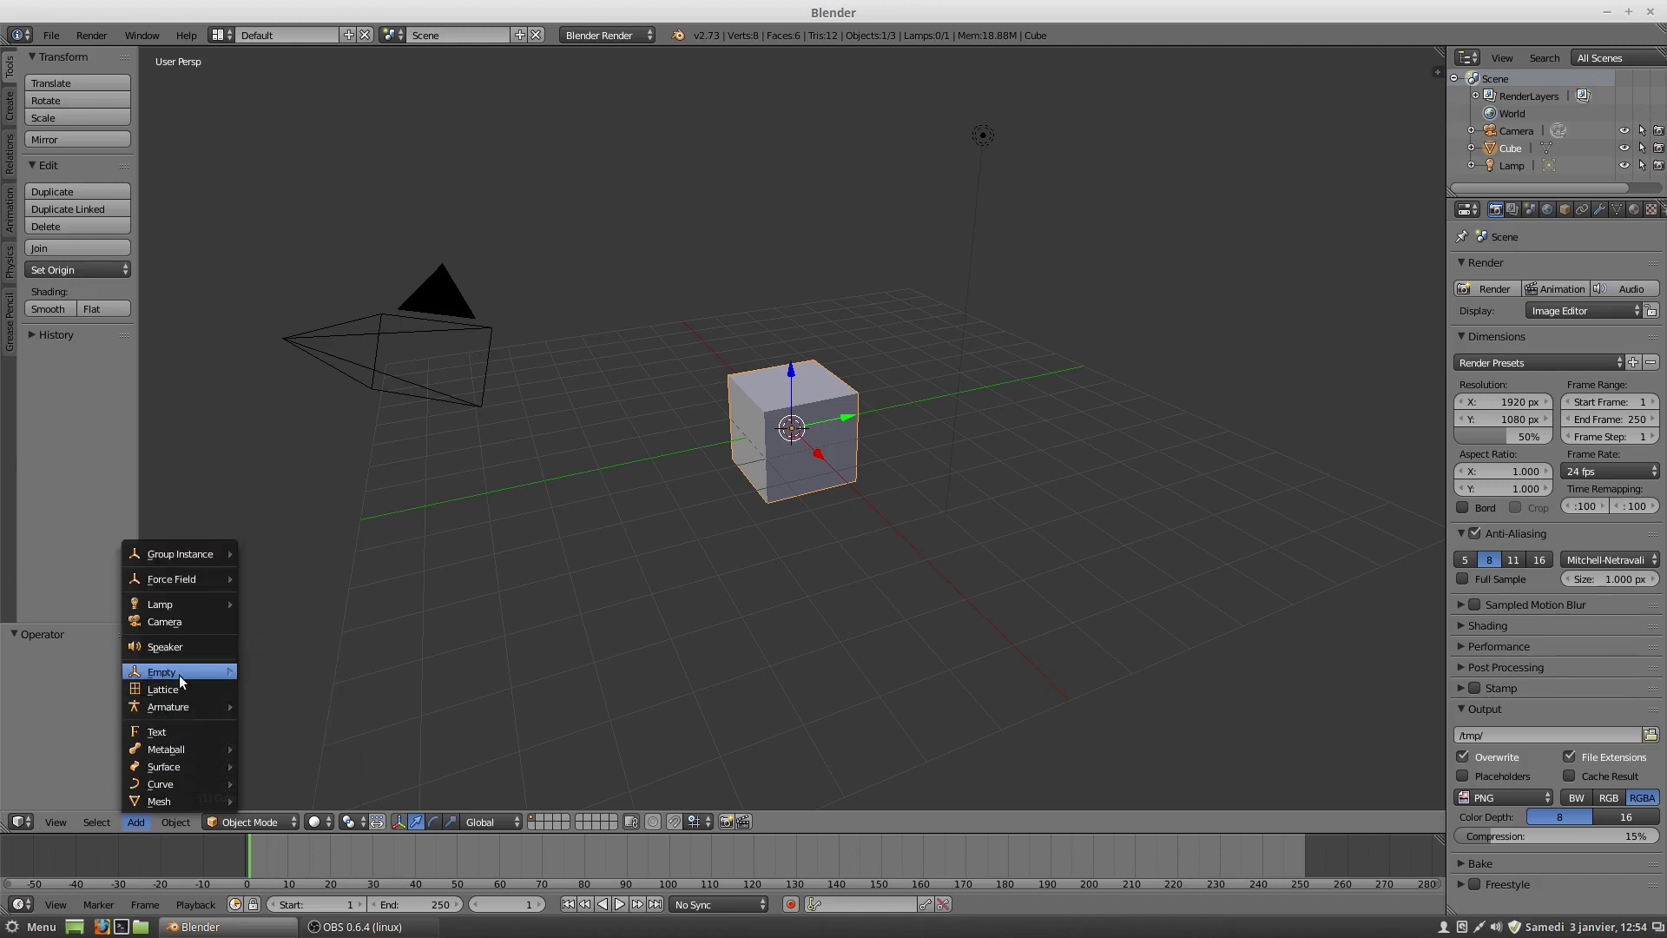
mouse_move(176, 675)
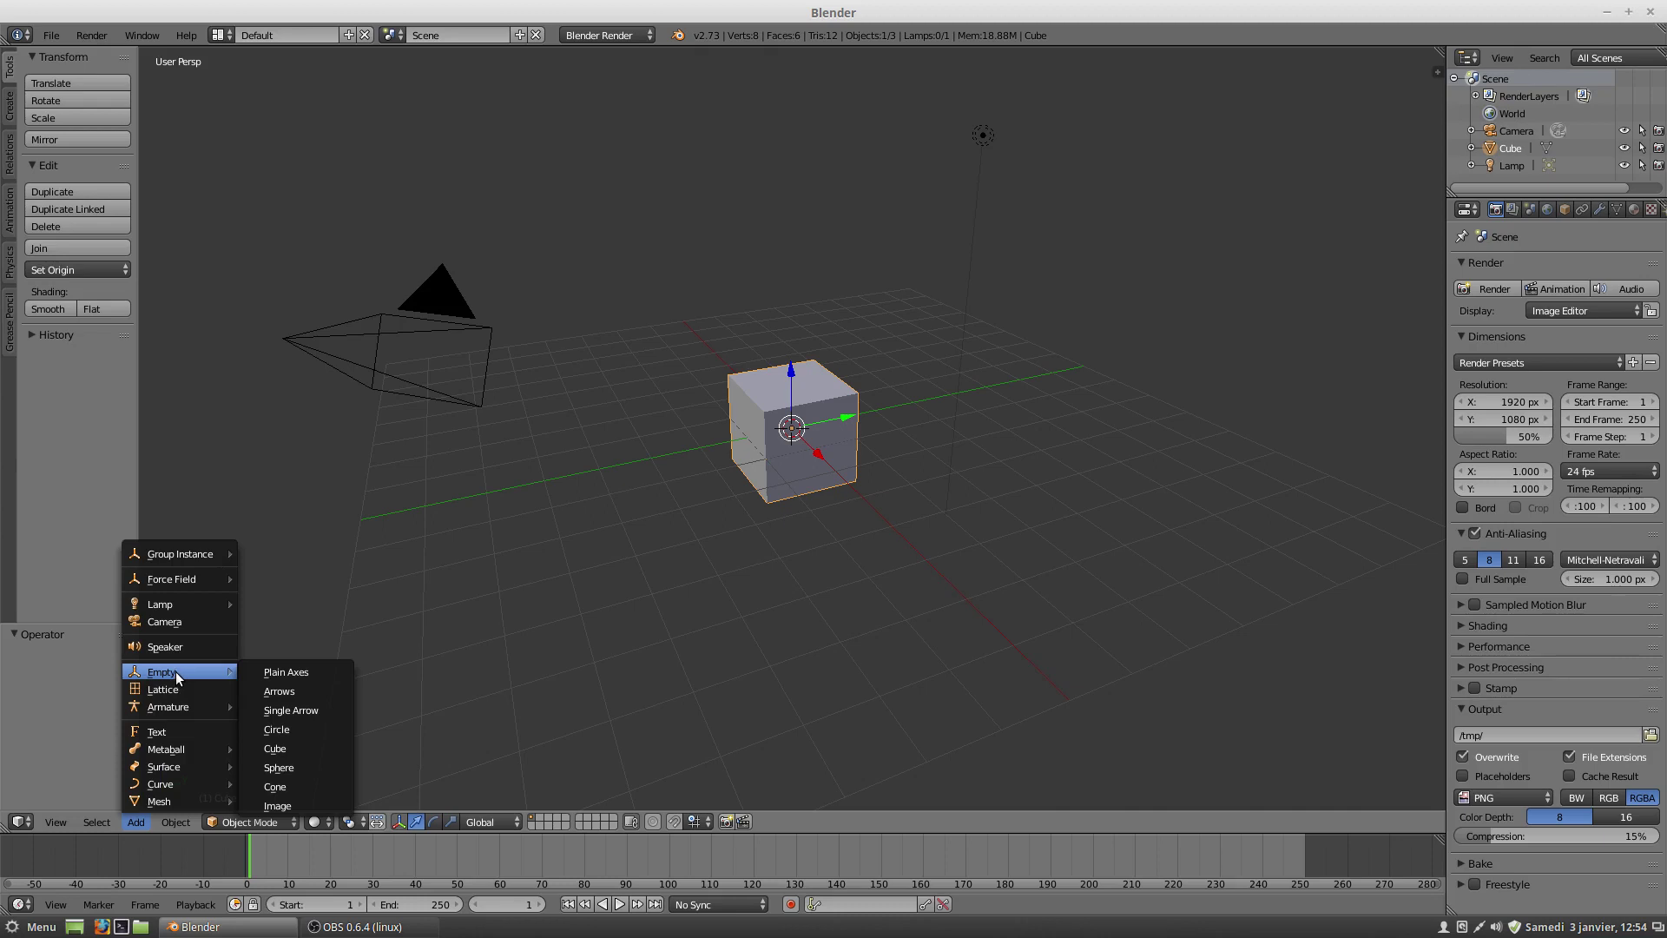
left_click(136, 825)
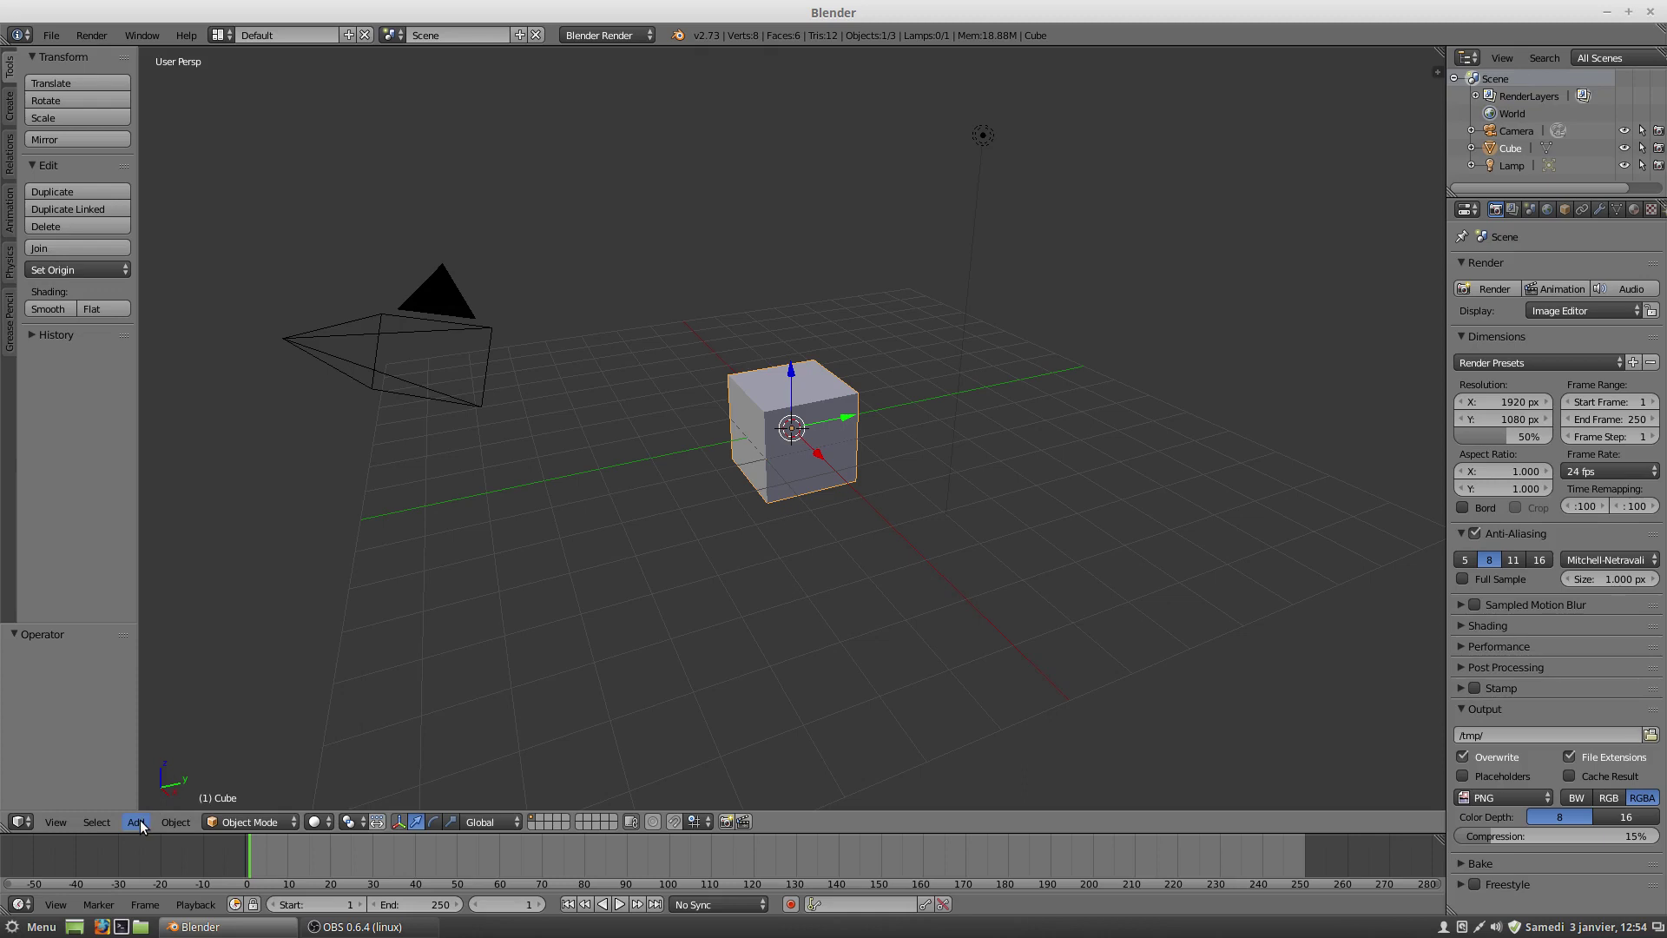
left_click(141, 824)
key("shift+a")
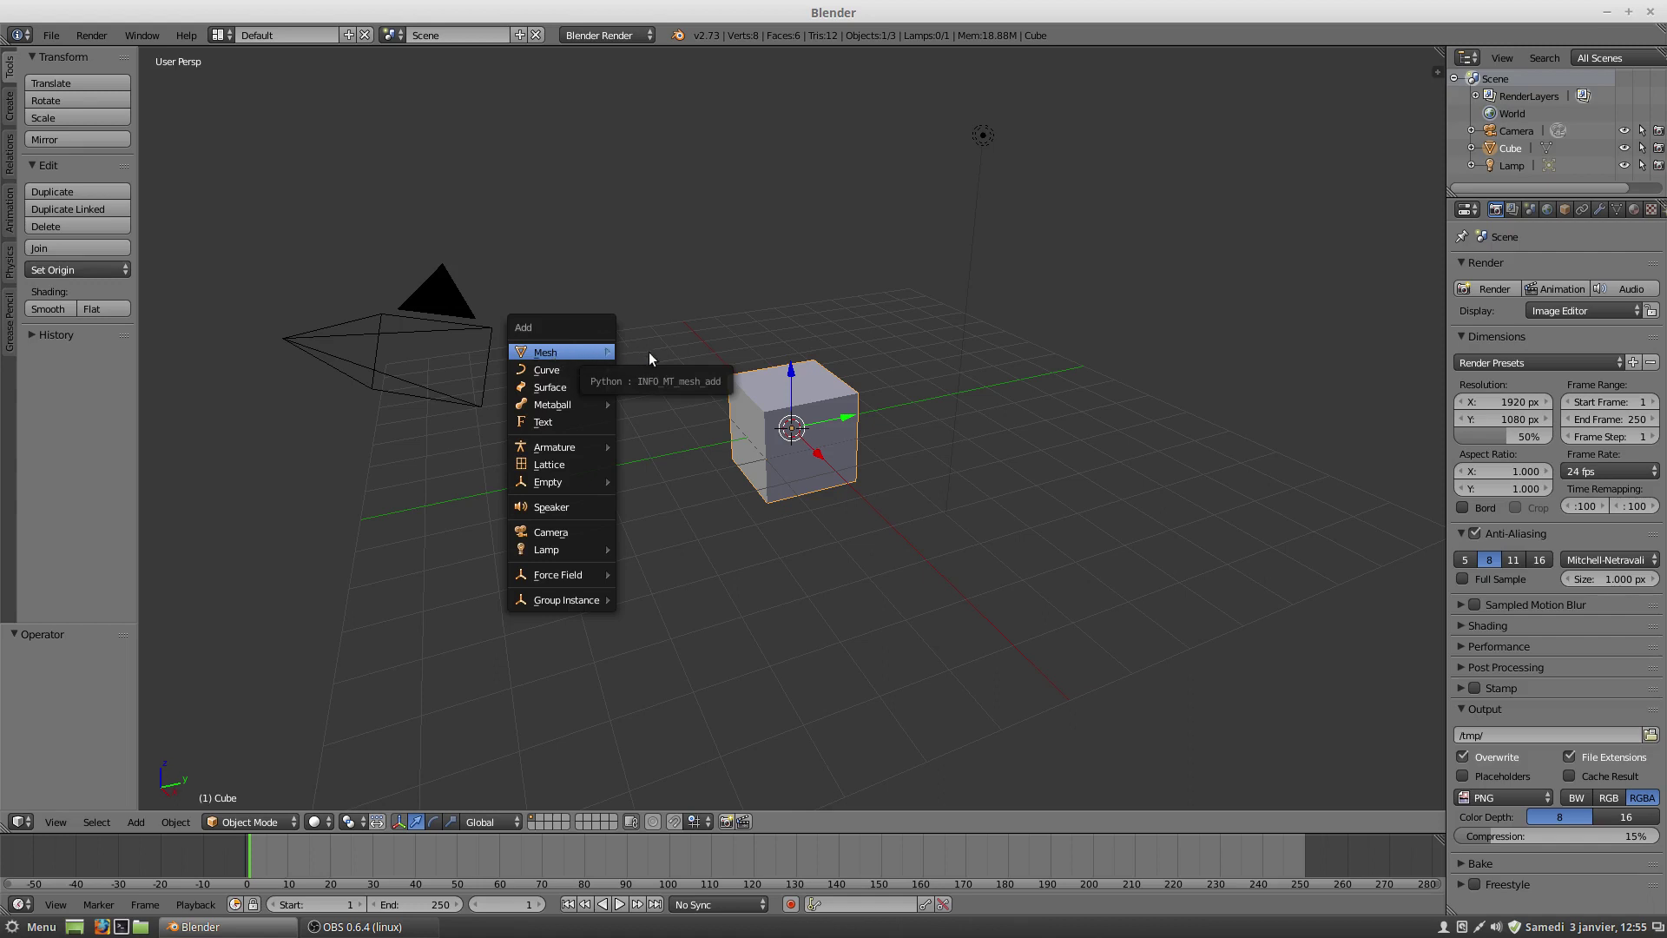
left_click(604, 357)
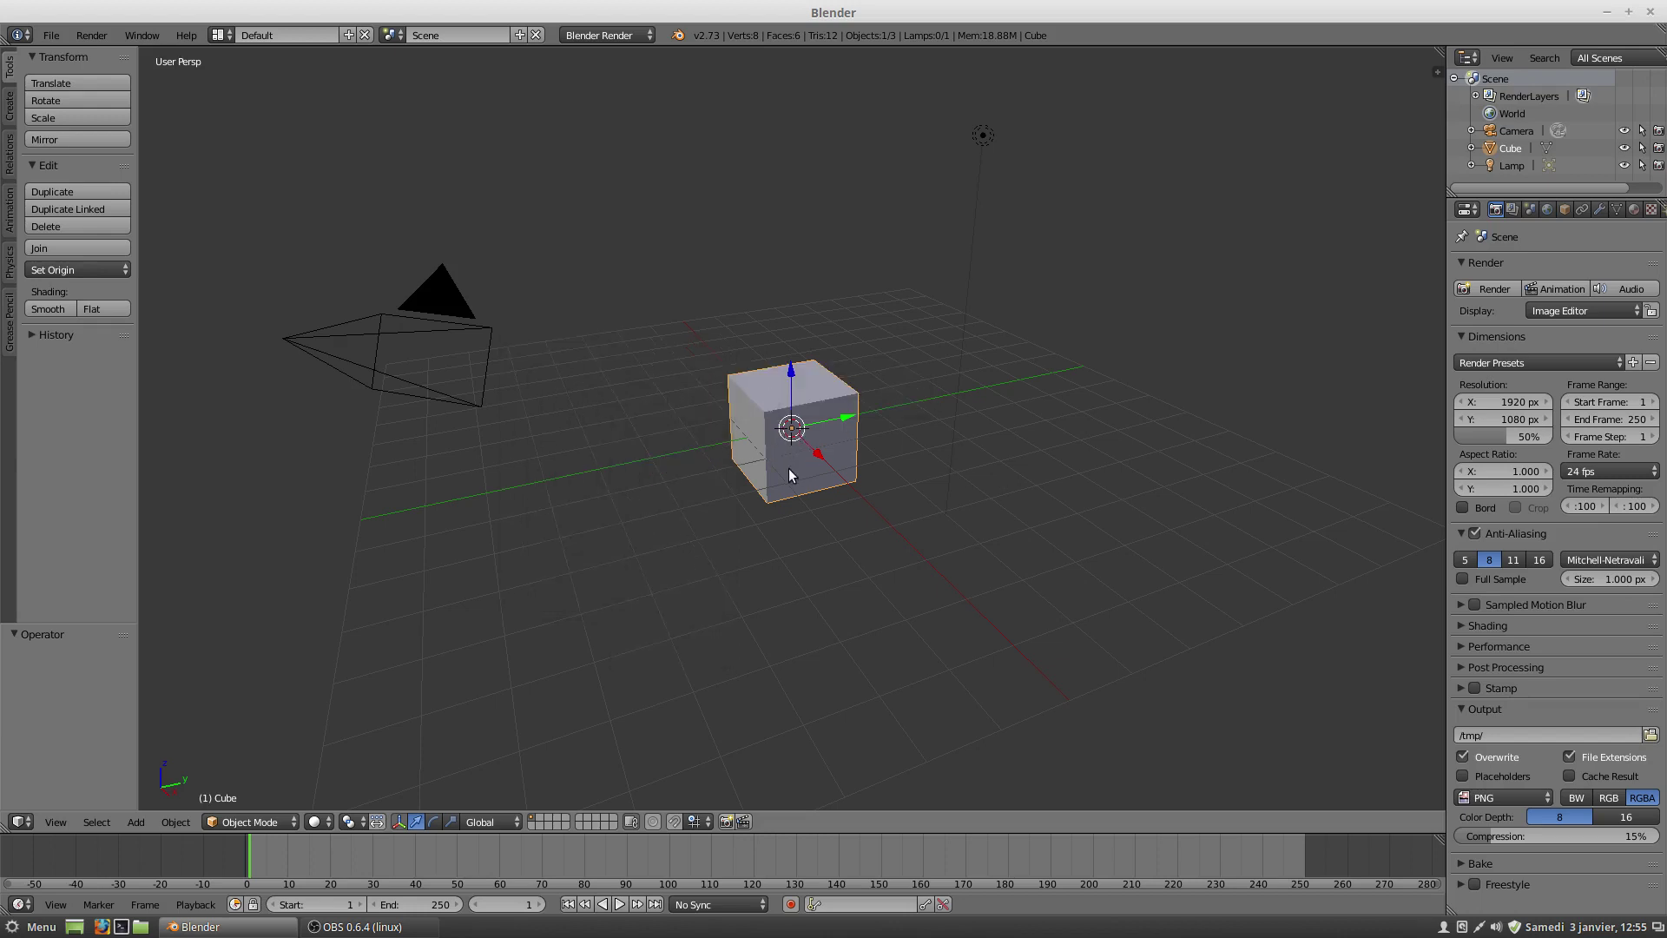
Step: Delete the default cube and add a mesh plane near the negative end of the Y axis
key("x")
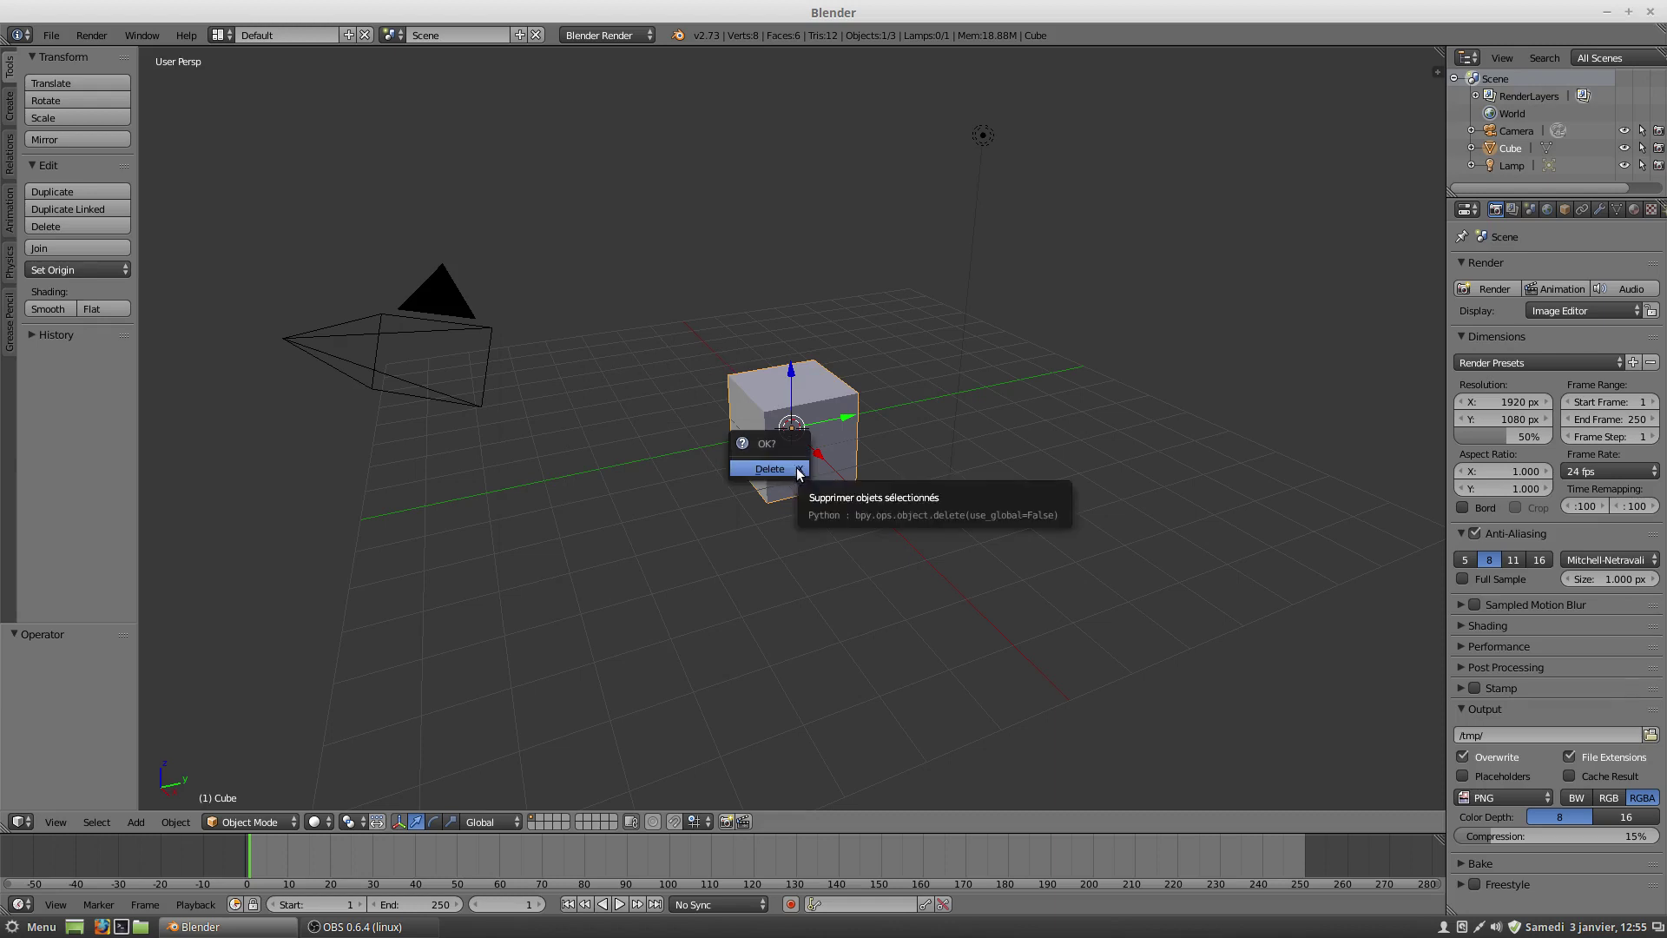
left_click(795, 467)
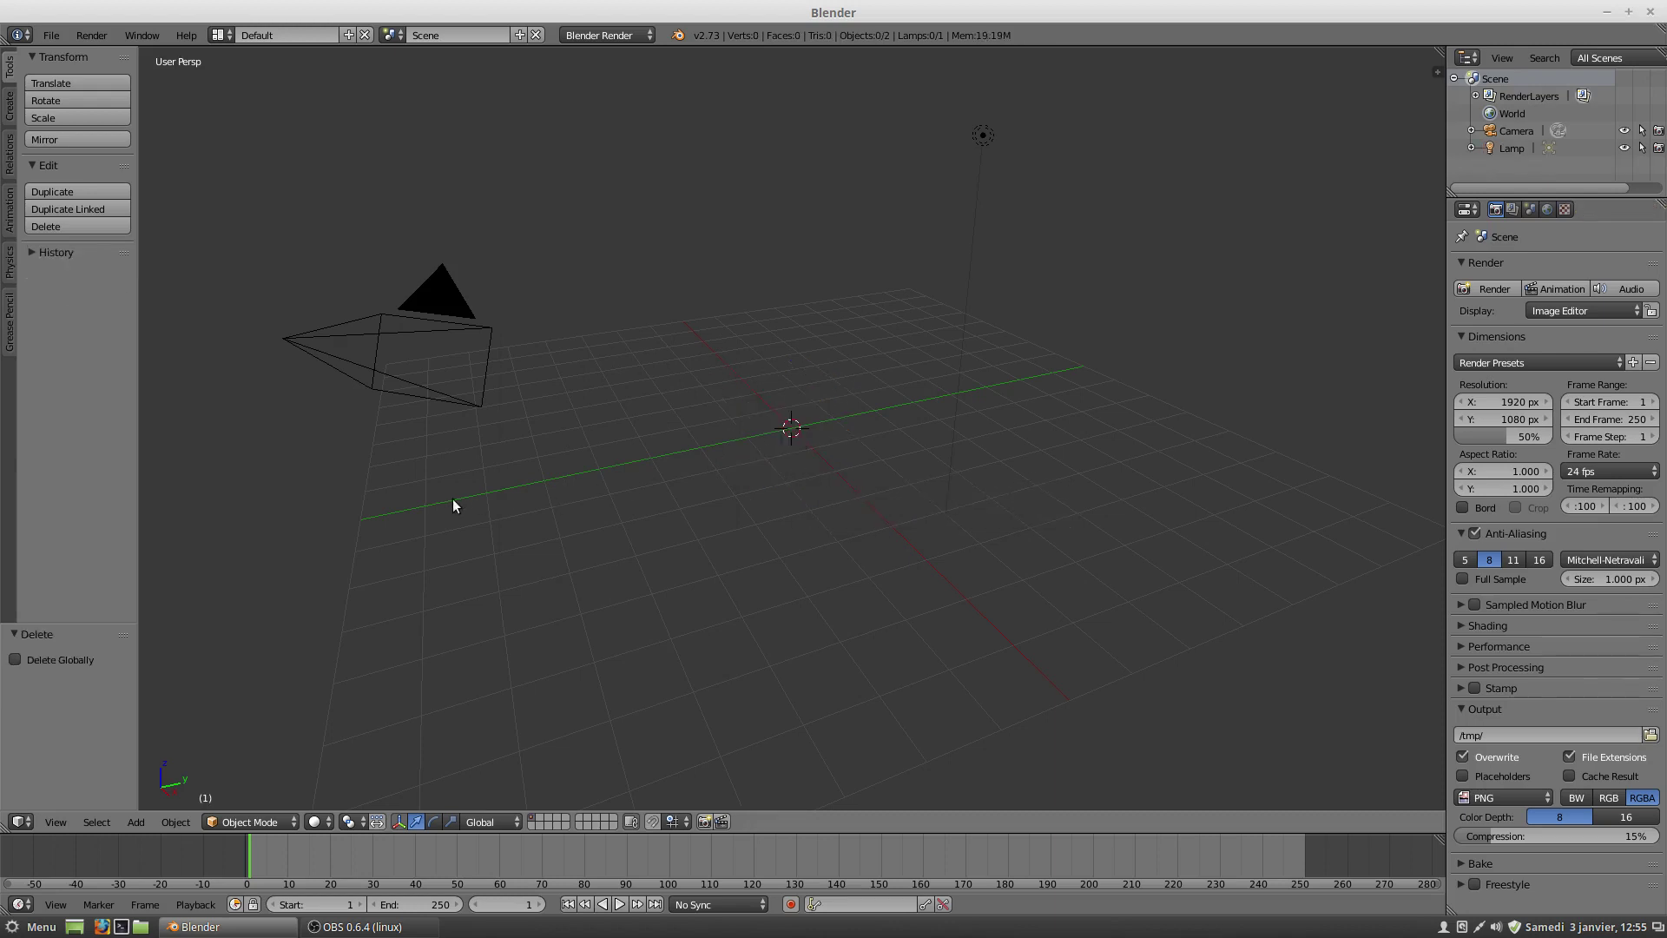
left_click(423, 507)
key("shift+a")
mouse_move(580, 497)
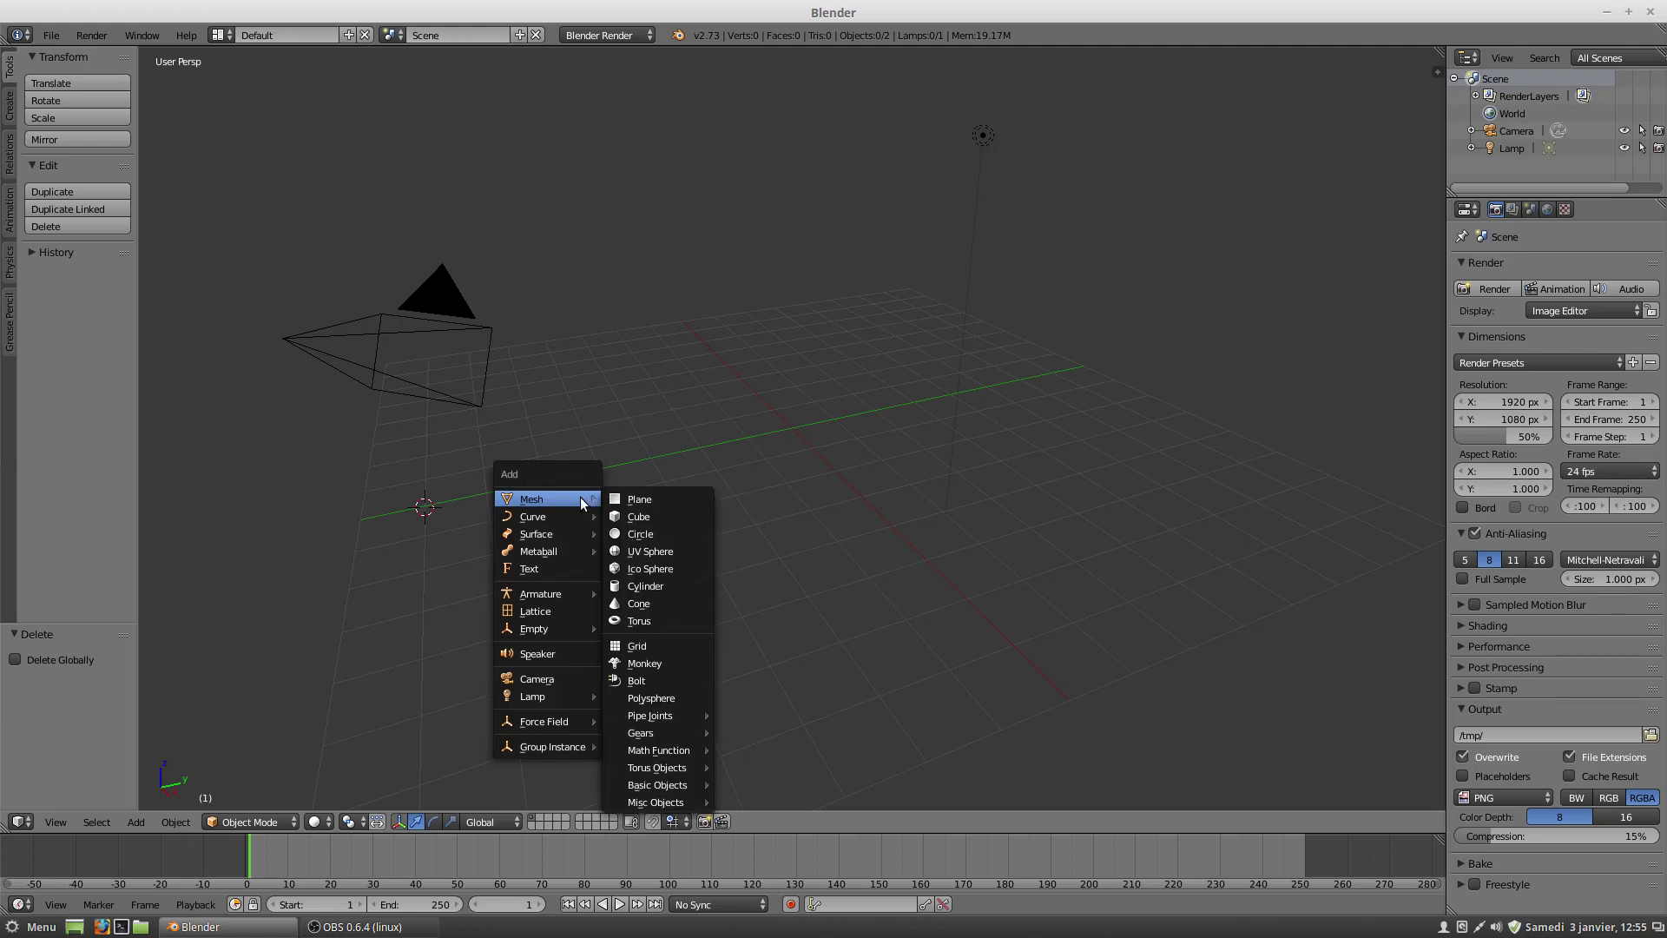
left_click(658, 495)
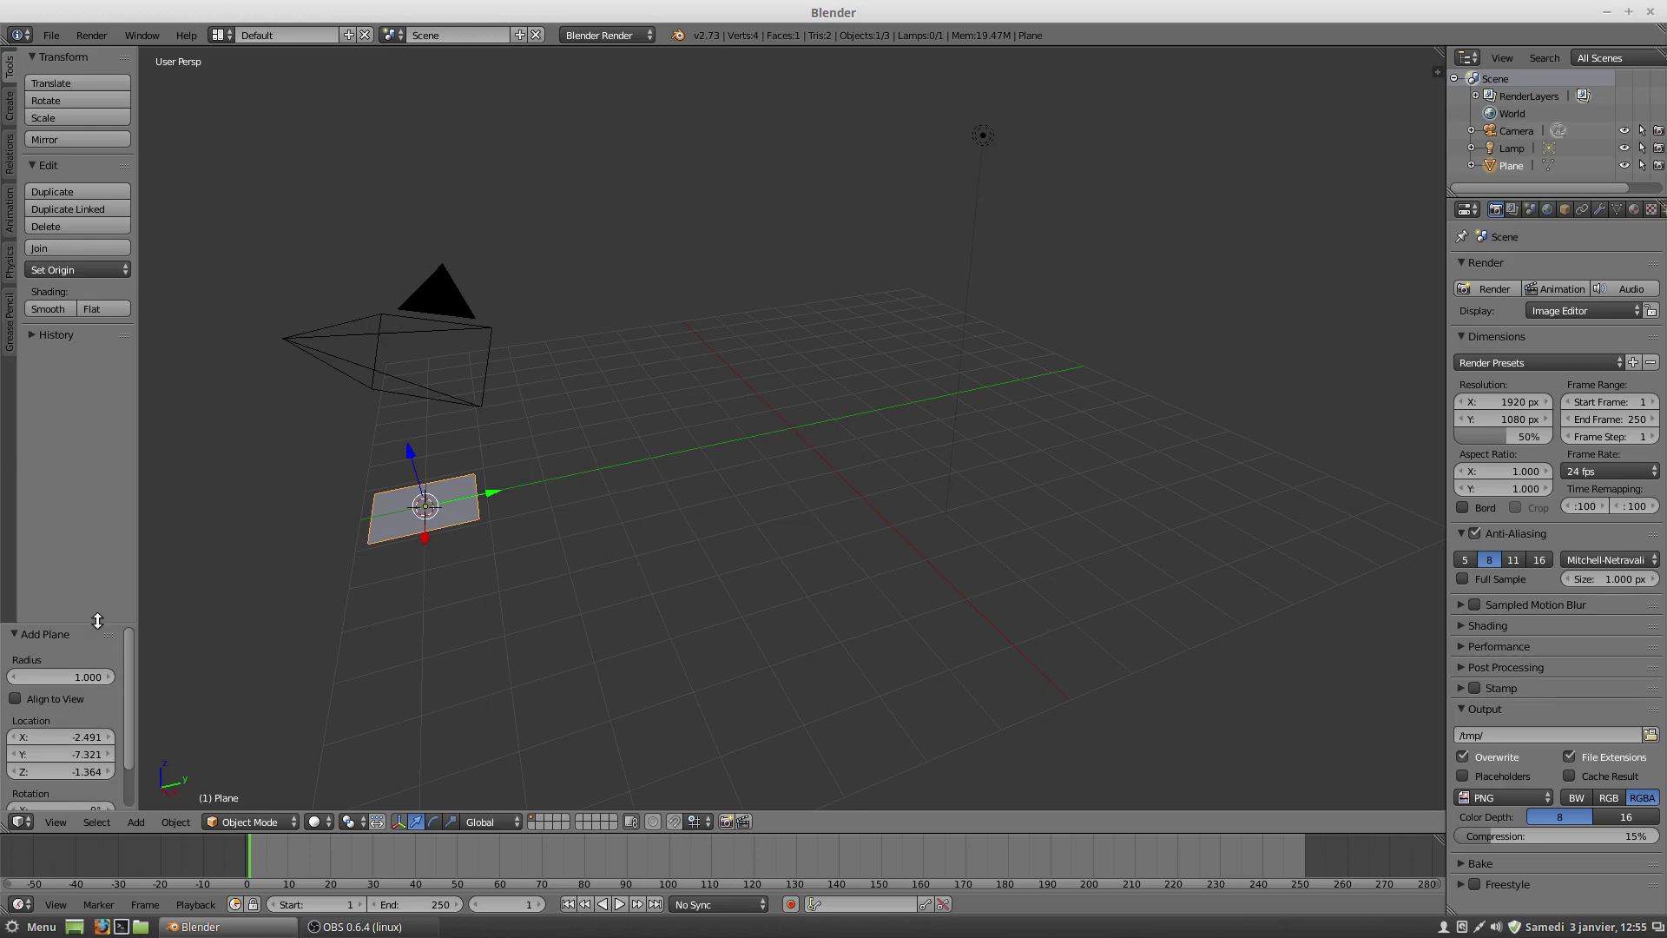
Step: Set the new plane's X location to -2.551 and its X rotation to -27°
left_click_drag(98, 622, 100, 470)
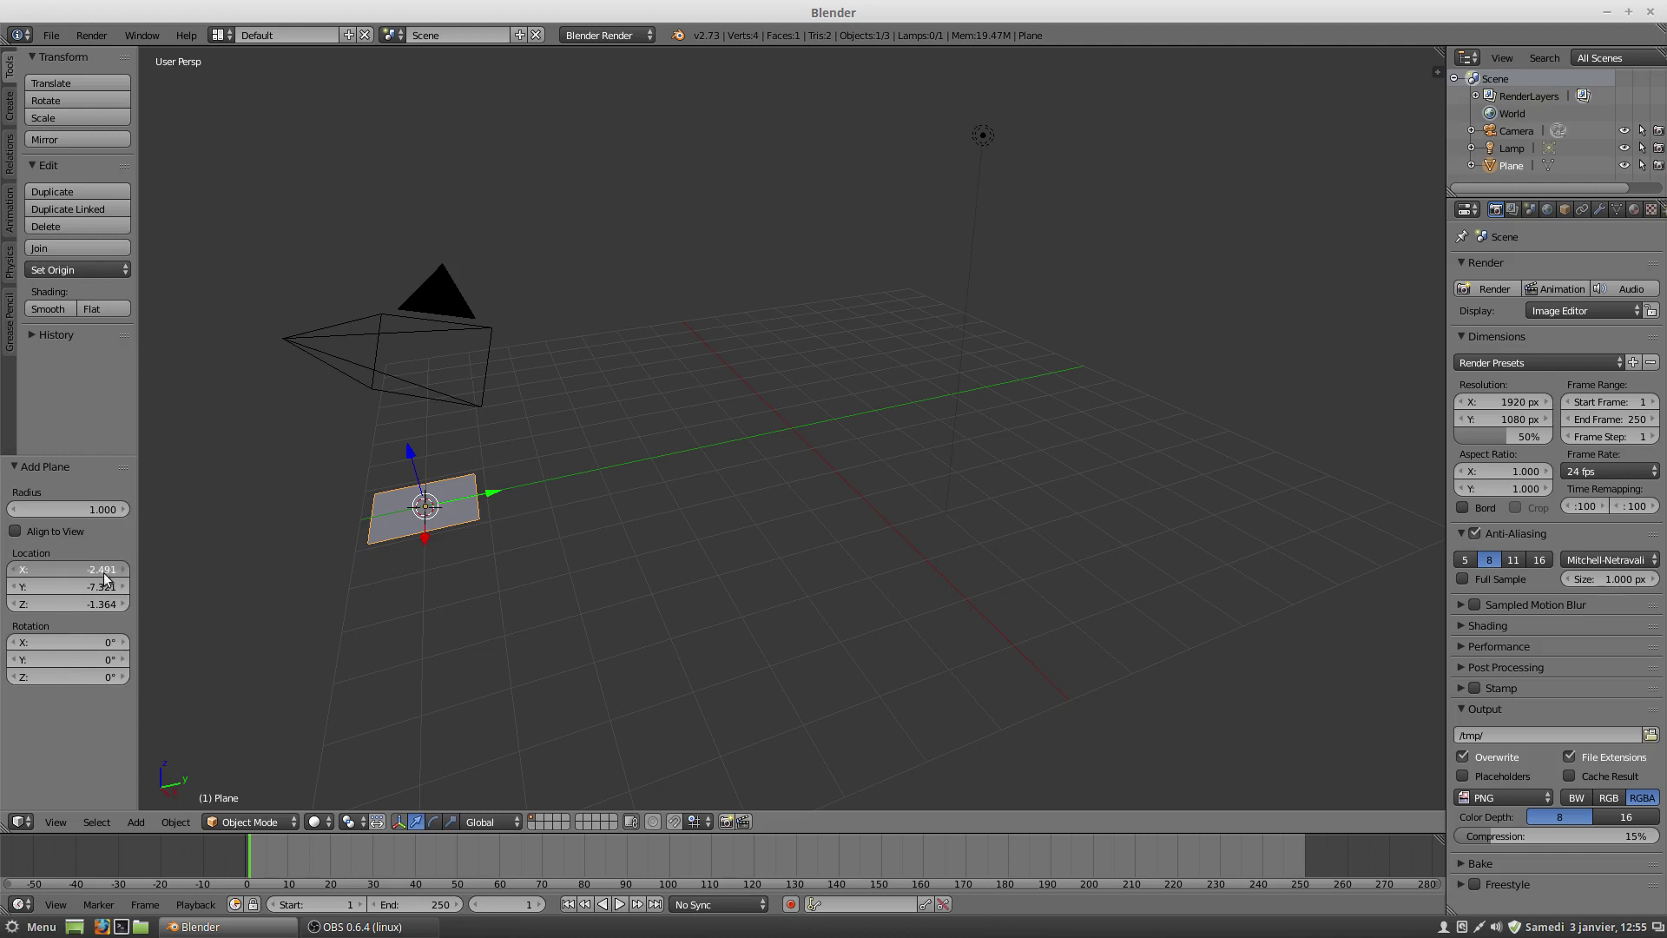
mouse_move(104, 578)
left_mouse_down()
mouse_move(142, 577)
mouse_move(85, 573)
left_mouse_up()
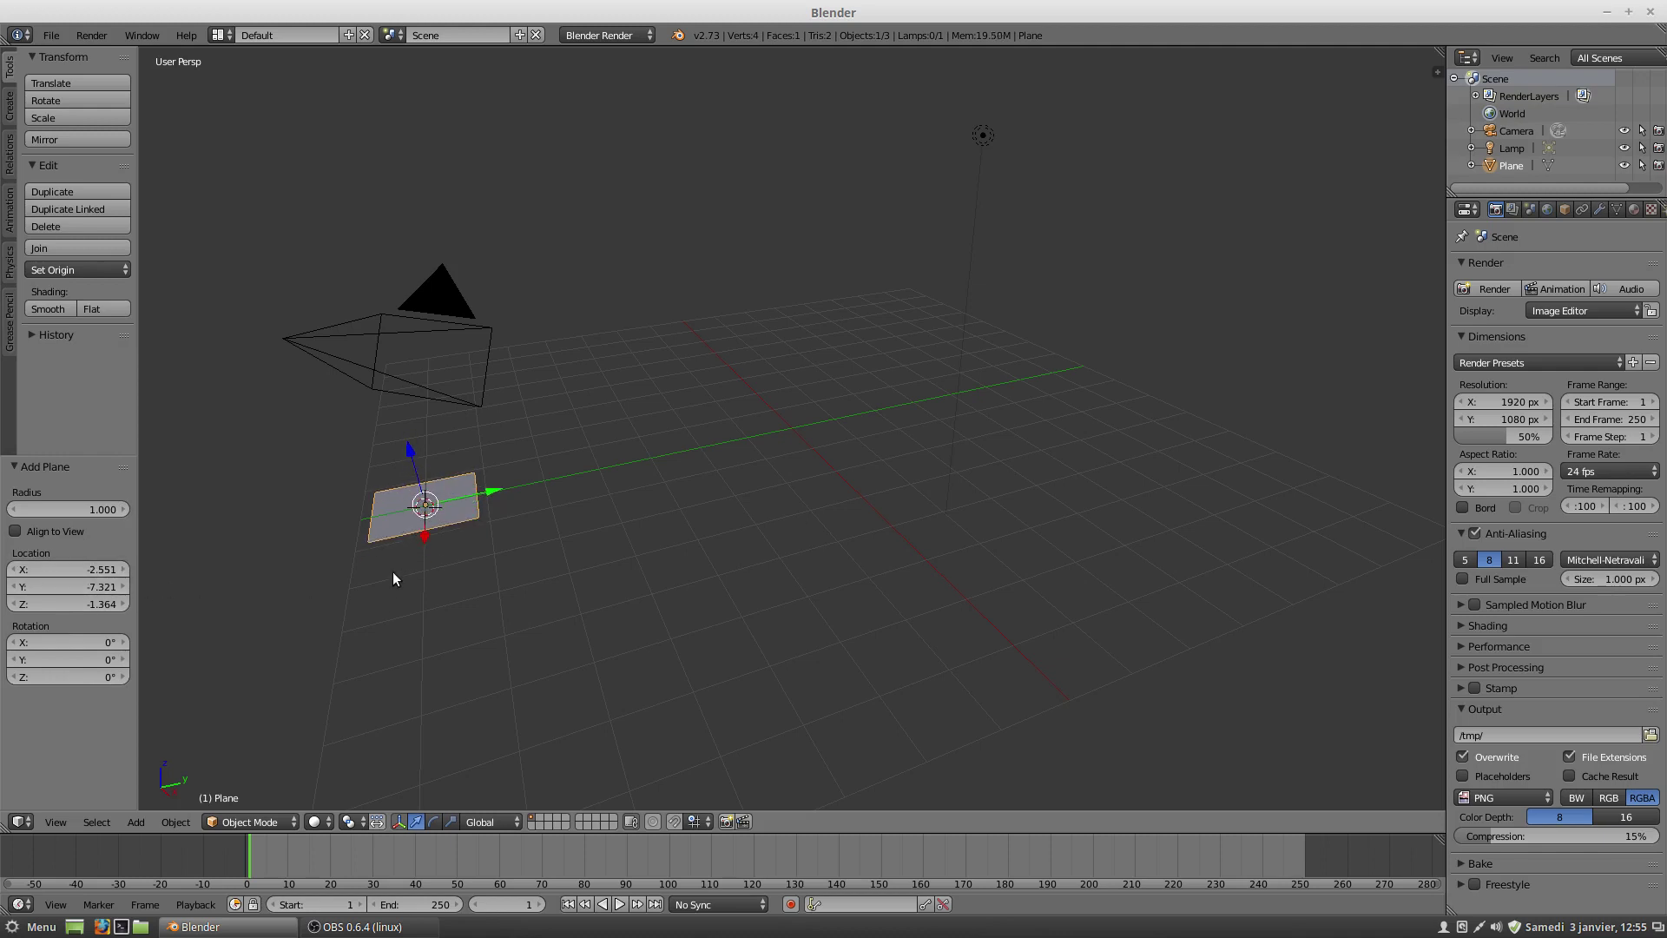
left_click_drag(121, 646, 78, 639)
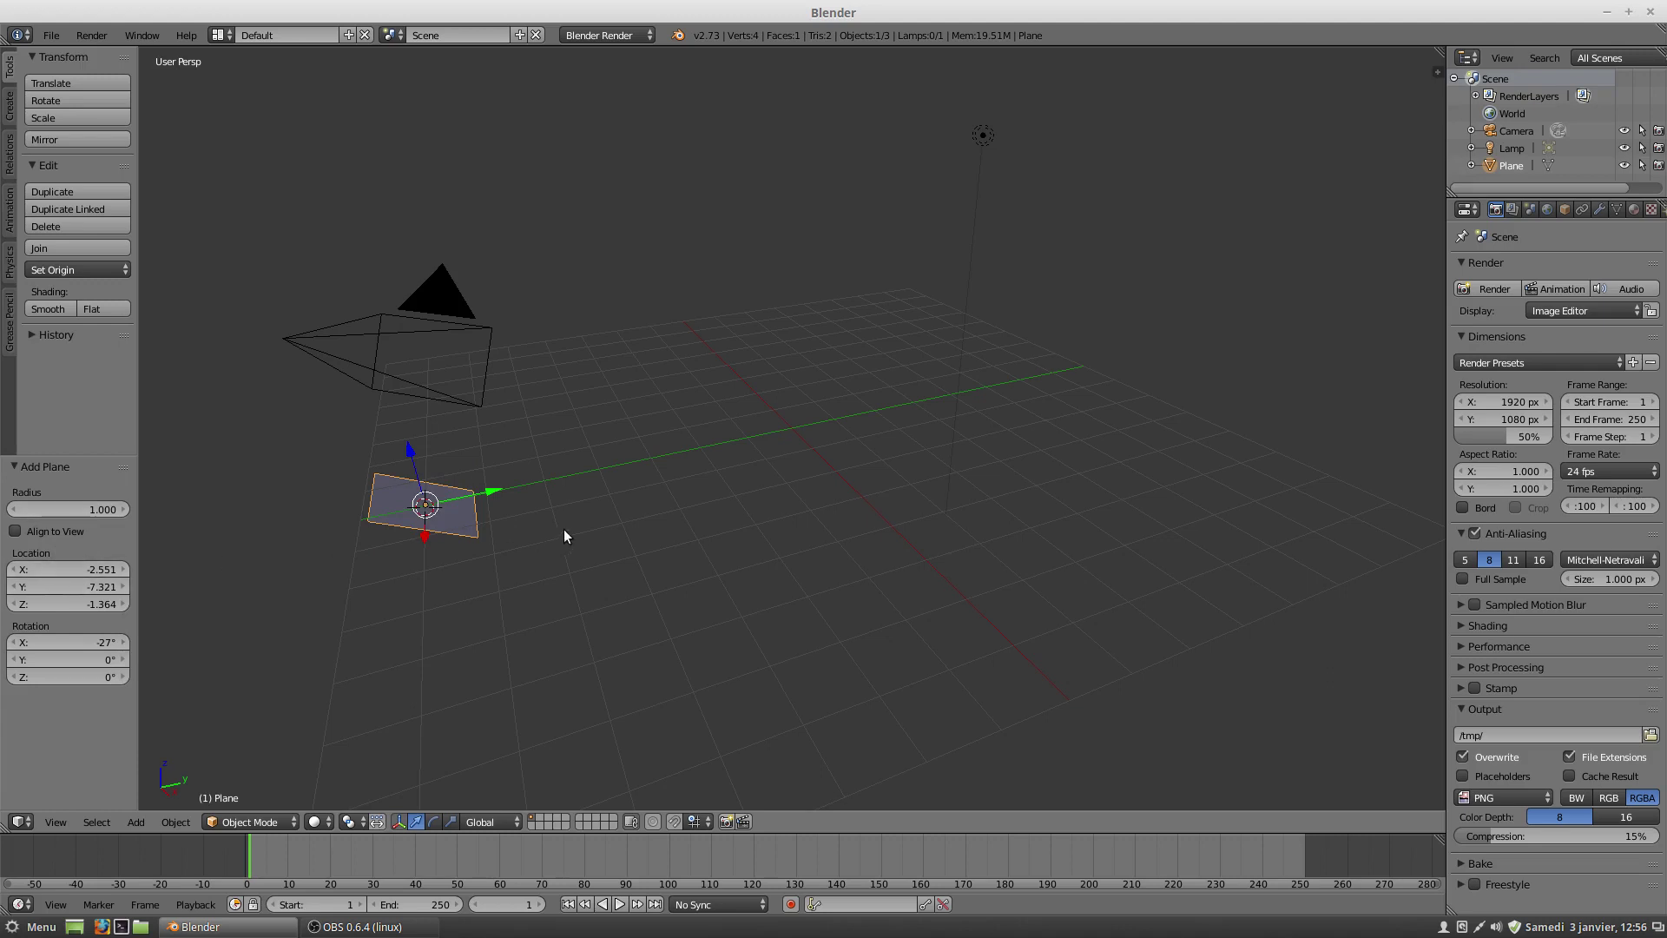
Step: Align the plane to the view, switching the alignment off and on to realign it to each new viewing angle
left_click(15, 531)
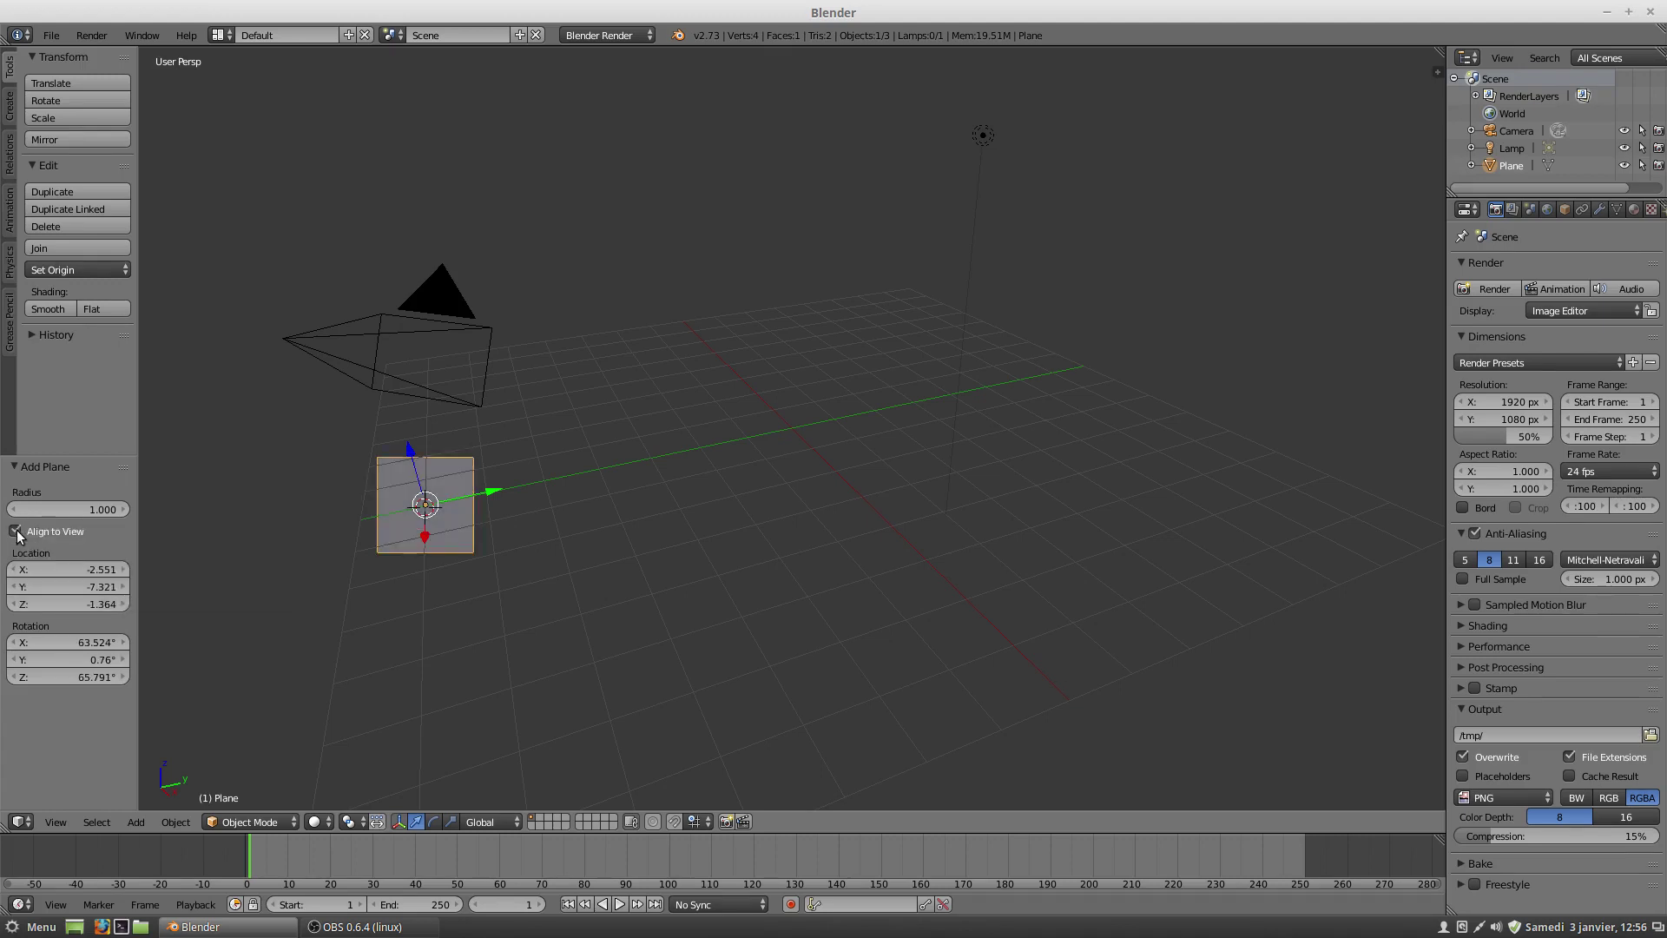
middle_click_drag(509, 545, 352, 540)
scroll(712, 433, "down", 1)
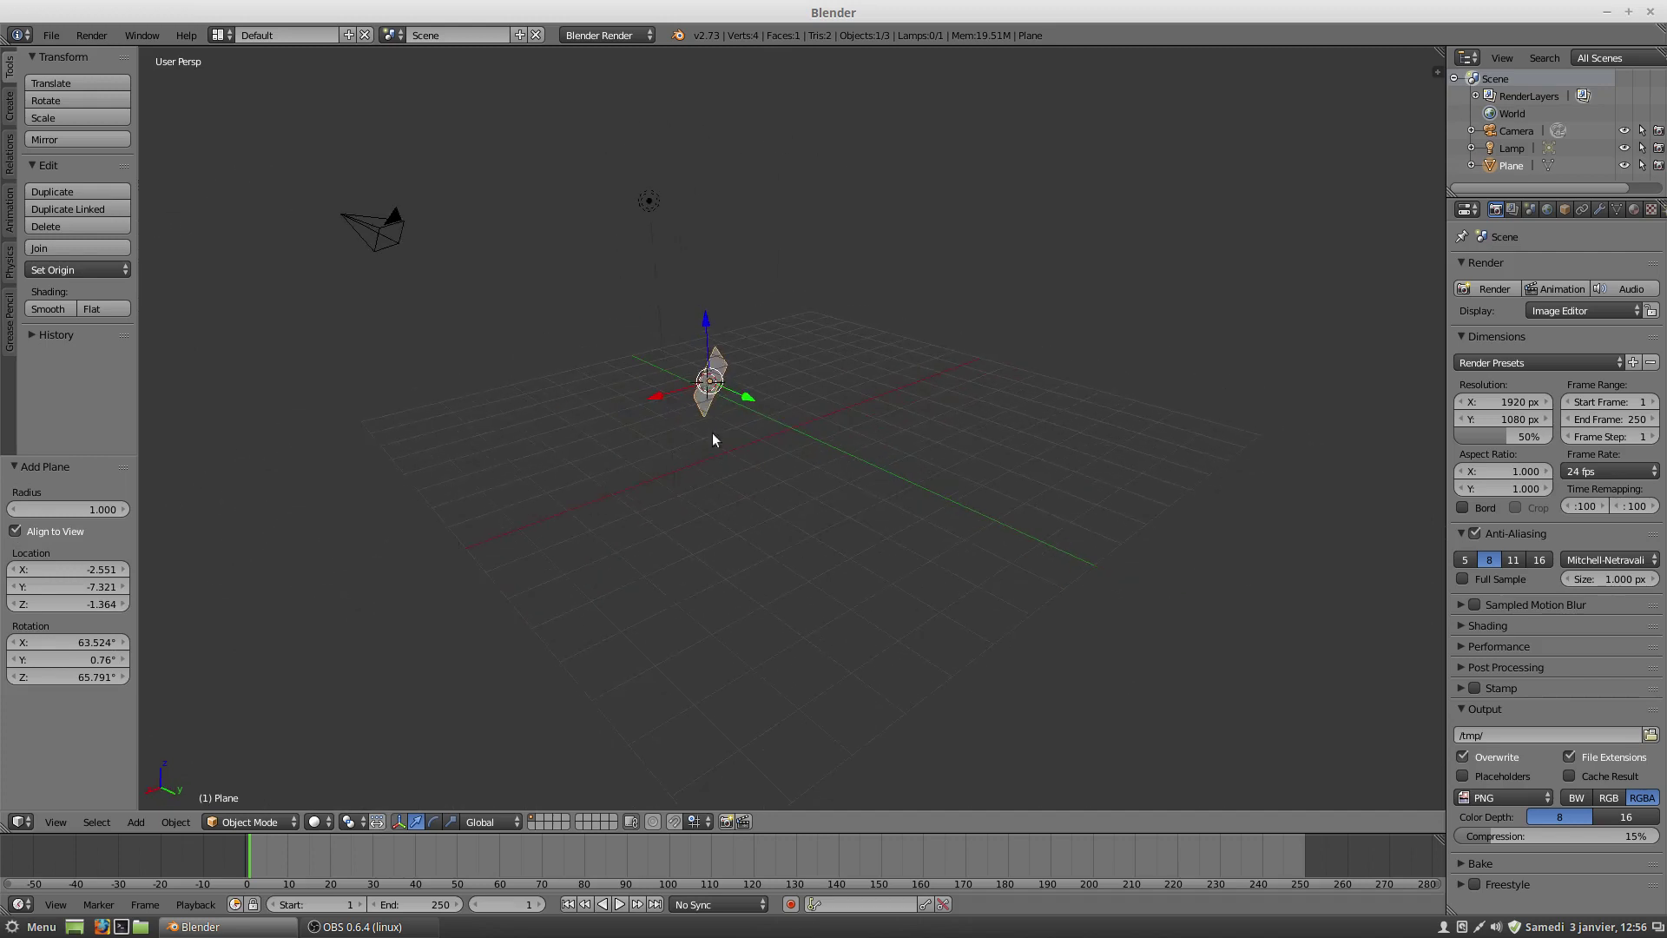
left_click(21, 523)
left_click(17, 530)
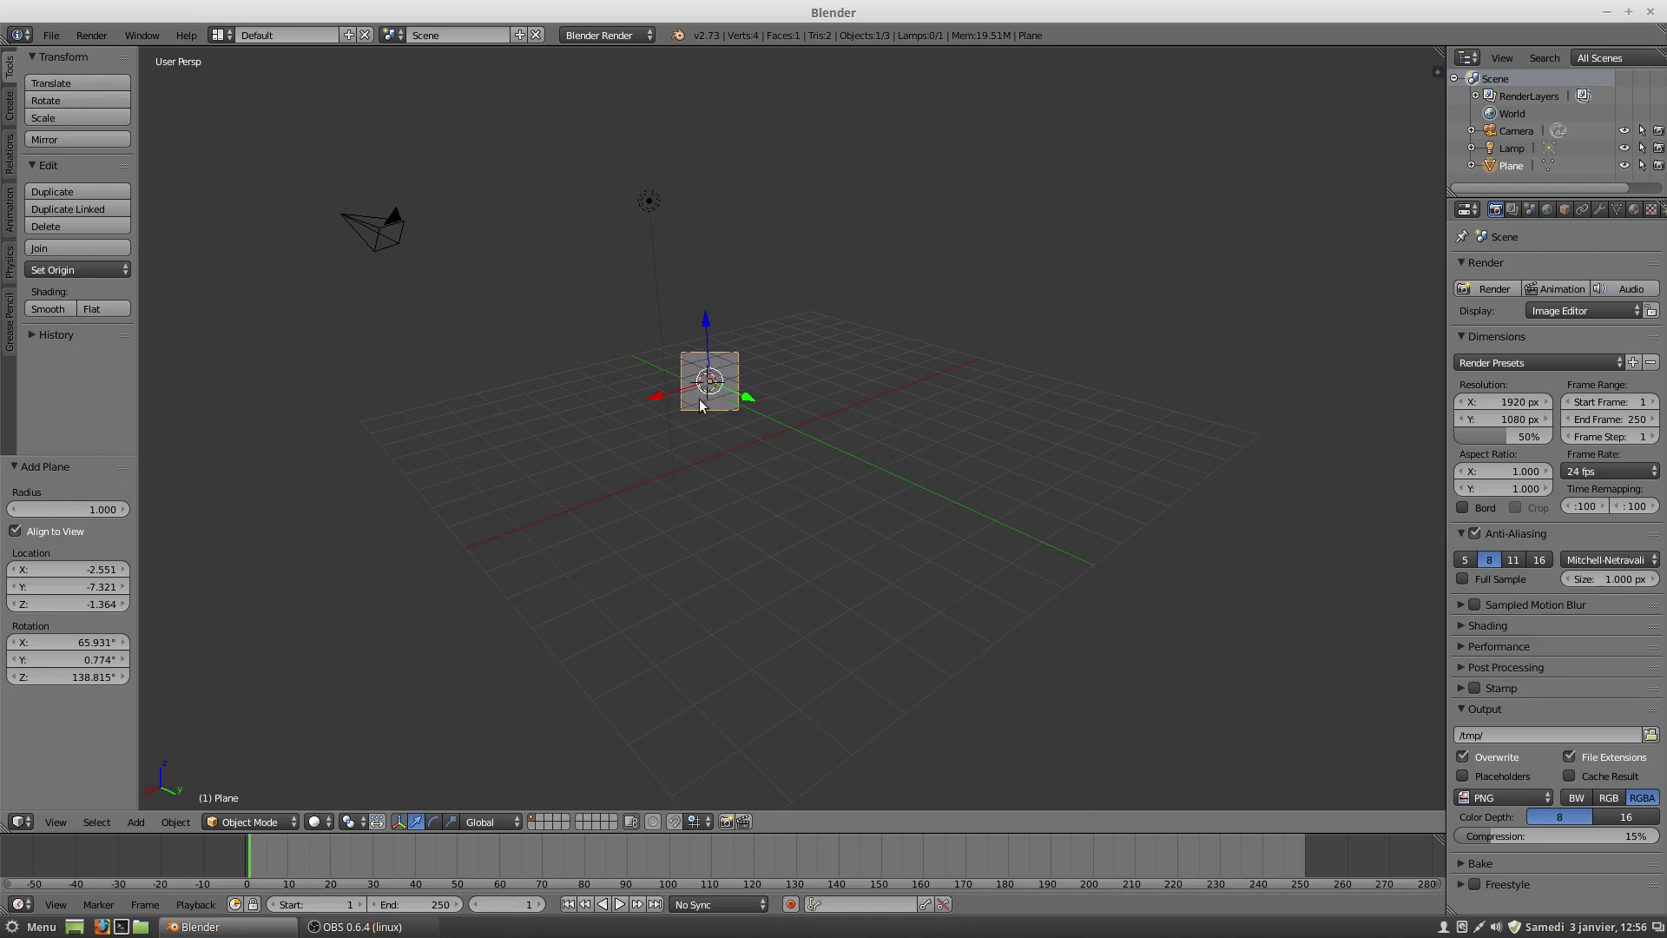
middle_click_drag(608, 448, 771, 449)
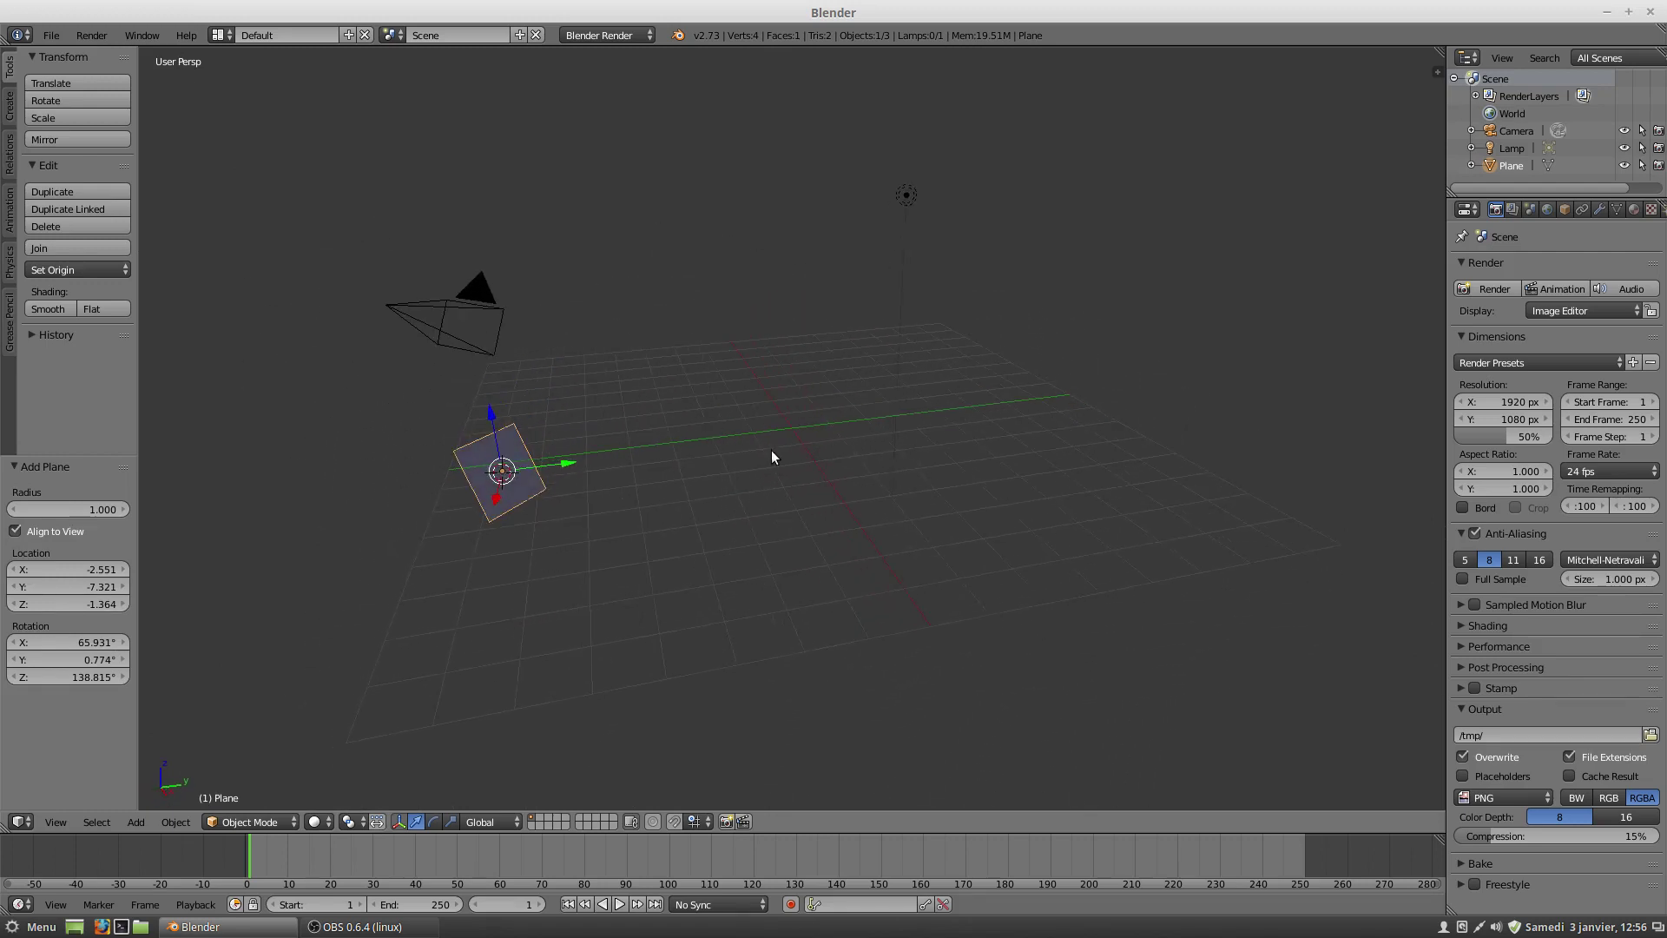
left_click(29, 533)
left_click(16, 530)
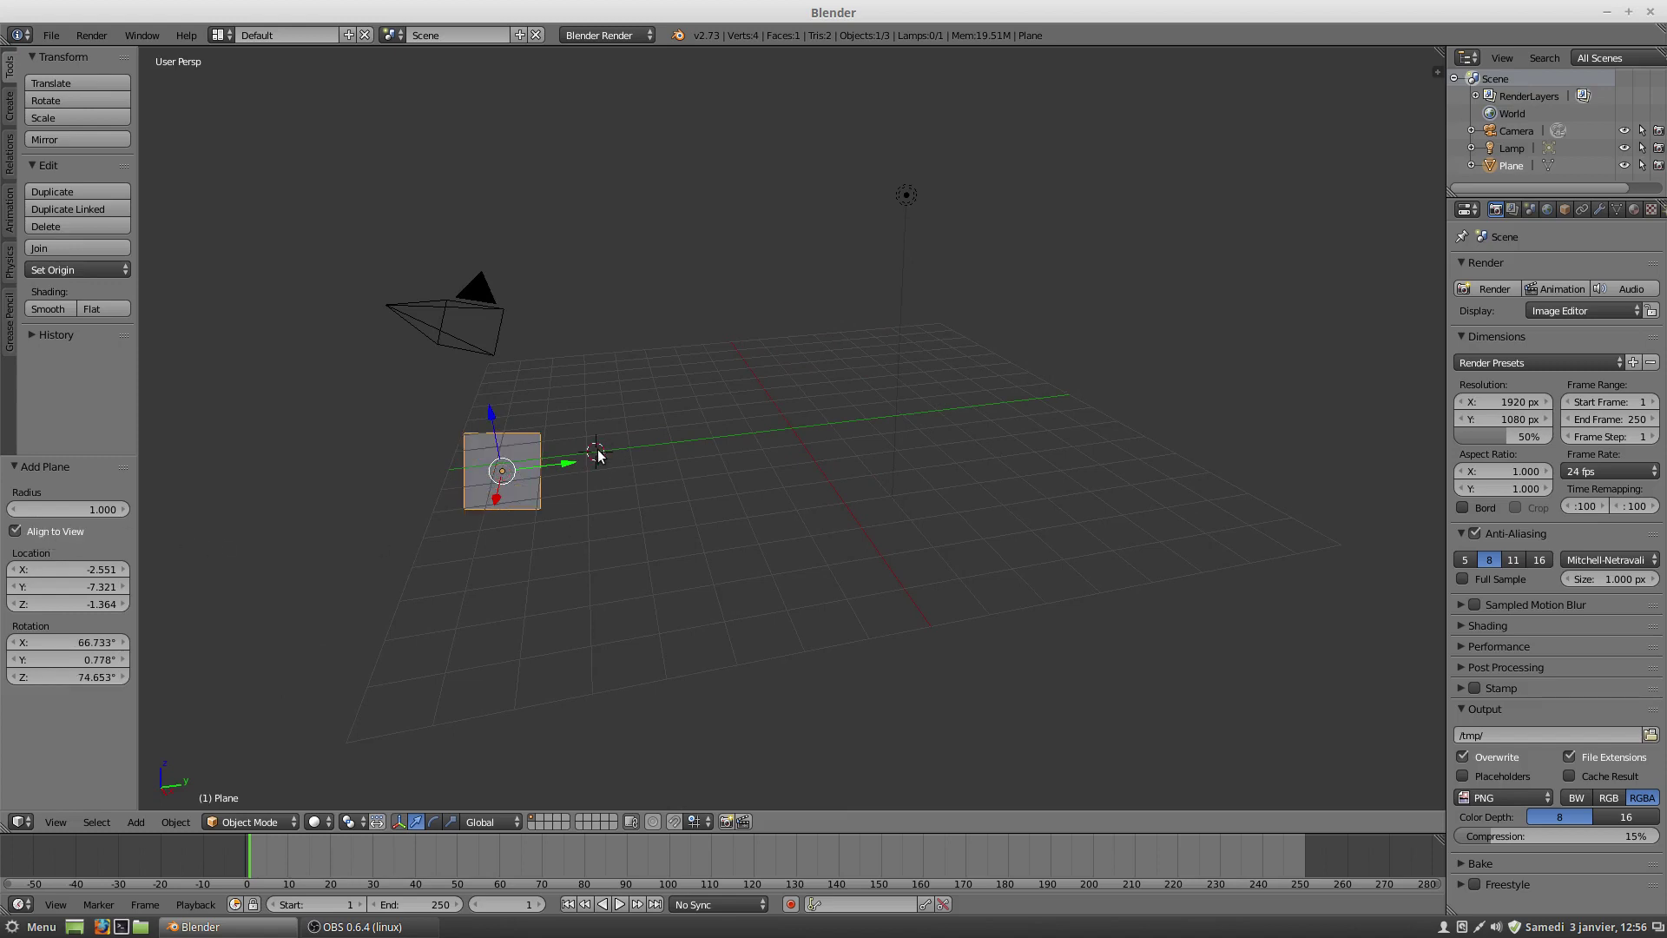
Step: Add a mesh cube beside the plane and a mesh circle beyond it along the Y axis
key("shift+a")
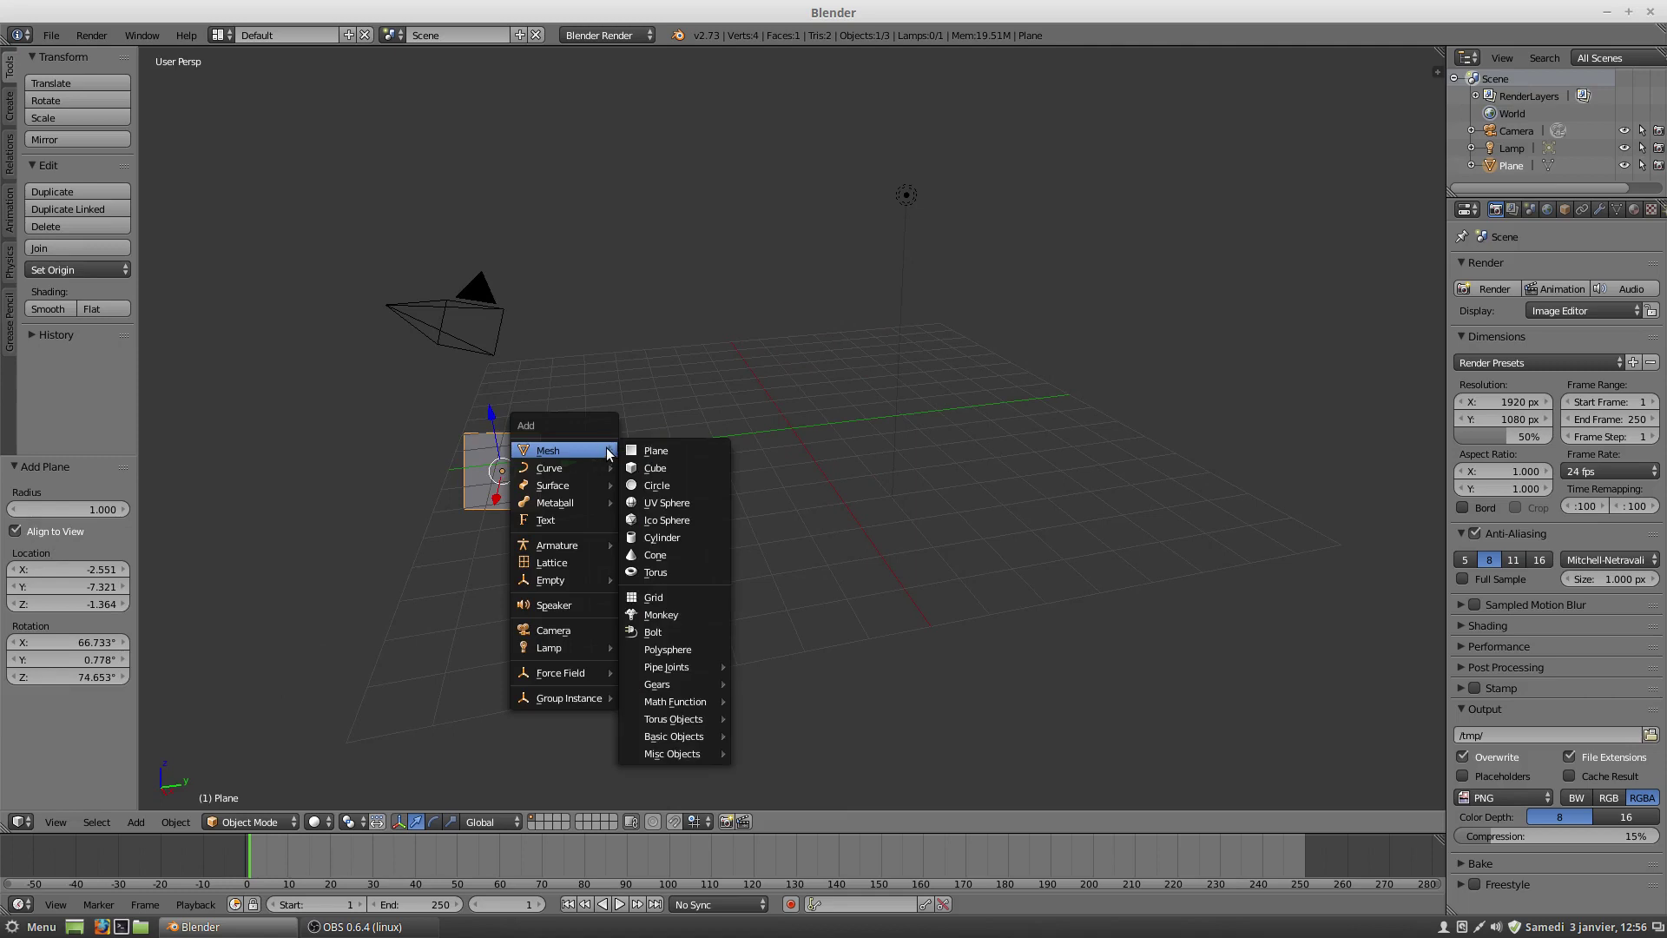
left_click(658, 467)
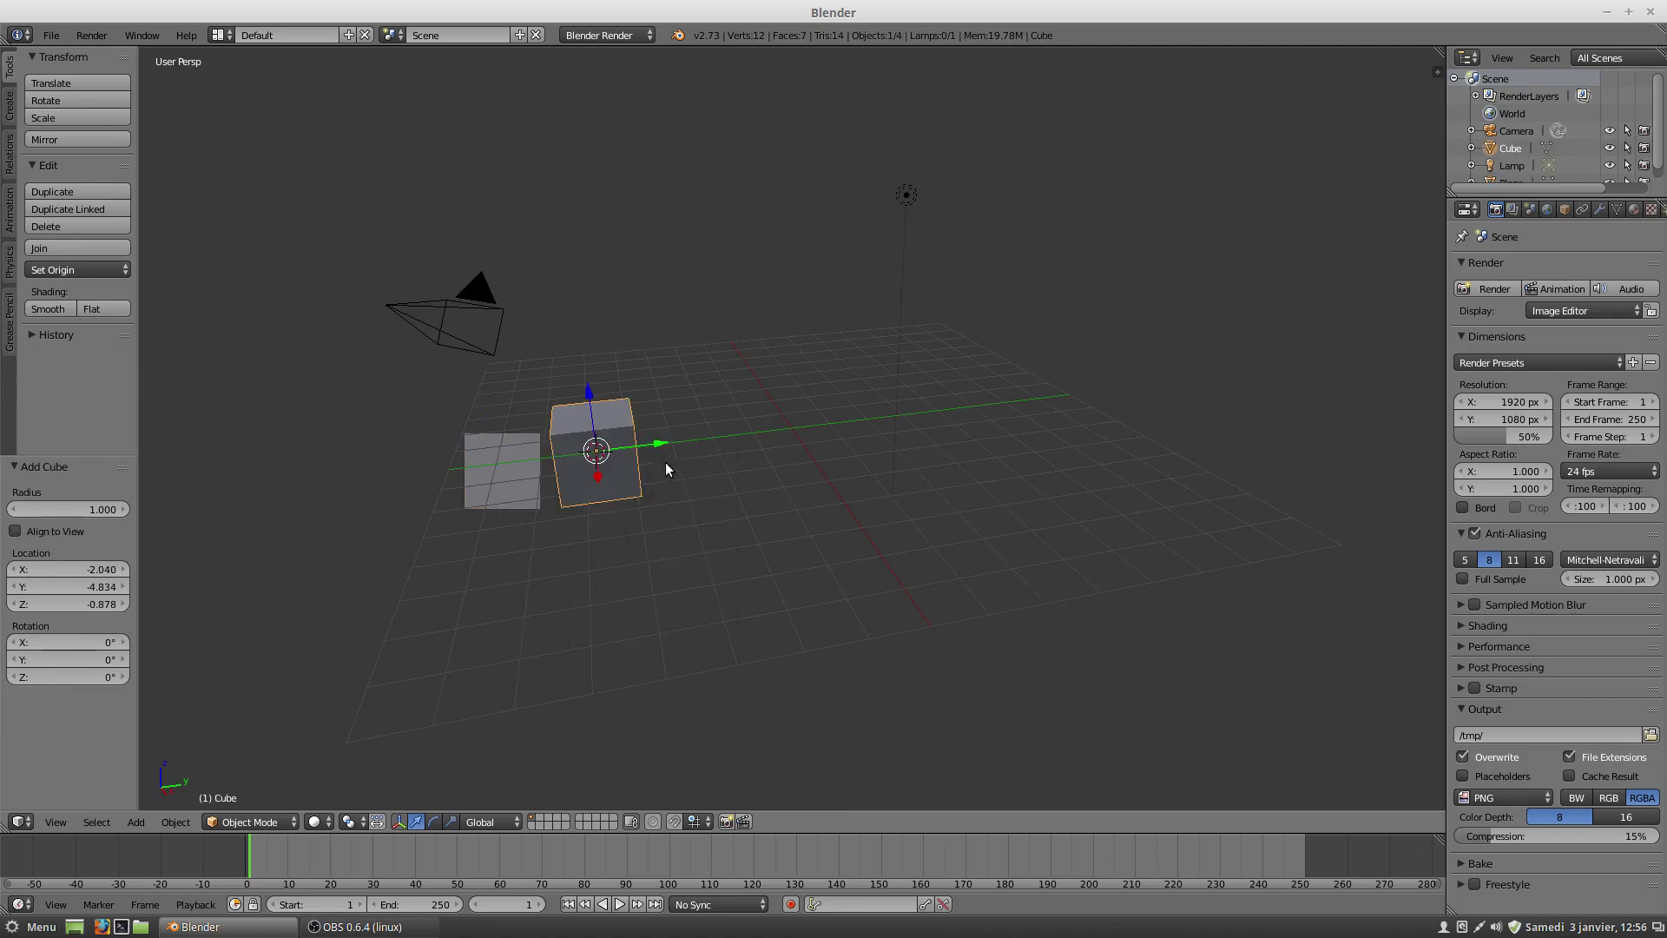
left_click(704, 459)
key("shift+a")
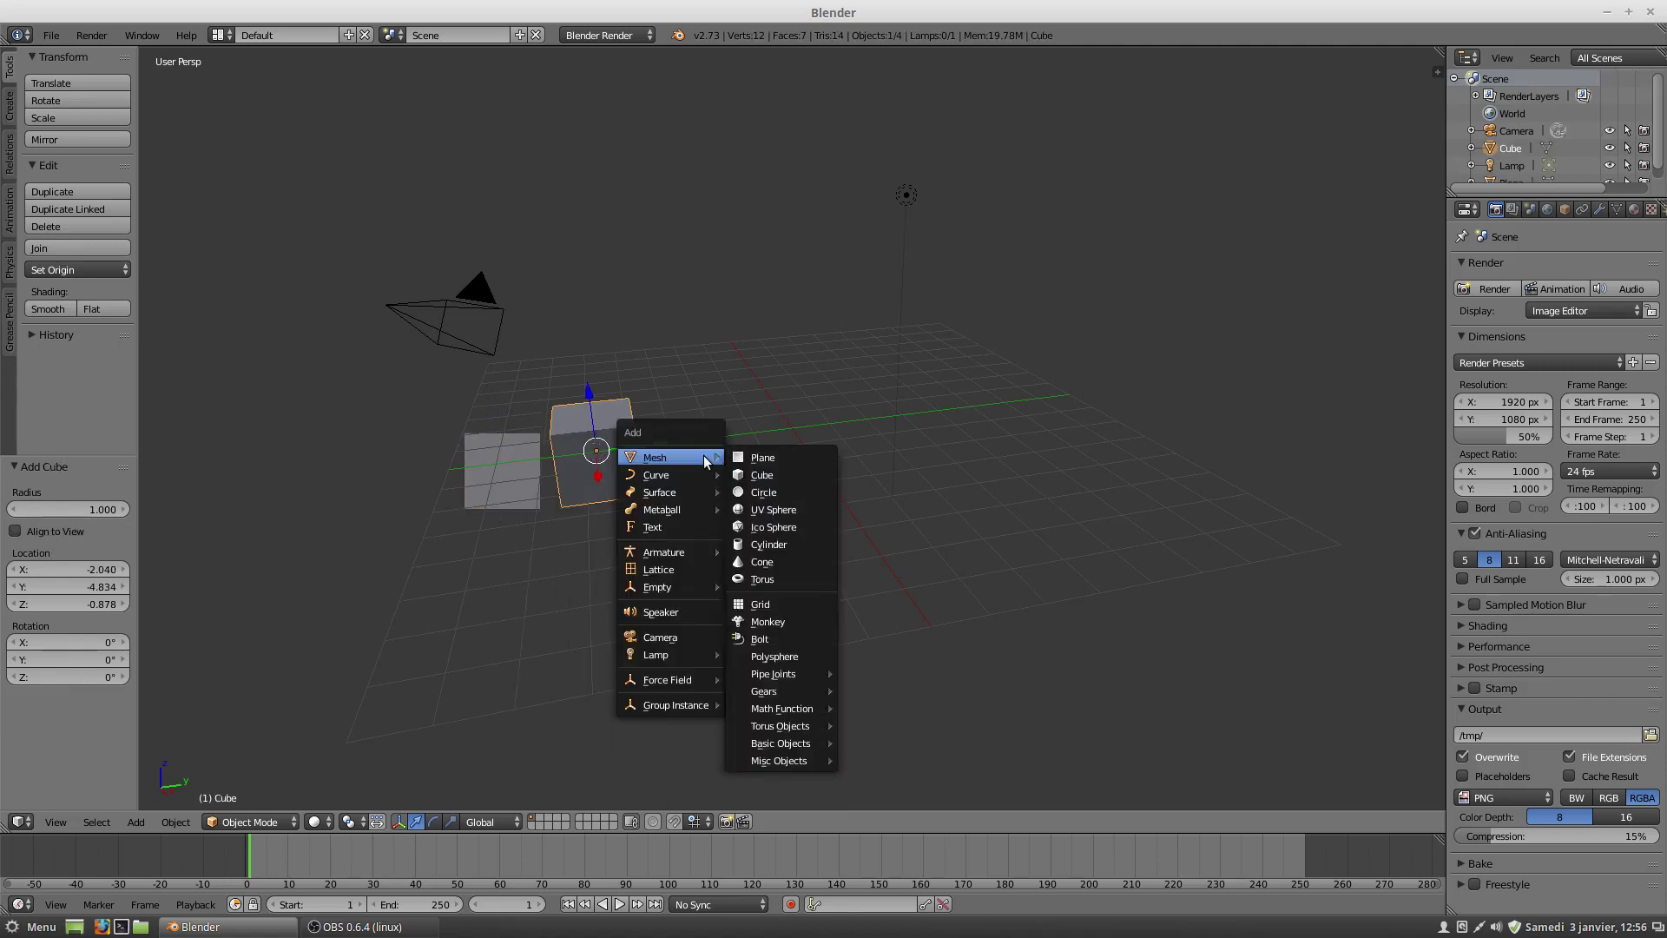
mouse_move(701, 454)
left_click(775, 488)
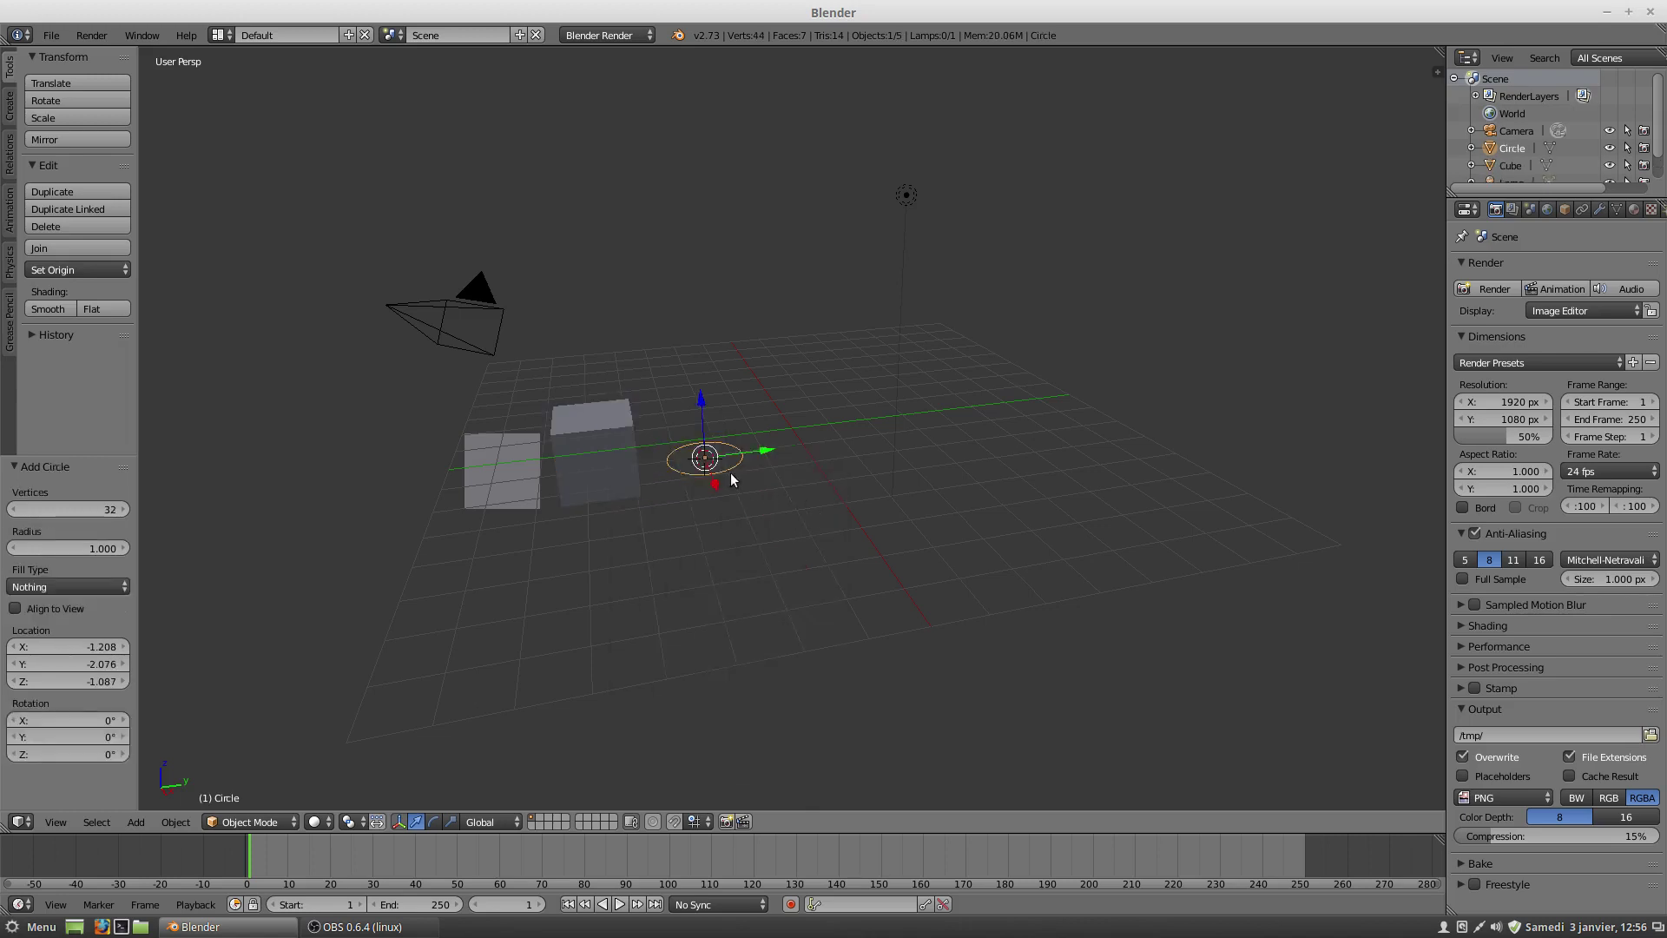
Step: Try the Ngon and Triangle Fan fill types on the circle
middle_click_drag(731, 472, 717, 436)
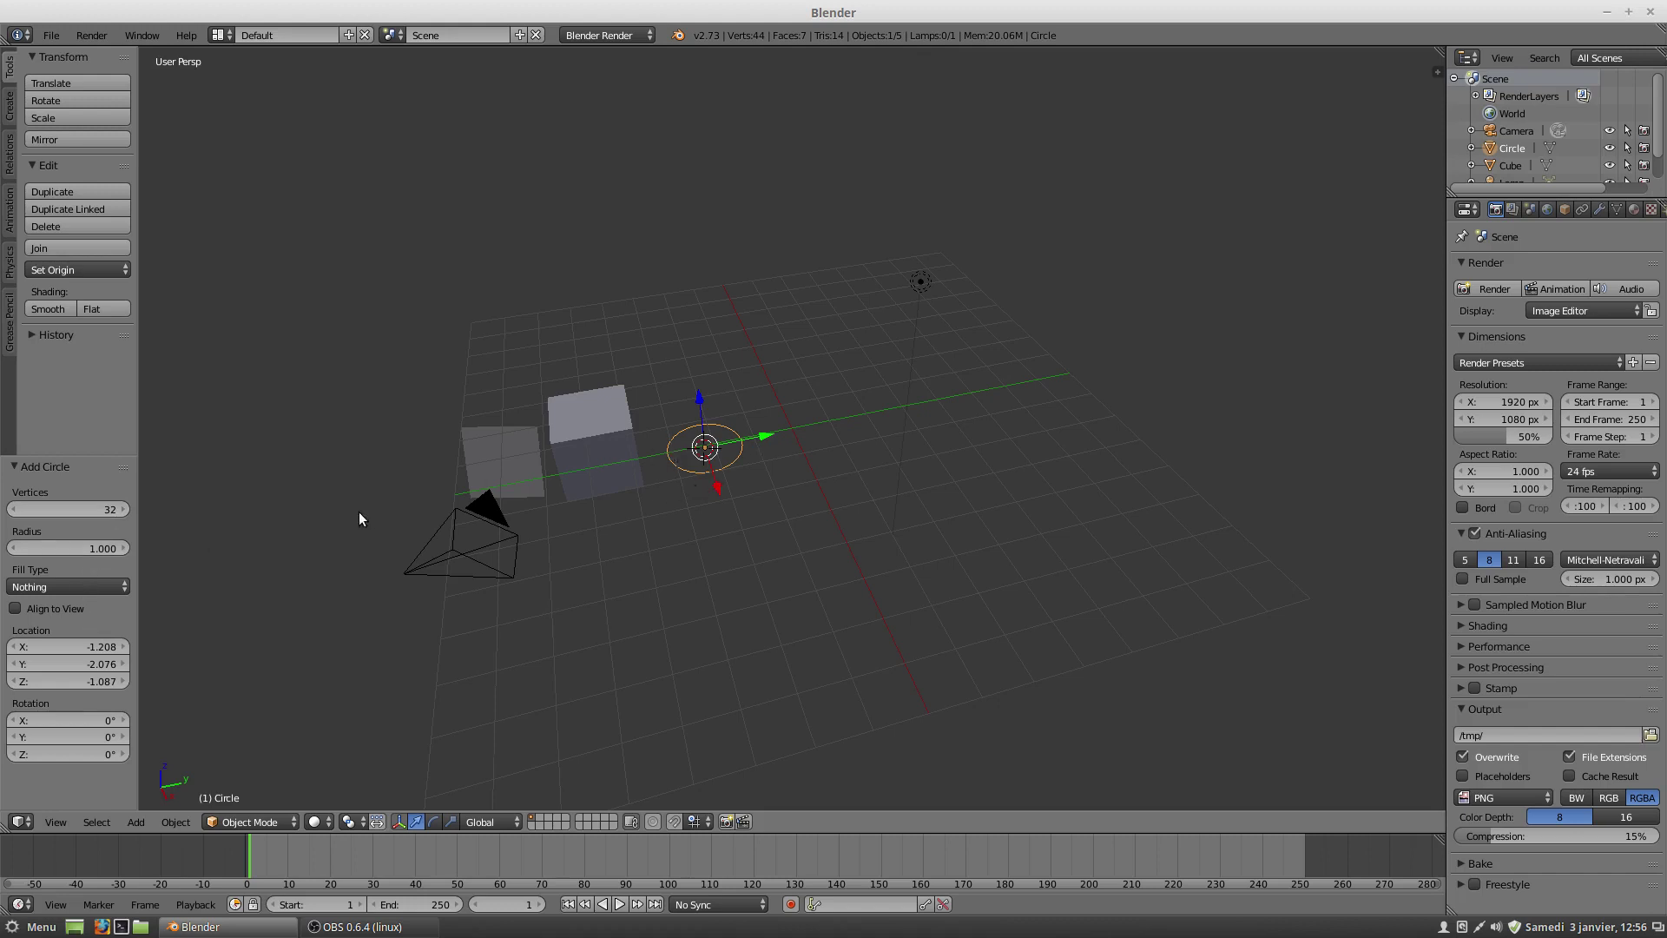
left_click(82, 587)
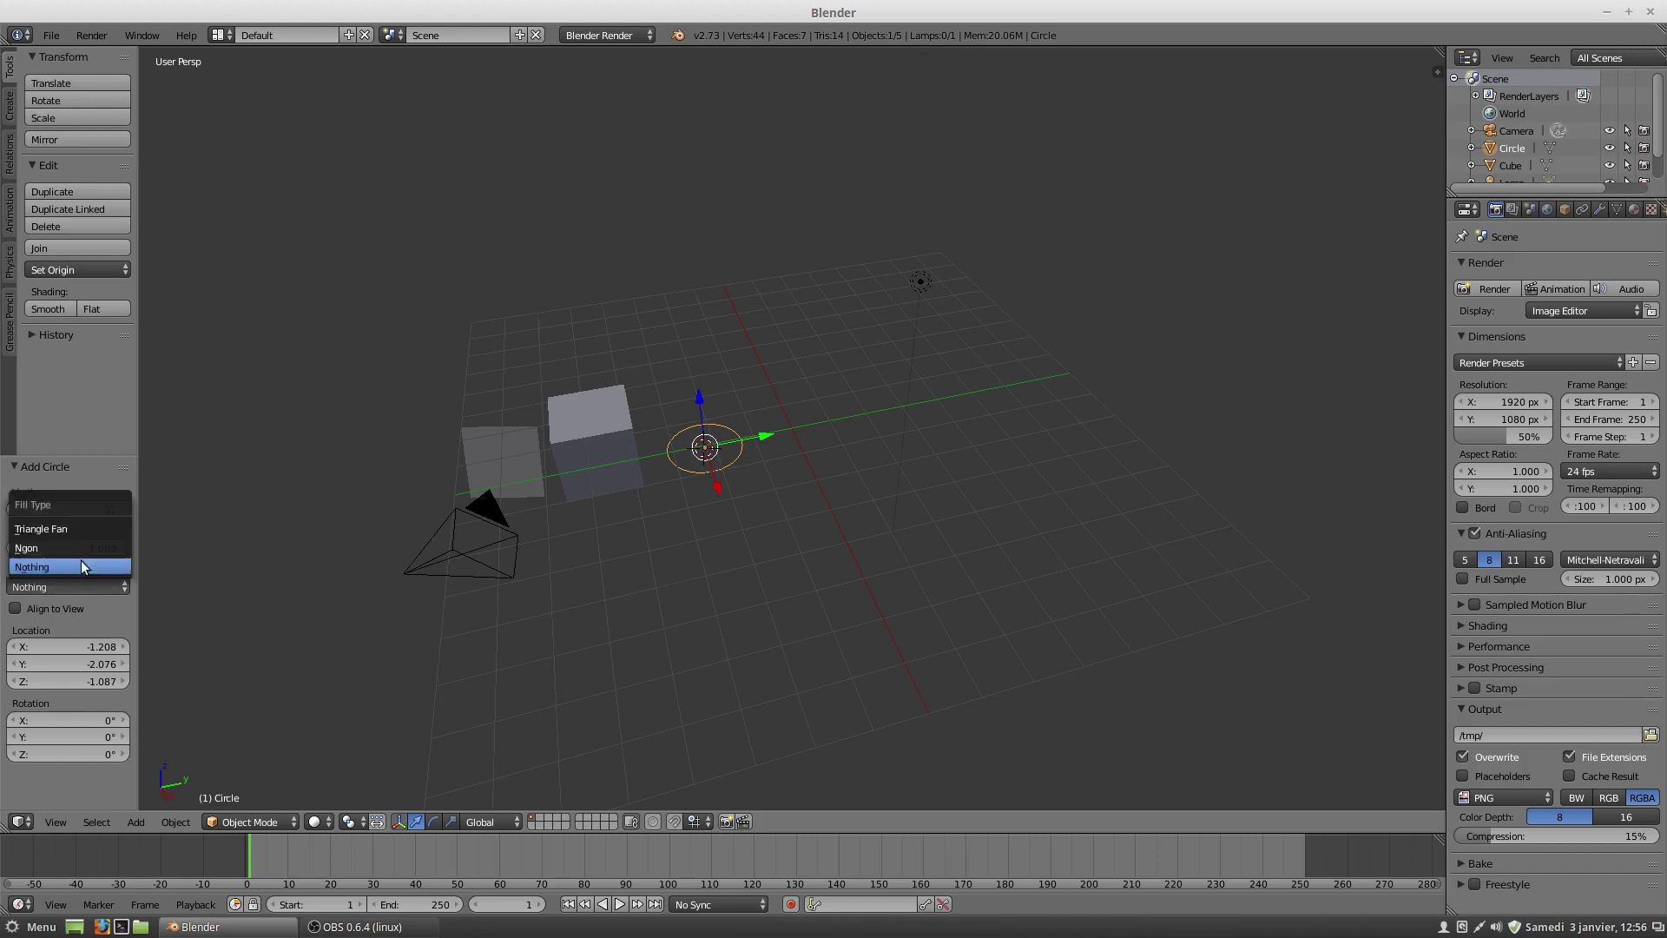
left_click(81, 554)
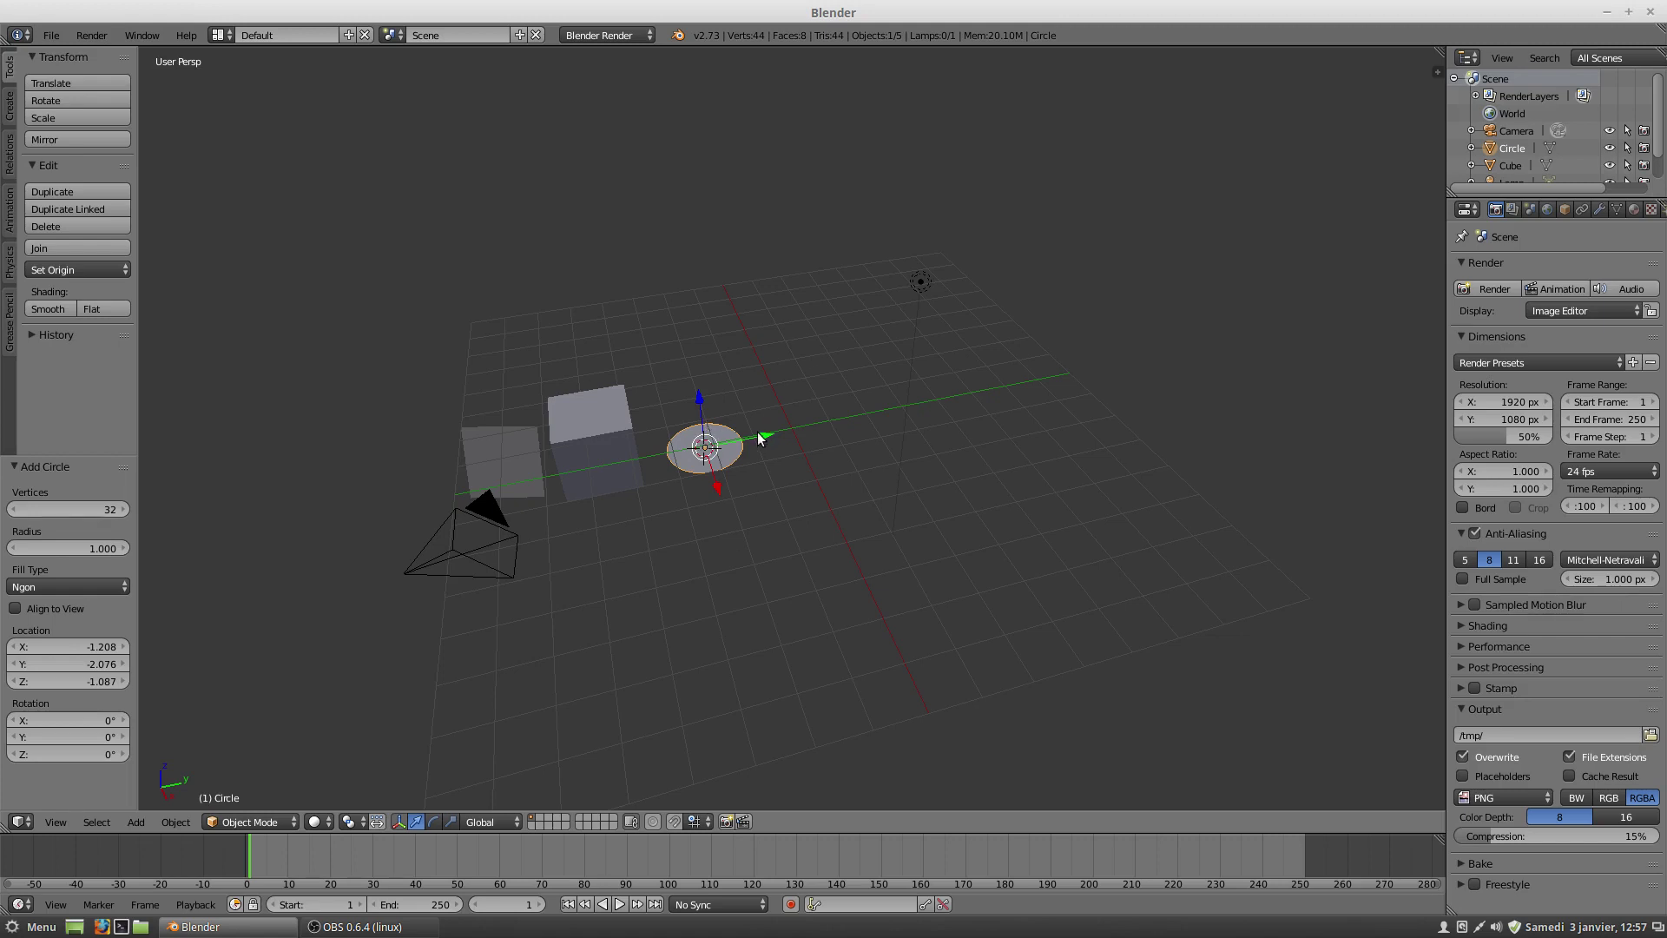
left_click(96, 584)
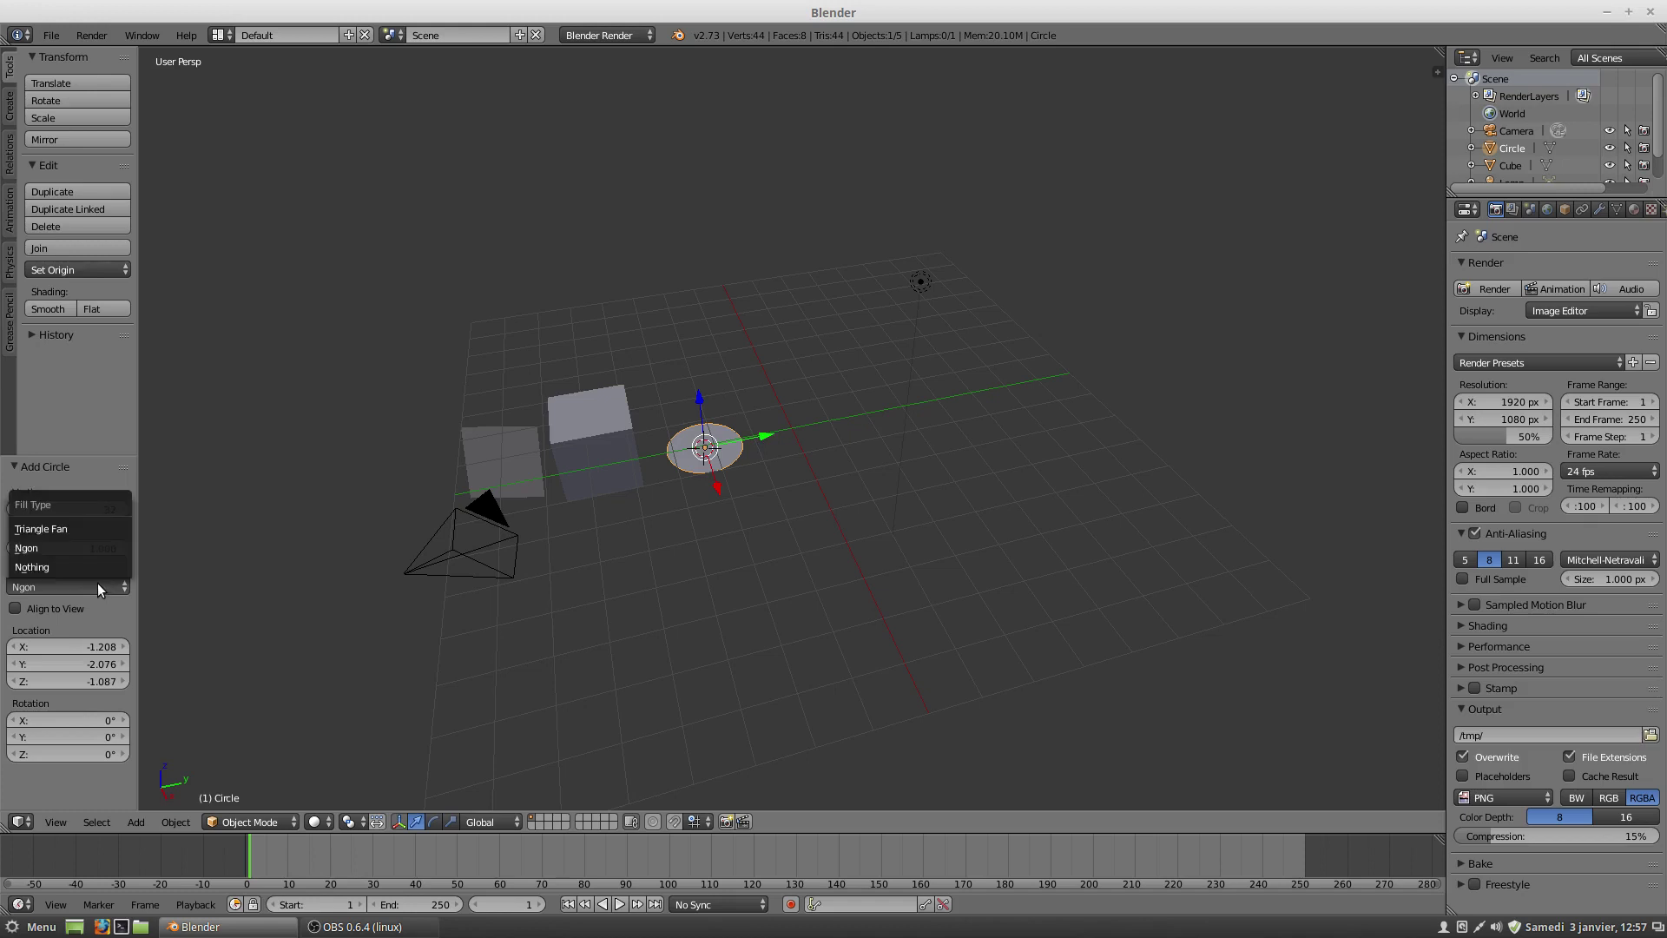
left_click(79, 527)
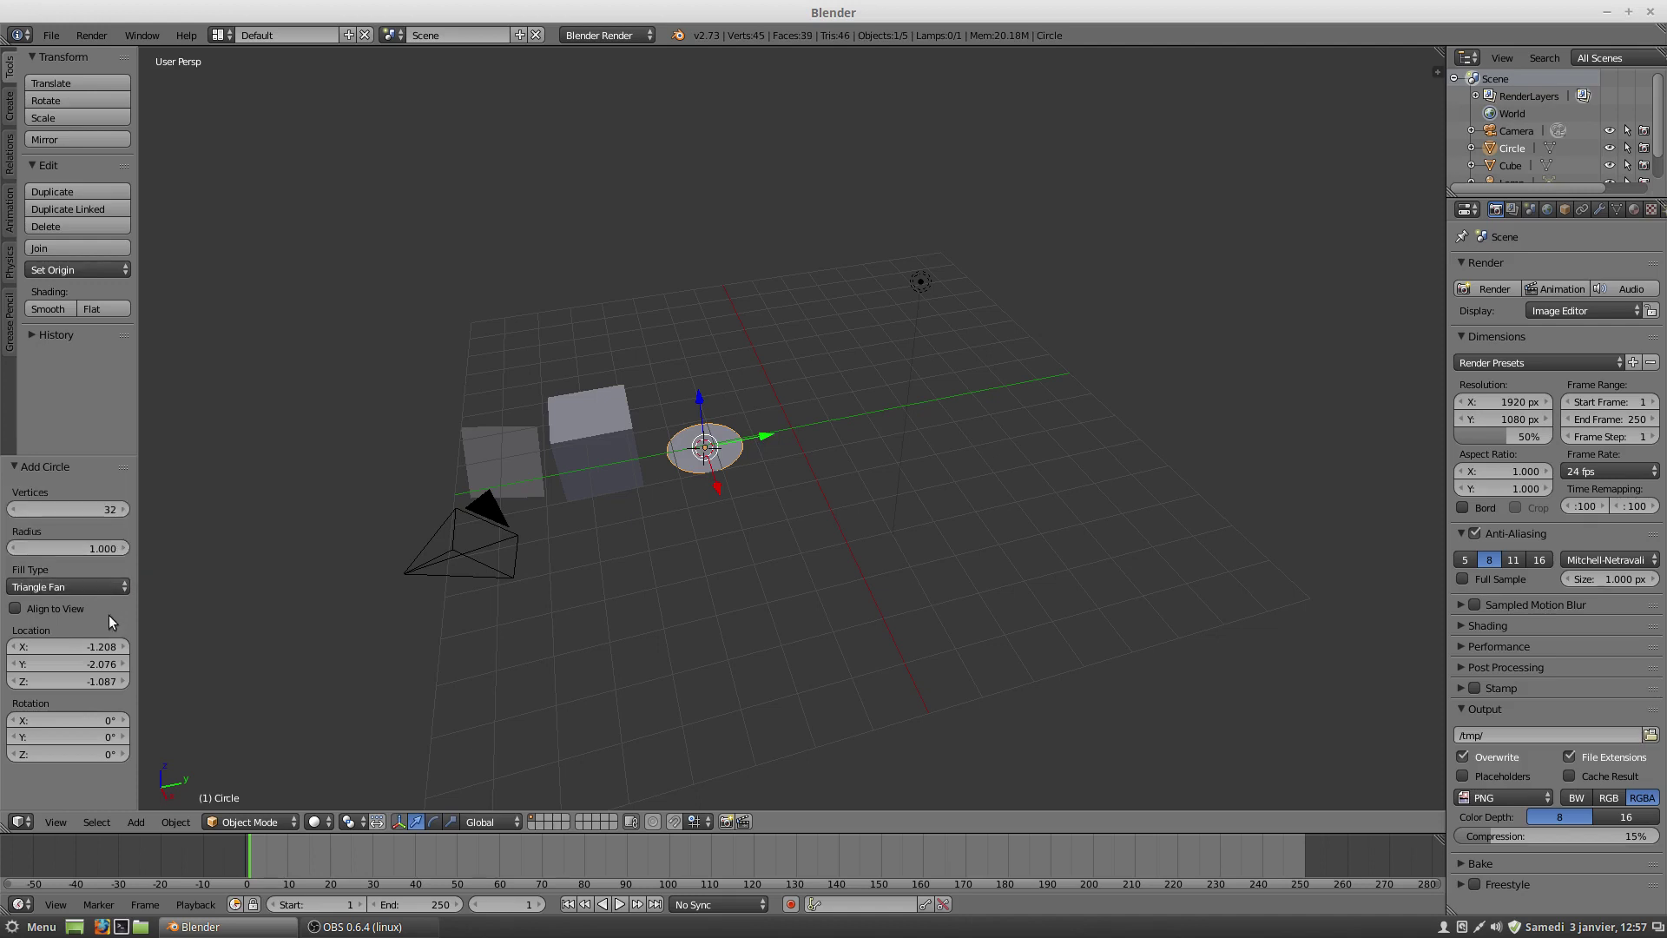
Step: Align the circle to the view and set its fill type to Nothing
left_click(17, 609)
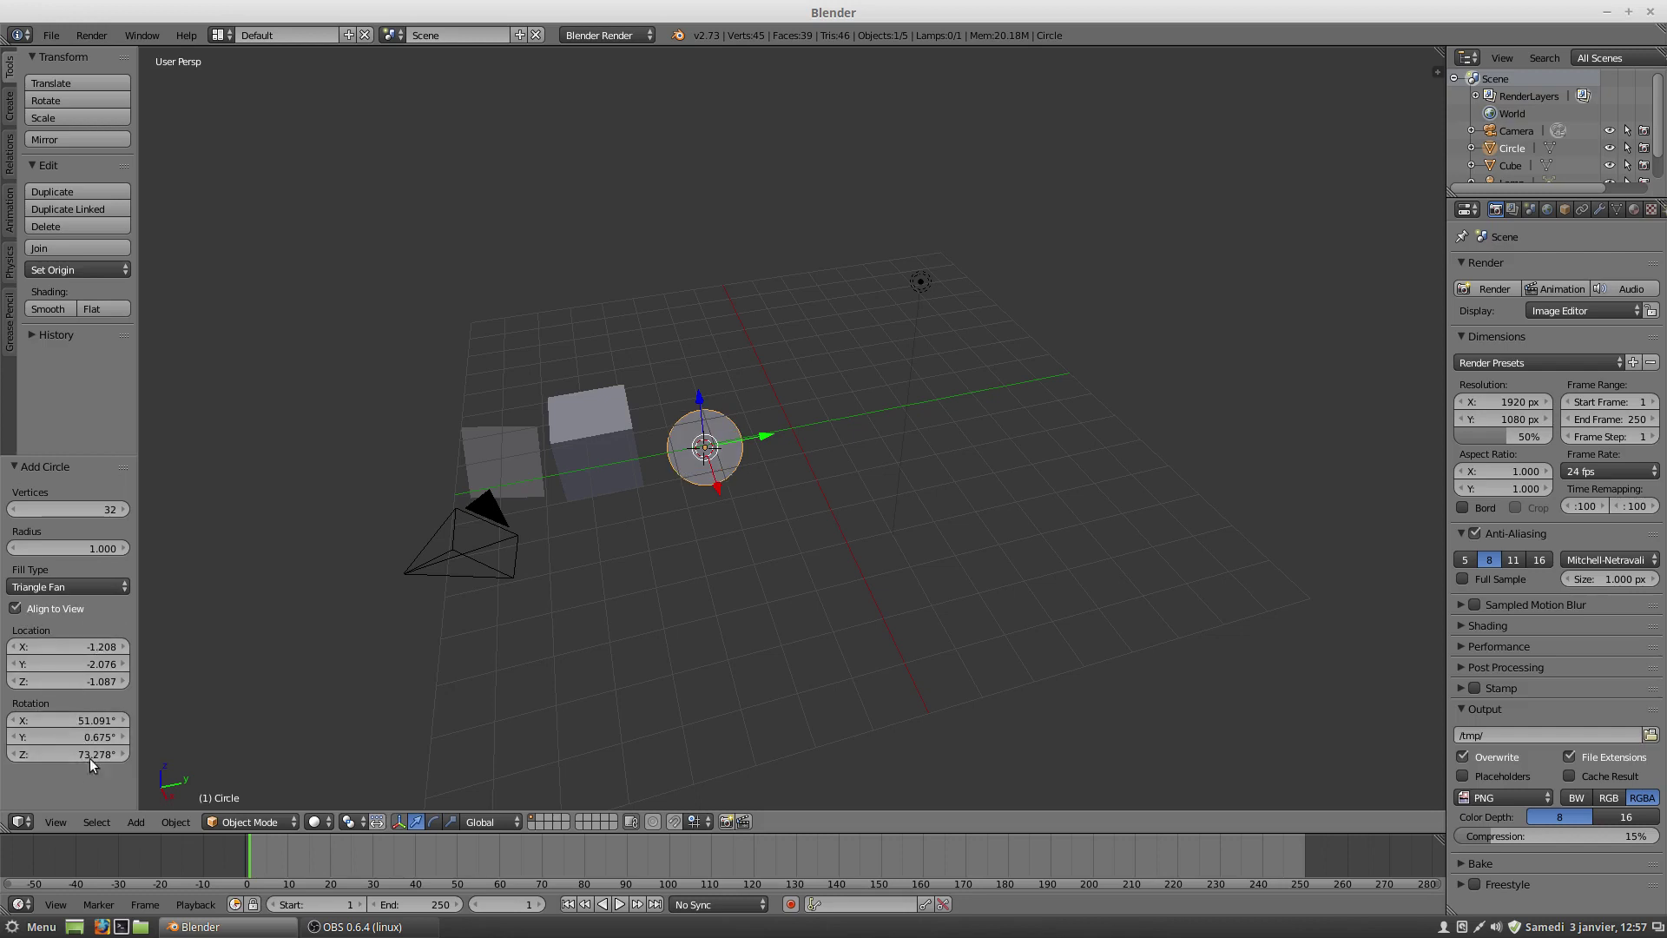
left_click(112, 586)
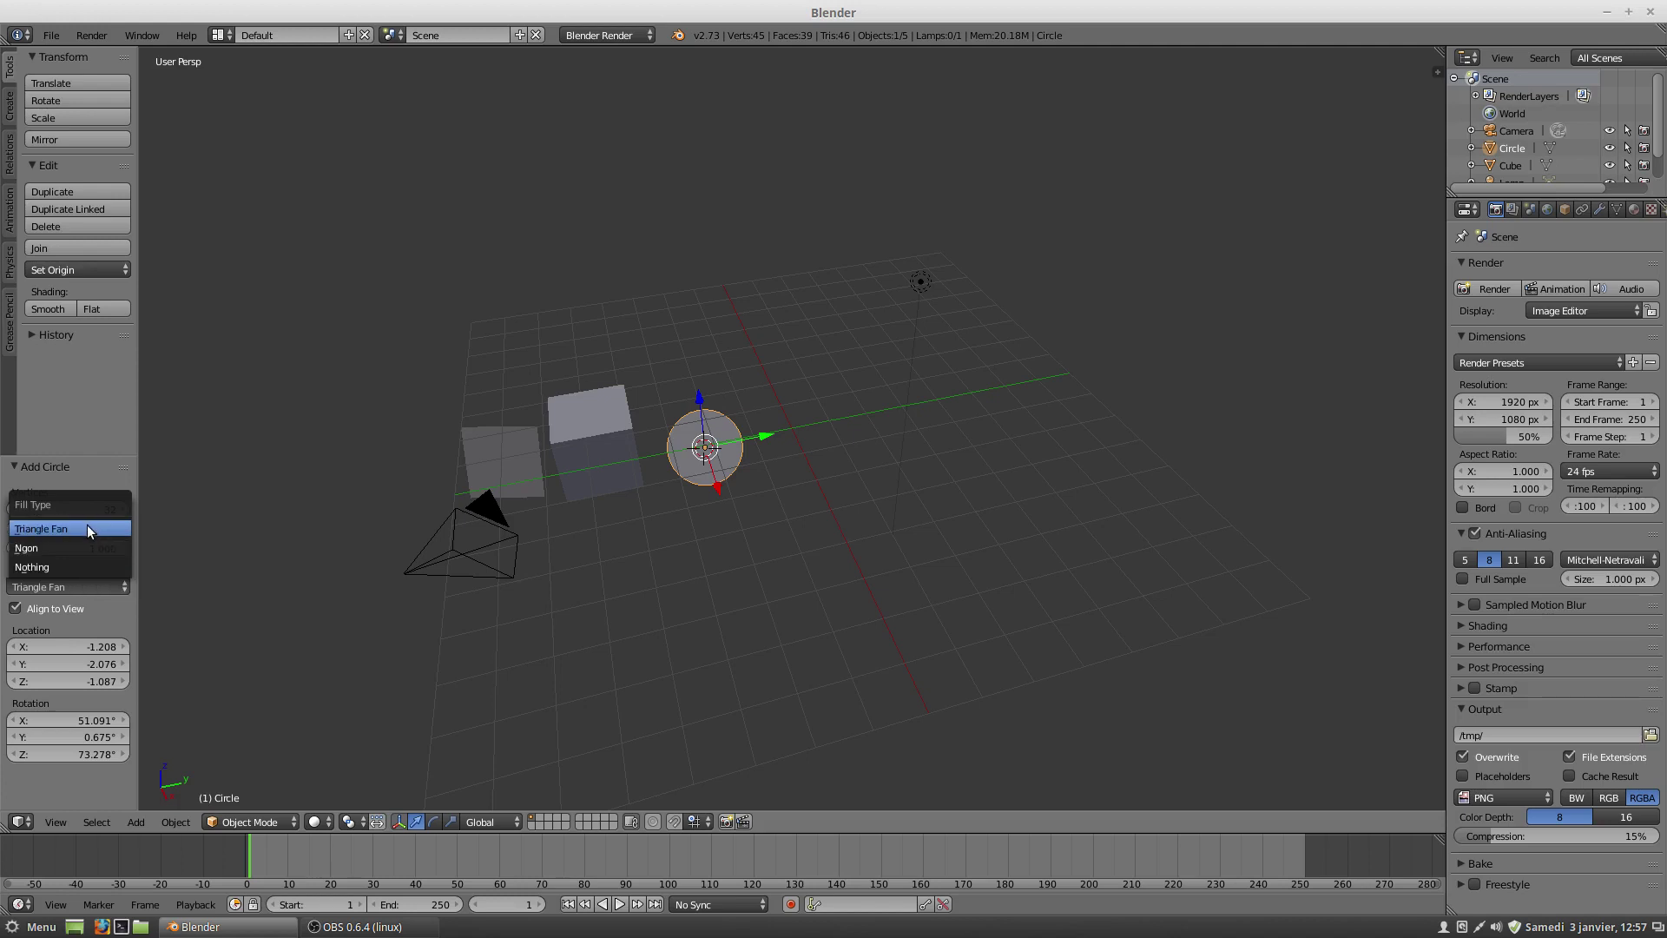
left_click(77, 568)
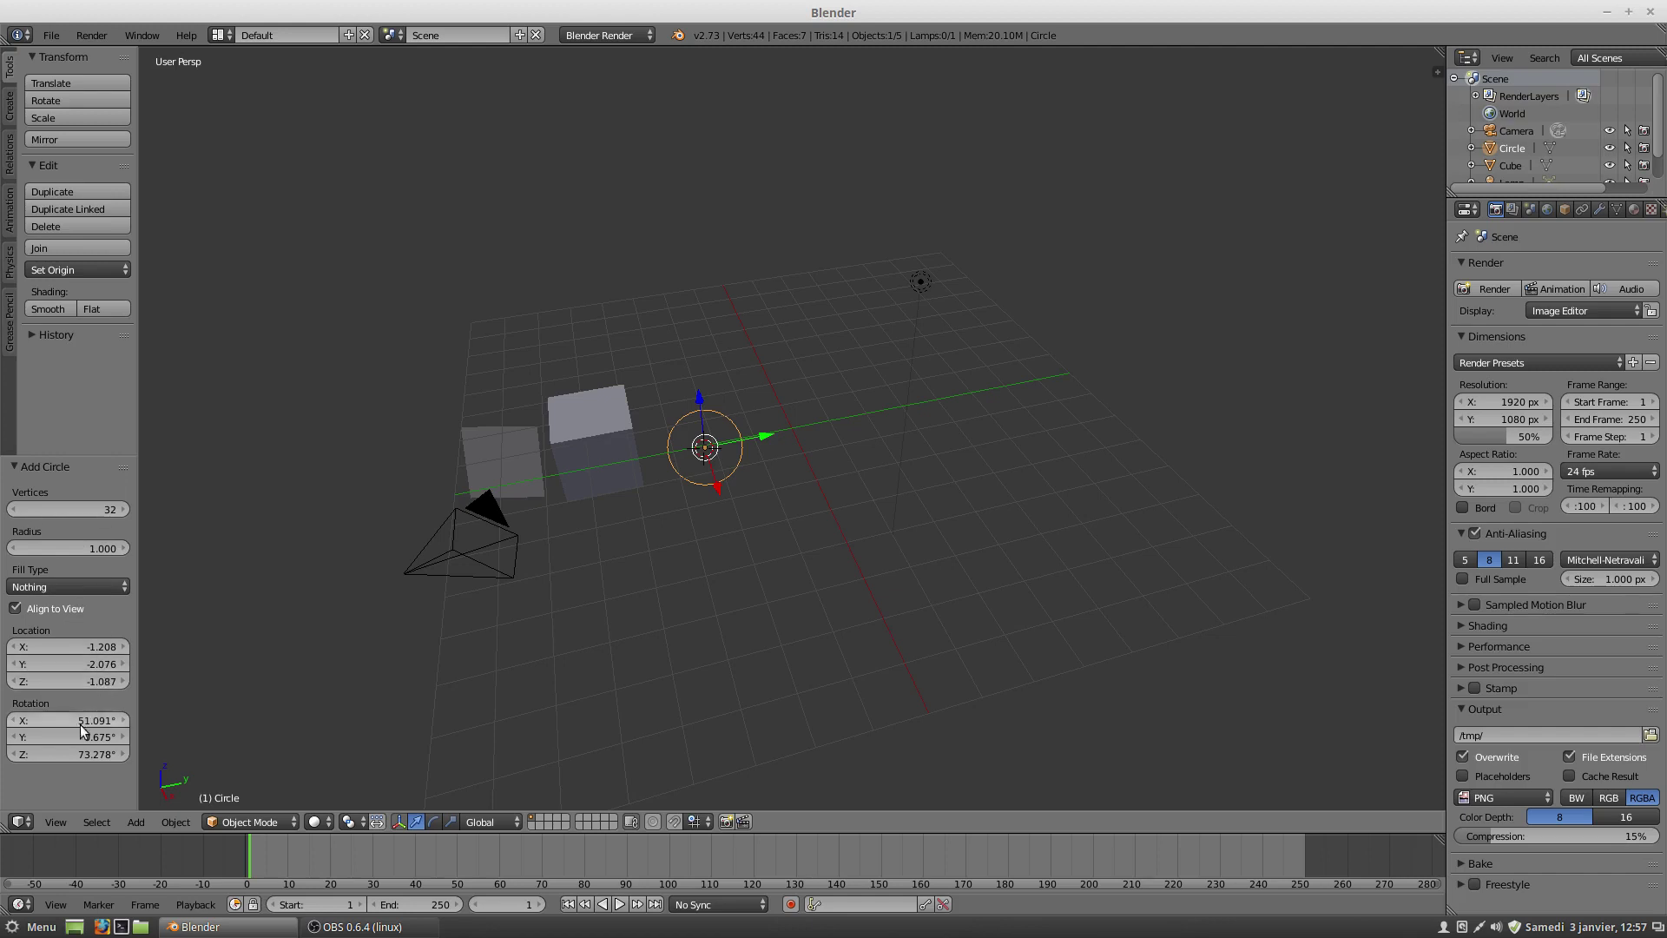
Step: Examine the circle's vertices up close in Edit Mode and return to Object Mode
left_click(228, 823)
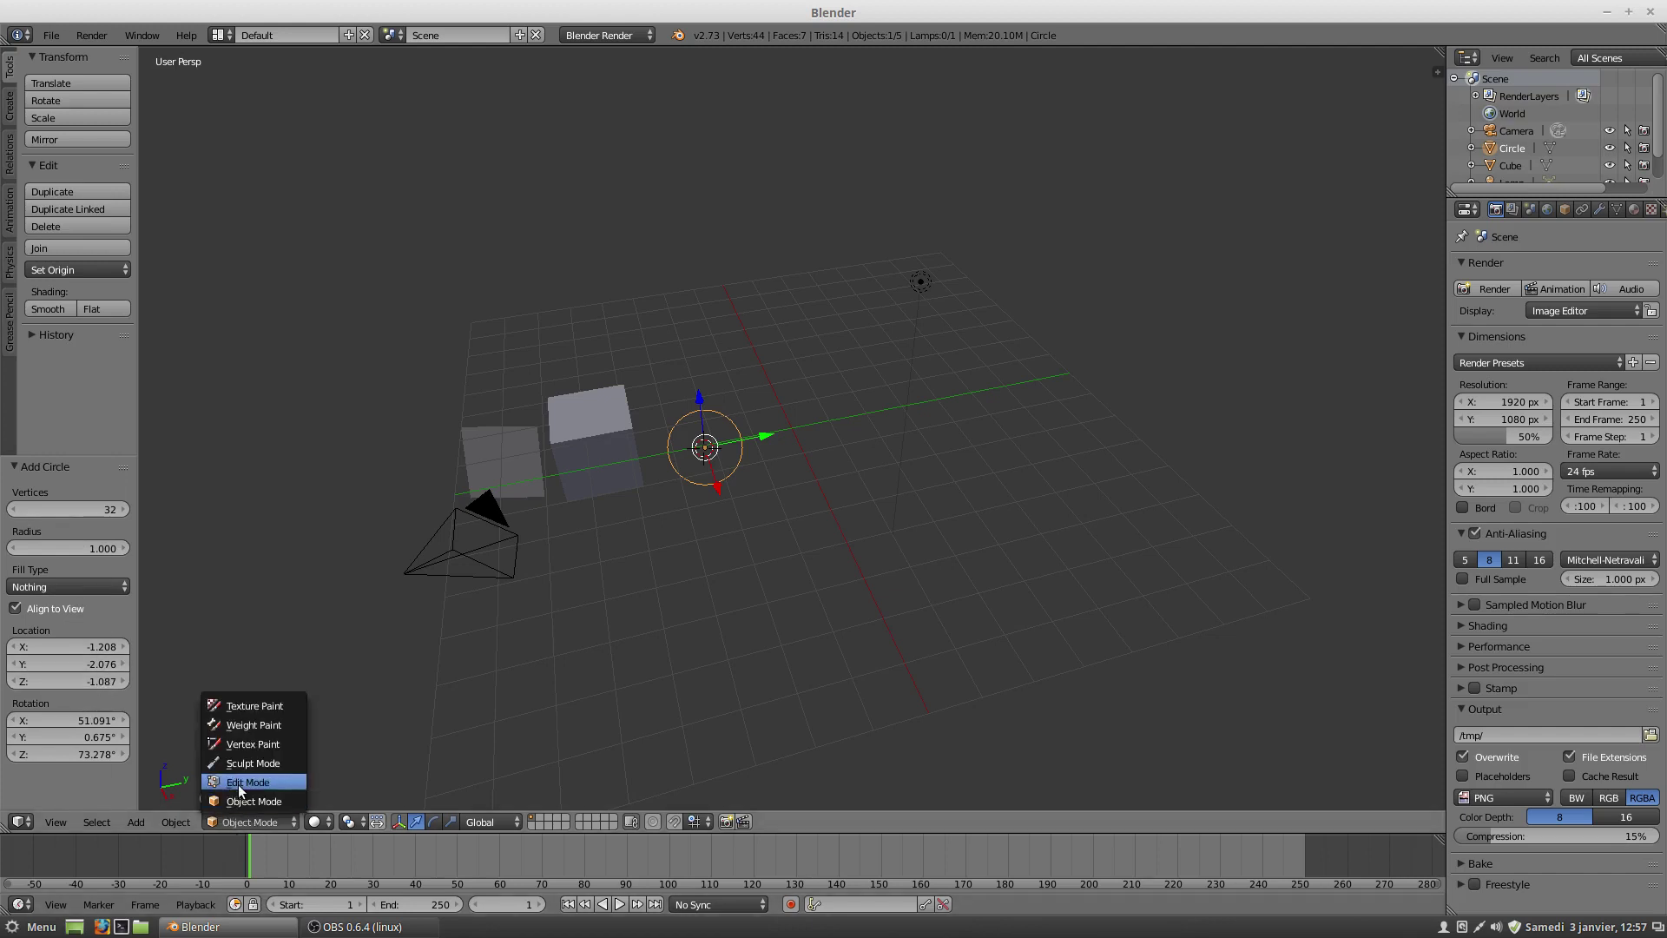
left_click(238, 783)
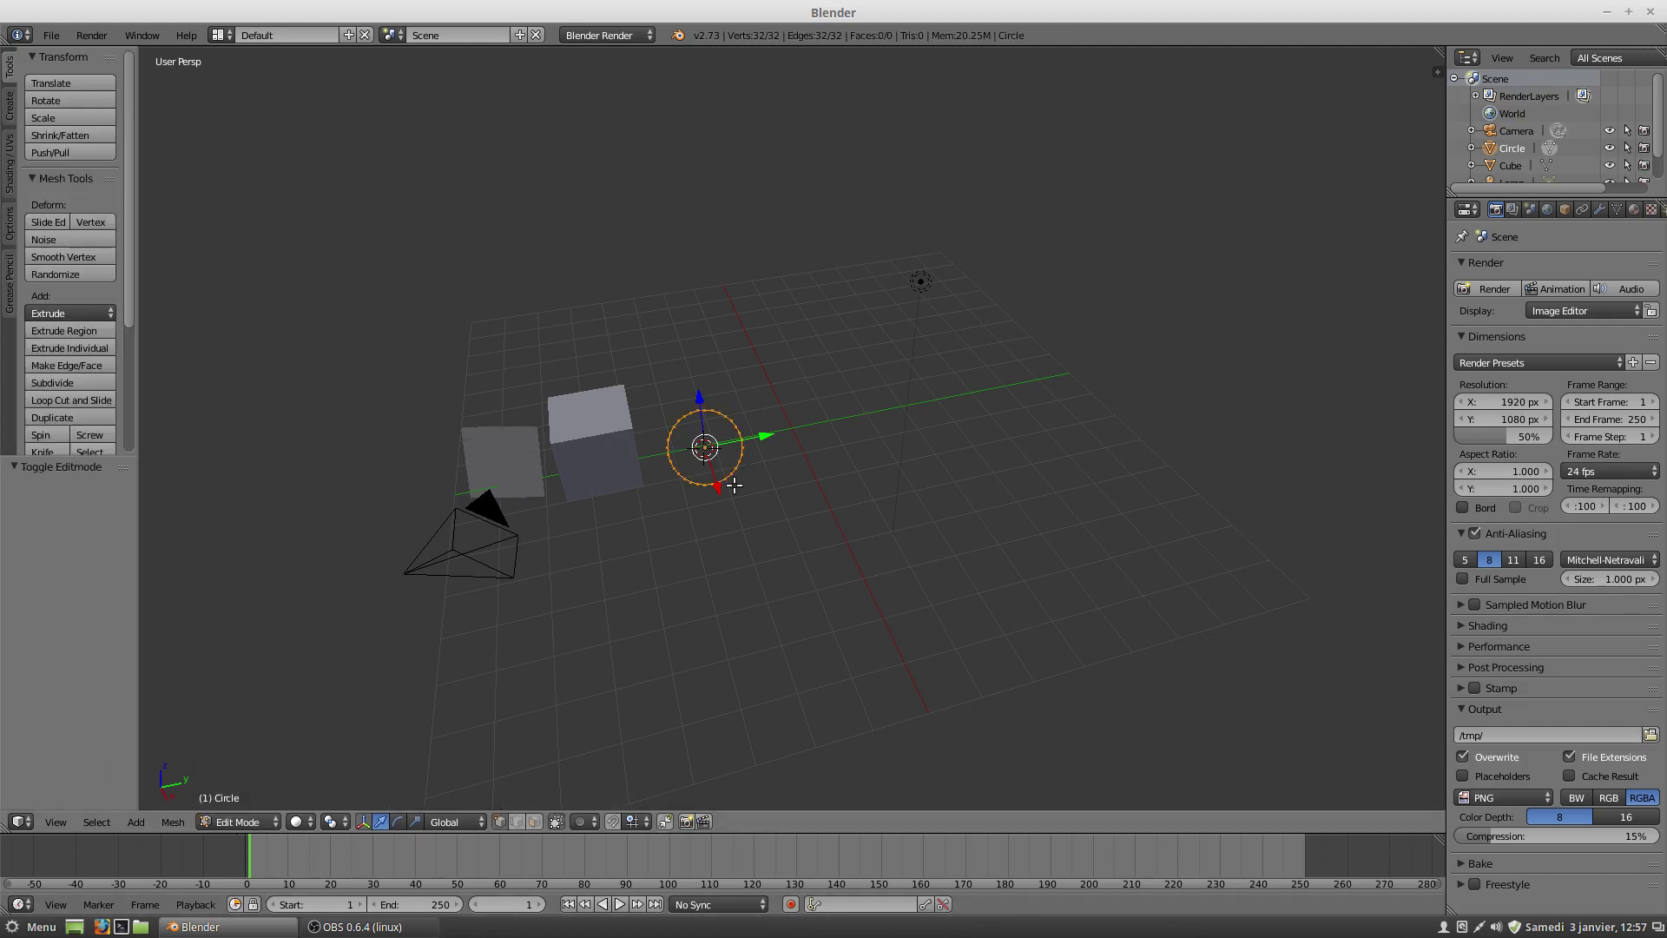
scroll(714, 473, "up", 5)
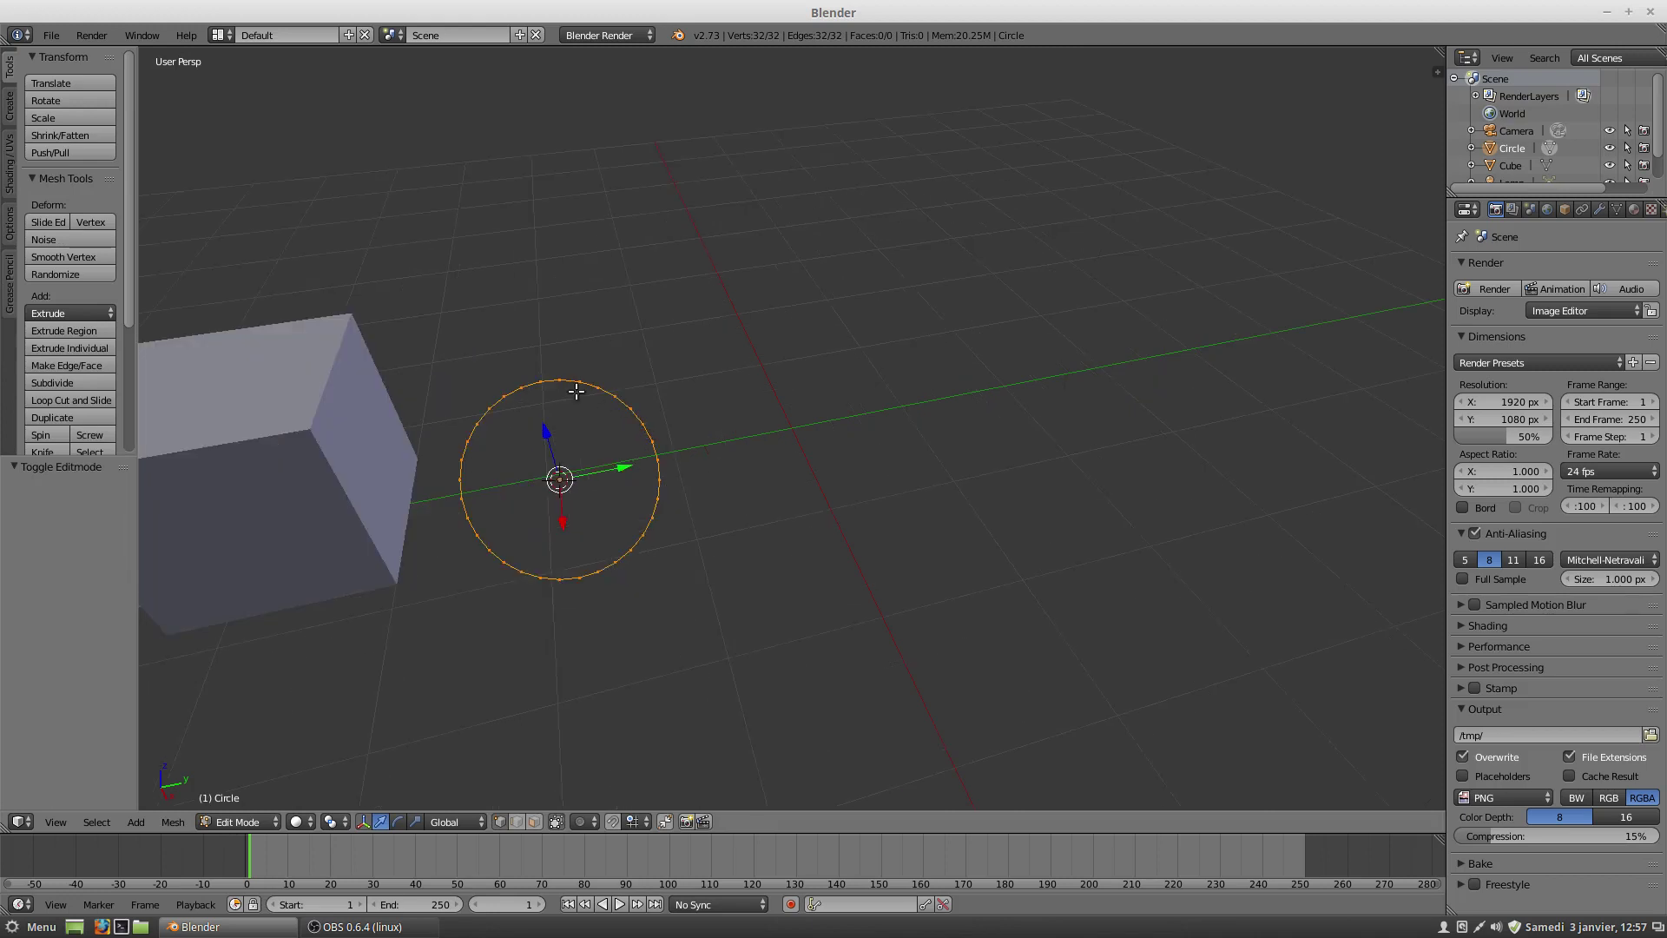
left_click(233, 821)
left_click(234, 804)
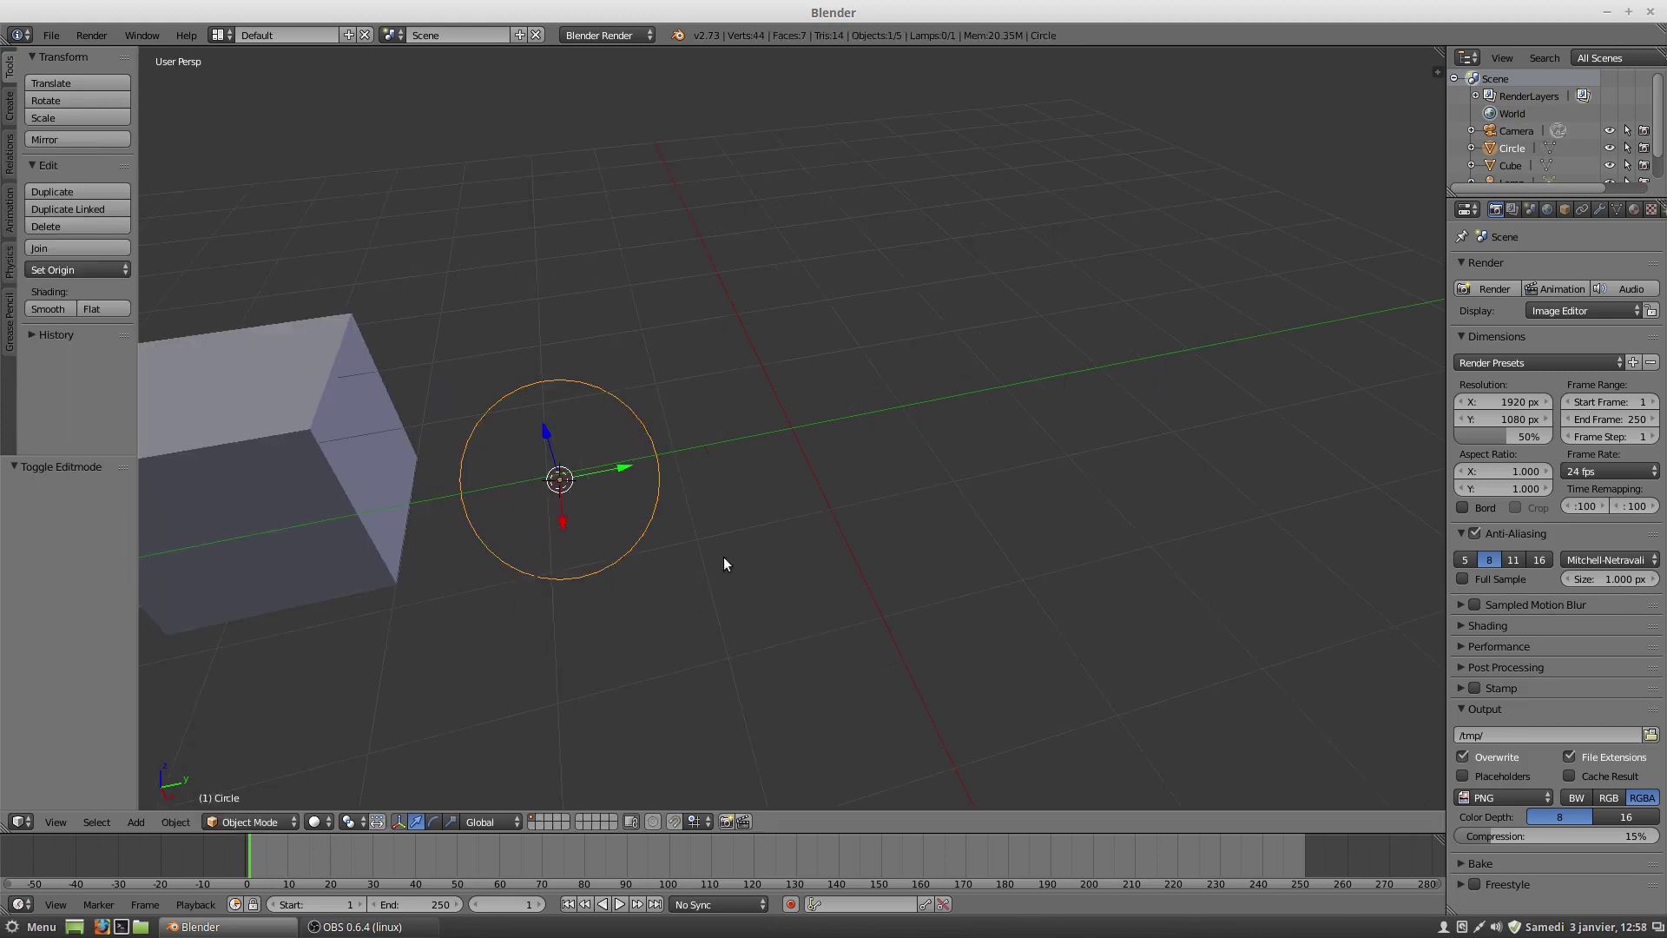
Step: Add a mesh UV sphere beyond the circle along the Y axis
scroll(726, 563, "down", 3)
left_click(780, 431)
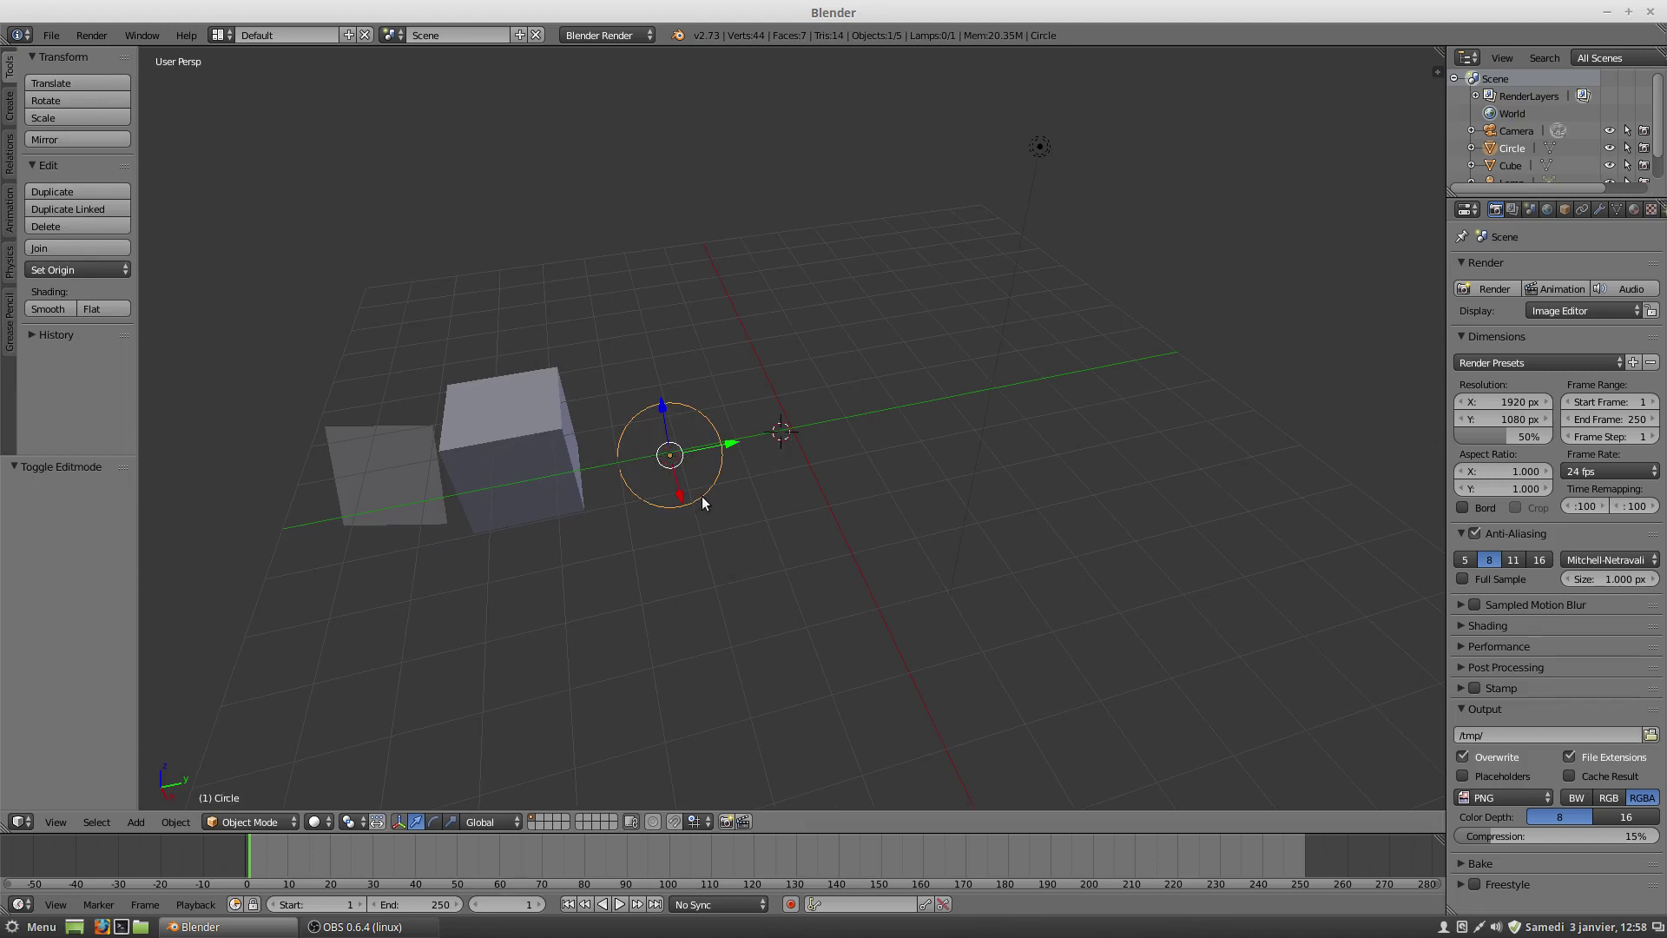
key("shift+a")
mouse_move(639, 556)
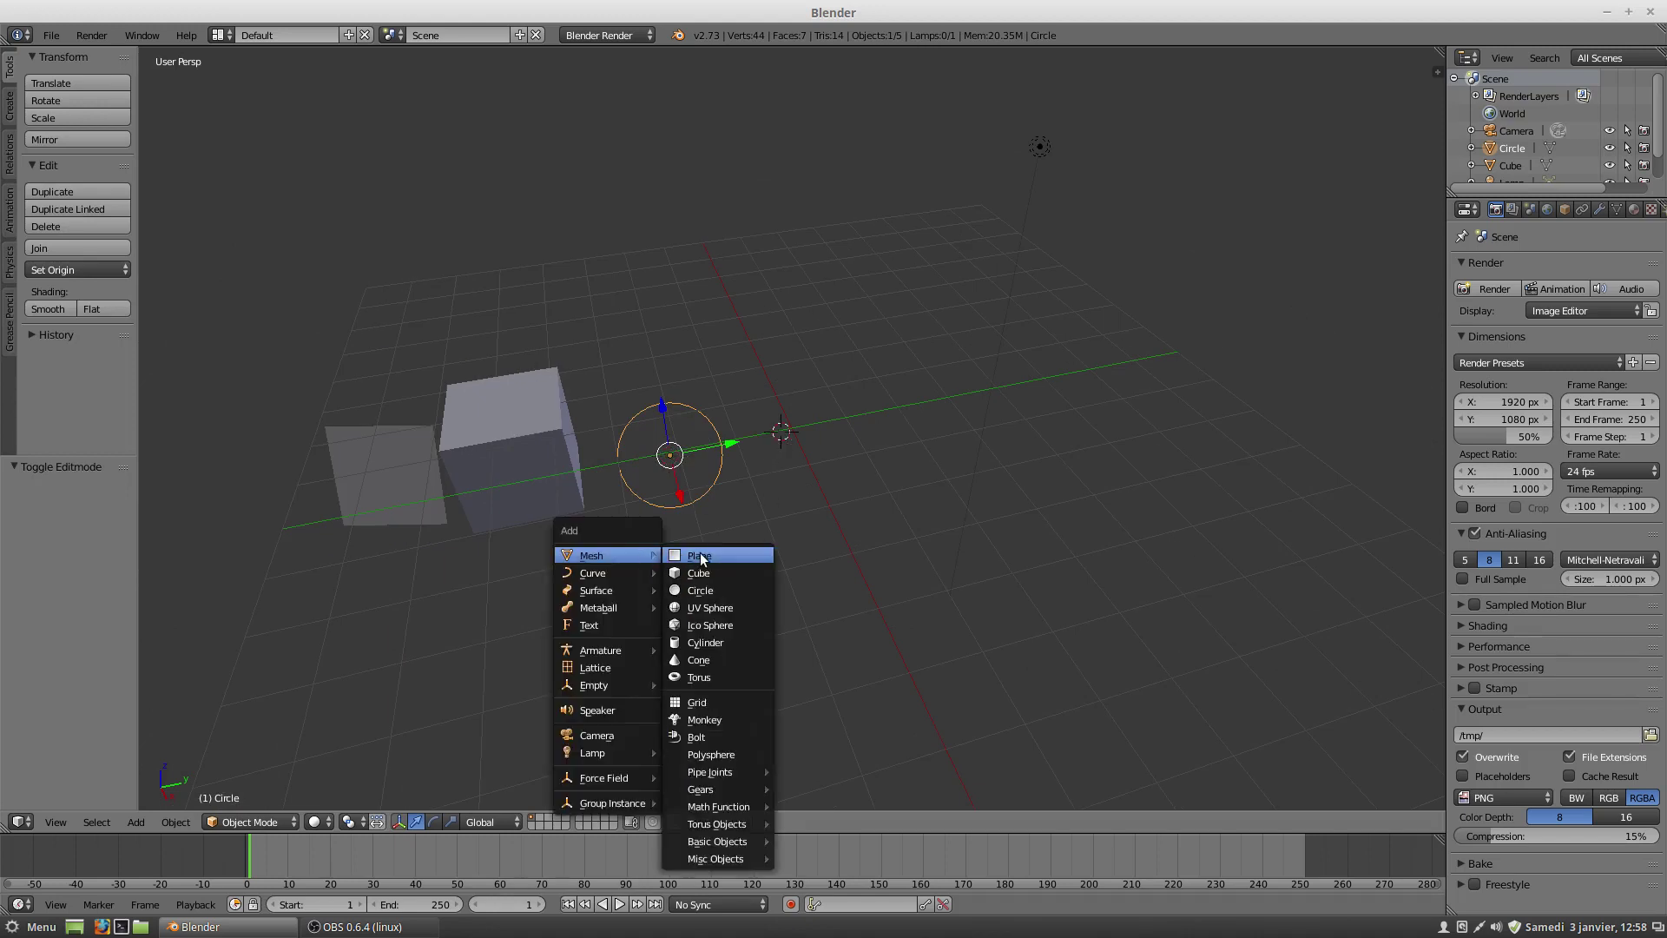
left_click(721, 607)
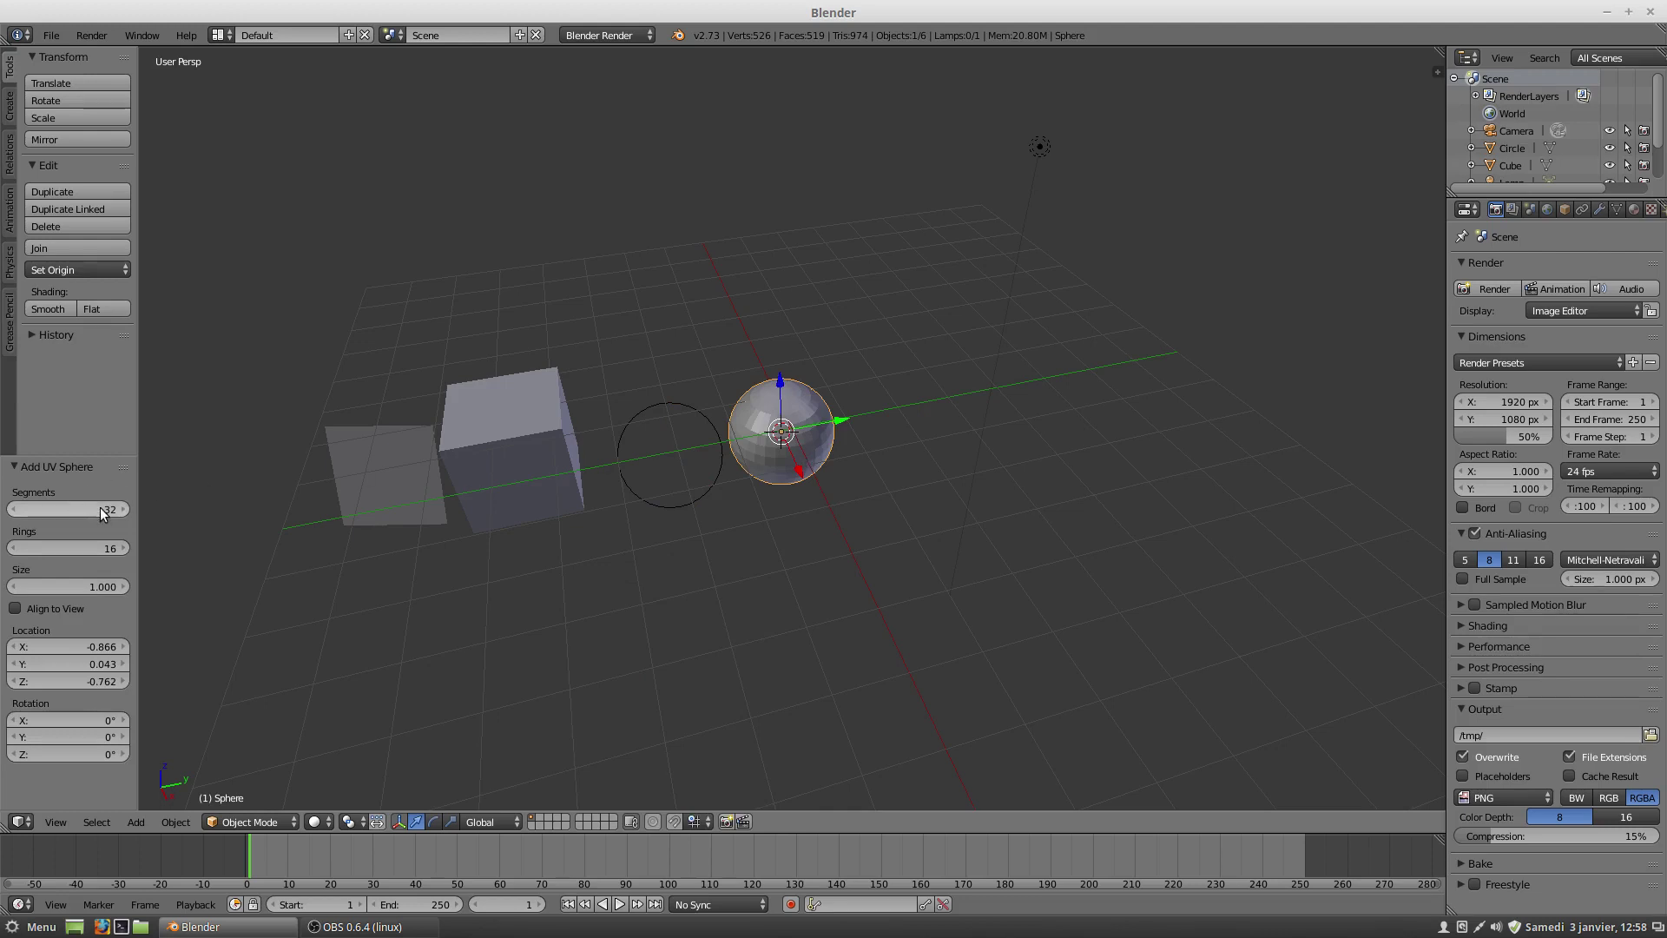
Step: Set the UV sphere to 12 segments, 5 rings and size 0.990, and align it to the view
left_click_drag(106, 506, 91, 545)
middle_click_drag(807, 543, 804, 488)
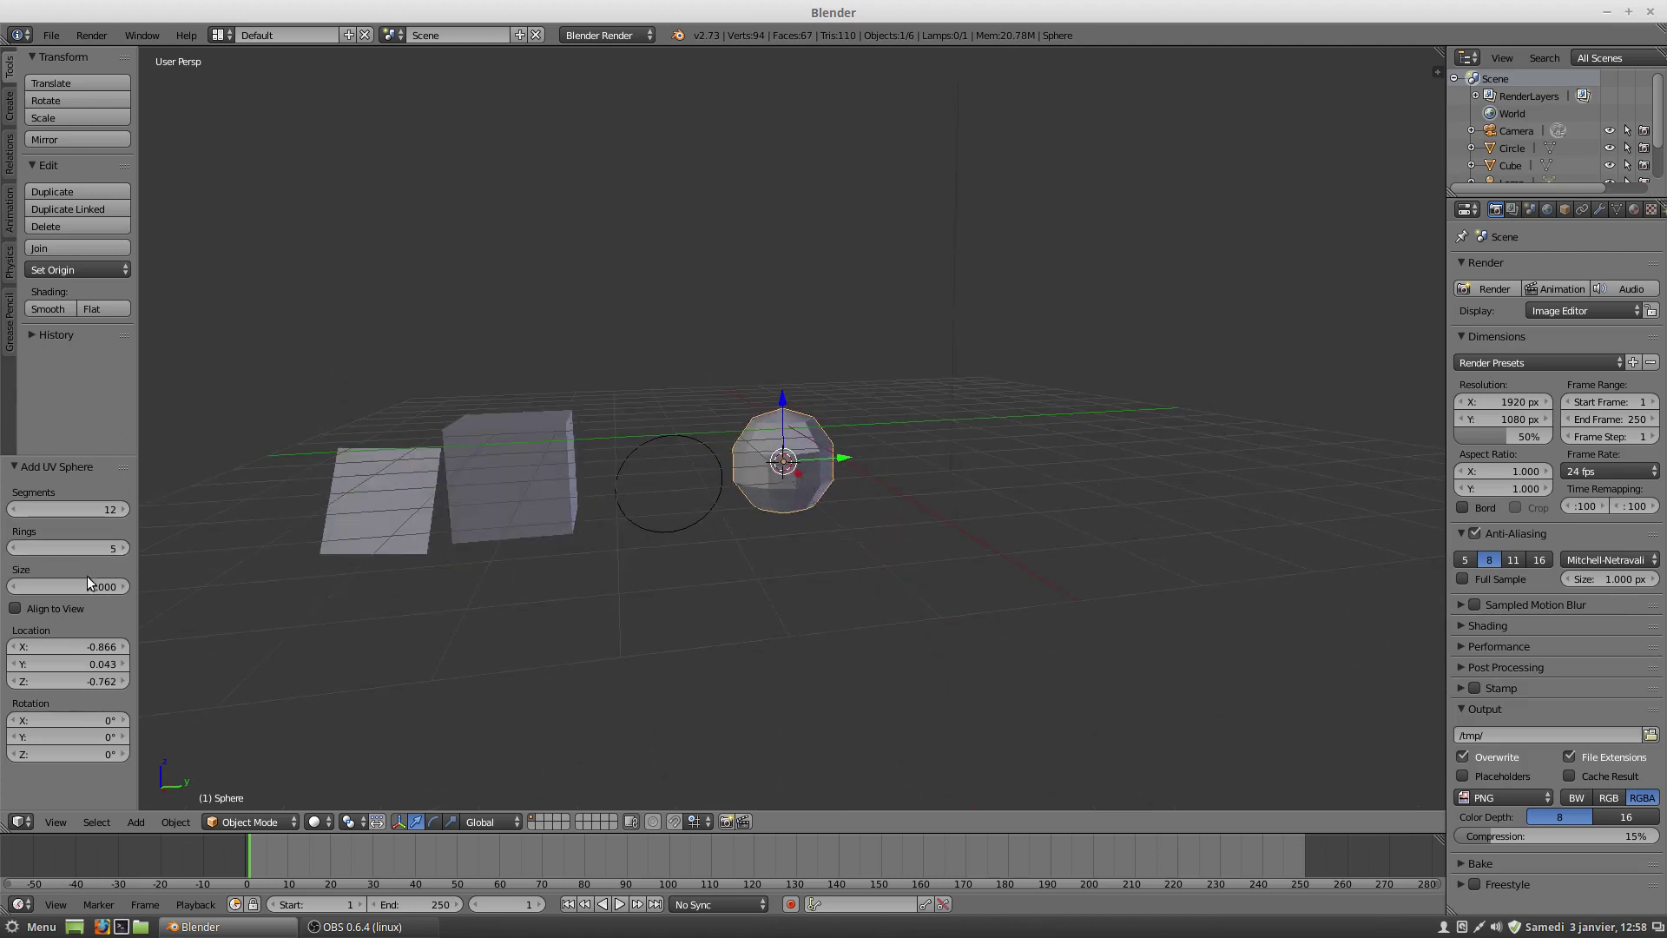
left_click_drag(84, 586, 70, 590)
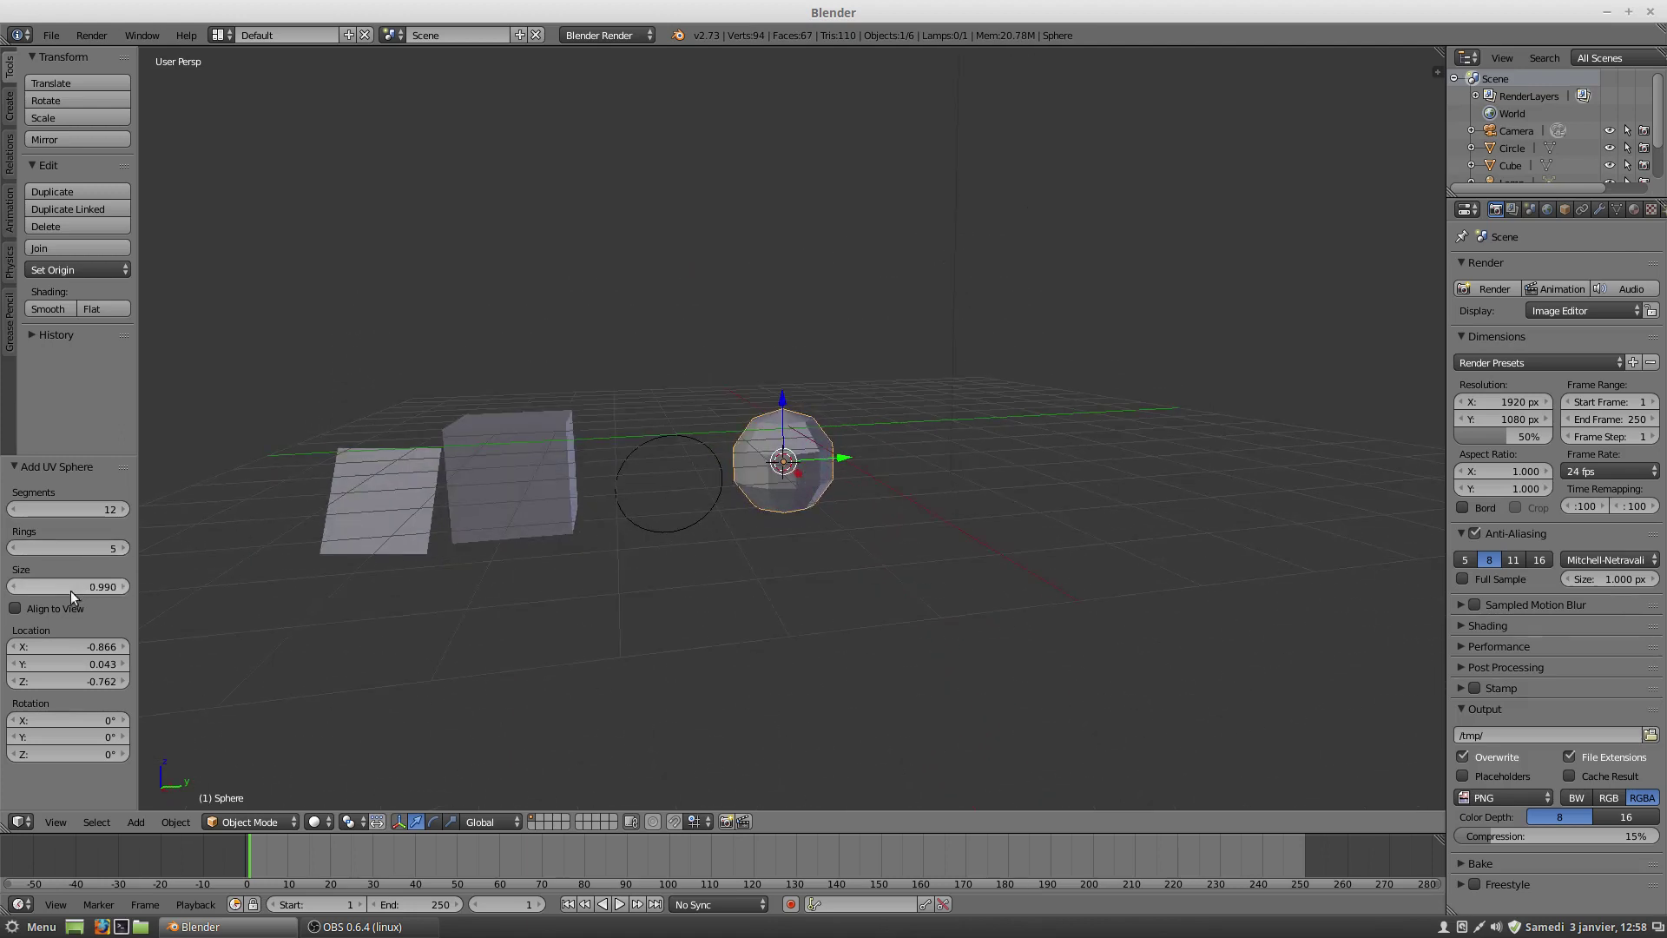
left_click(29, 611)
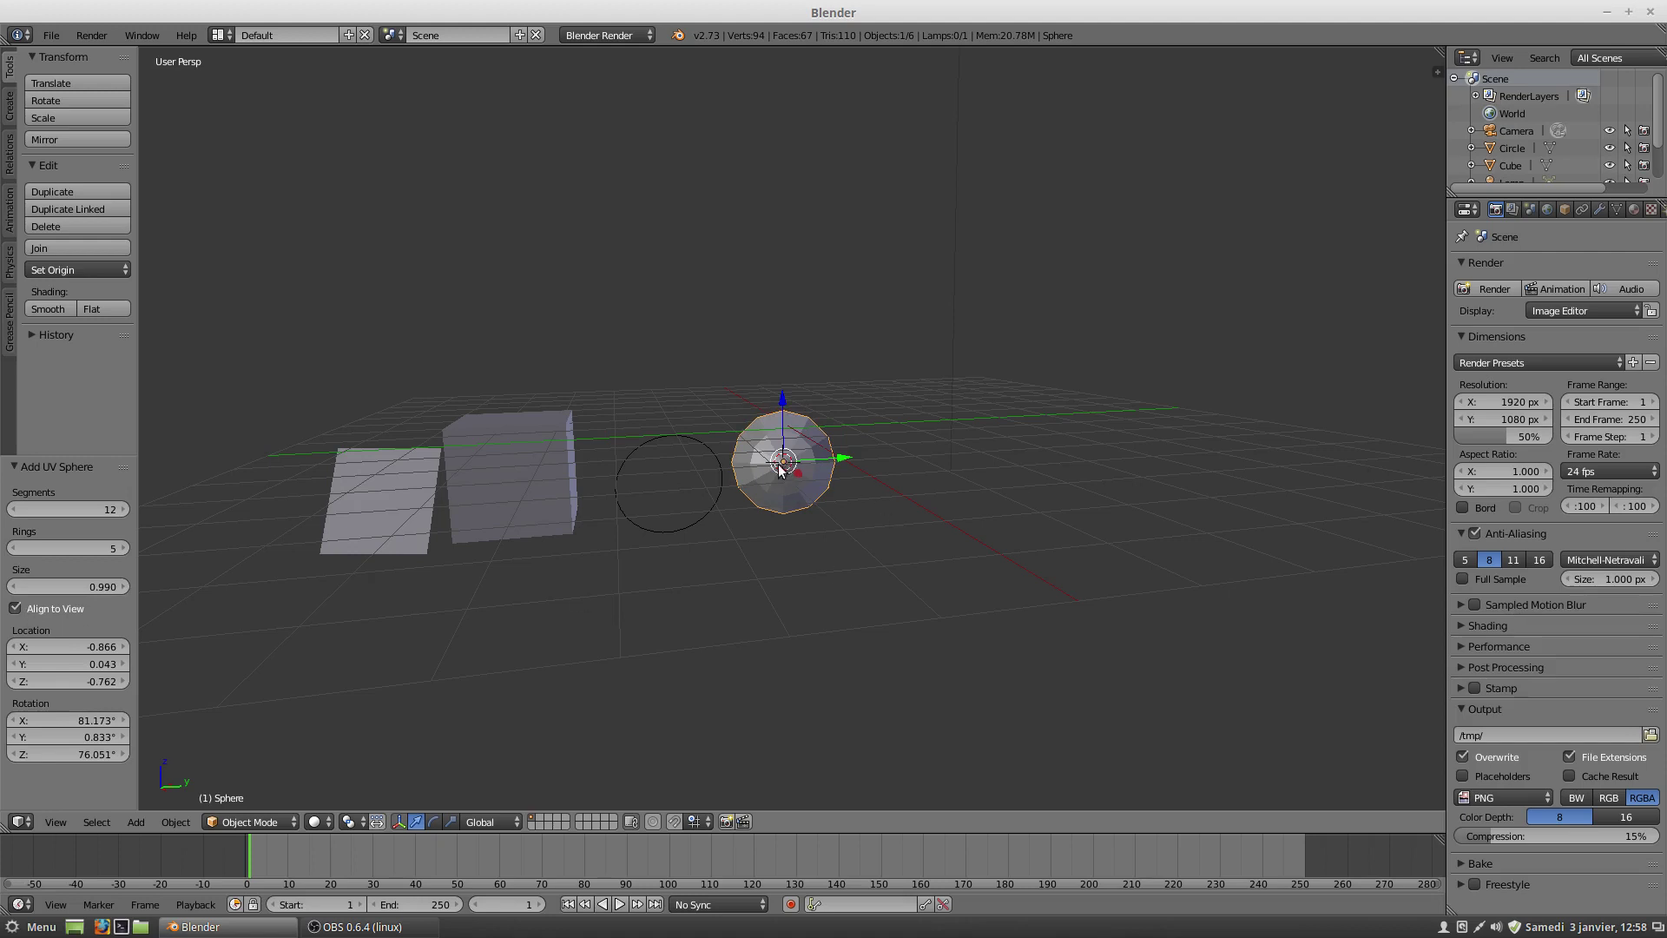
Step: Set the UV sphere's segments to 8
scroll(779, 469, "up", 5)
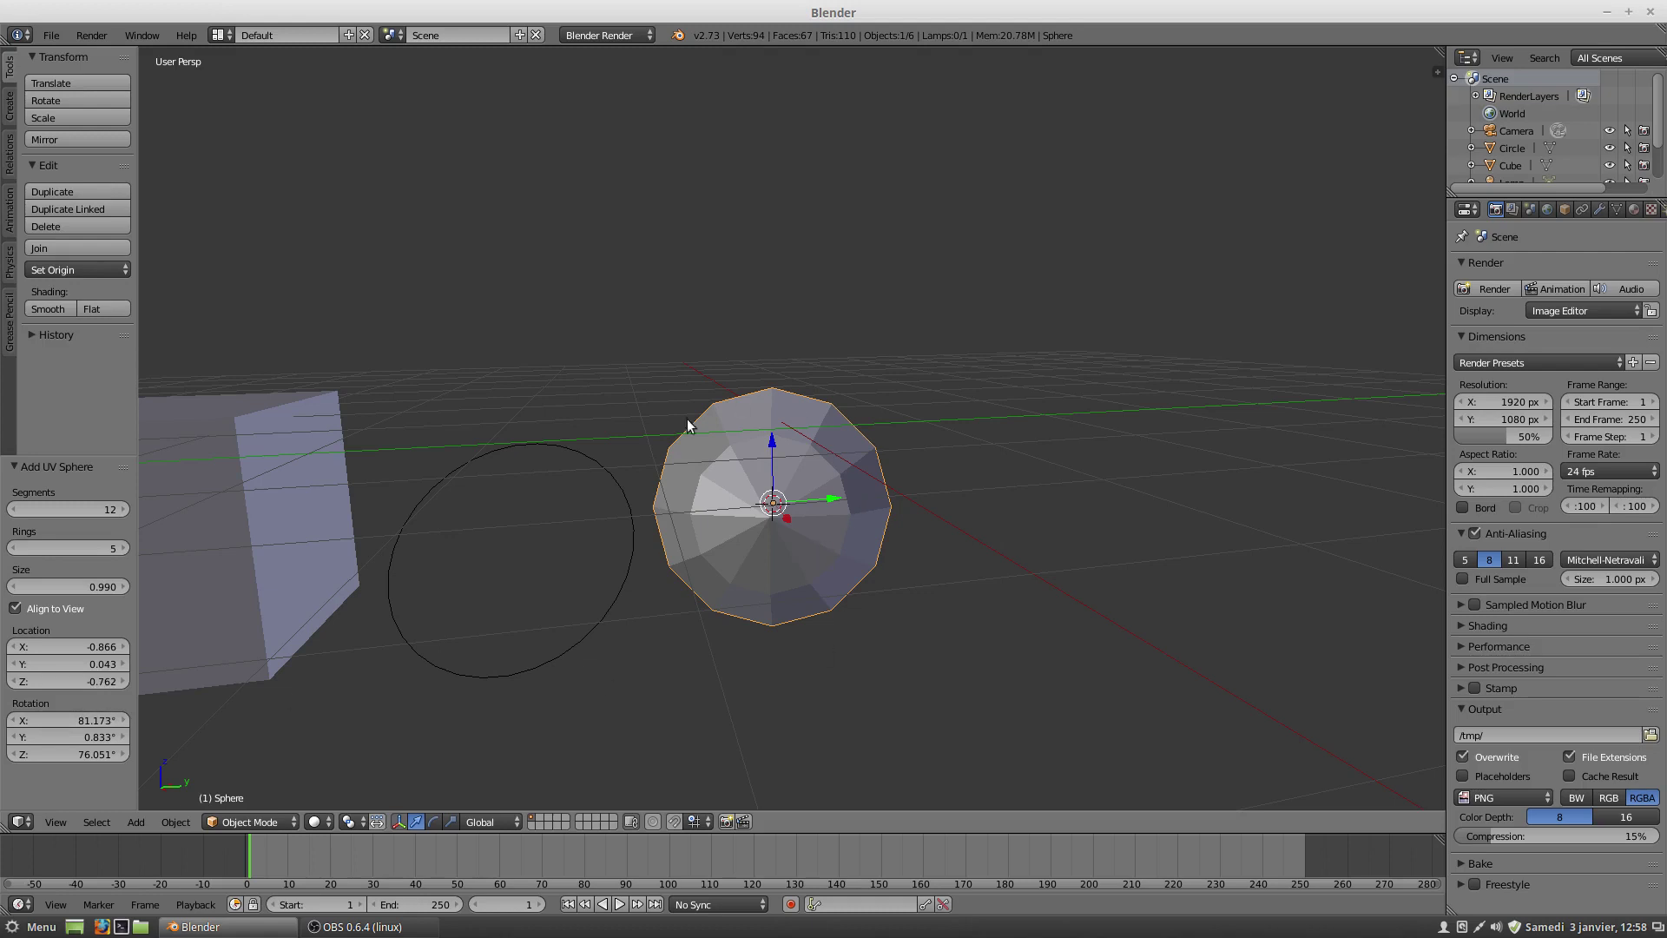
scroll(816, 517, "down", 2)
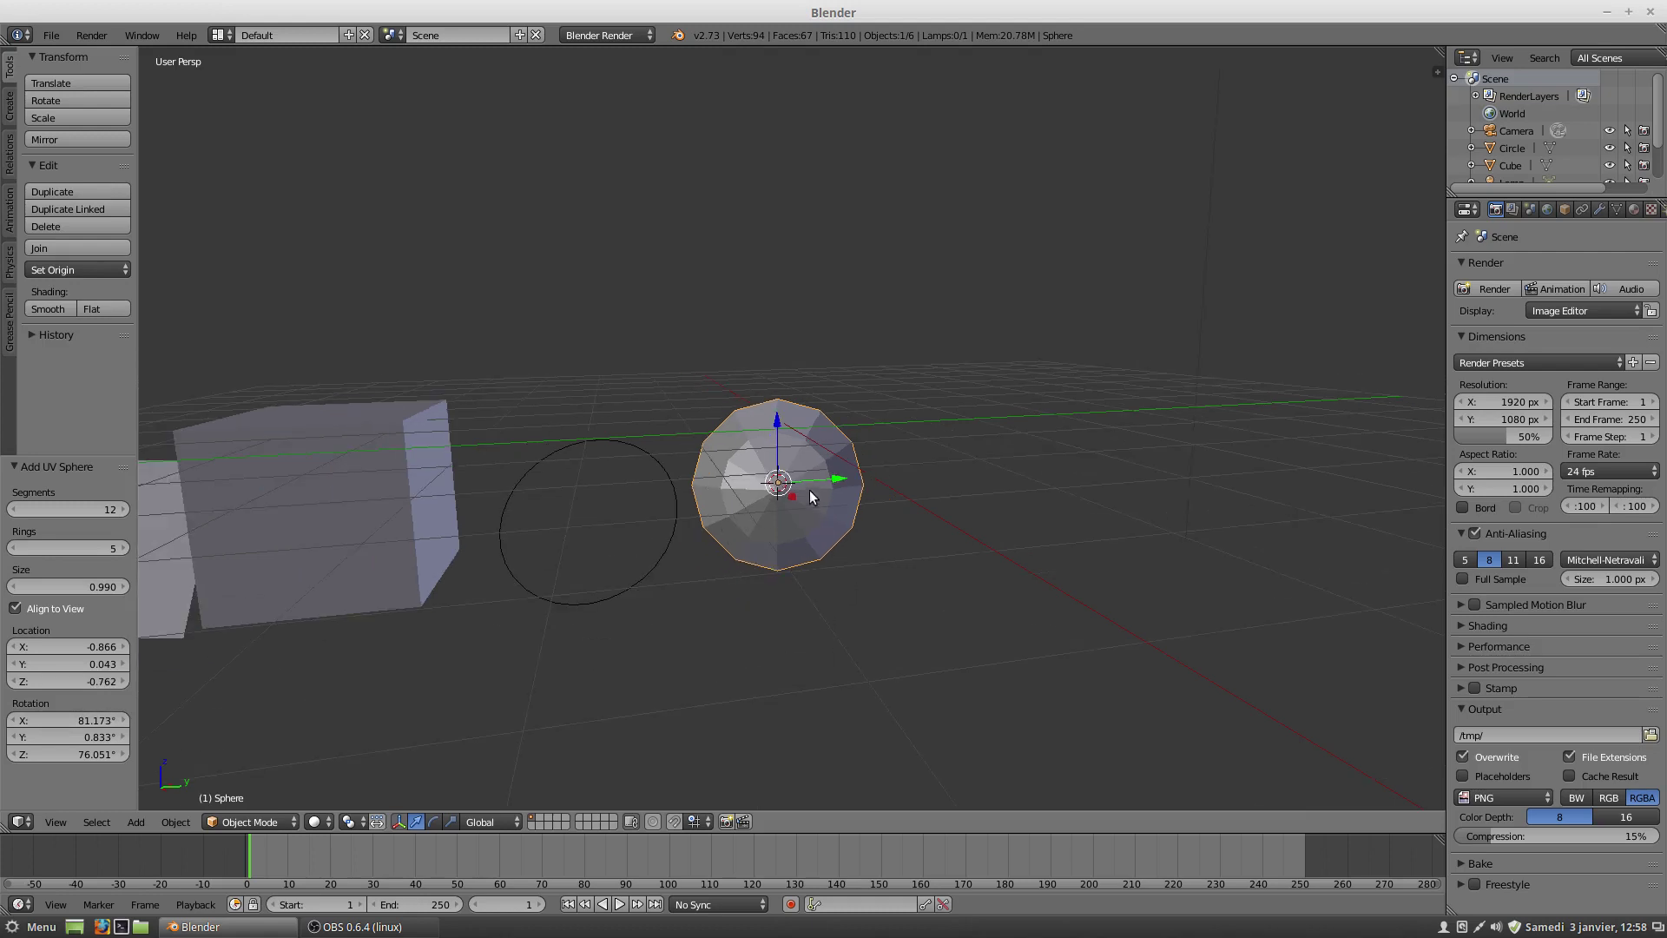
right_click(669, 549)
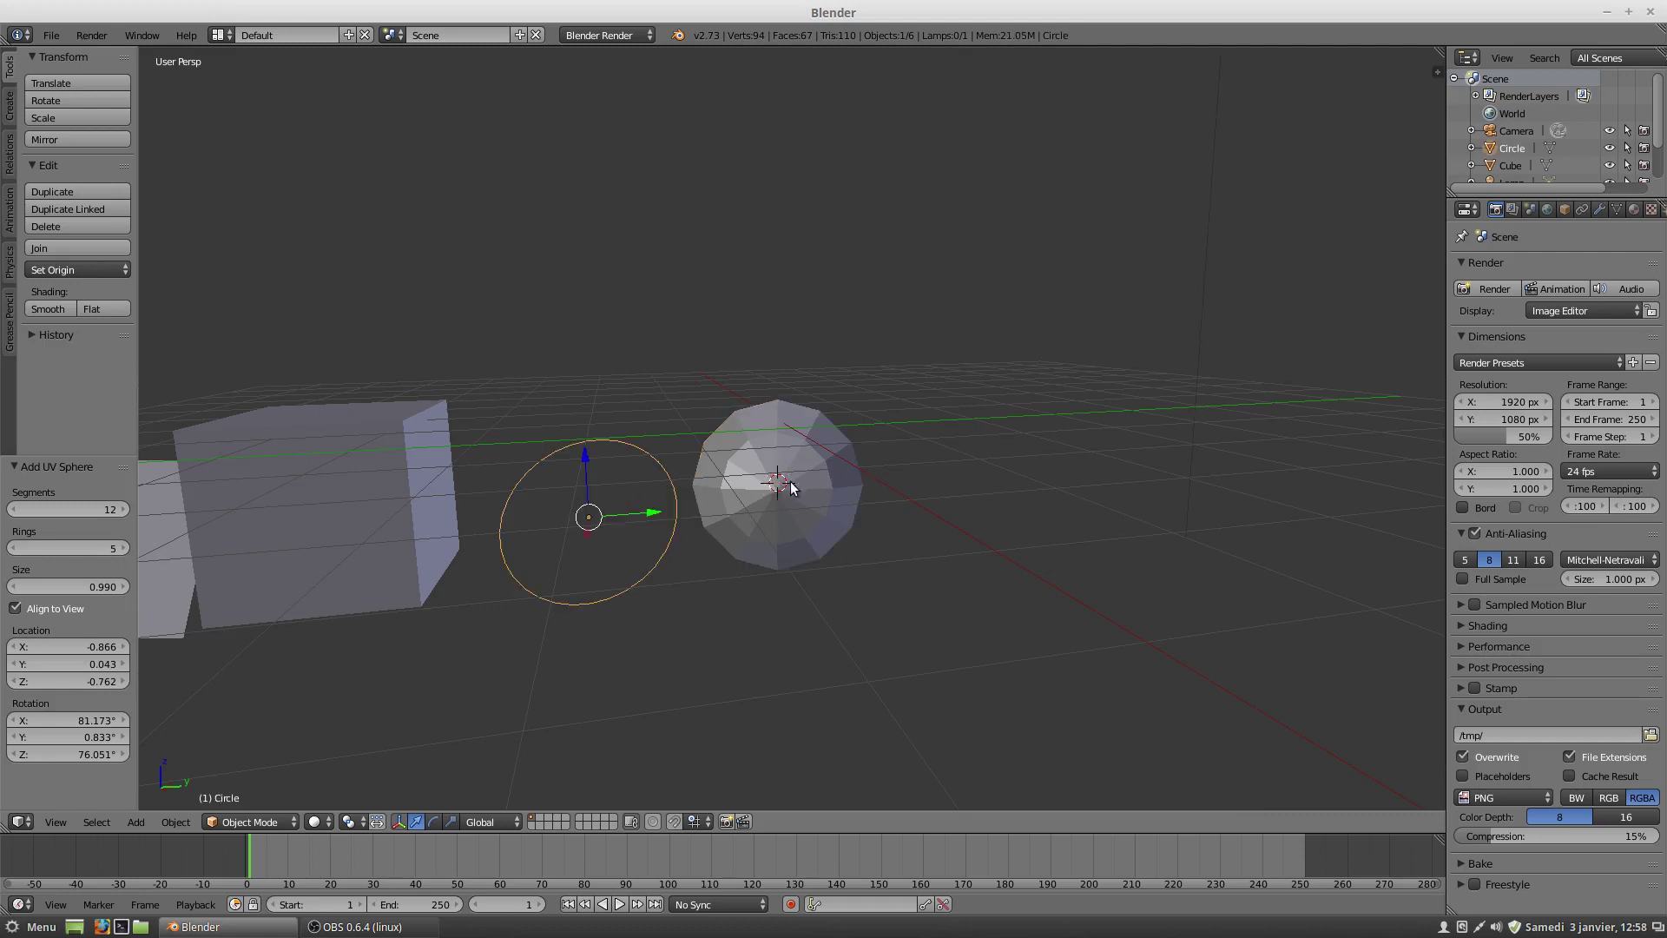
left_click_drag(97, 509, 88, 509)
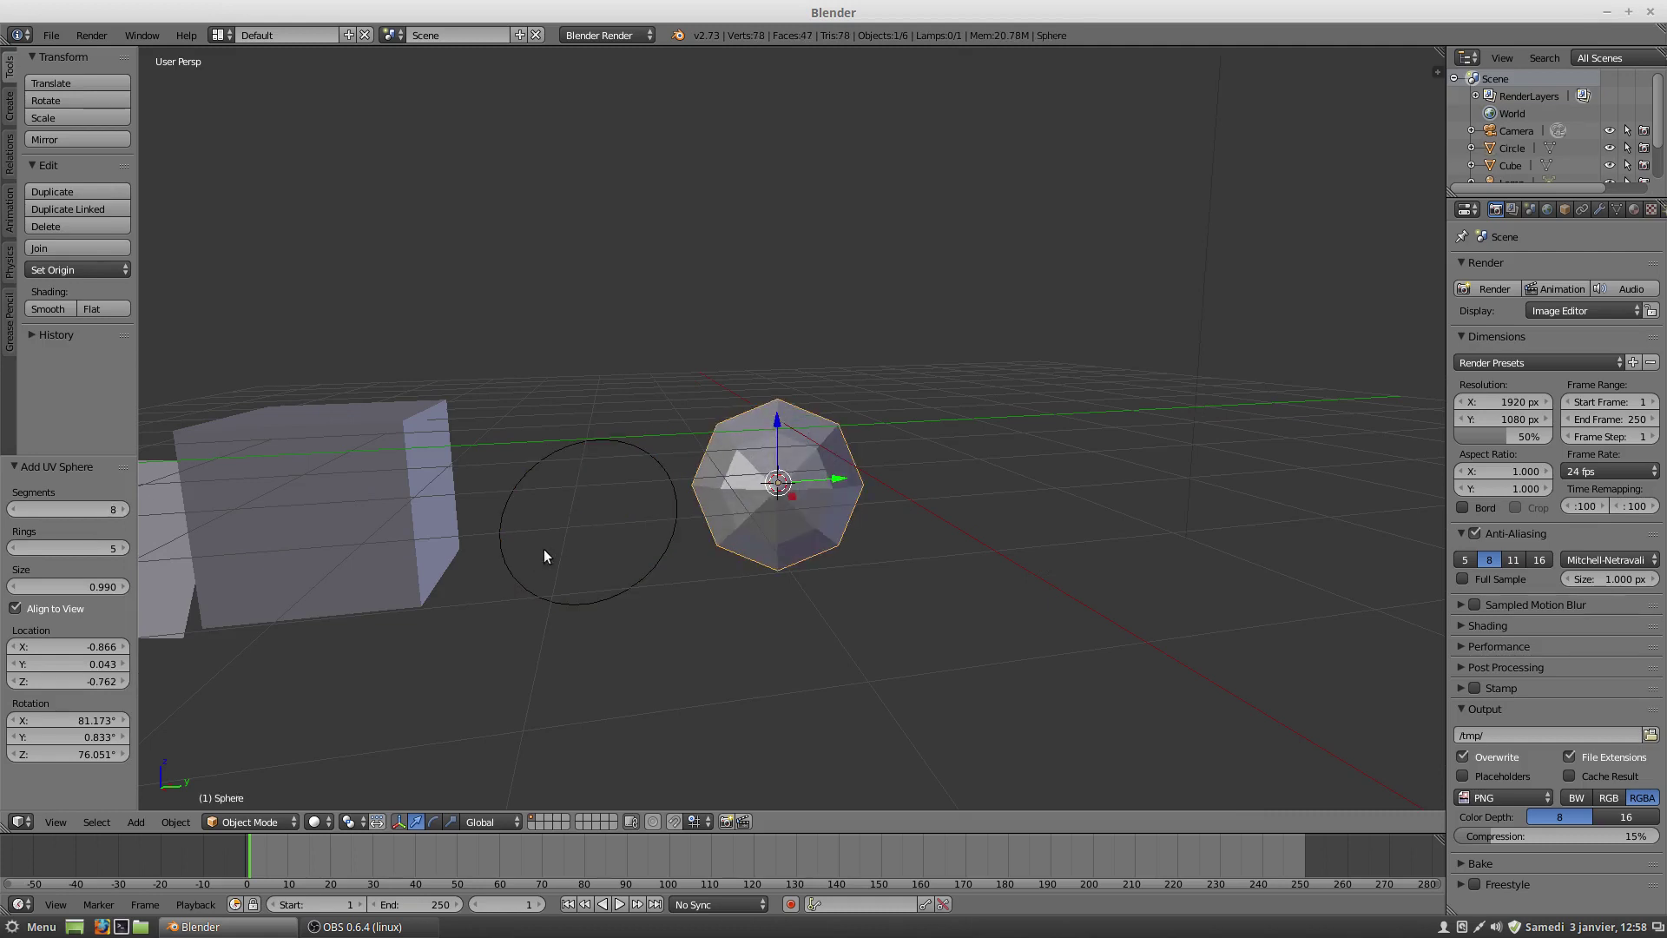
Step: Move the cube 0.115 along the Y axis towards the circle
right_click(330, 538)
left_click_drag(410, 496, 420, 493)
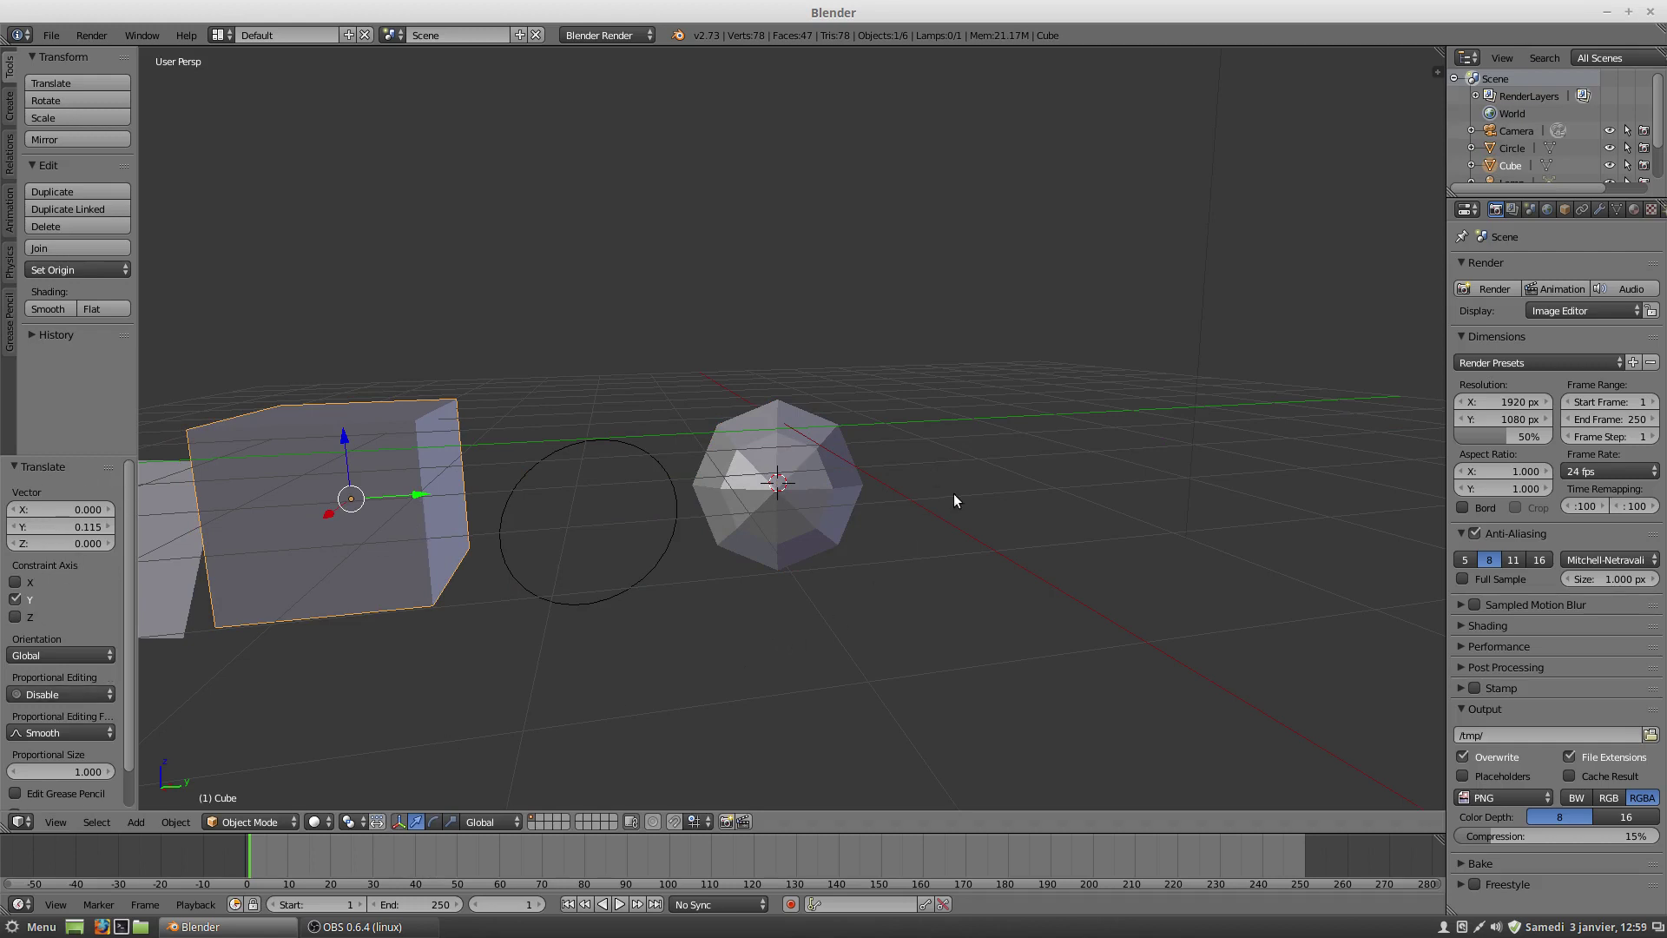
Step: Add a mesh ico sphere beyond the UV sphere along the Y axis
key("KP_7")
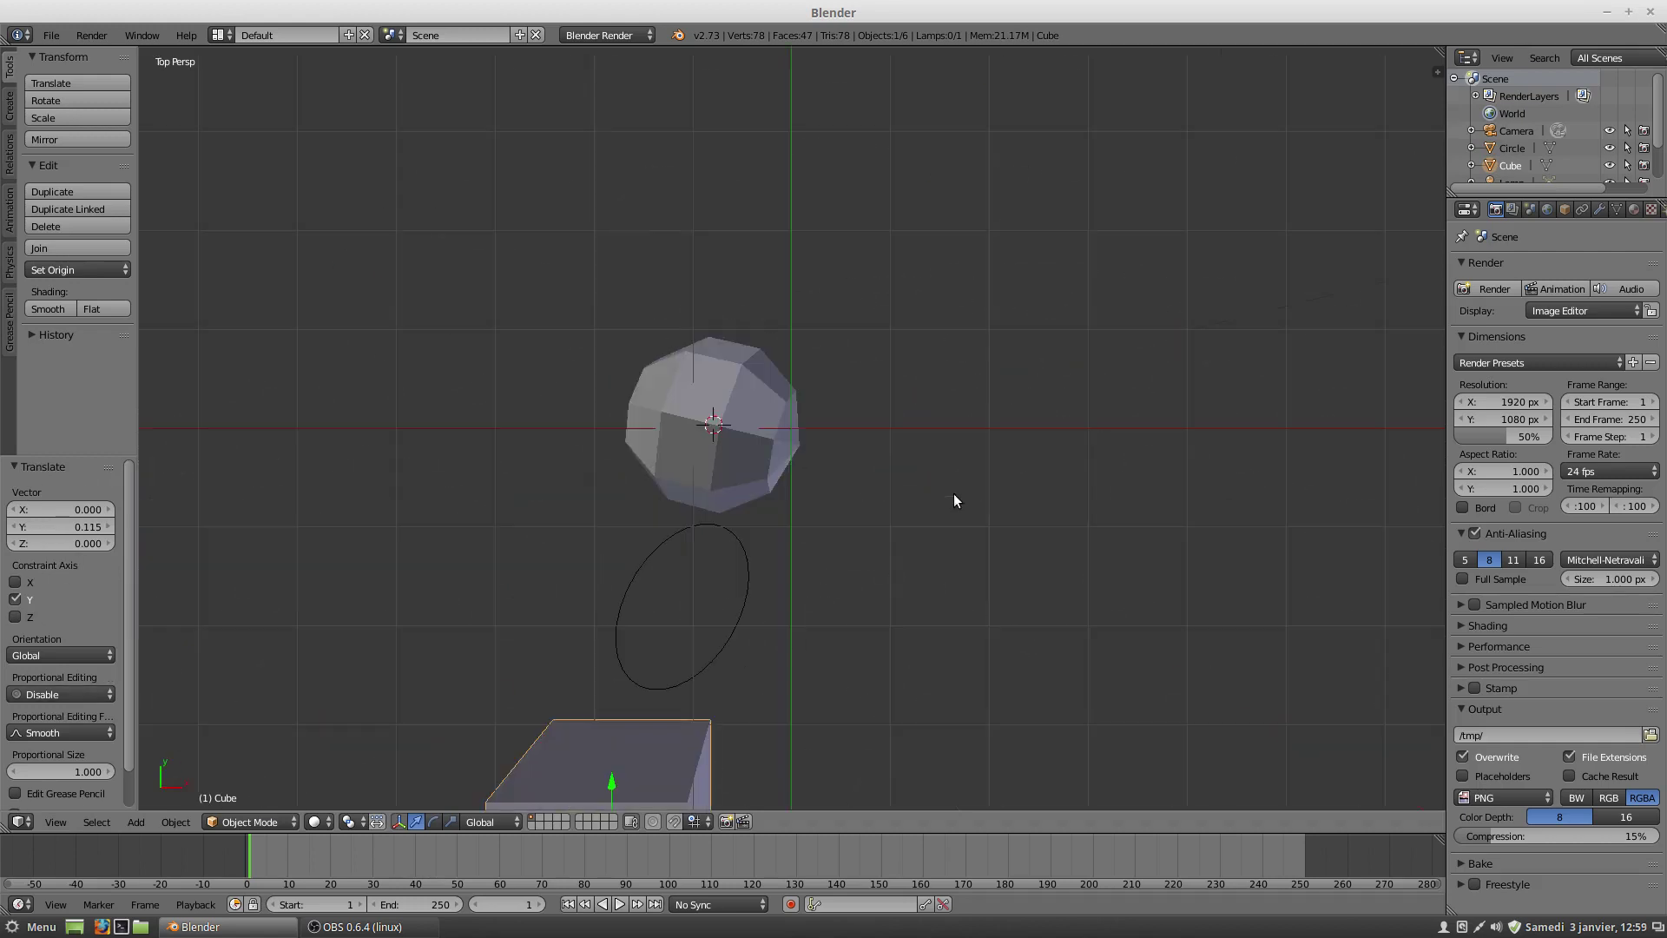
left_click(728, 206)
middle_click_drag(832, 323, 642, 300)
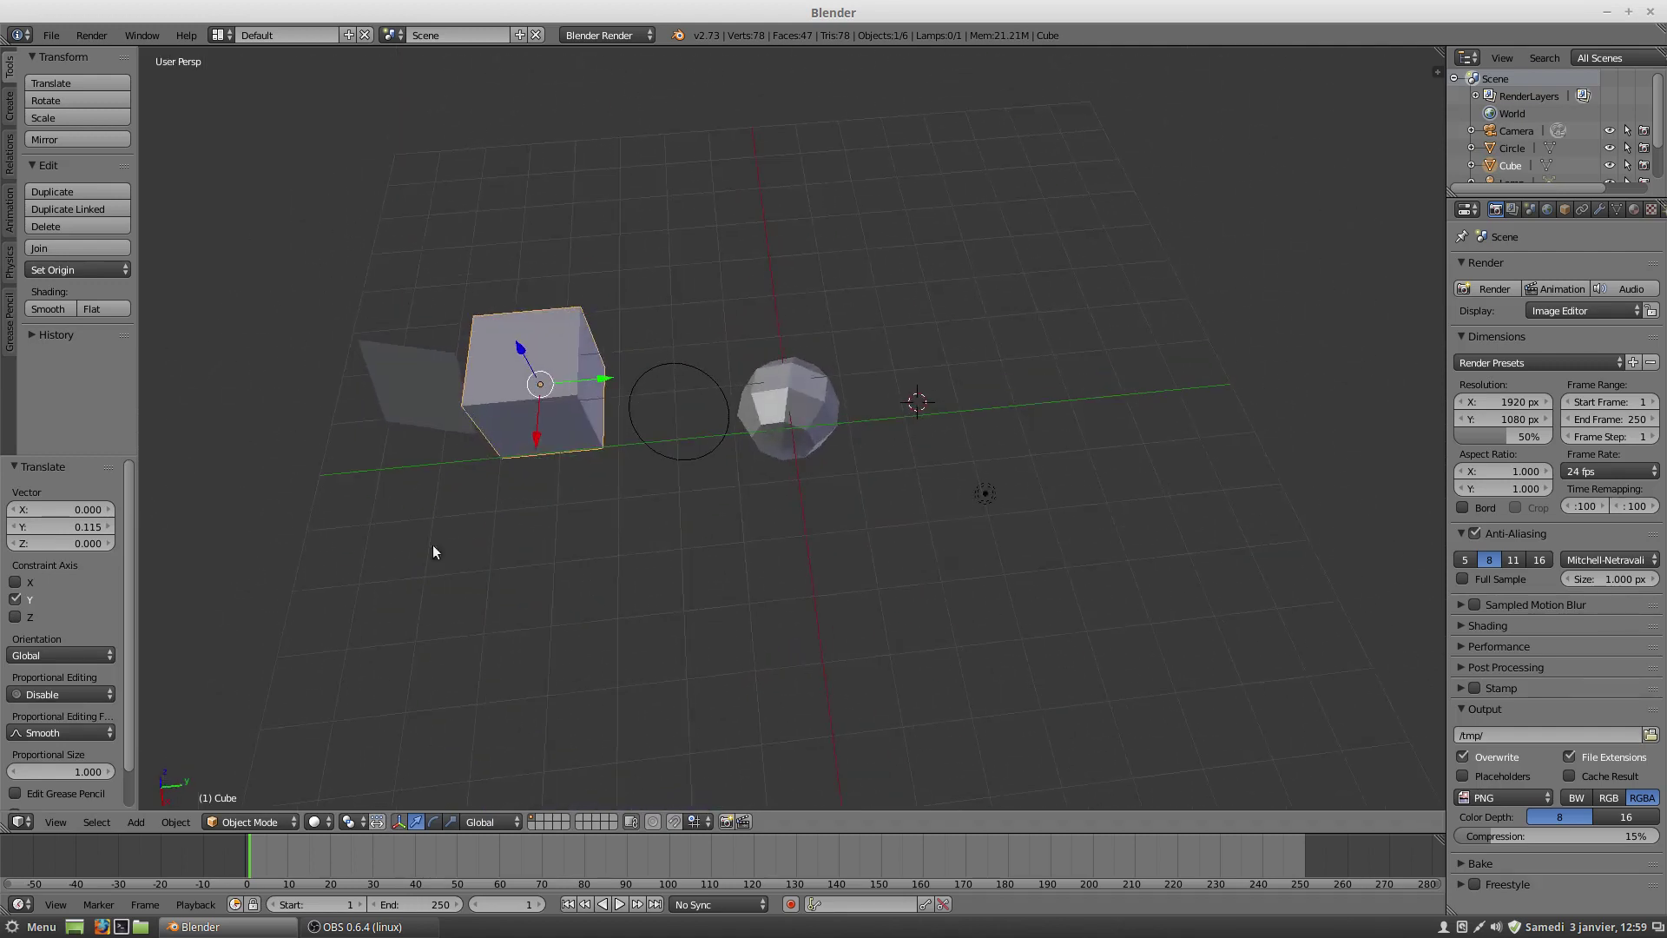
key("shift+a")
mouse_move(599, 539)
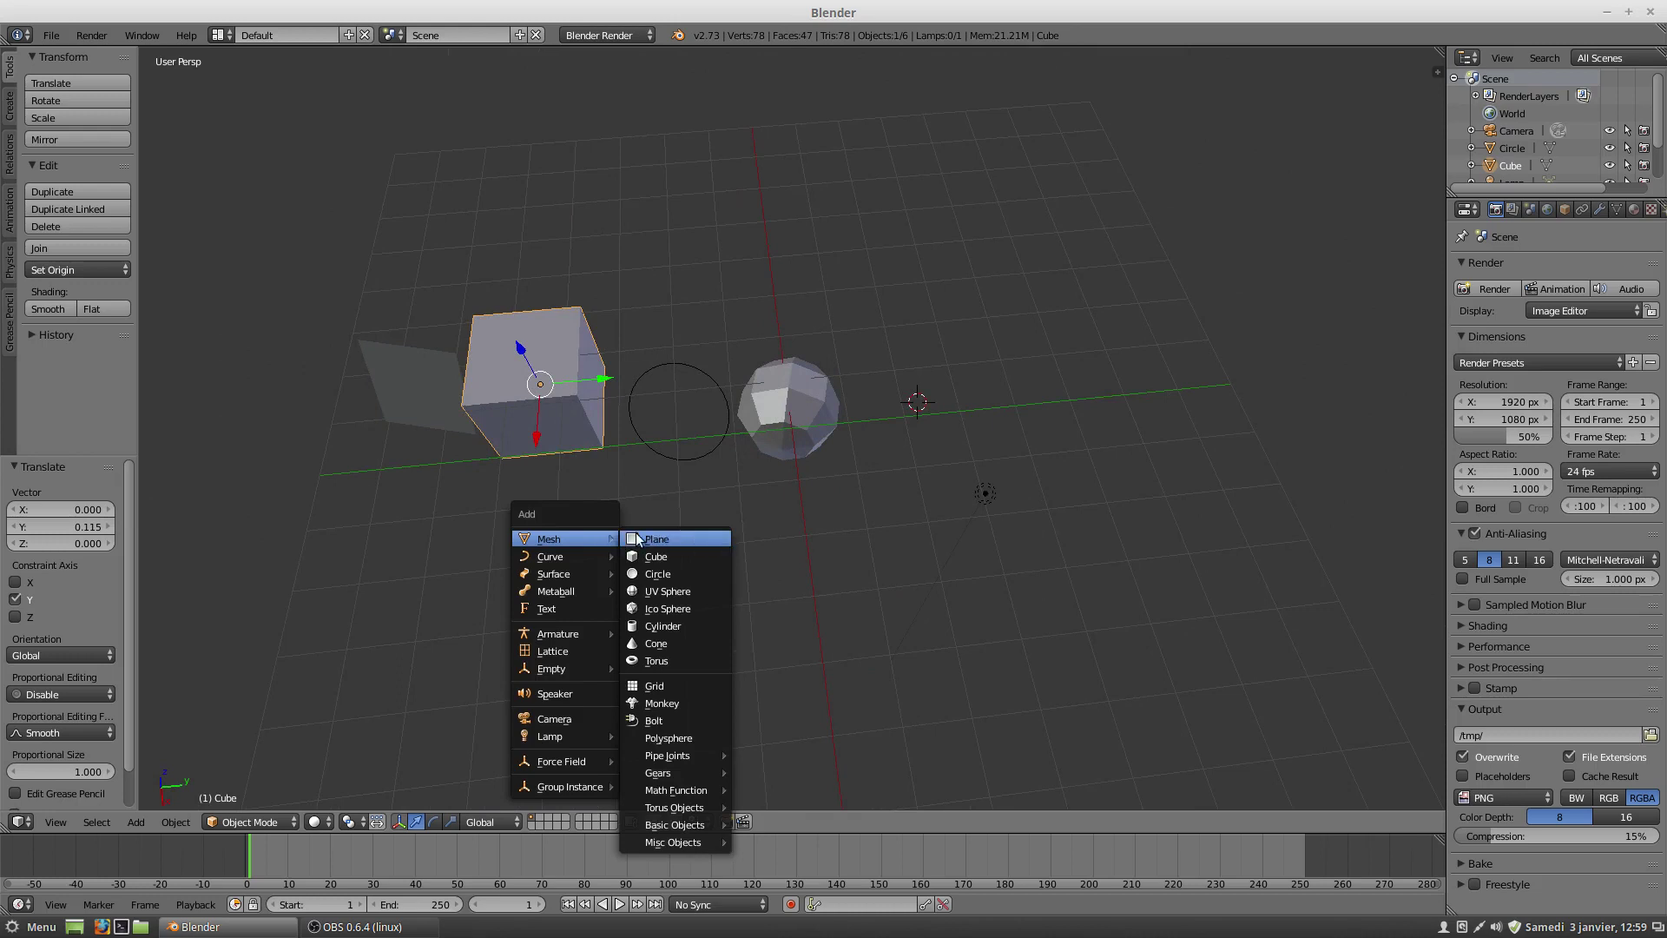
left_click(700, 608)
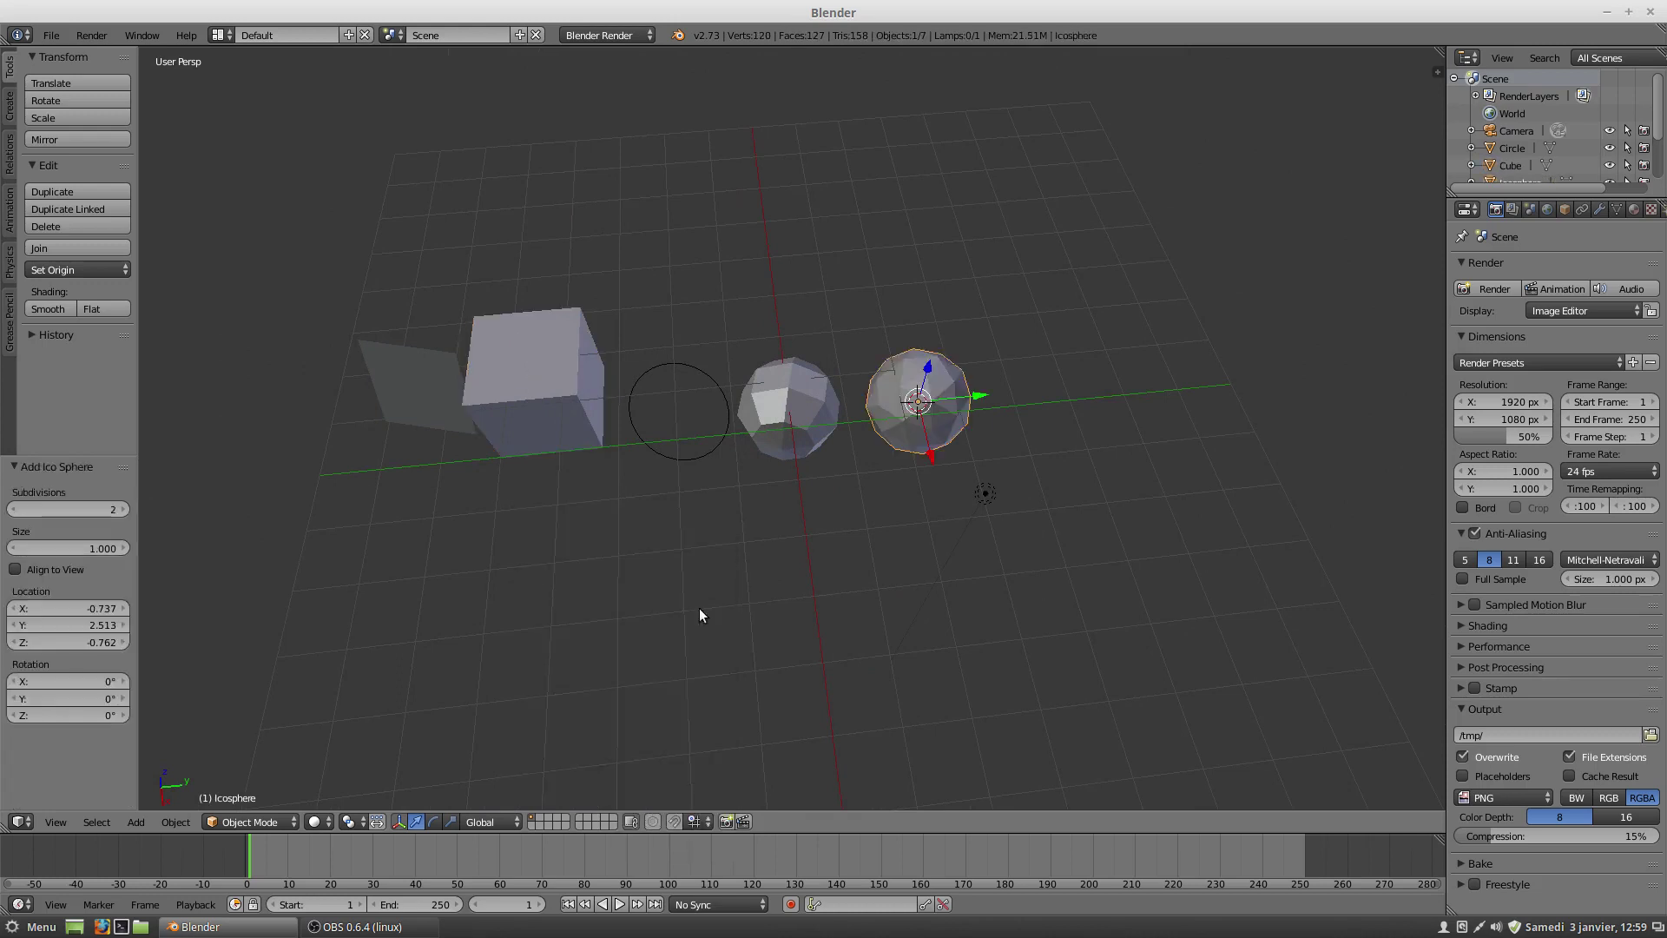
Step: Try 3 and 4 subdivisions on the ico sphere
scroll(1057, 455, "up", 3)
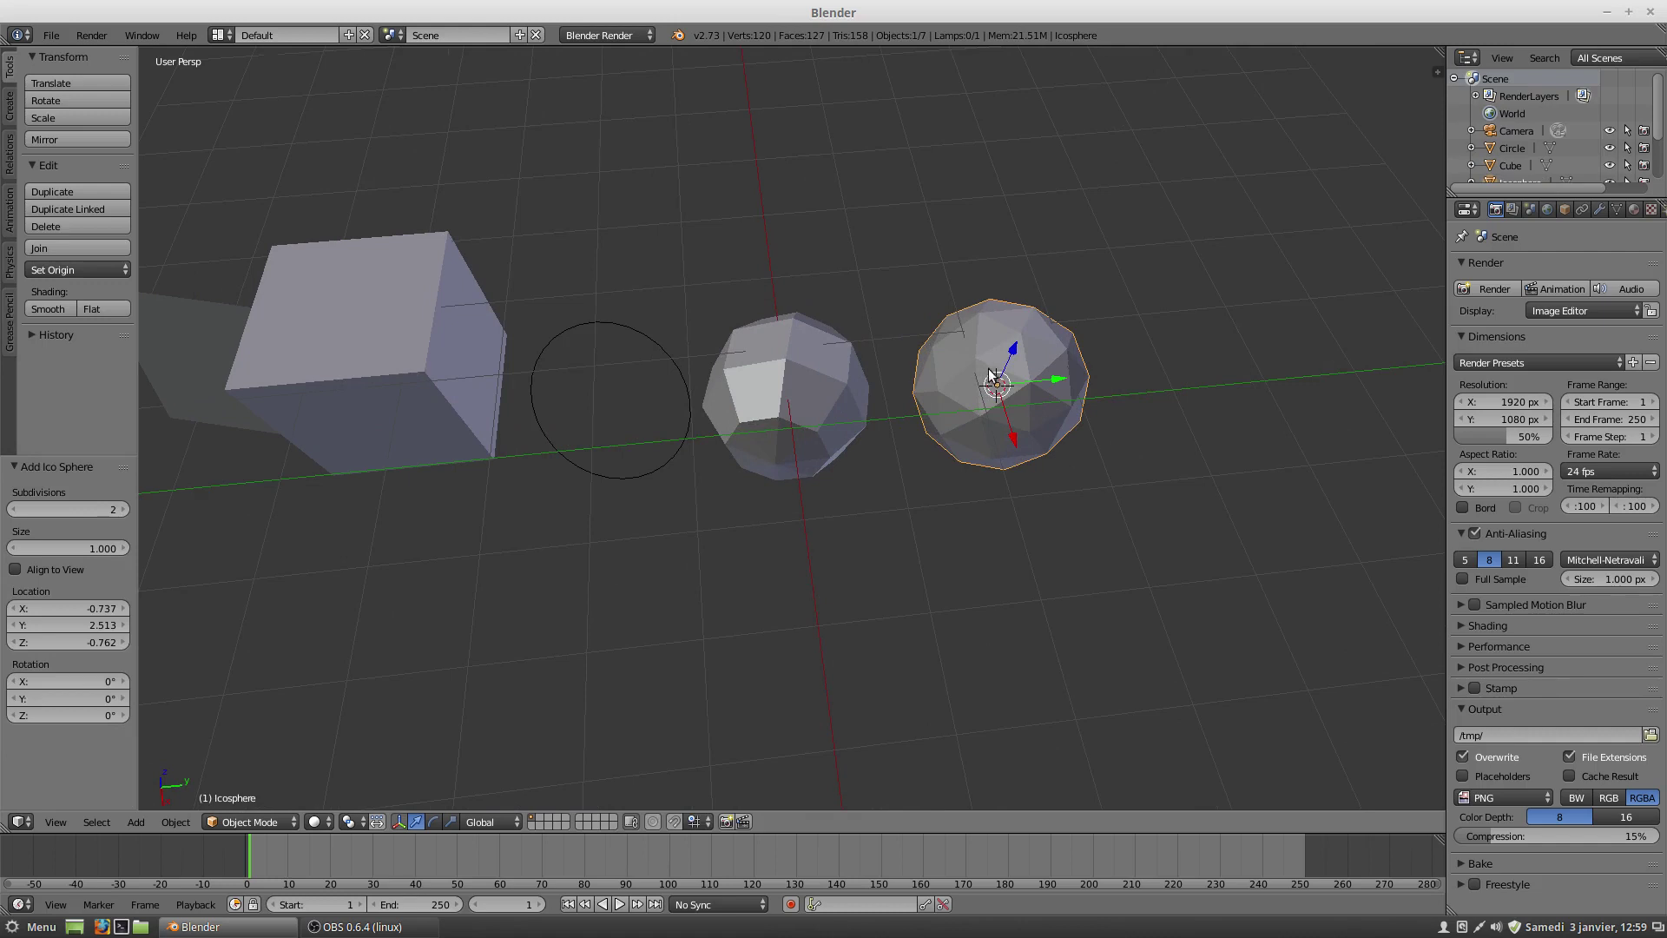
middle_click_drag(1029, 383, 844, 336)
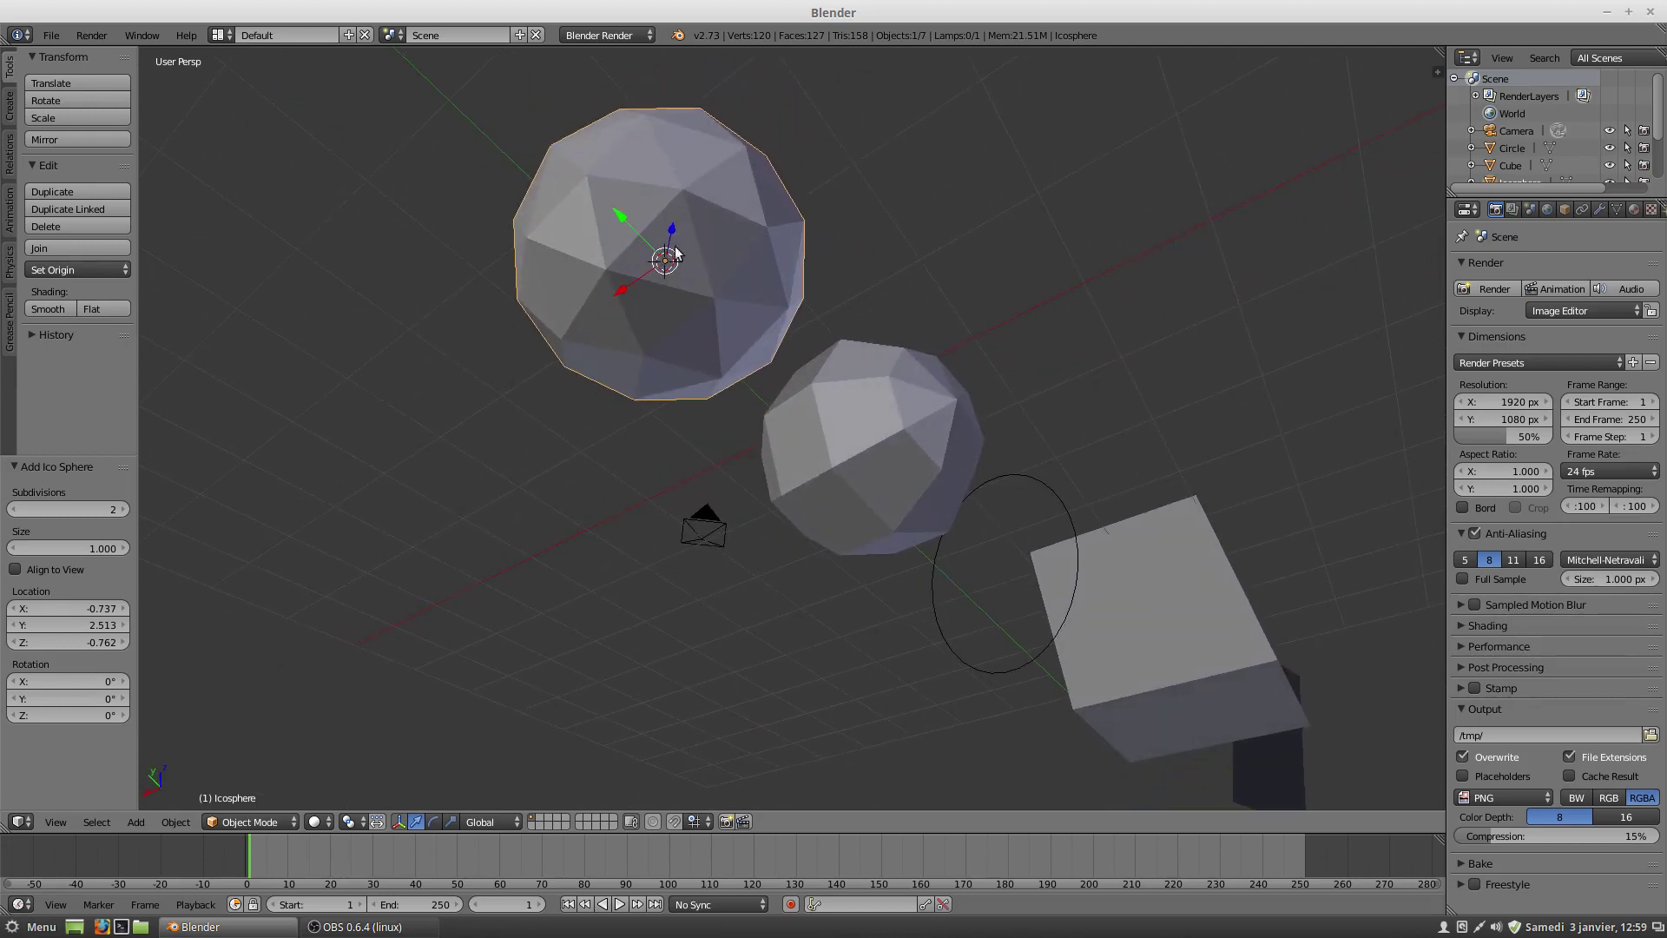
middle_click_drag(768, 221, 825, 395)
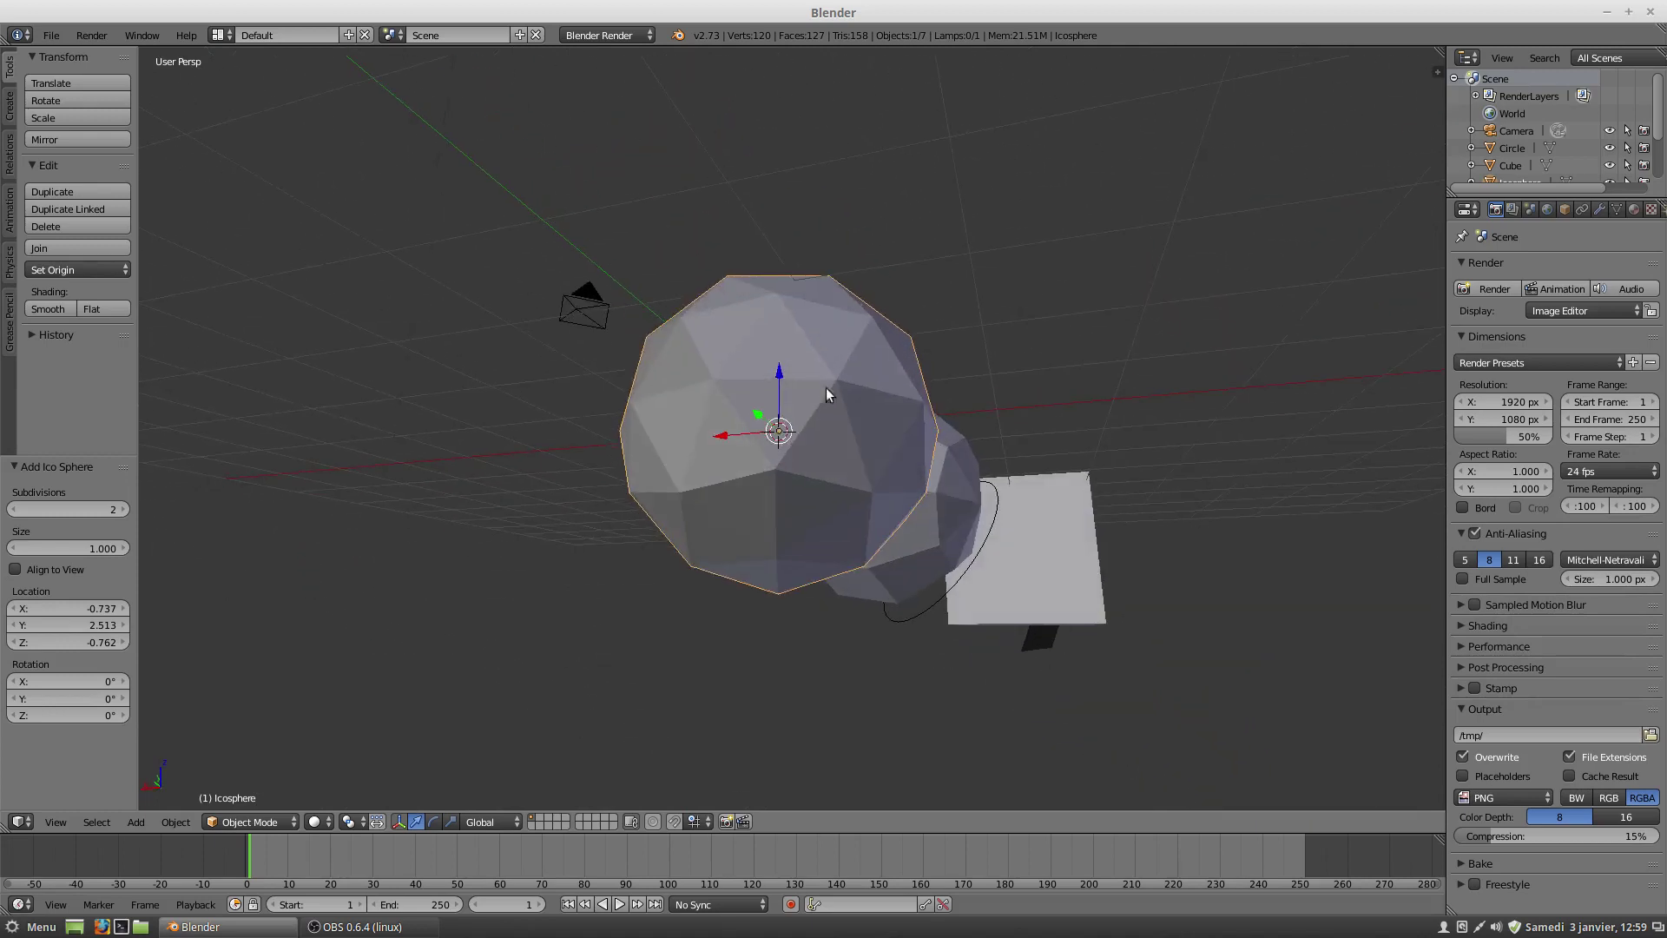
middle_click_drag(763, 478, 920, 510)
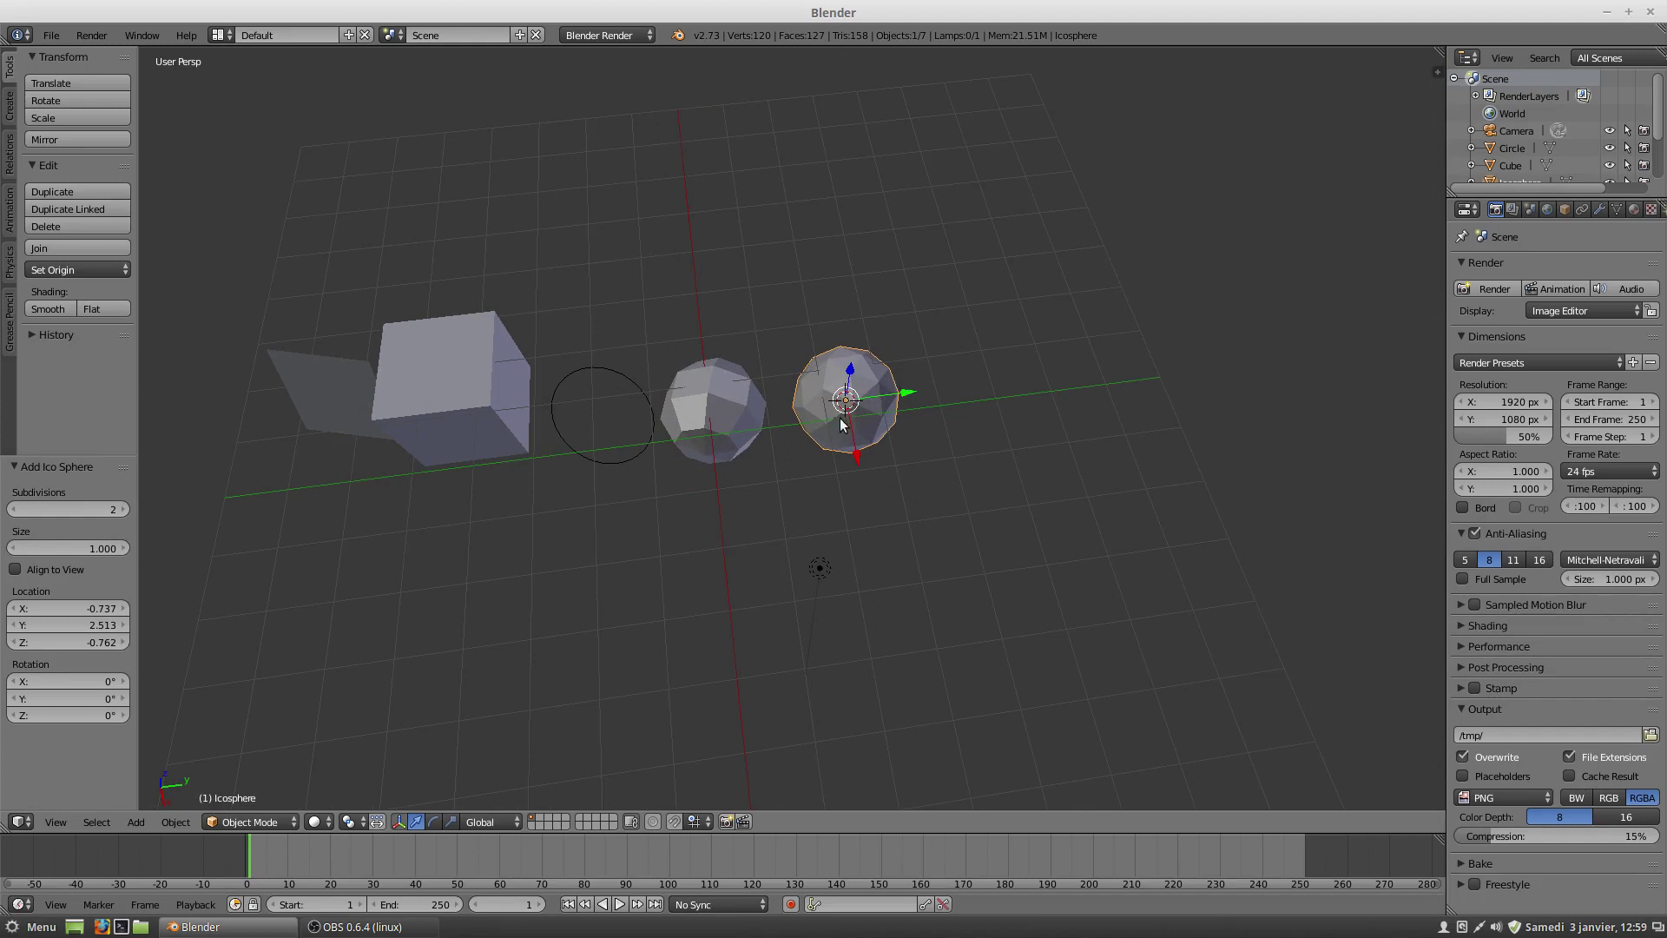
left_click(124, 510)
scroll(866, 453, "up", 5)
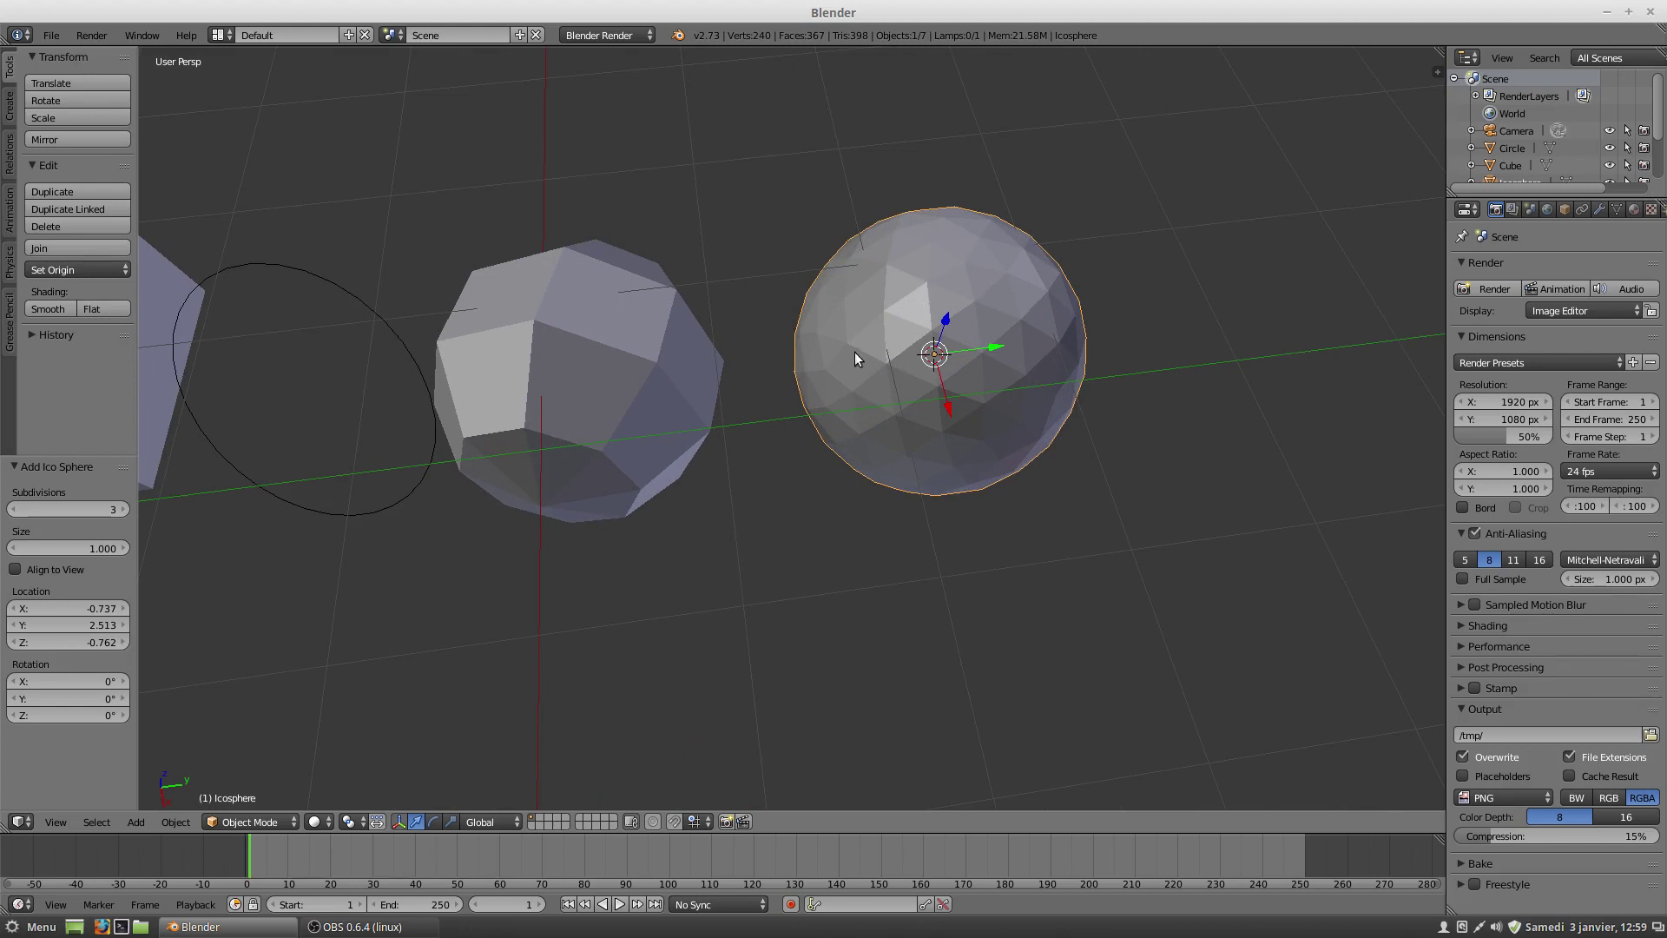
left_click(122, 509)
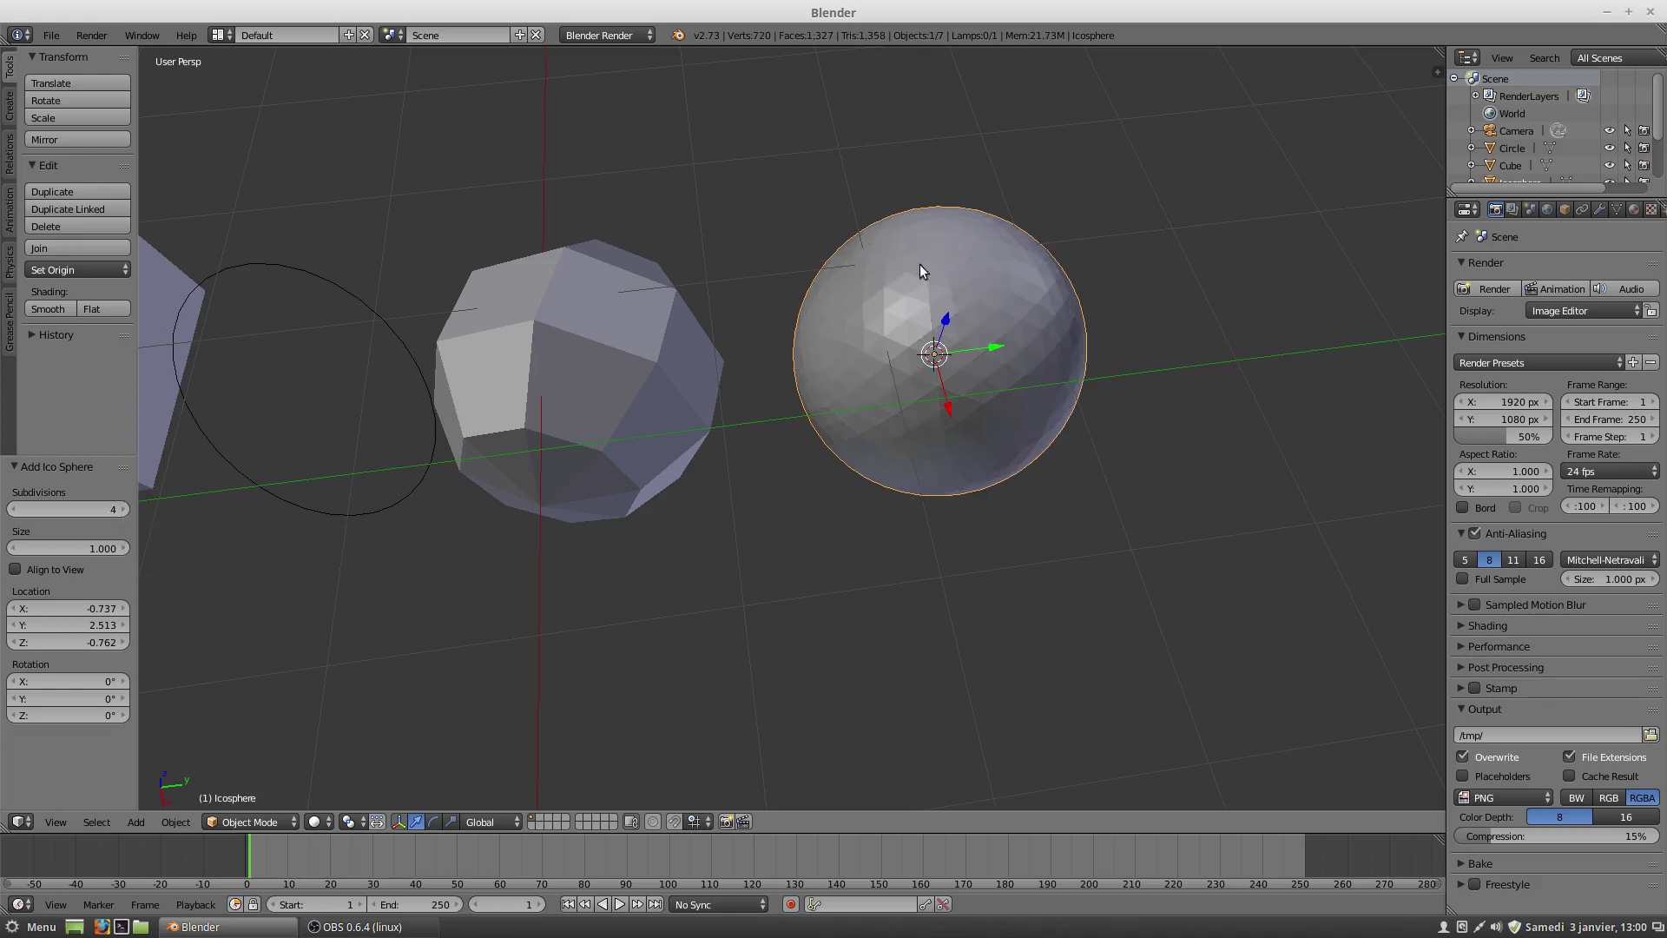
Step: Set the ico sphere's subdivisions to 2 and align it to the view
left_click(17, 508)
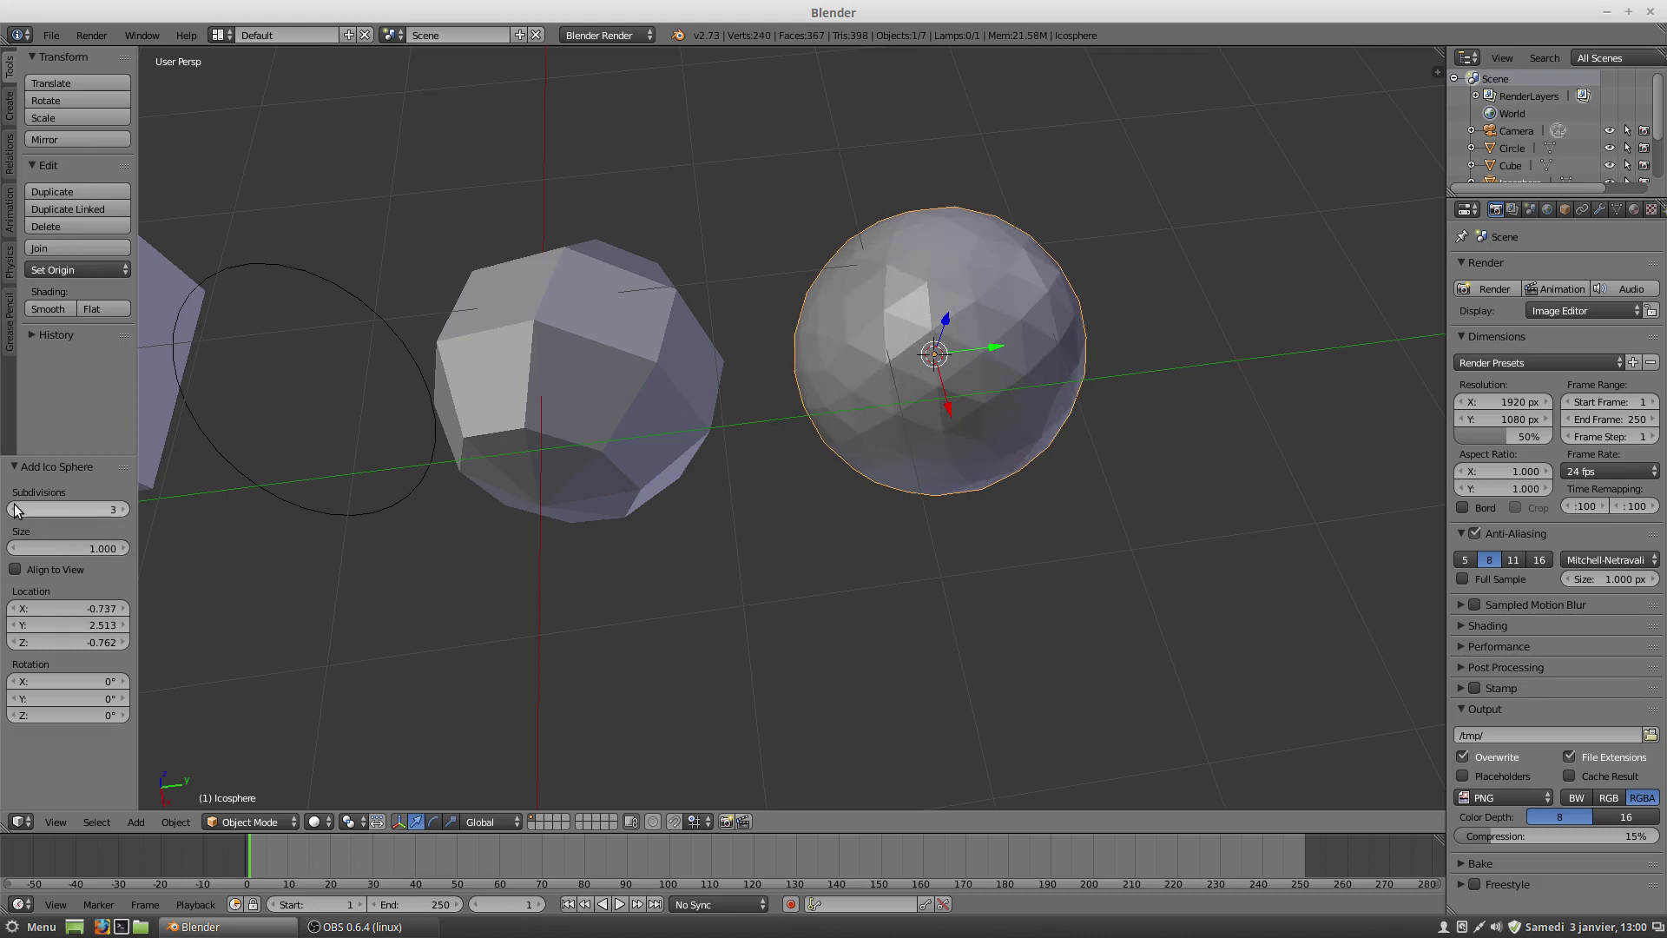
left_click(17, 508)
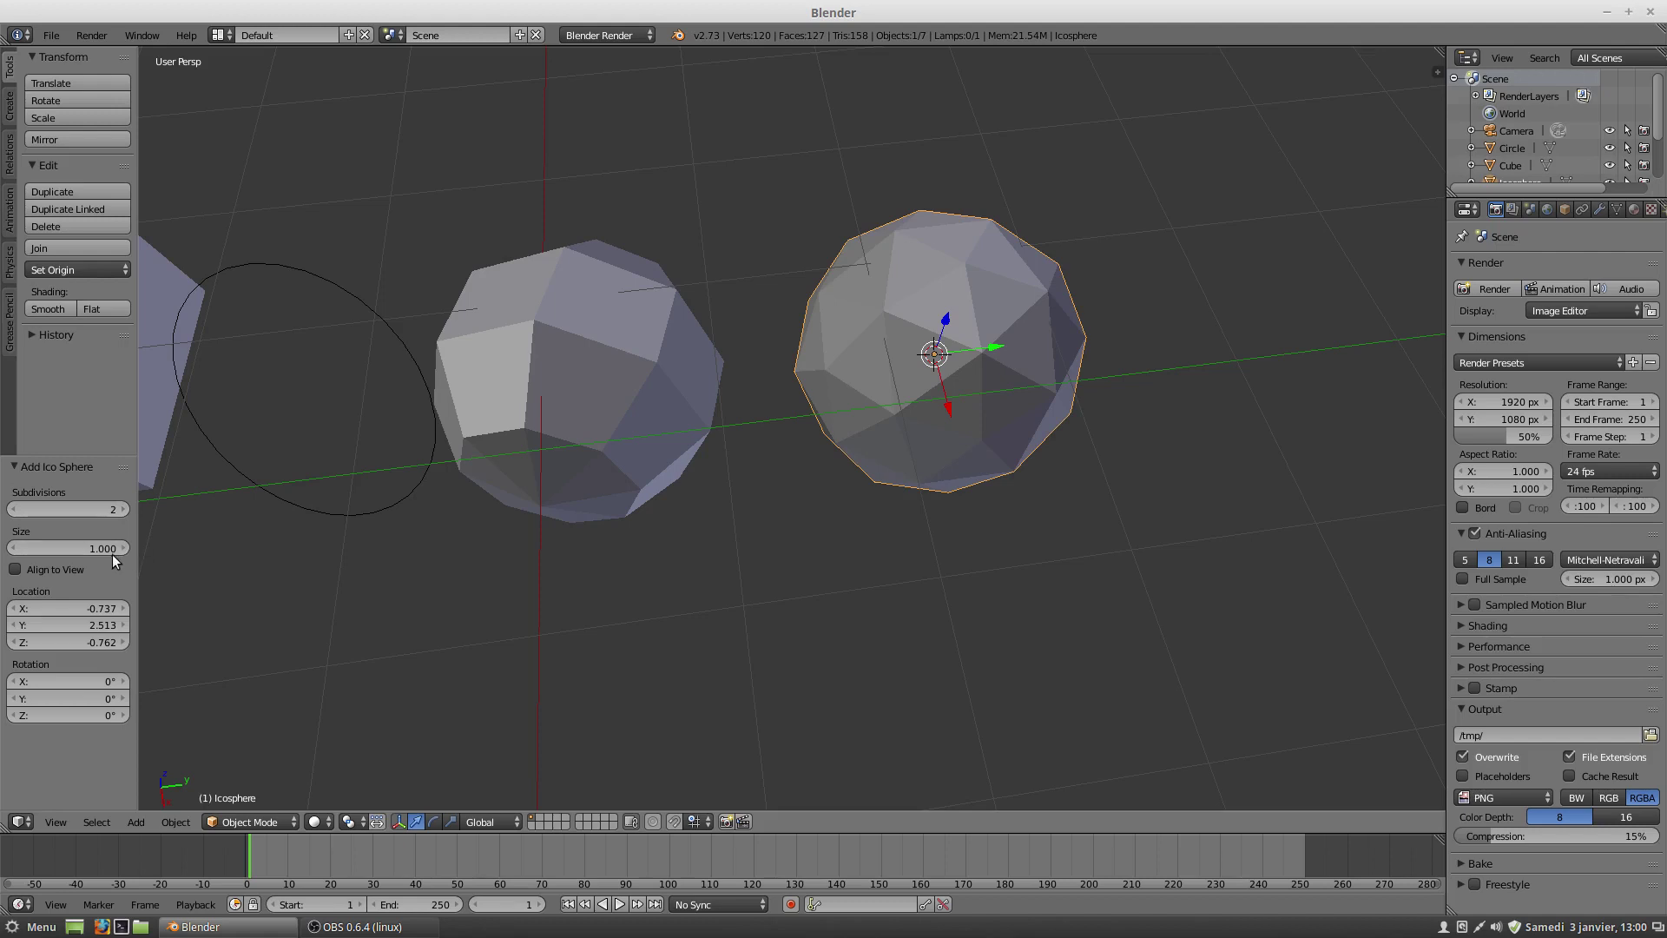
left_click(65, 571)
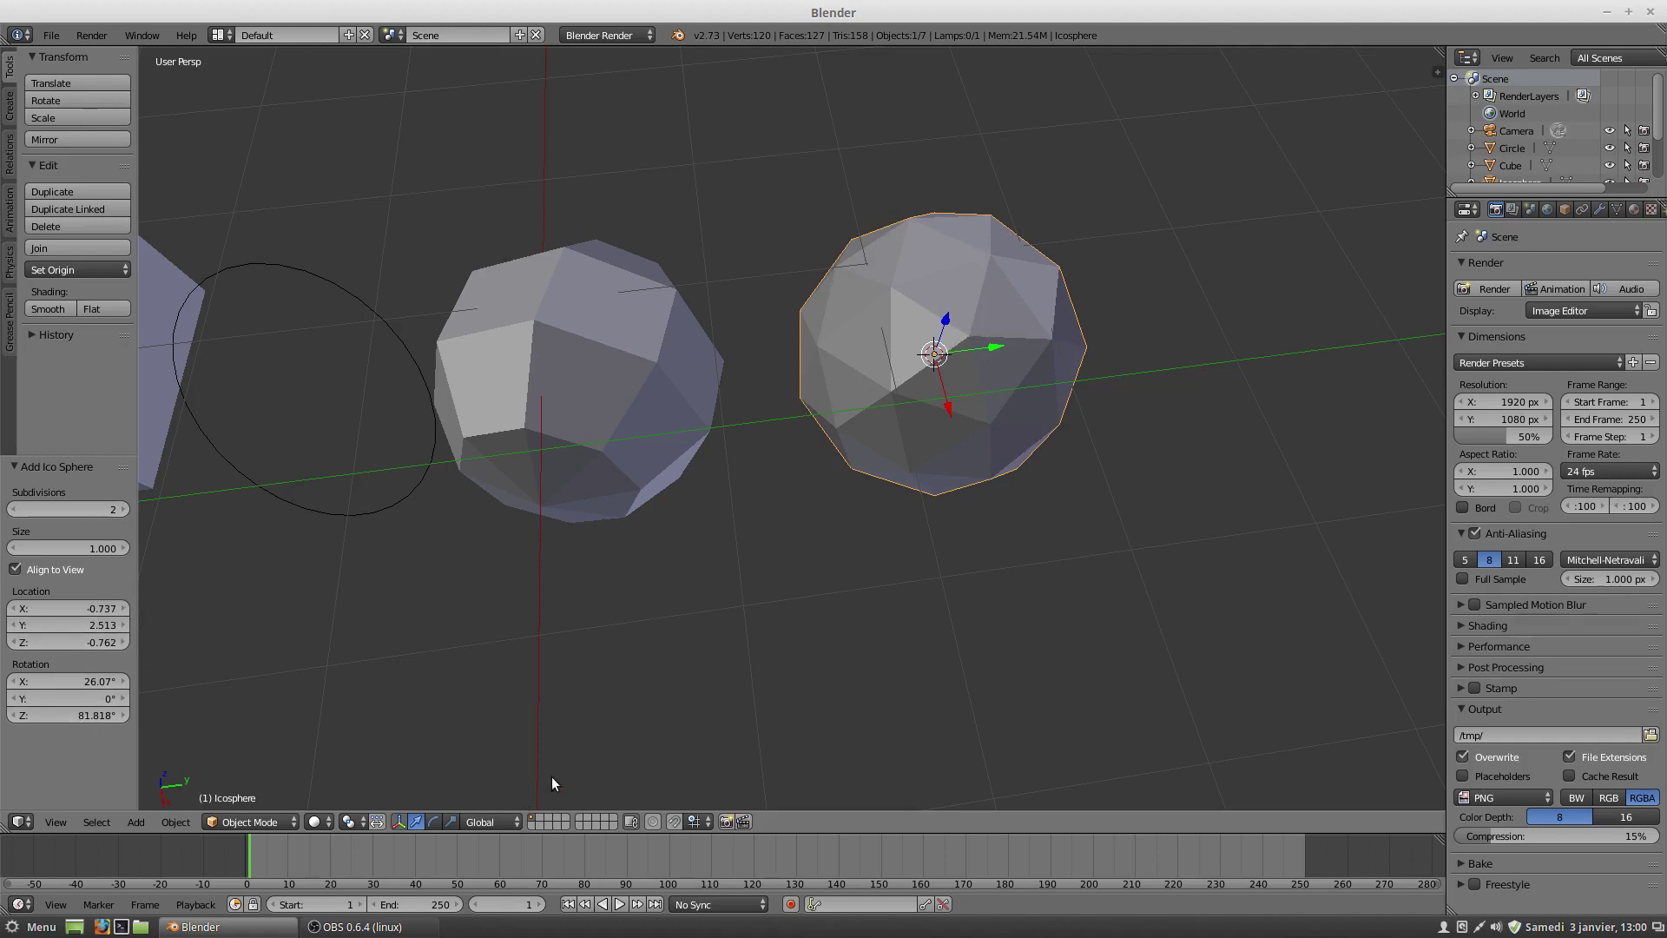
Step: Add a mesh cylinder beyond the ico sphere along the Y axis
left_click(1232, 365)
key("shift+a")
mouse_move(633, 647)
key("shift+a")
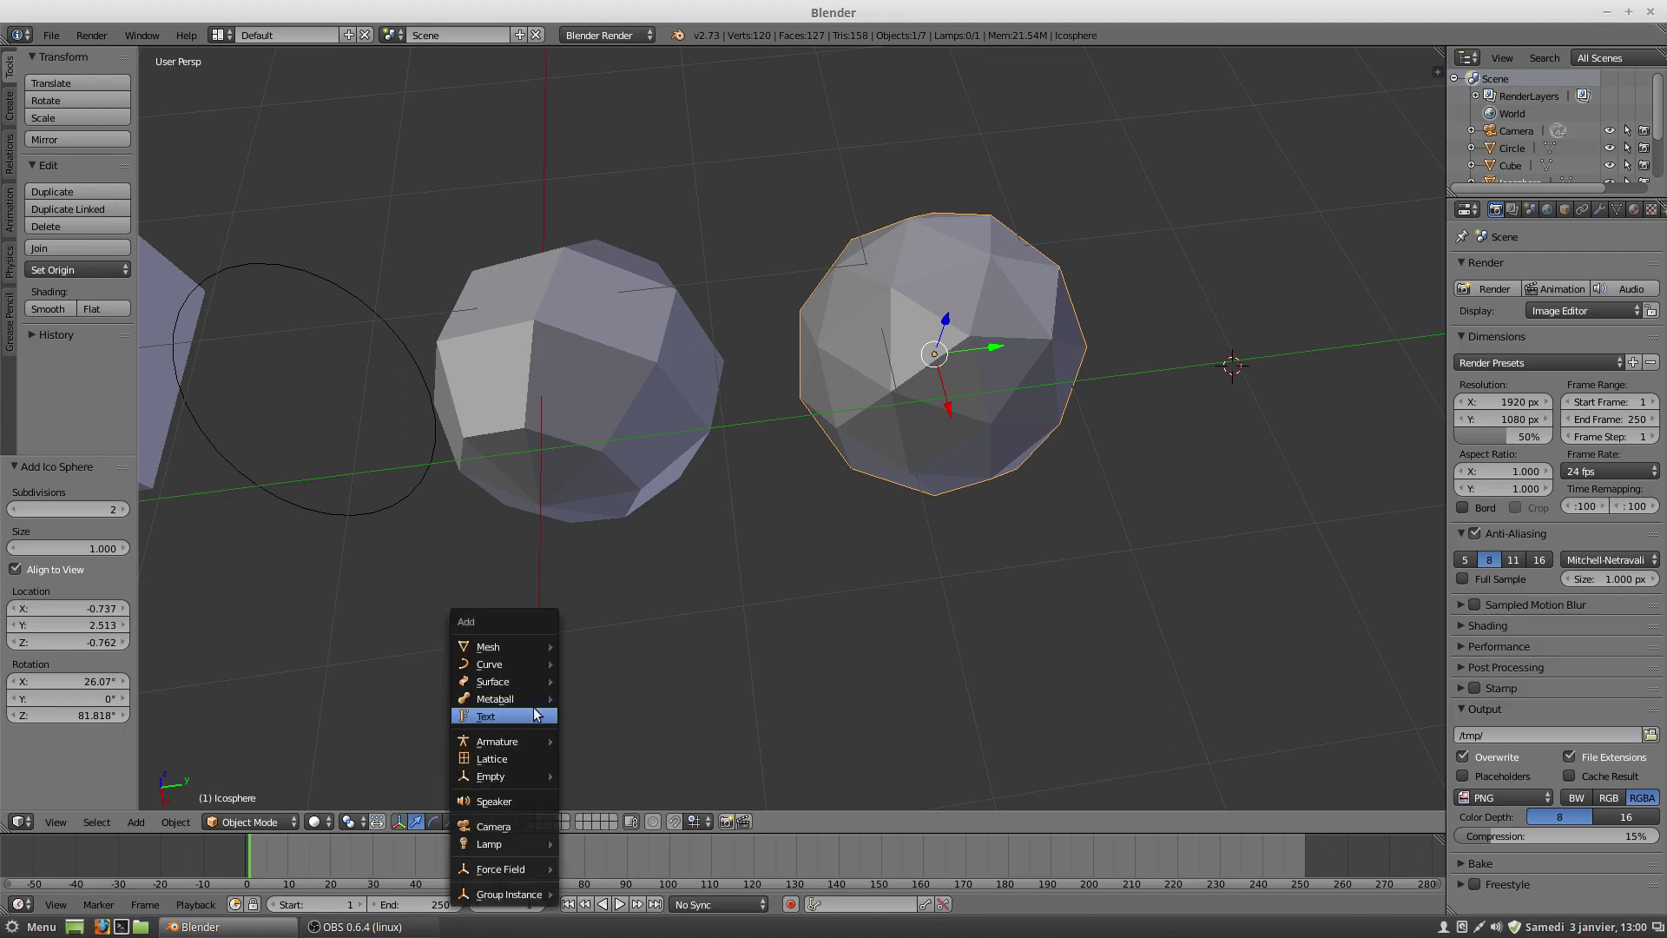
mouse_move(539, 644)
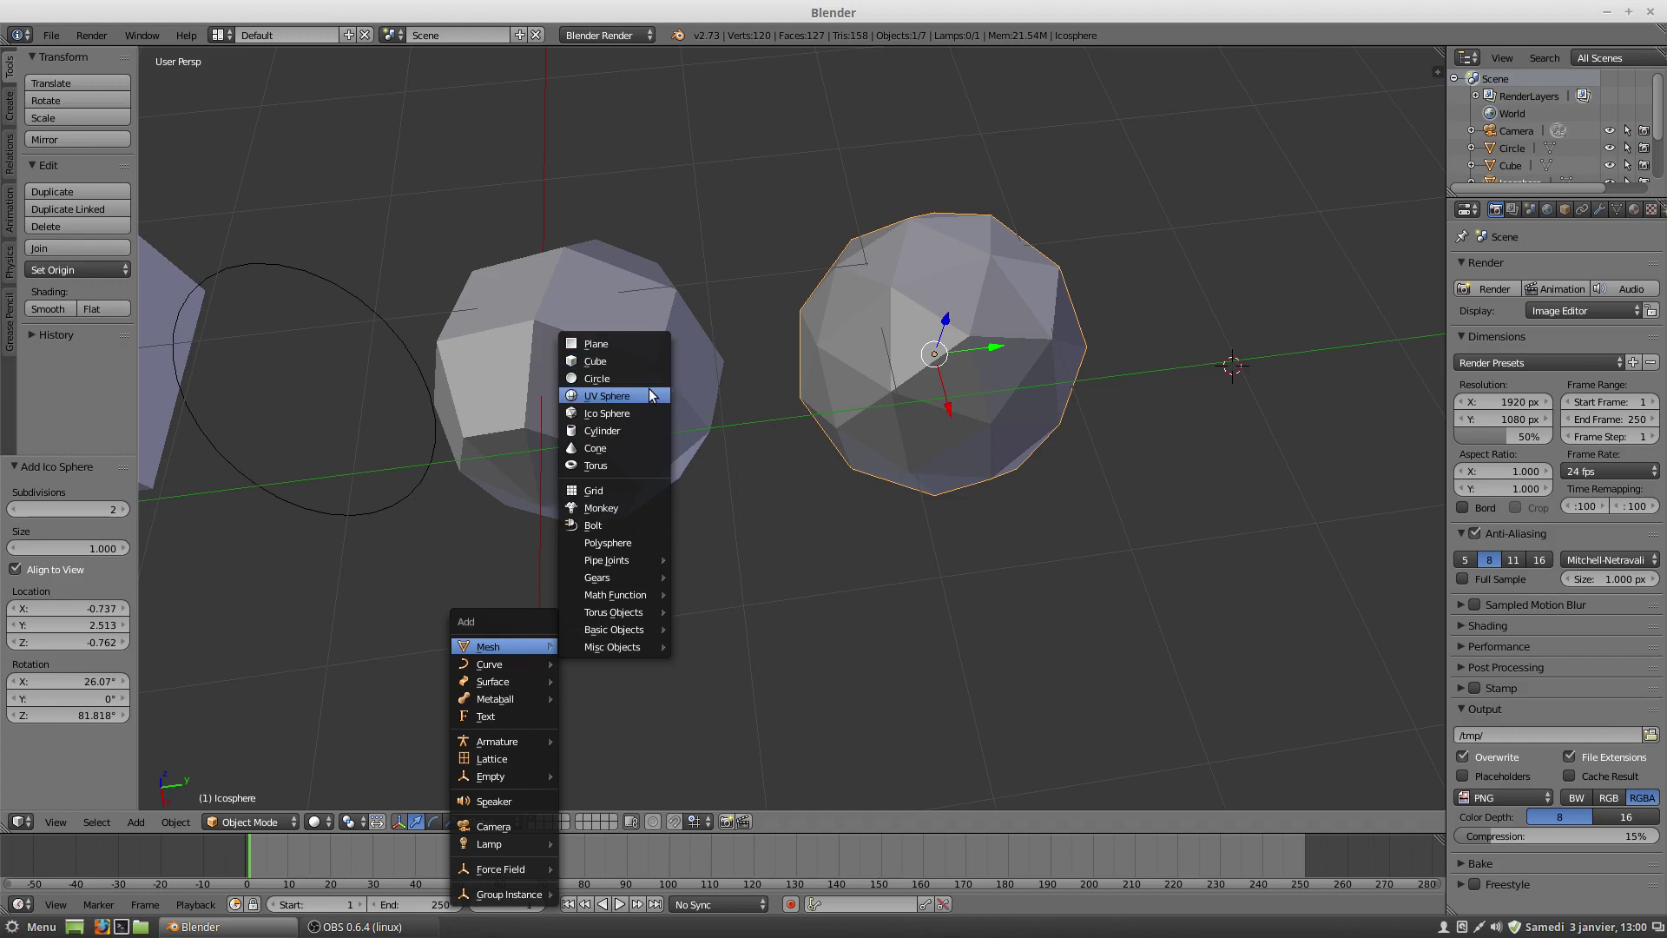
left_click(638, 428)
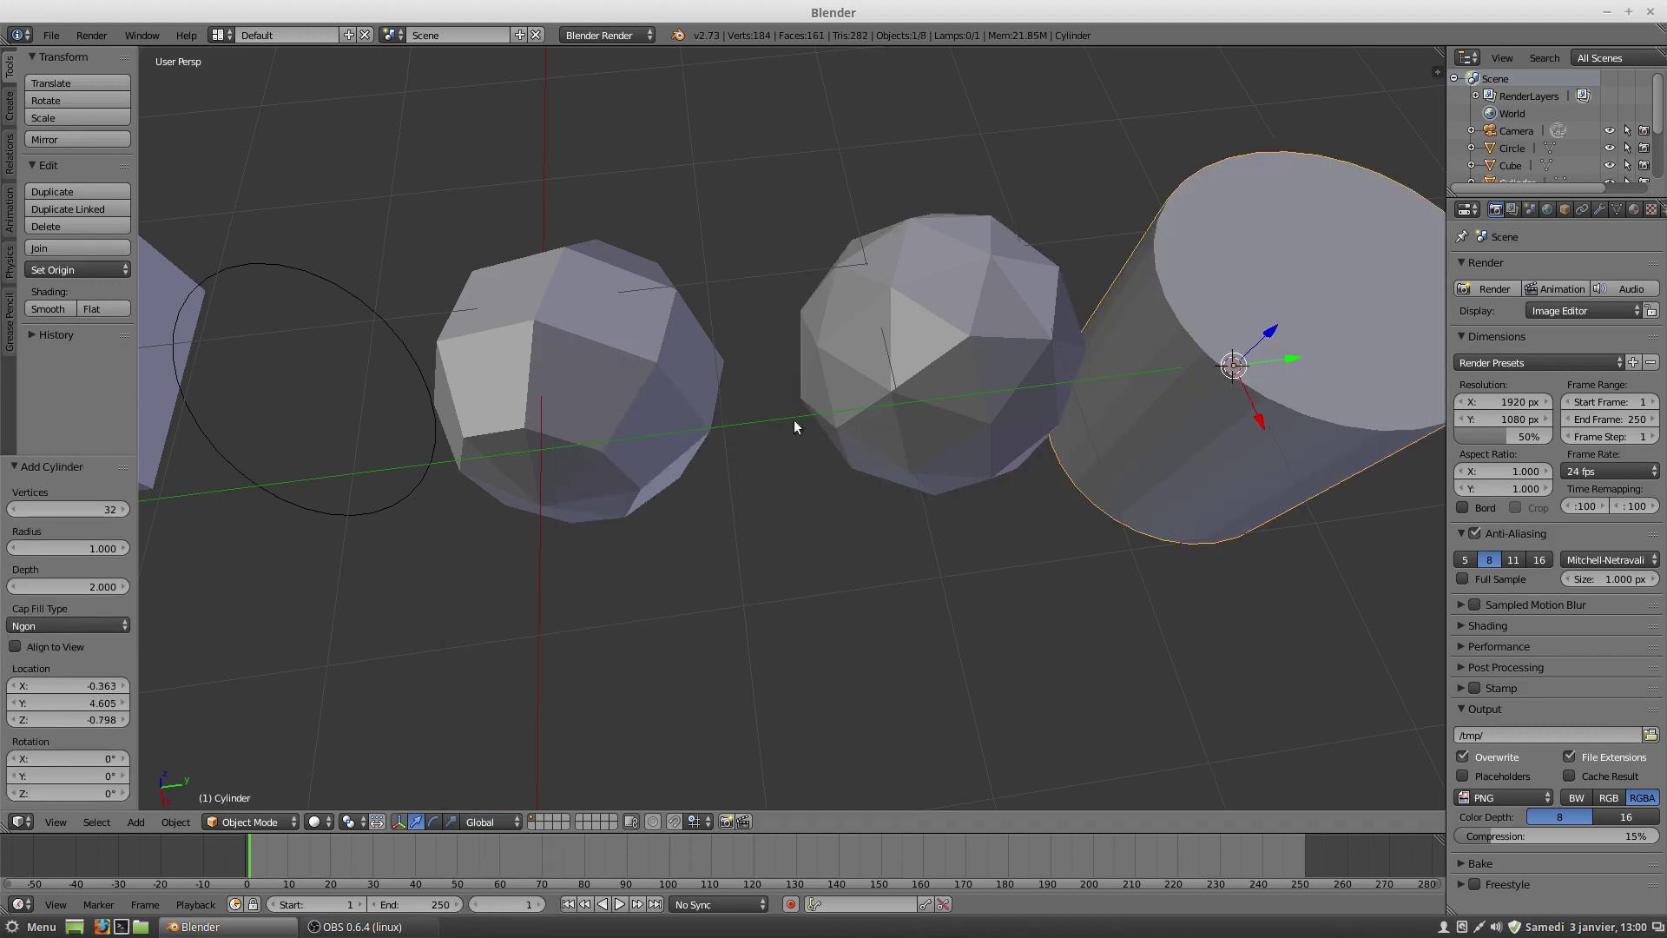
Step: Set the cylinder to 8 vertices, radius 1.160 and depth 2.440
scroll(1147, 425, "down", 2)
middle_click_drag(1110, 521, 1110, 362)
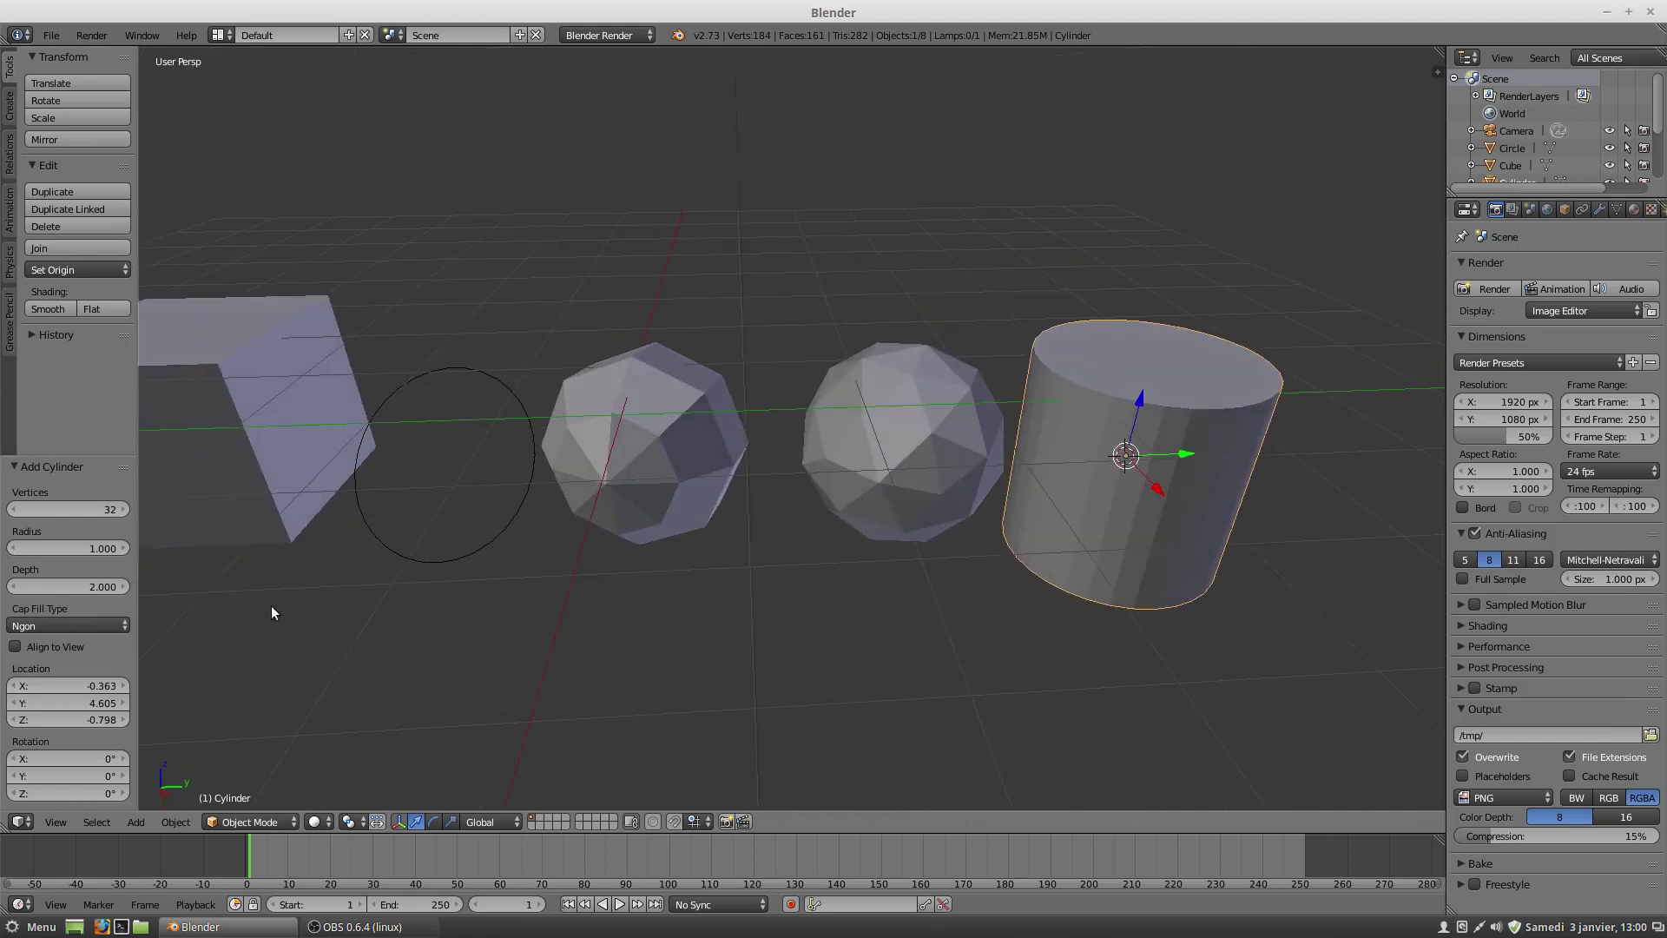
left_click_drag(85, 510, 90, 505)
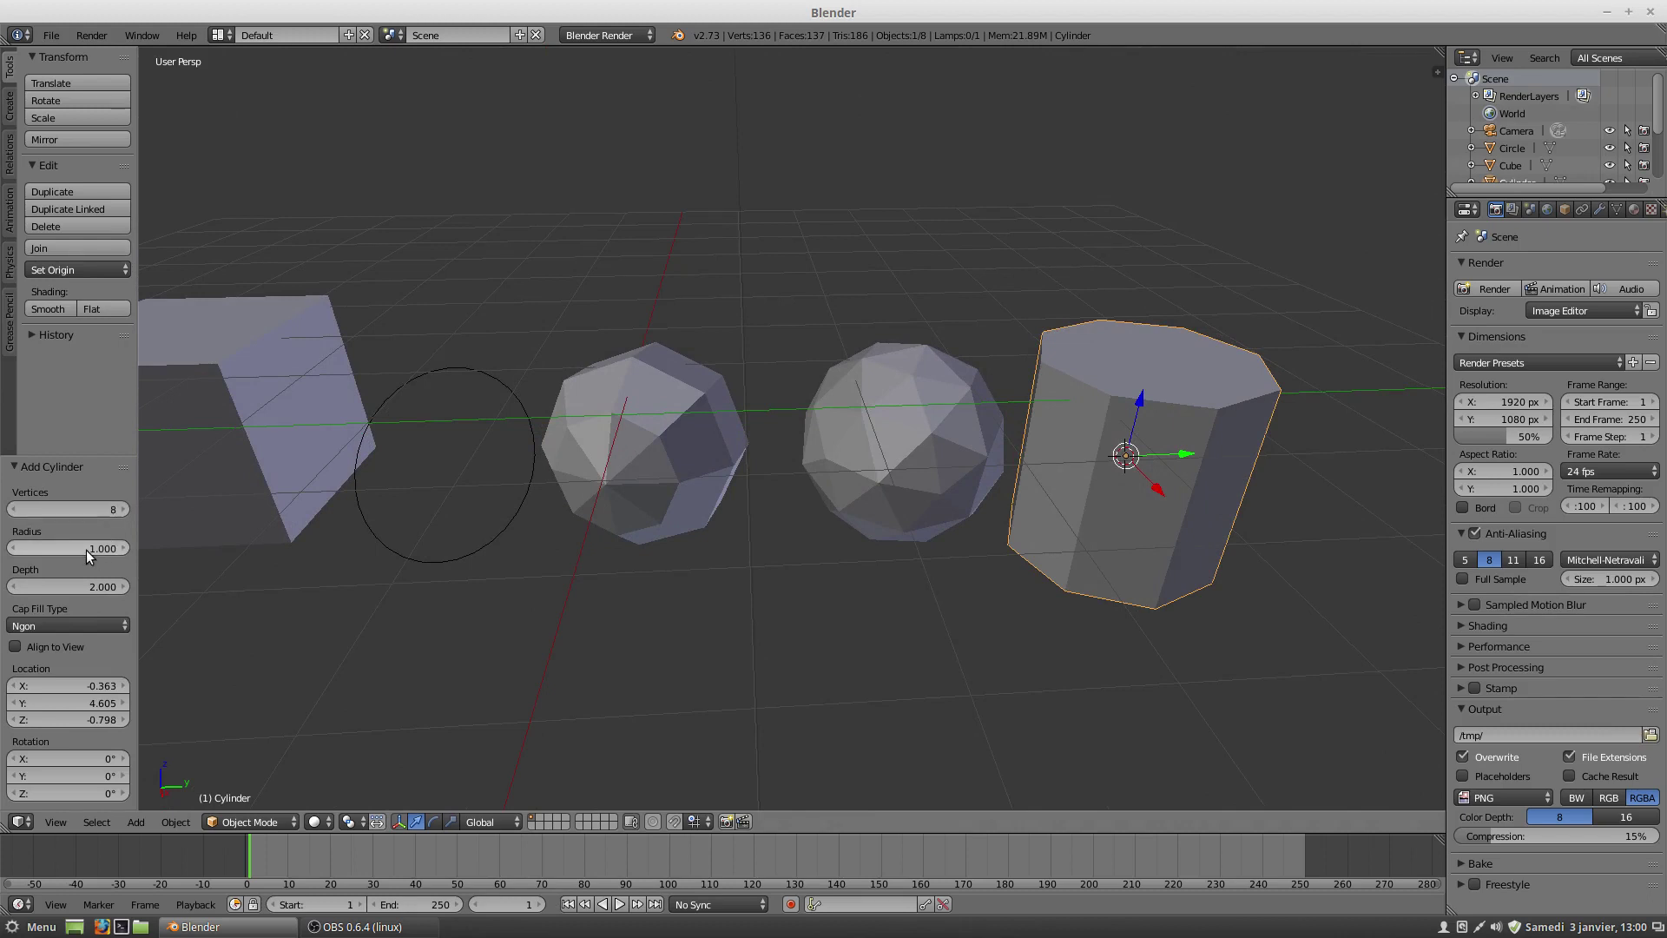
left_click_drag(88, 550, 146, 597)
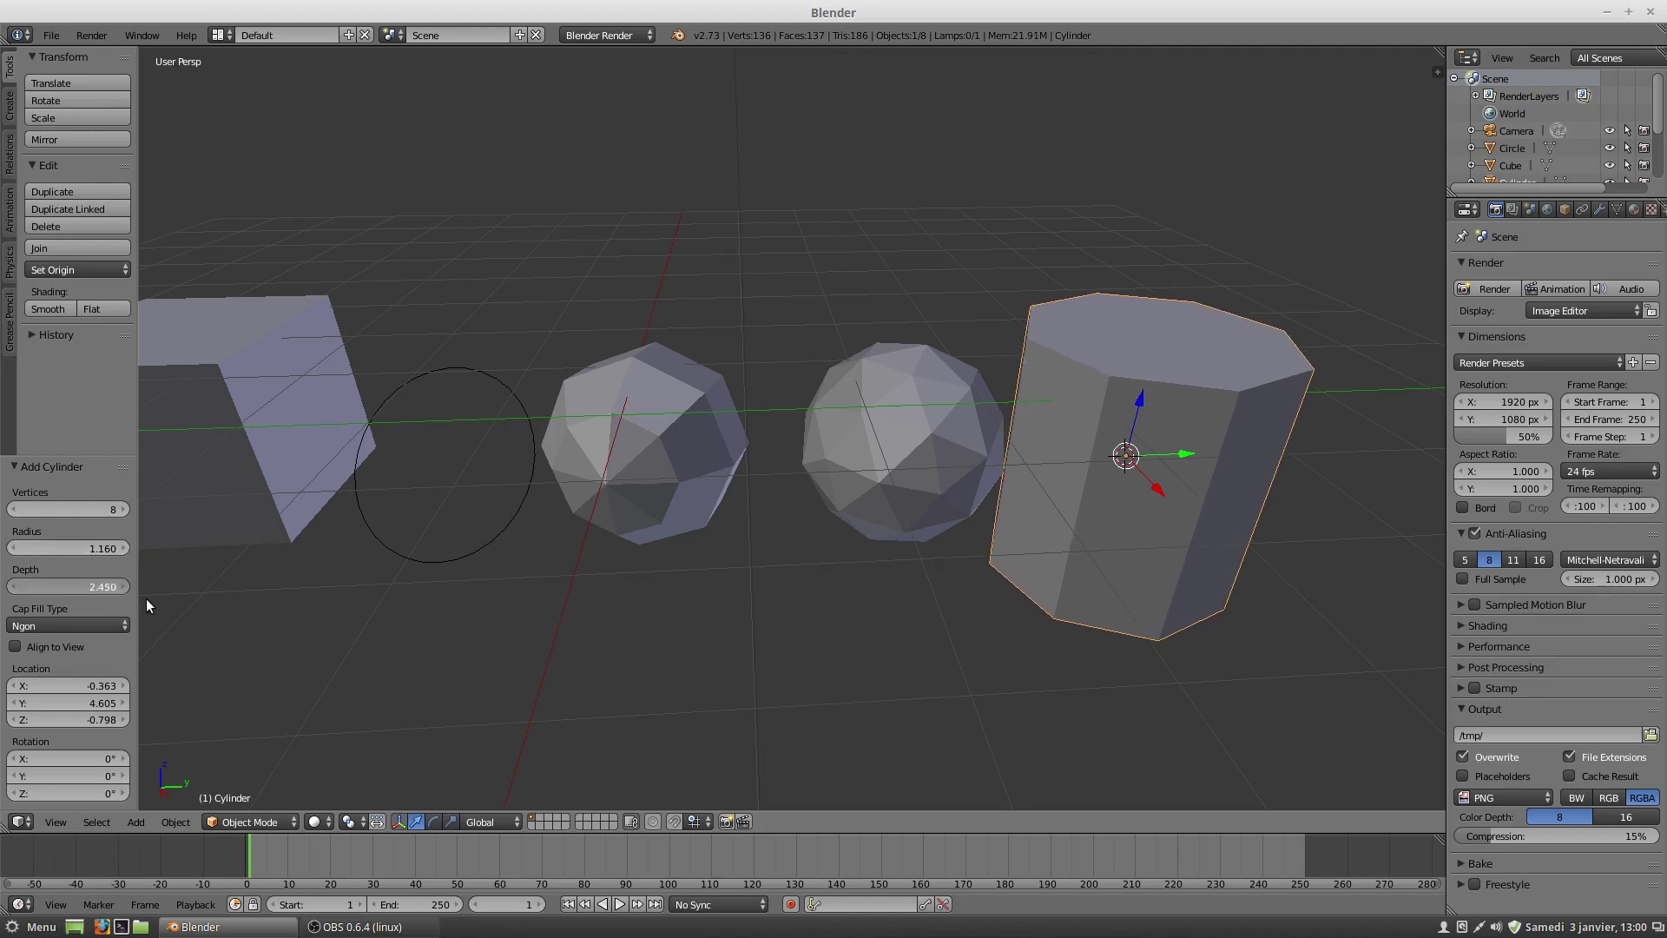
Step: Set the cylinder's cap fill type to Nothing and align it to the view
left_click(85, 623)
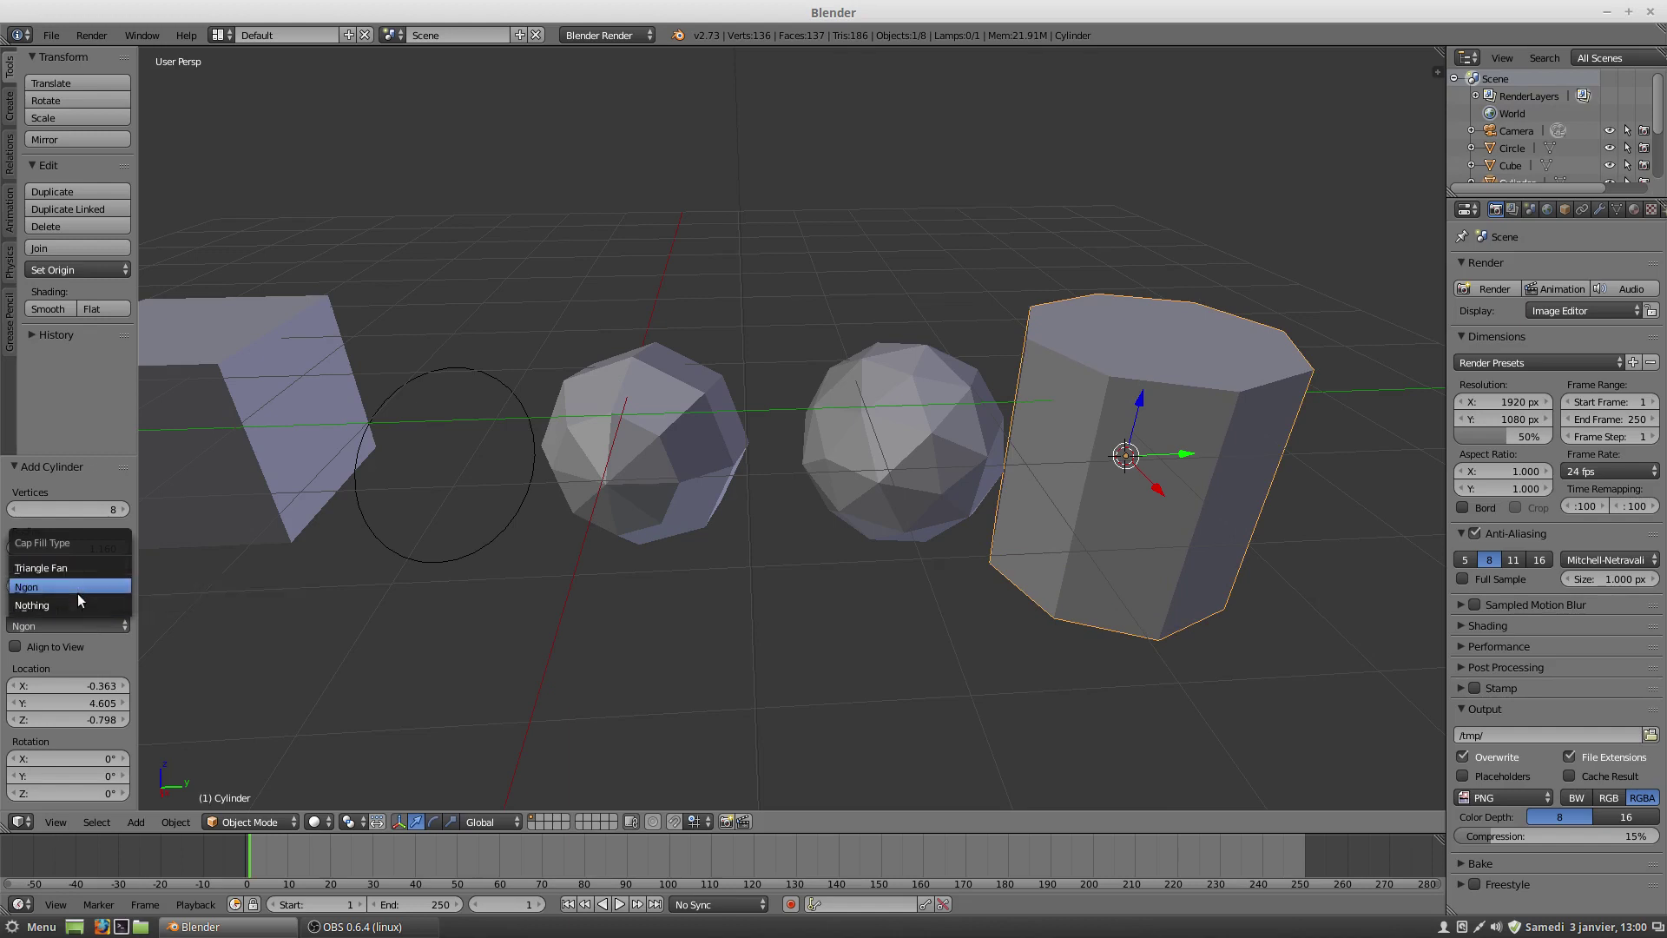
left_click(73, 604)
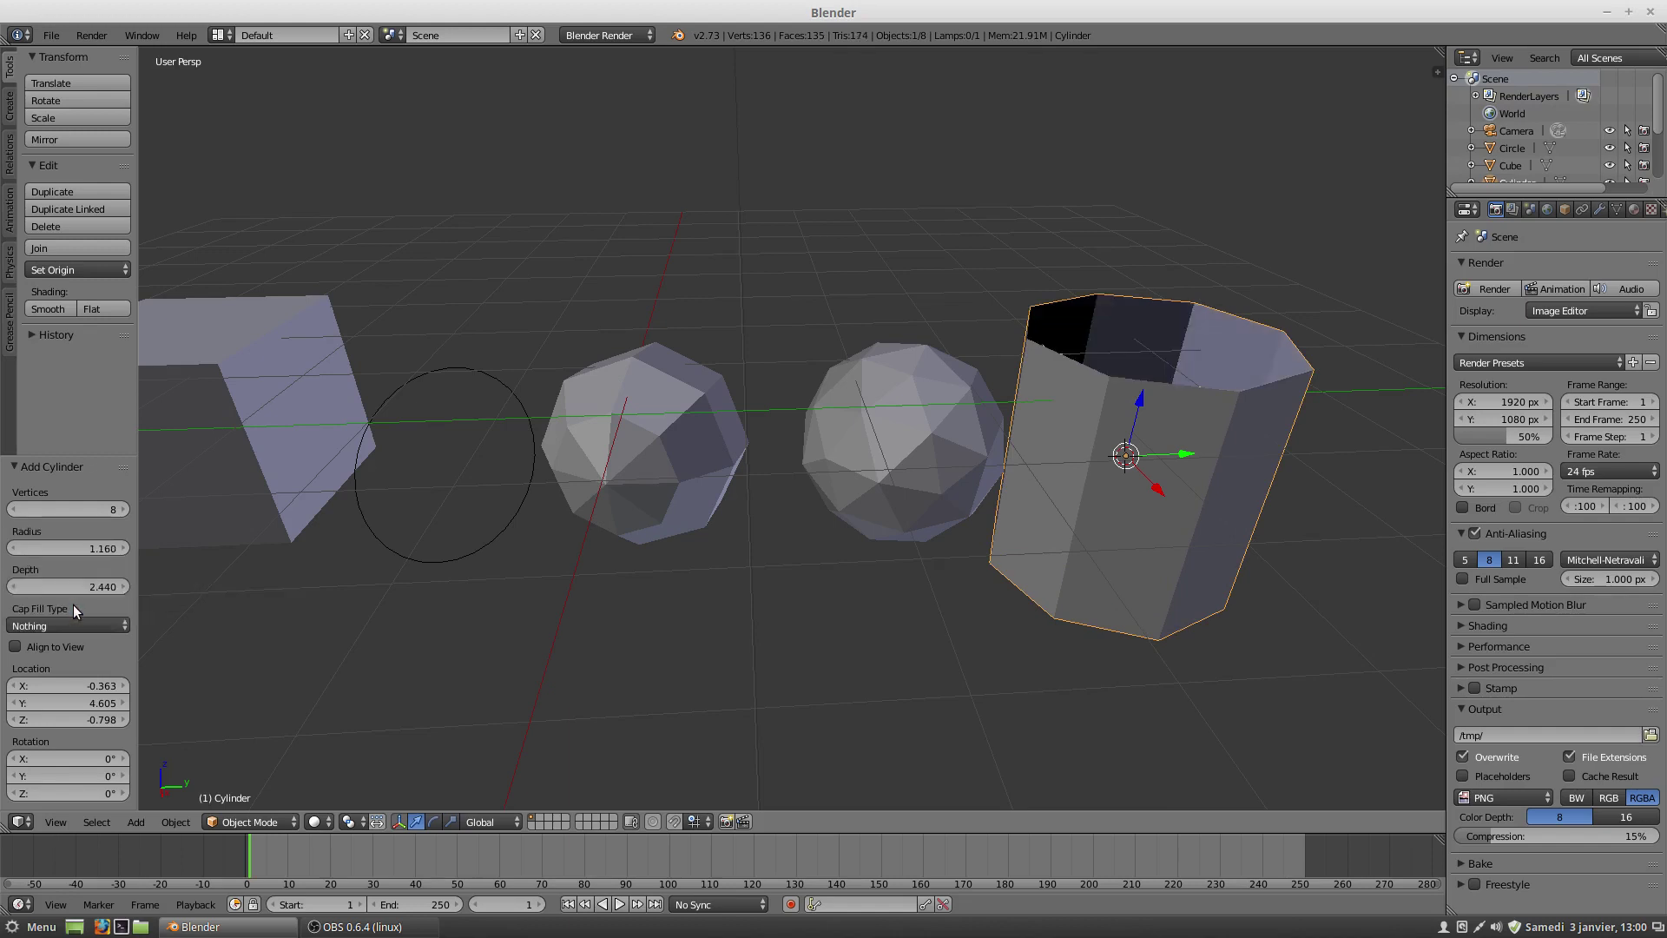
left_click(68, 649)
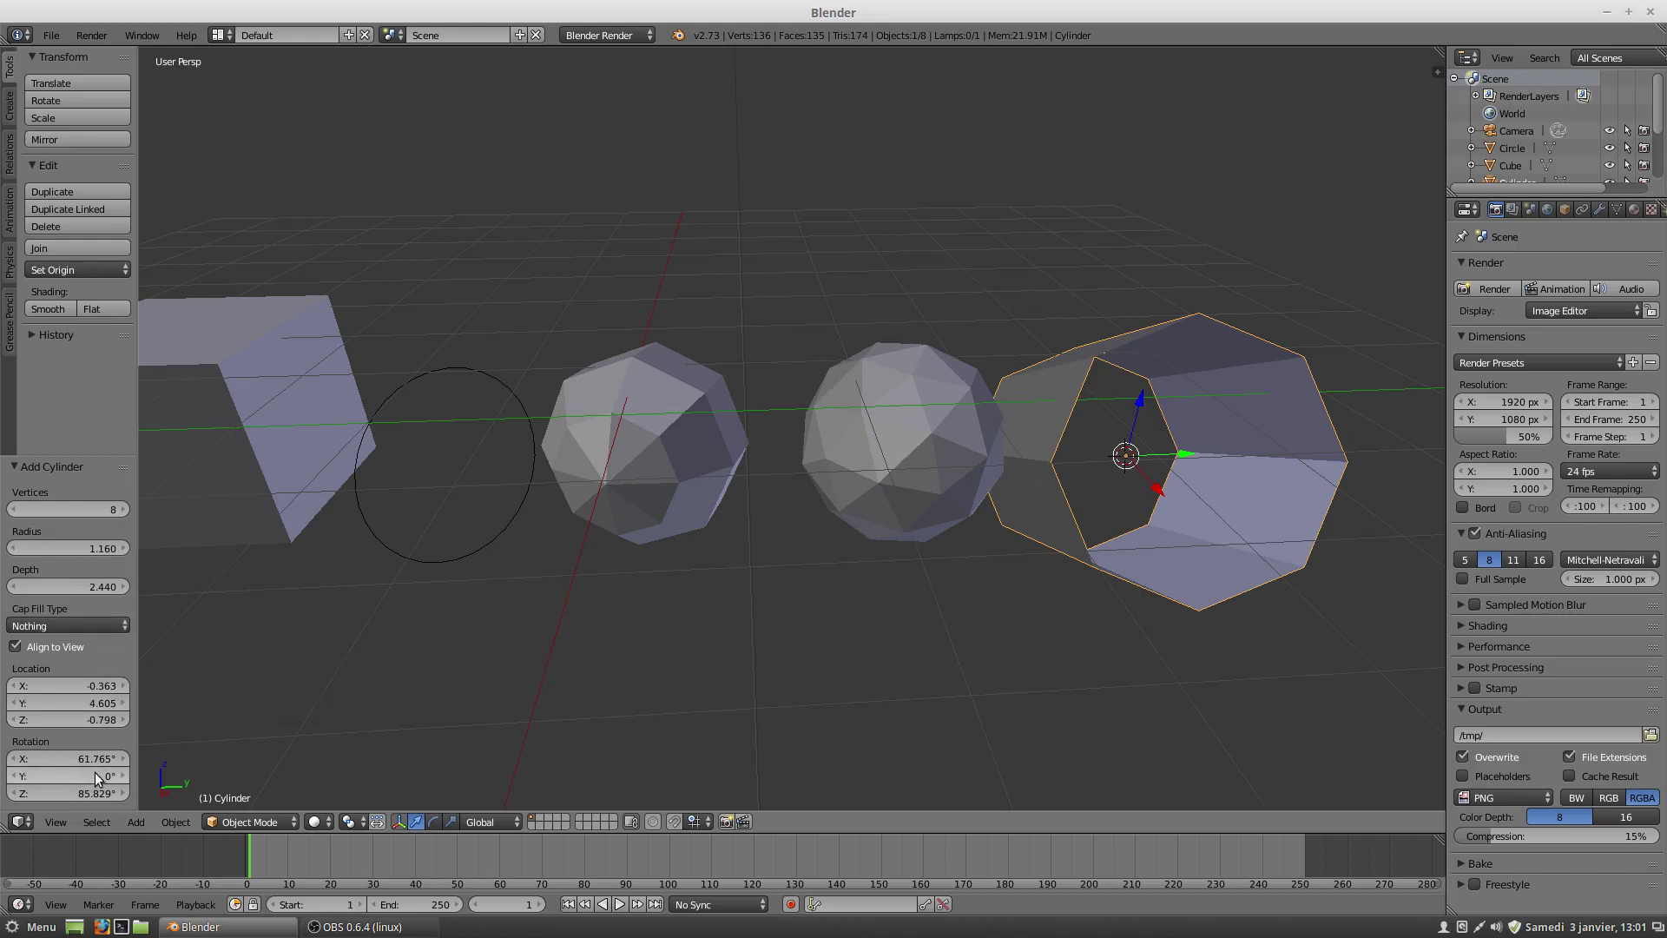
Step: Add a mesh cone in the empty area in front of the plane and cube
scroll(1224, 579, "down", 3)
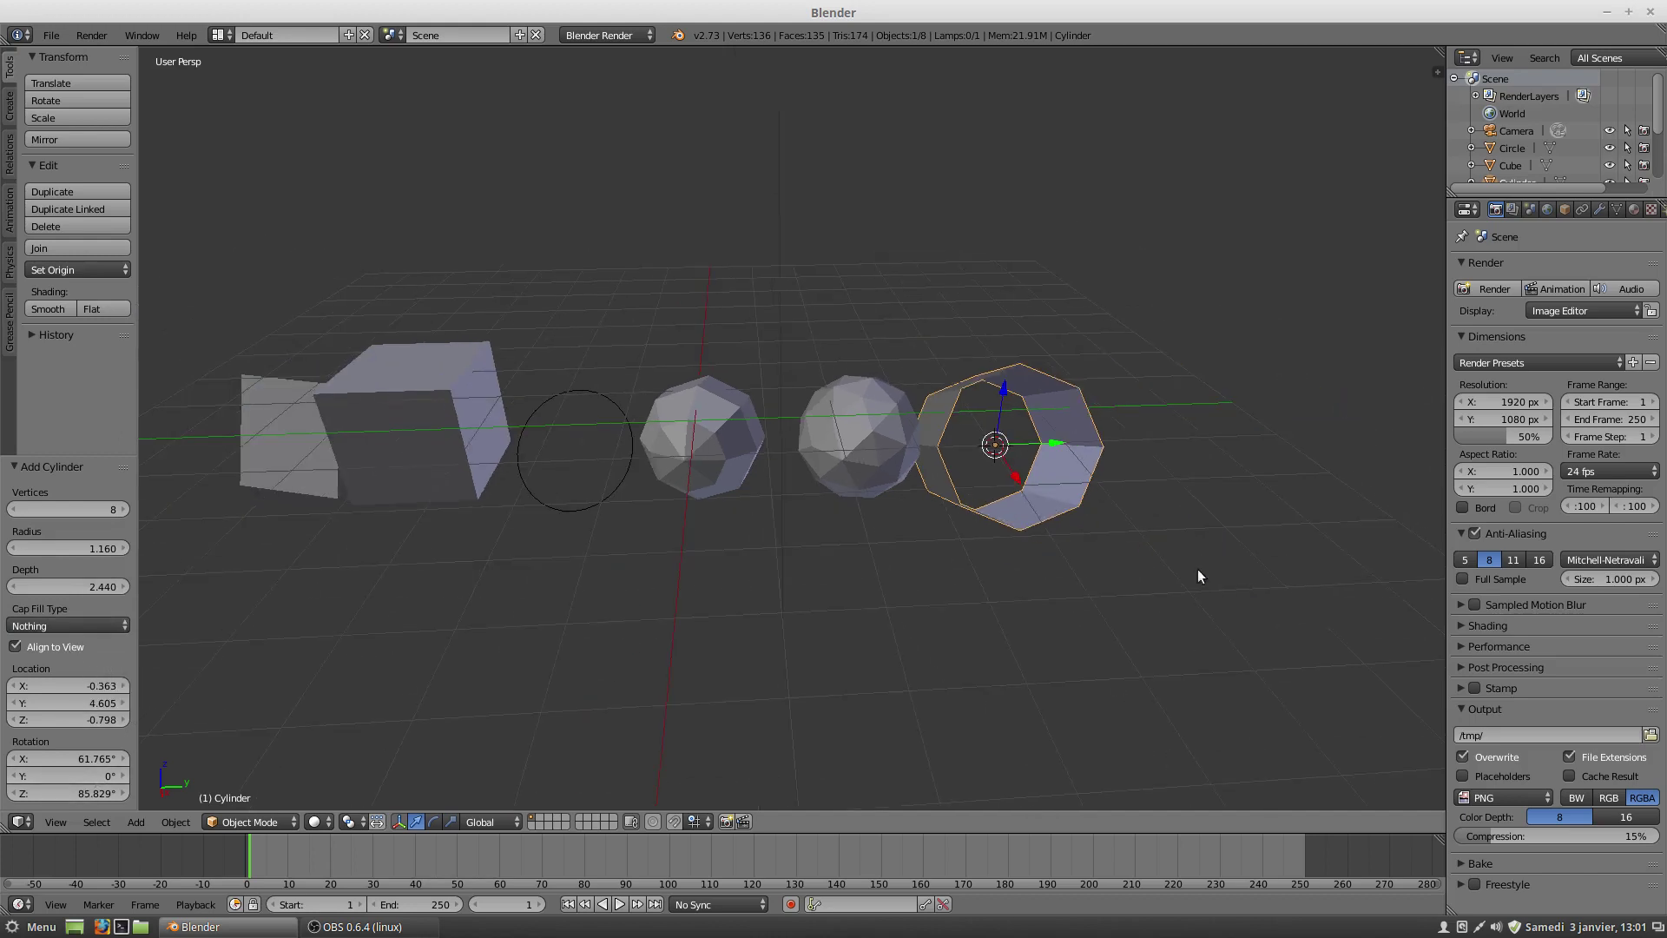
left_click(348, 644)
key("shift+a")
mouse_move(511, 594)
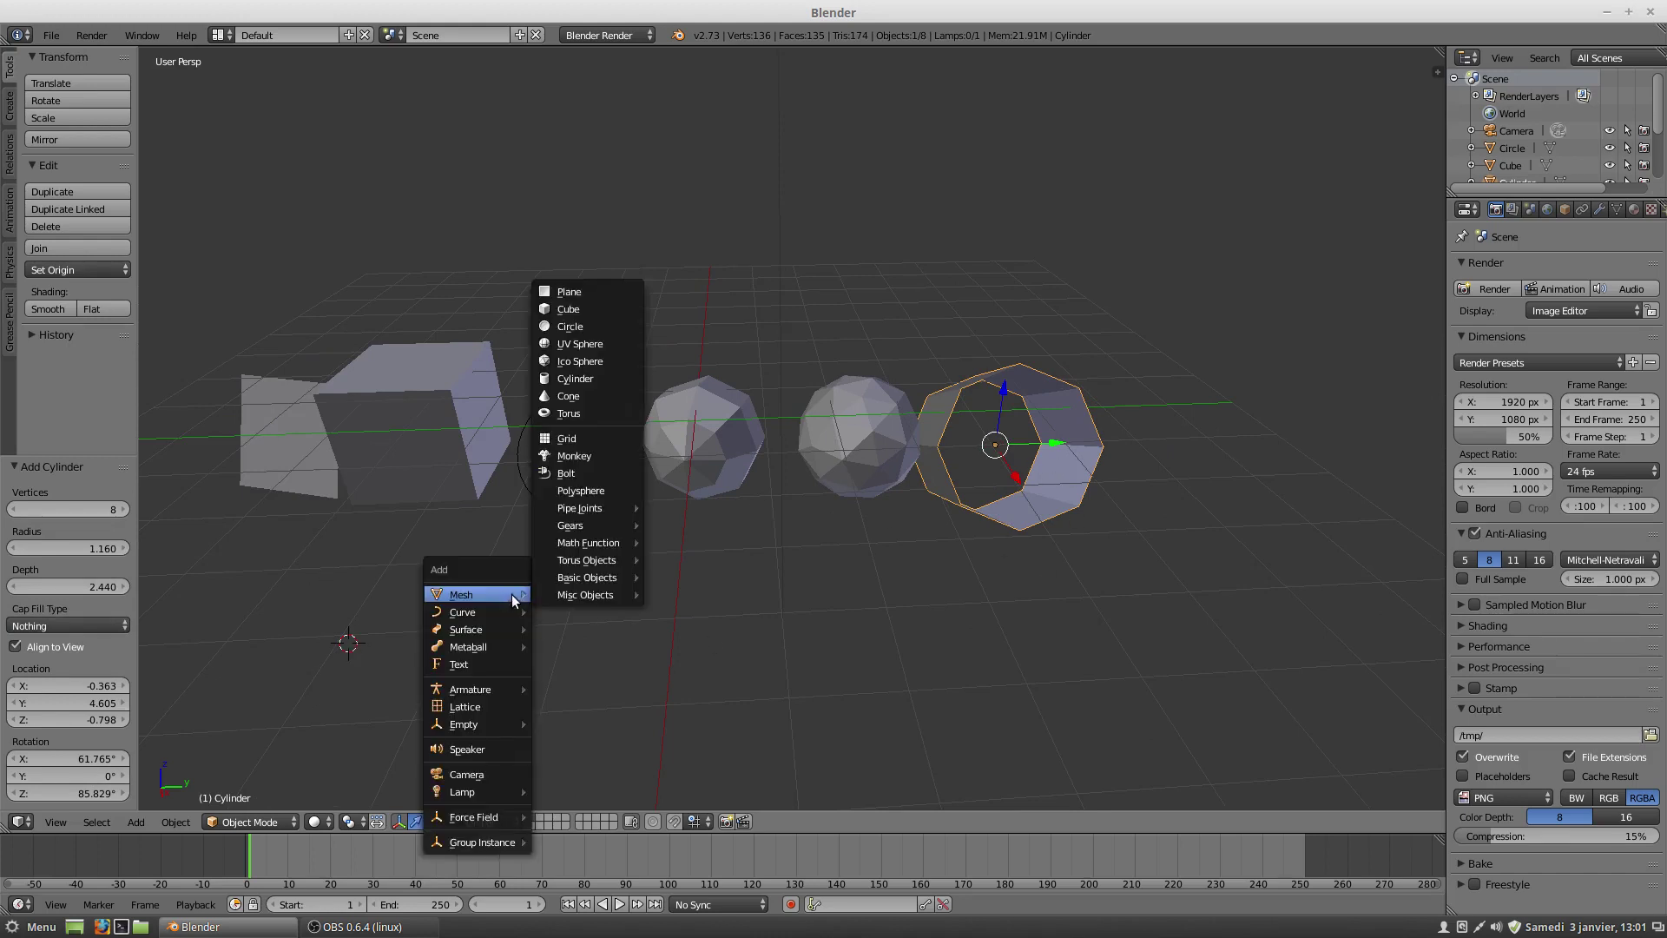
left_click(607, 395)
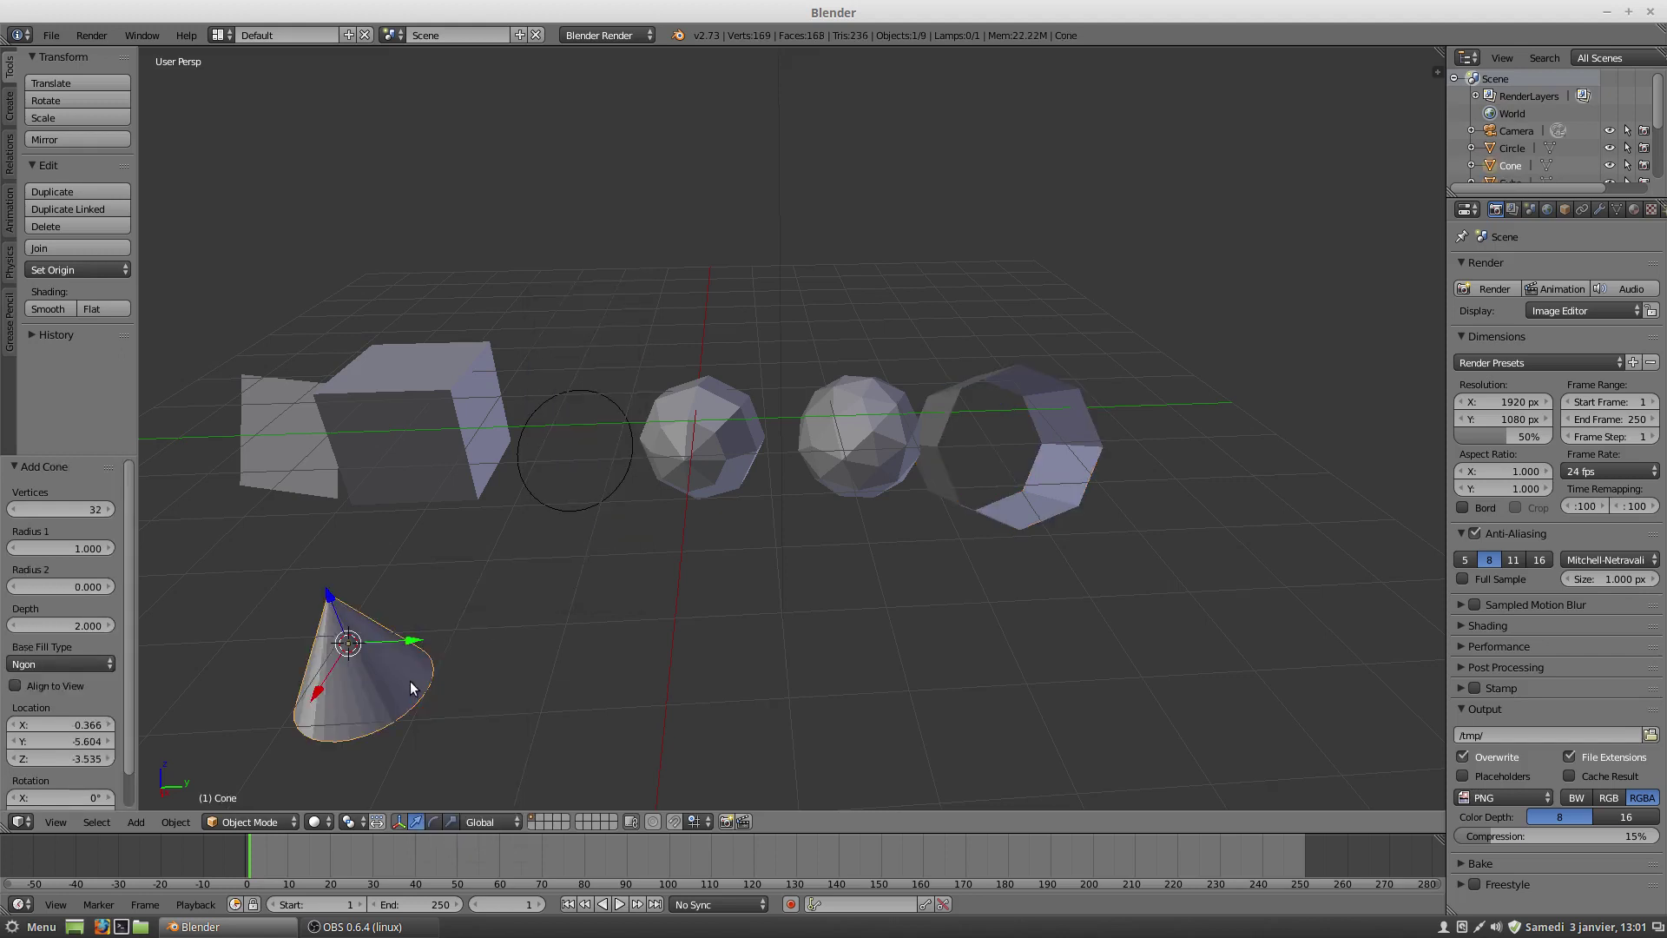
Step: Set the cone to 24 vertices, radius 1 of 1.410, radius 2 of 0.540 and depth 3.240, aligned to the view
middle_click_drag(406, 678, 638, 648)
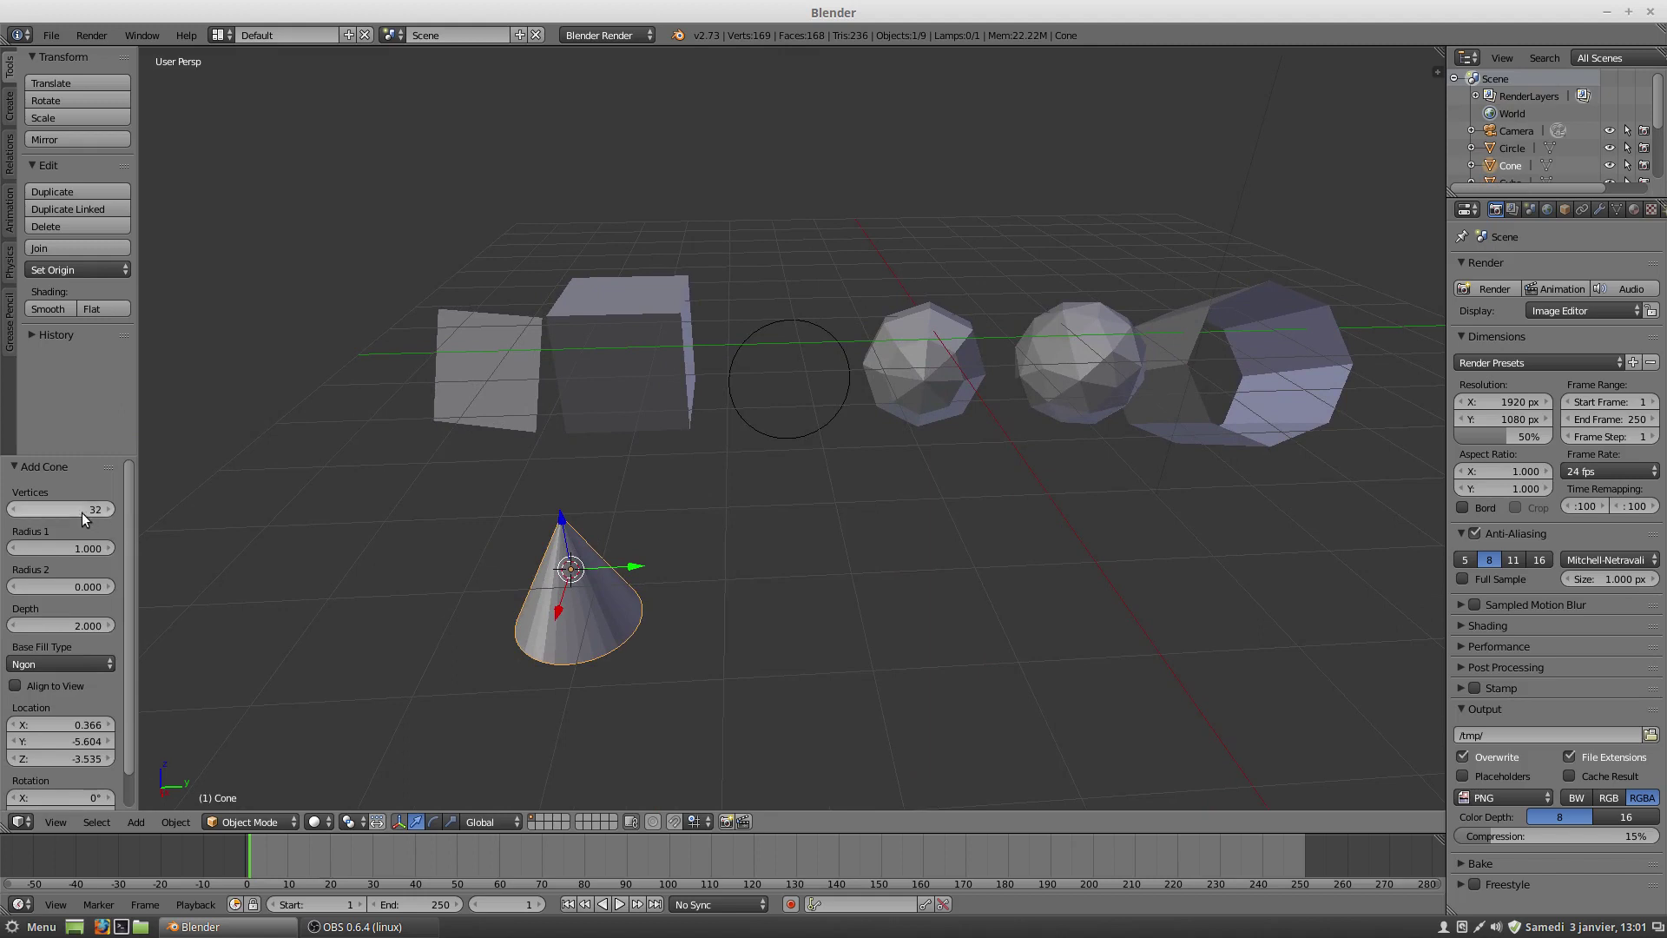
left_click_drag(82, 513, 81, 514)
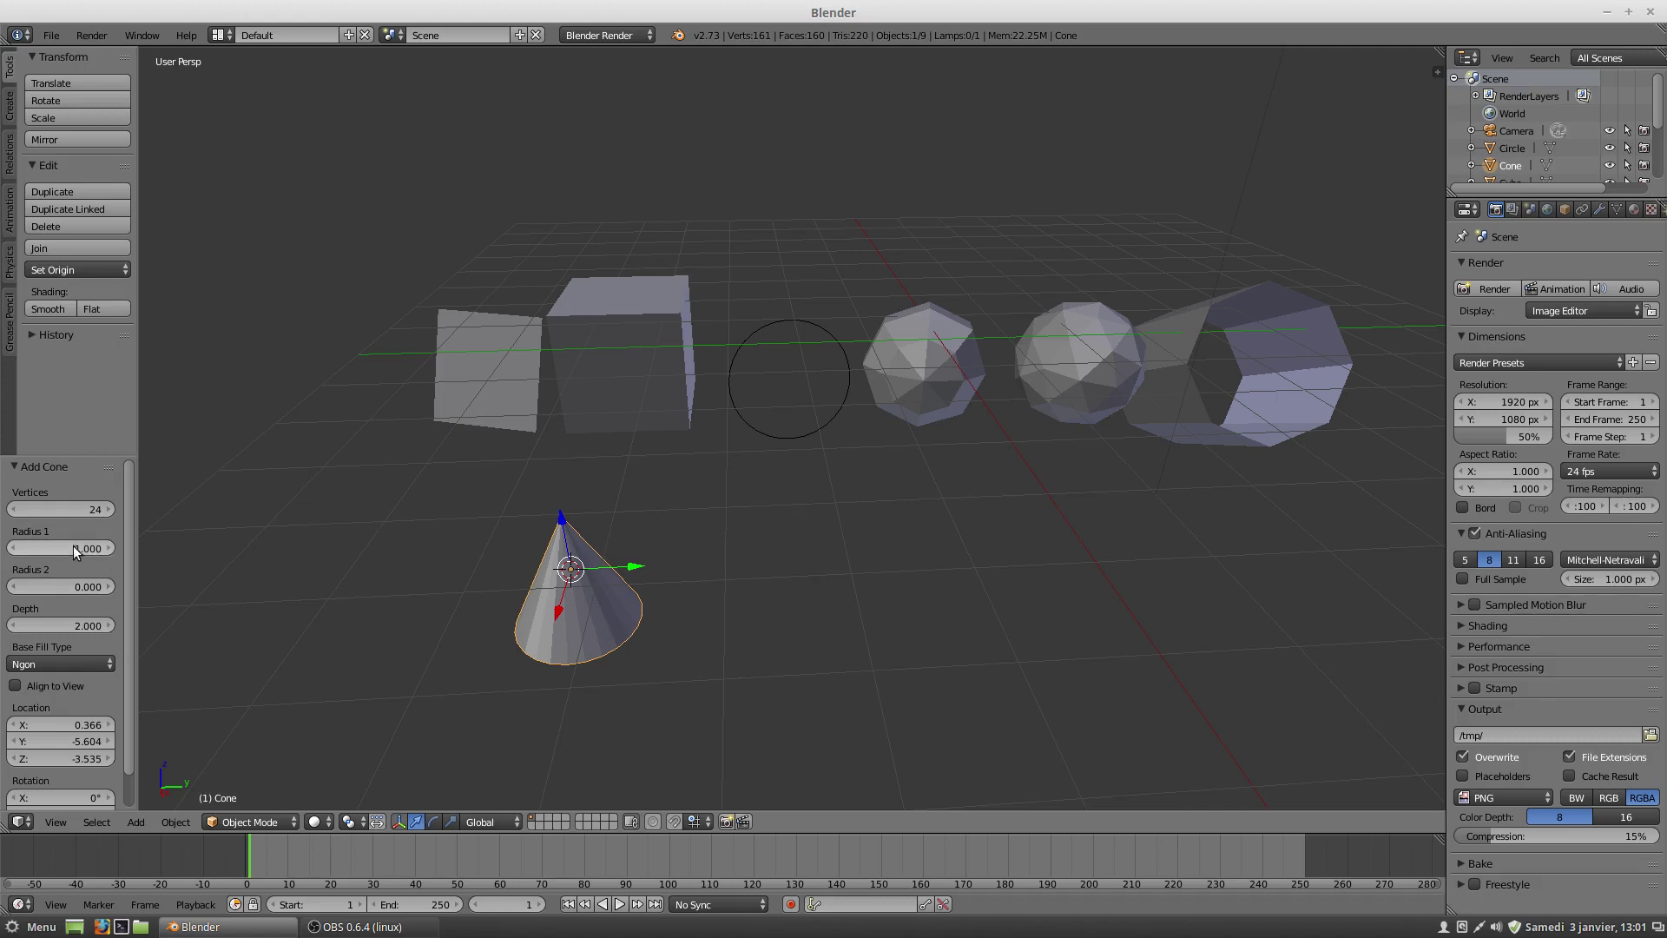
left_click_drag(78, 547, 181, 591)
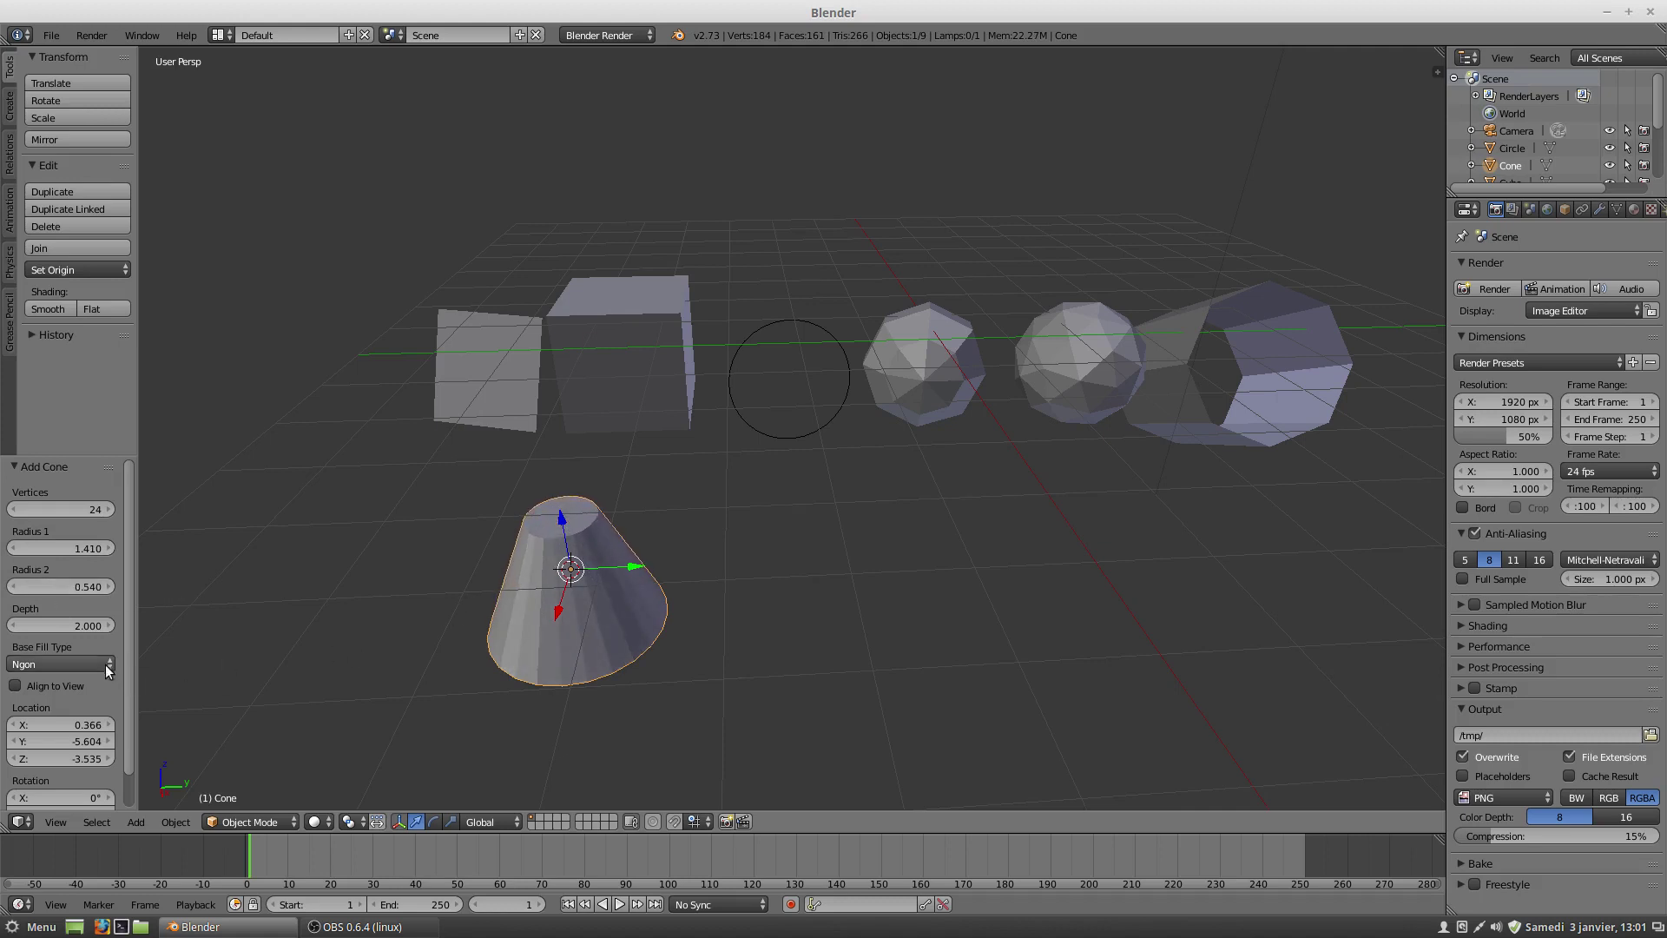
left_click_drag(101, 628, 220, 644)
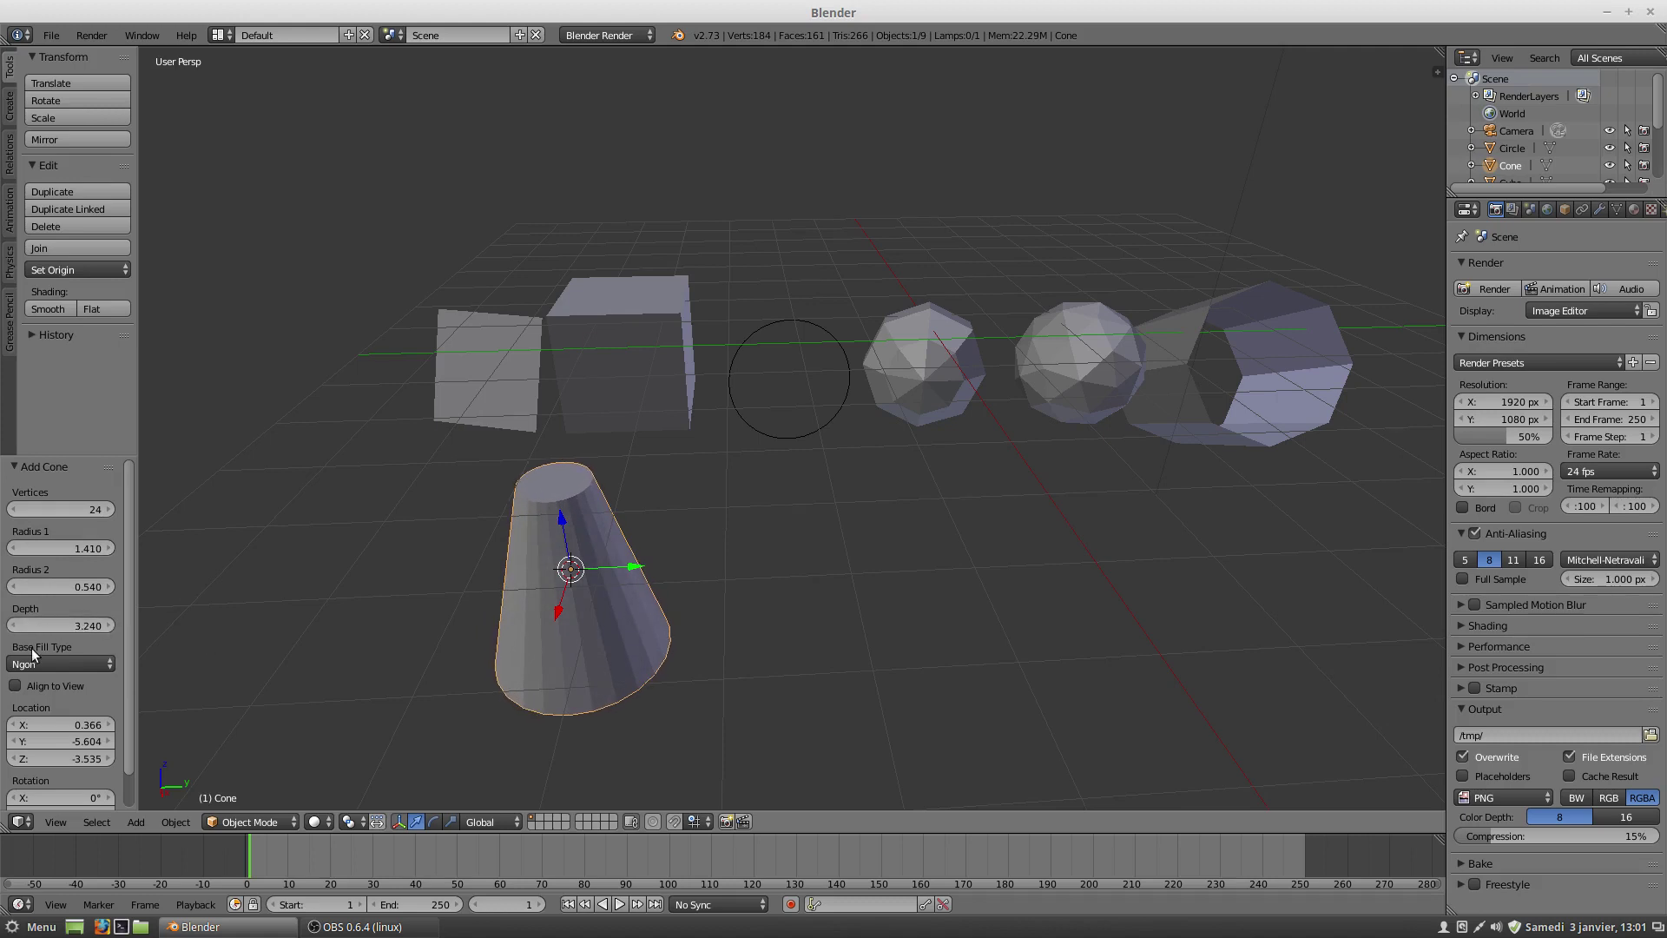
scroll(92, 695, "down", 1)
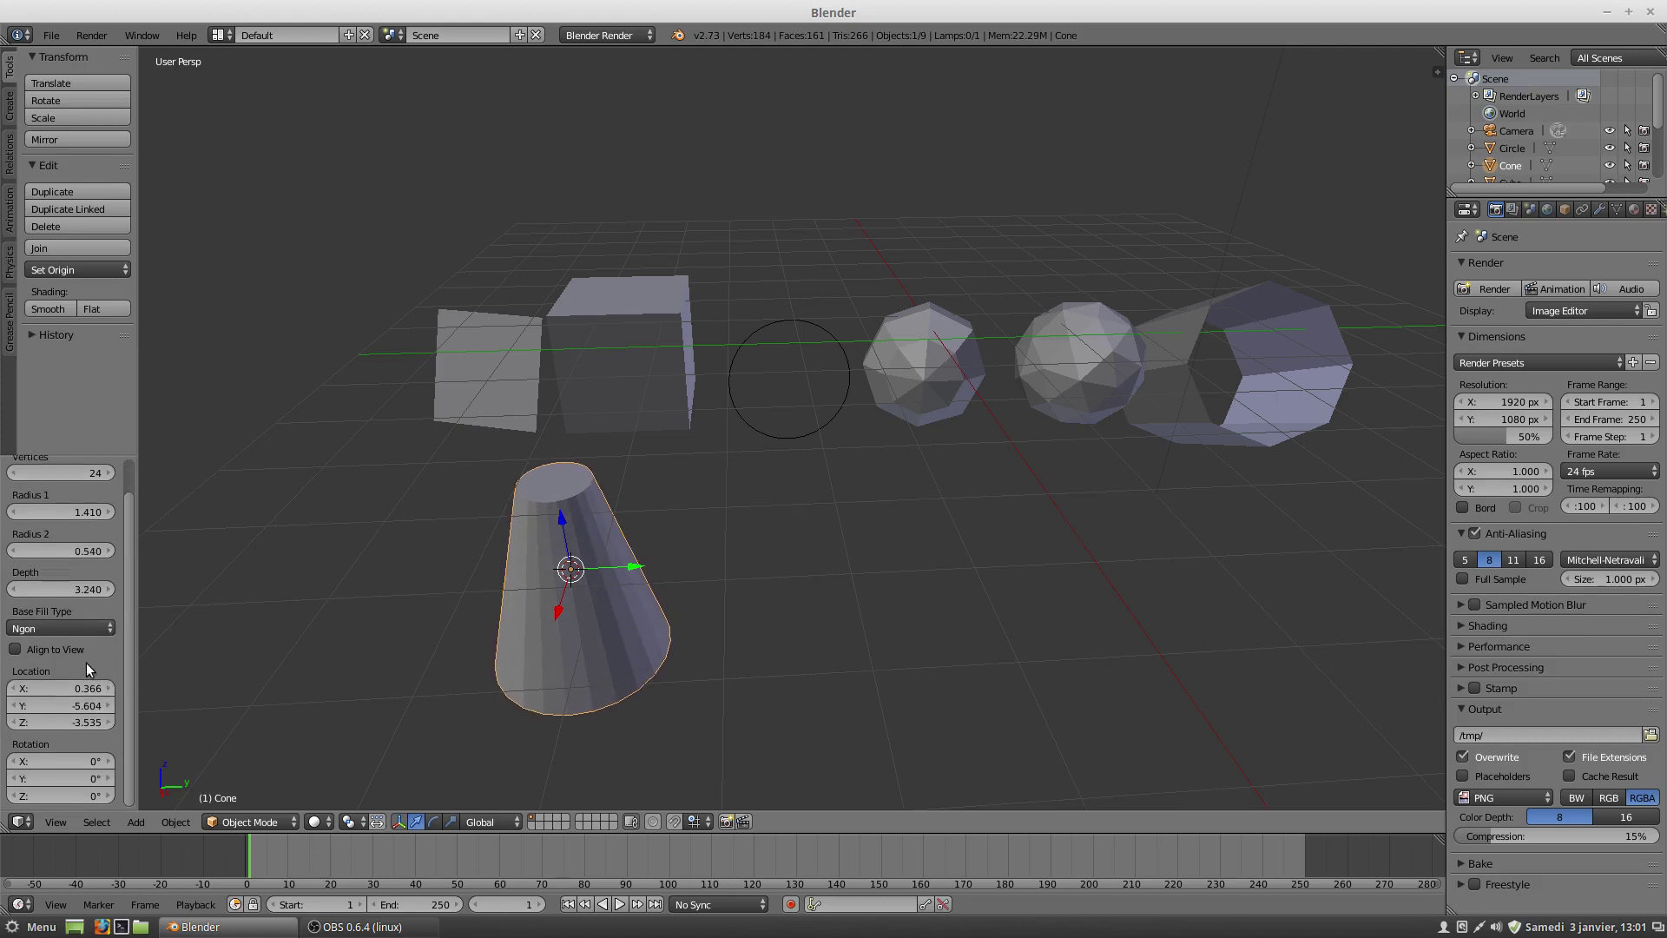
left_click(61, 648)
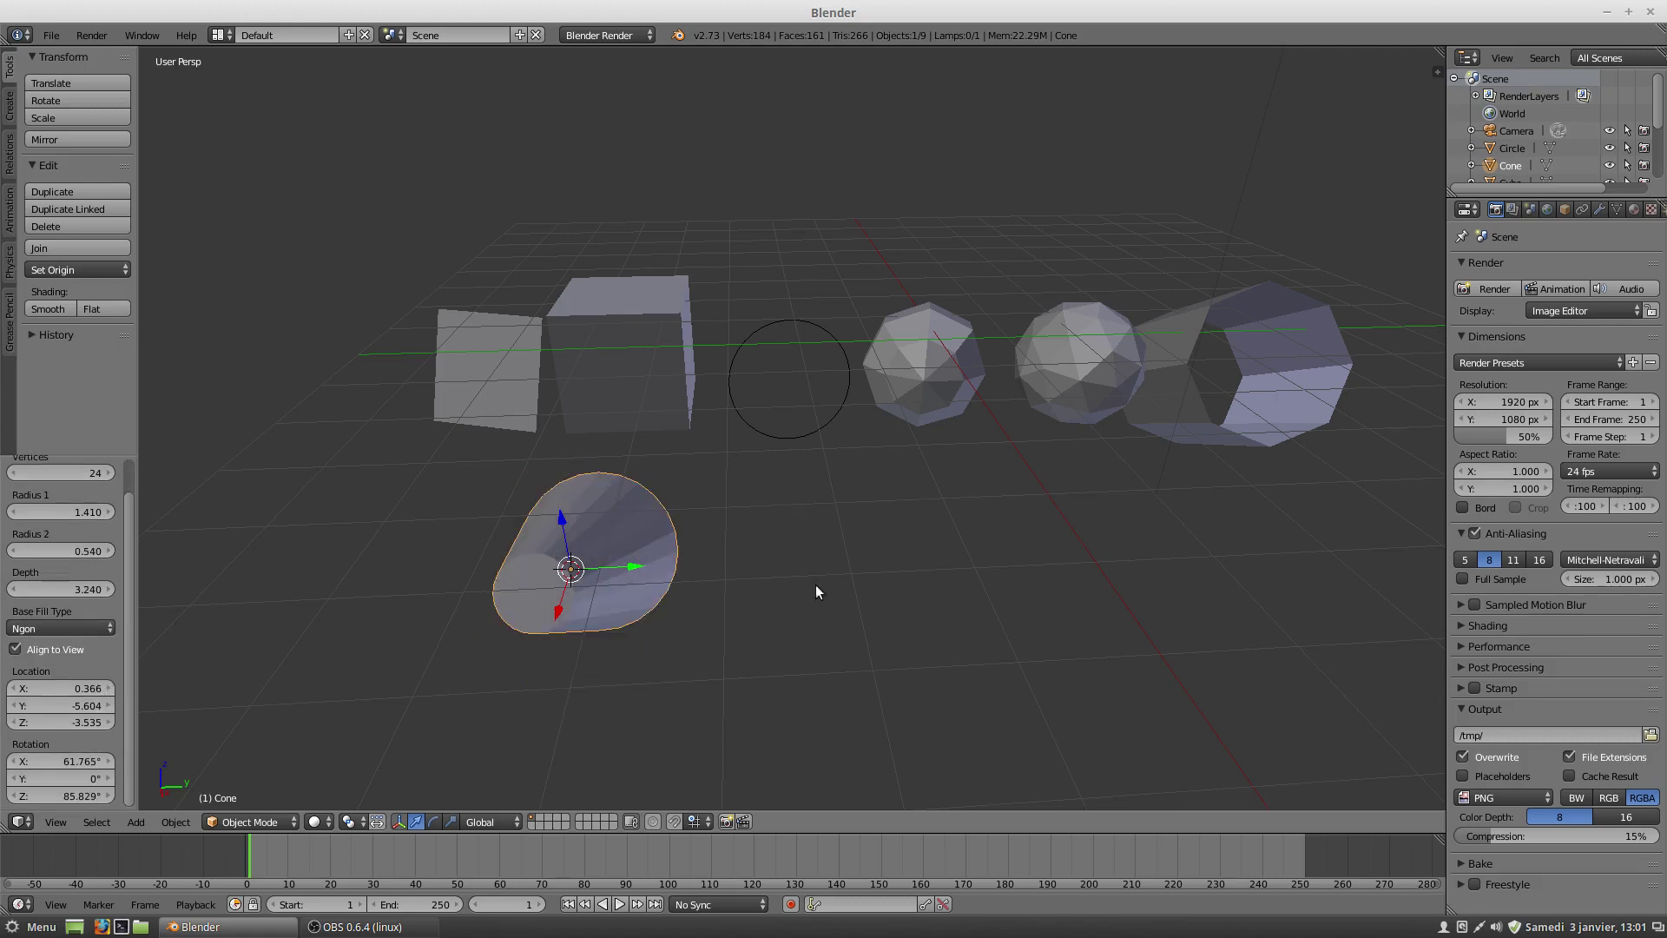
Step: Add a mesh torus beside the cone, in front of the circle and UV sphere
left_click(882, 544)
key("shift+a")
key("shift+a")
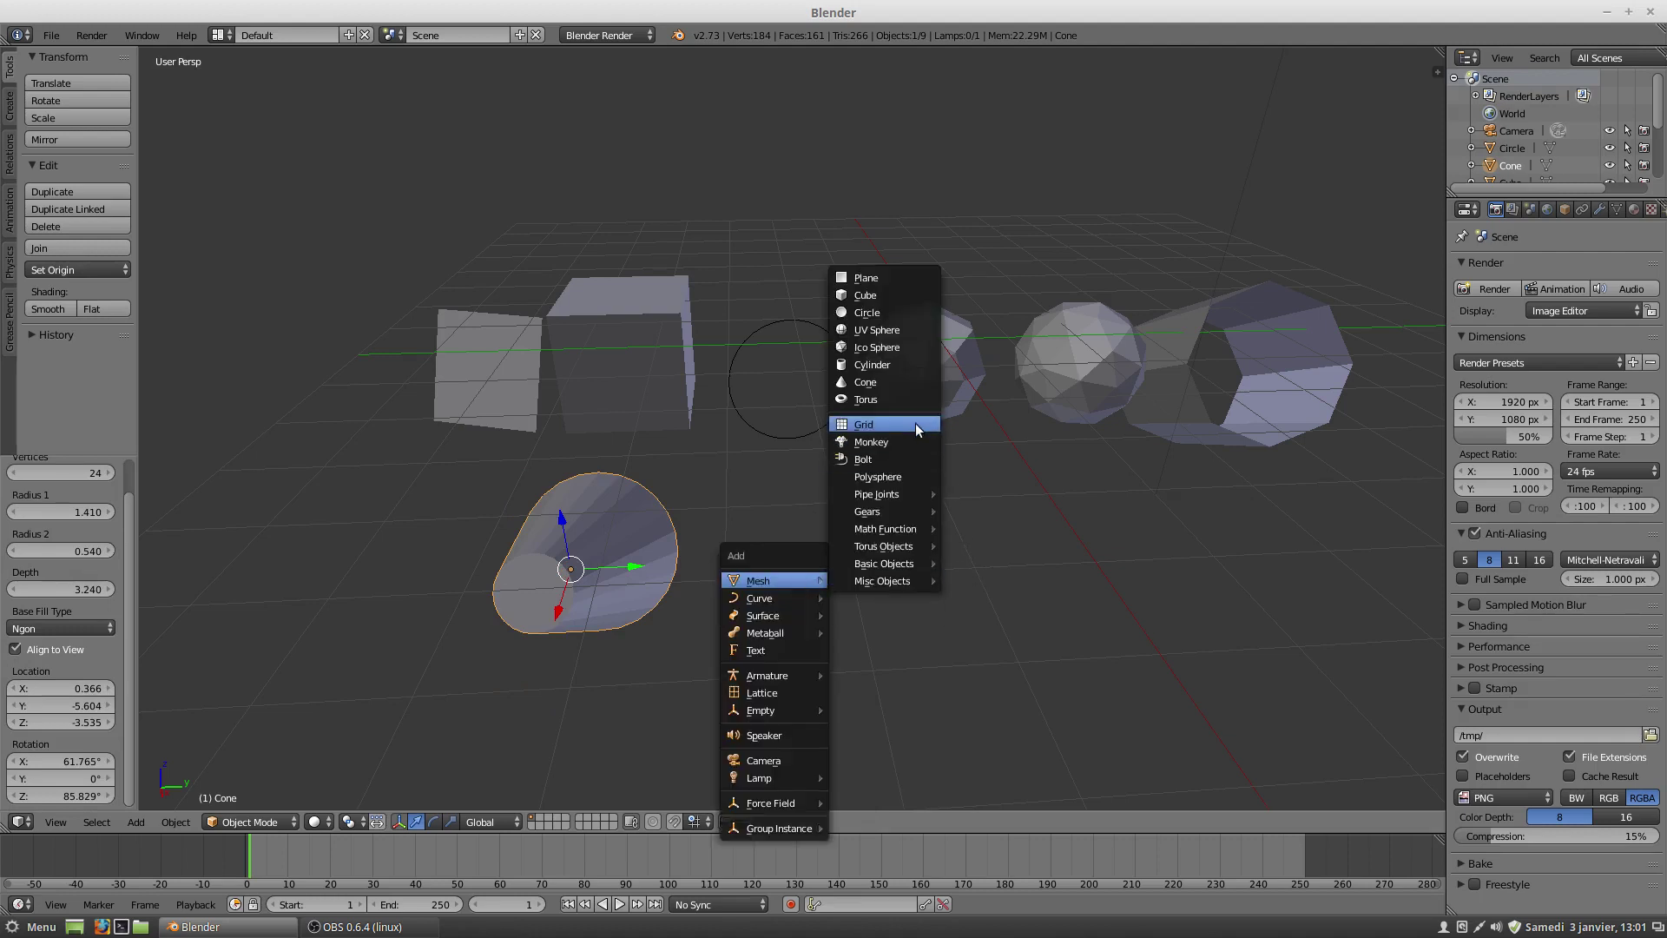
left_click(875, 396)
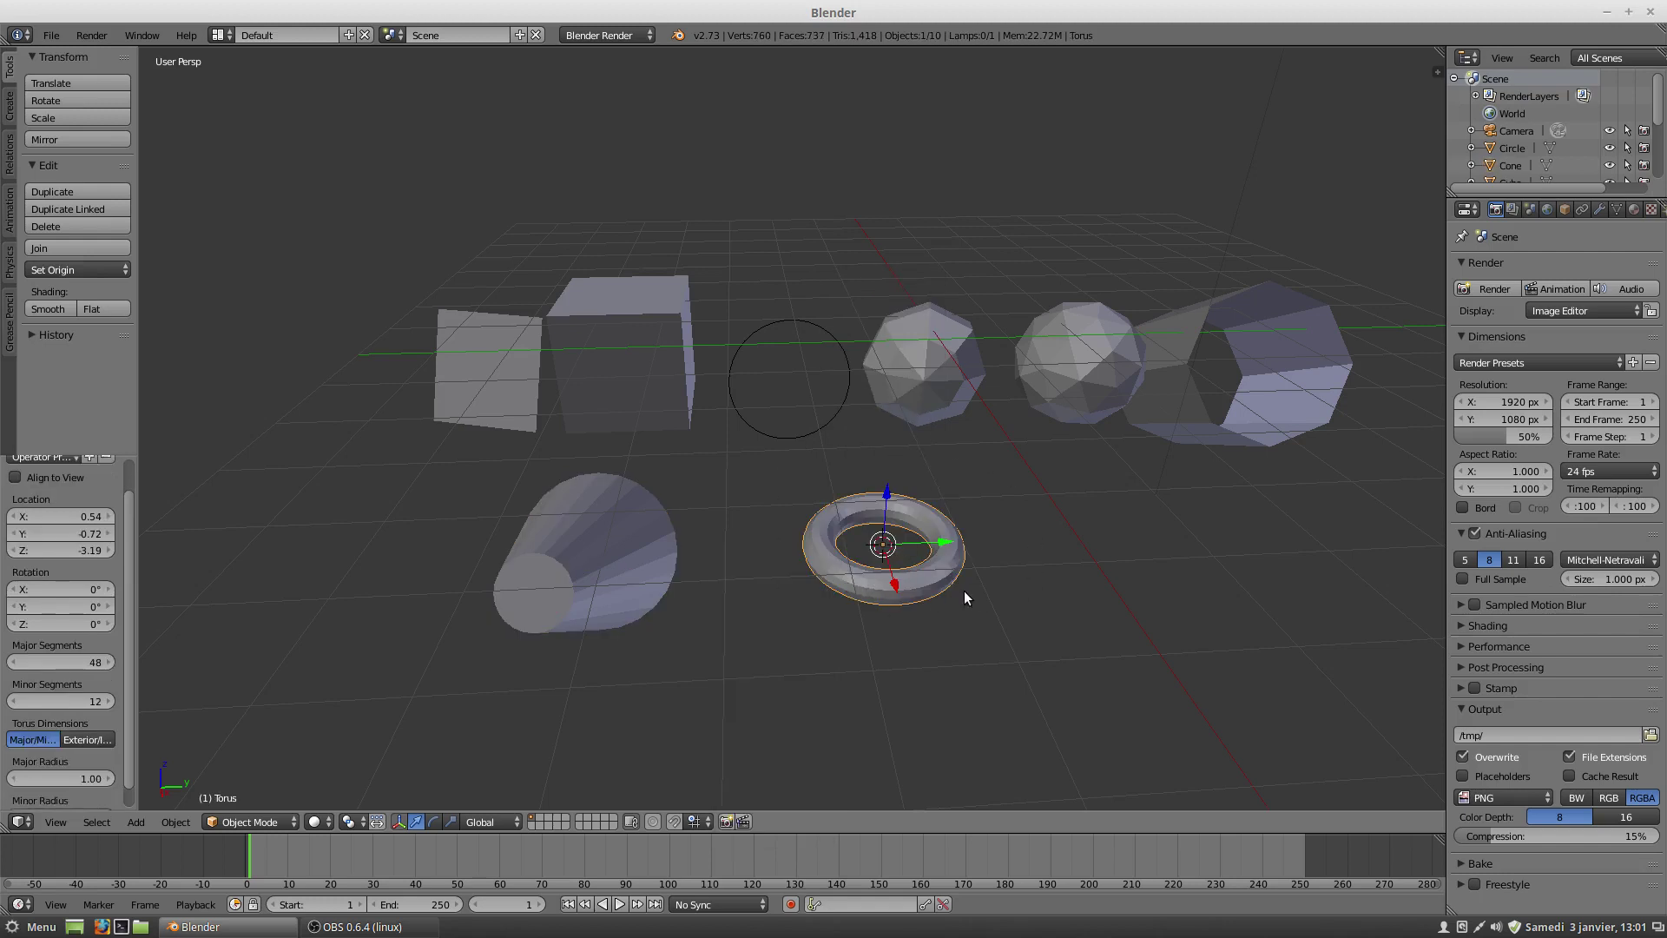
Step: Align the torus to the view and set 8 major segments and 11 minor segments
scroll(964, 596, "up", 2)
scroll(967, 596, "down", 1)
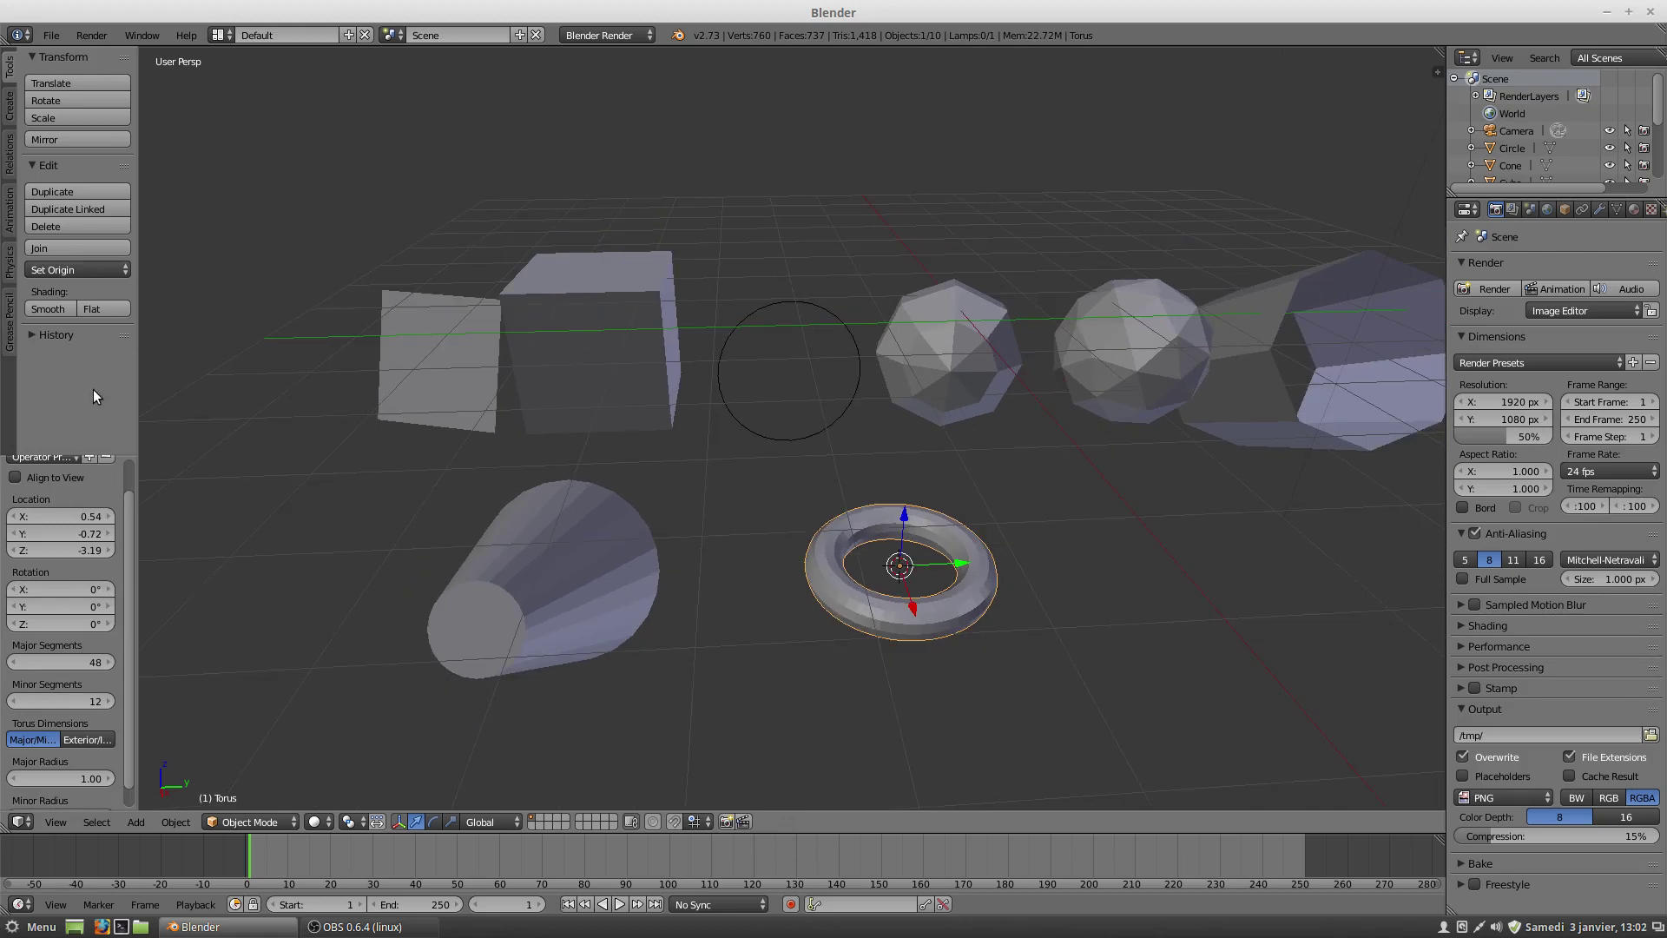
left_click_drag(77, 452, 78, 340)
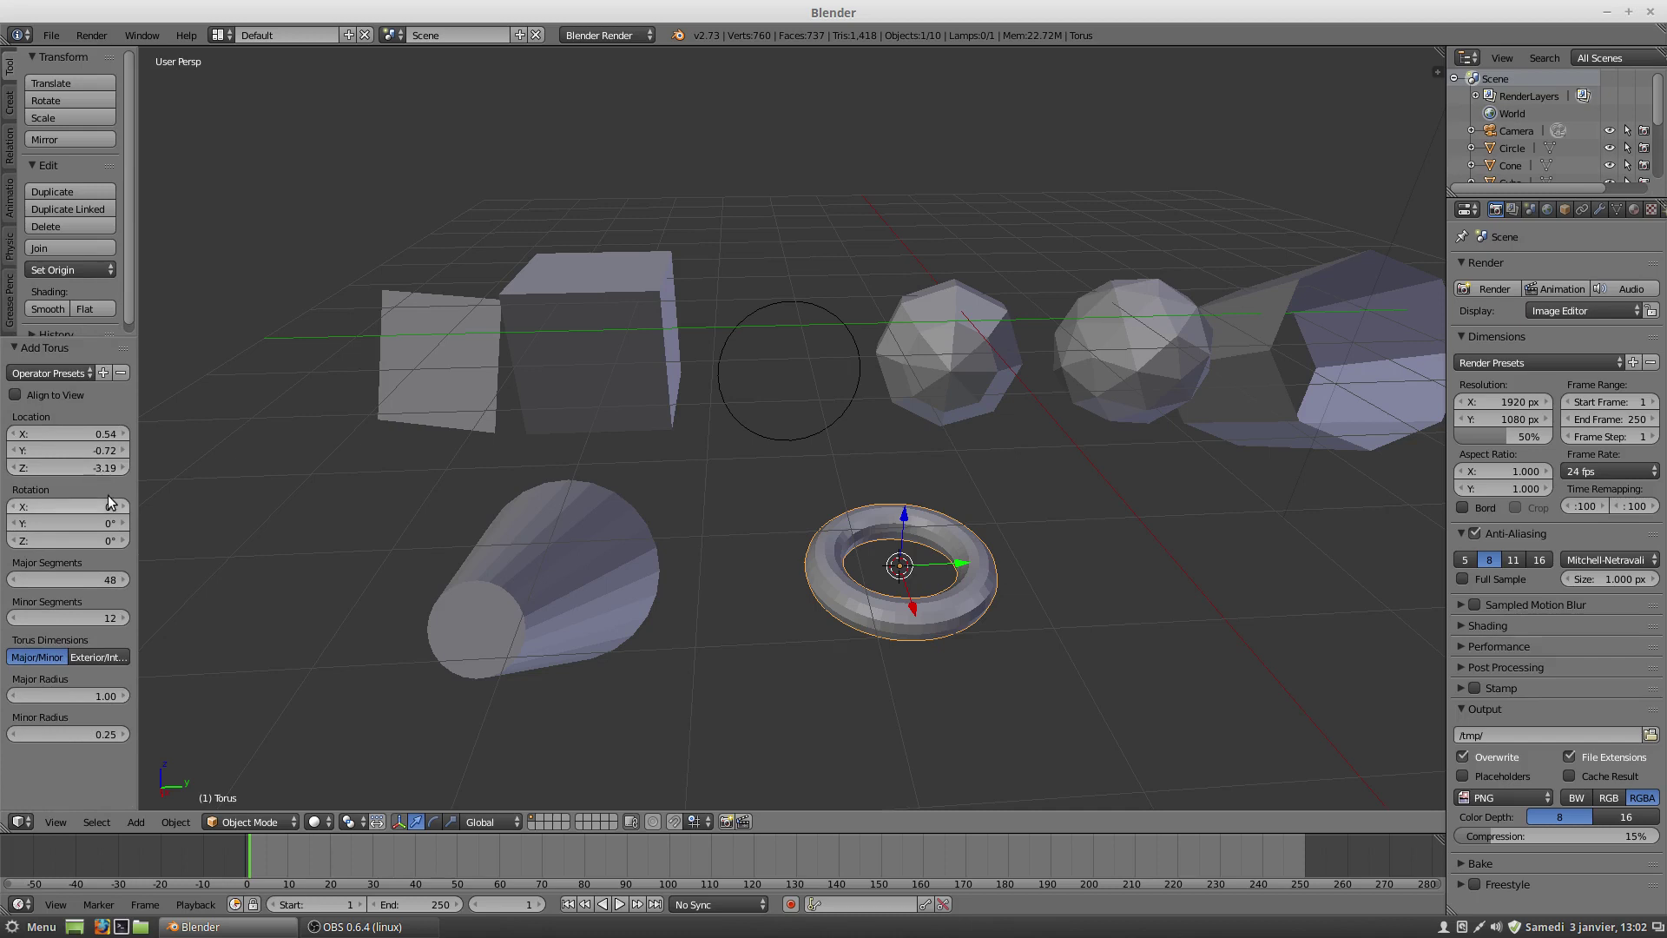
left_click(68, 395)
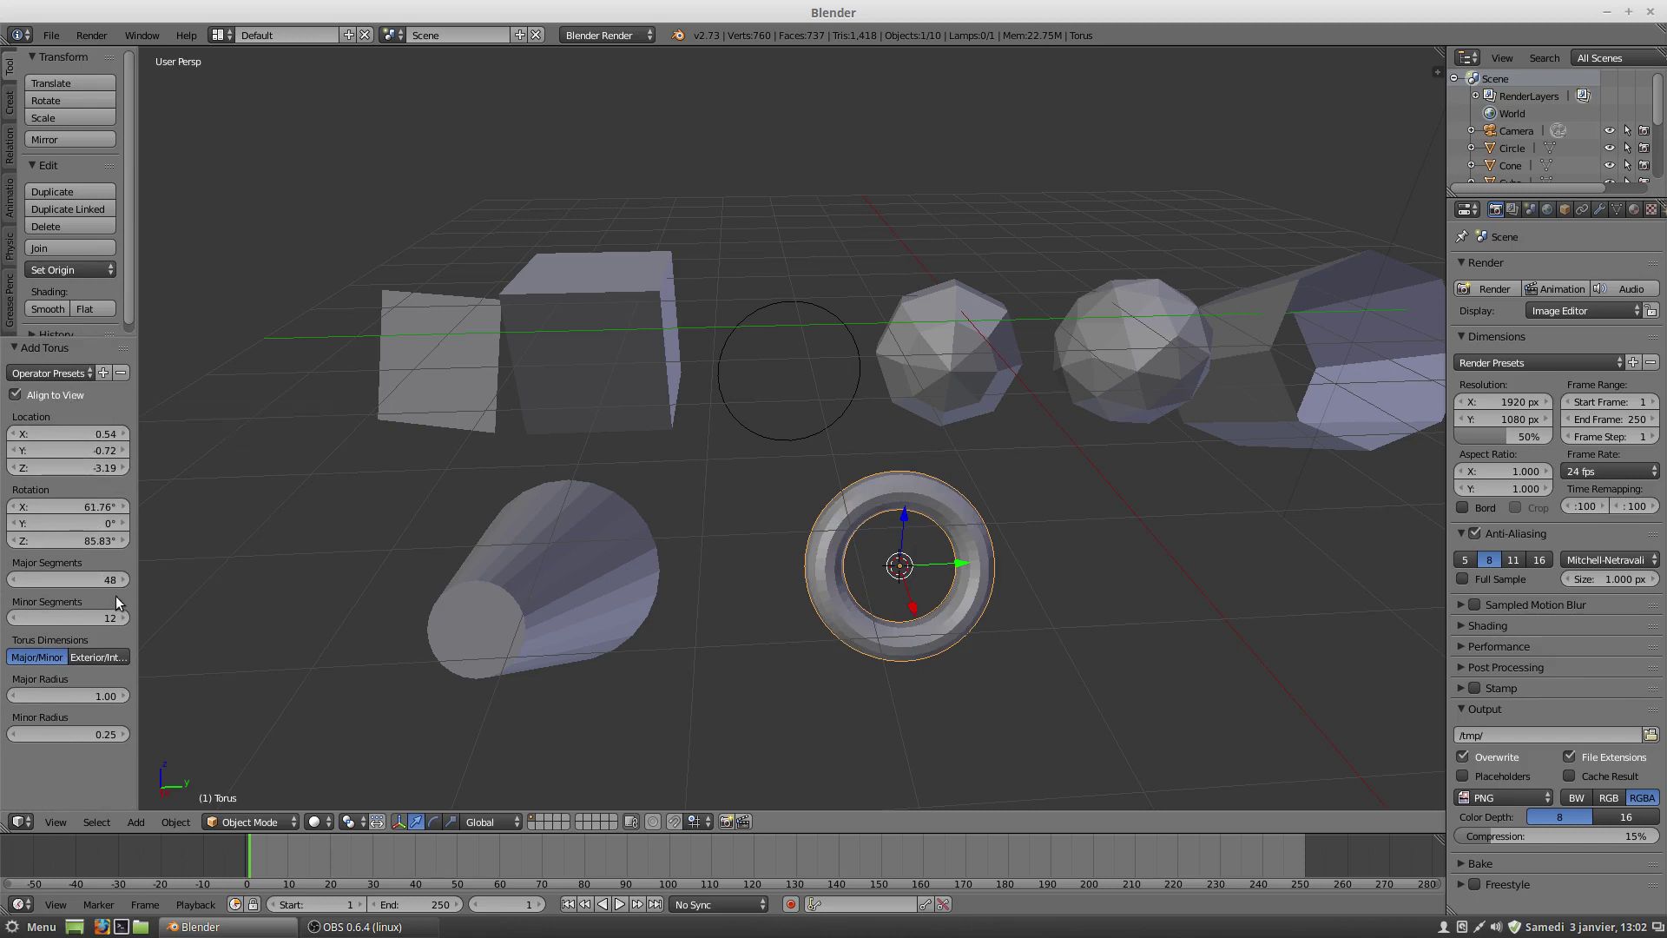
left_click_drag(120, 584, 83, 579)
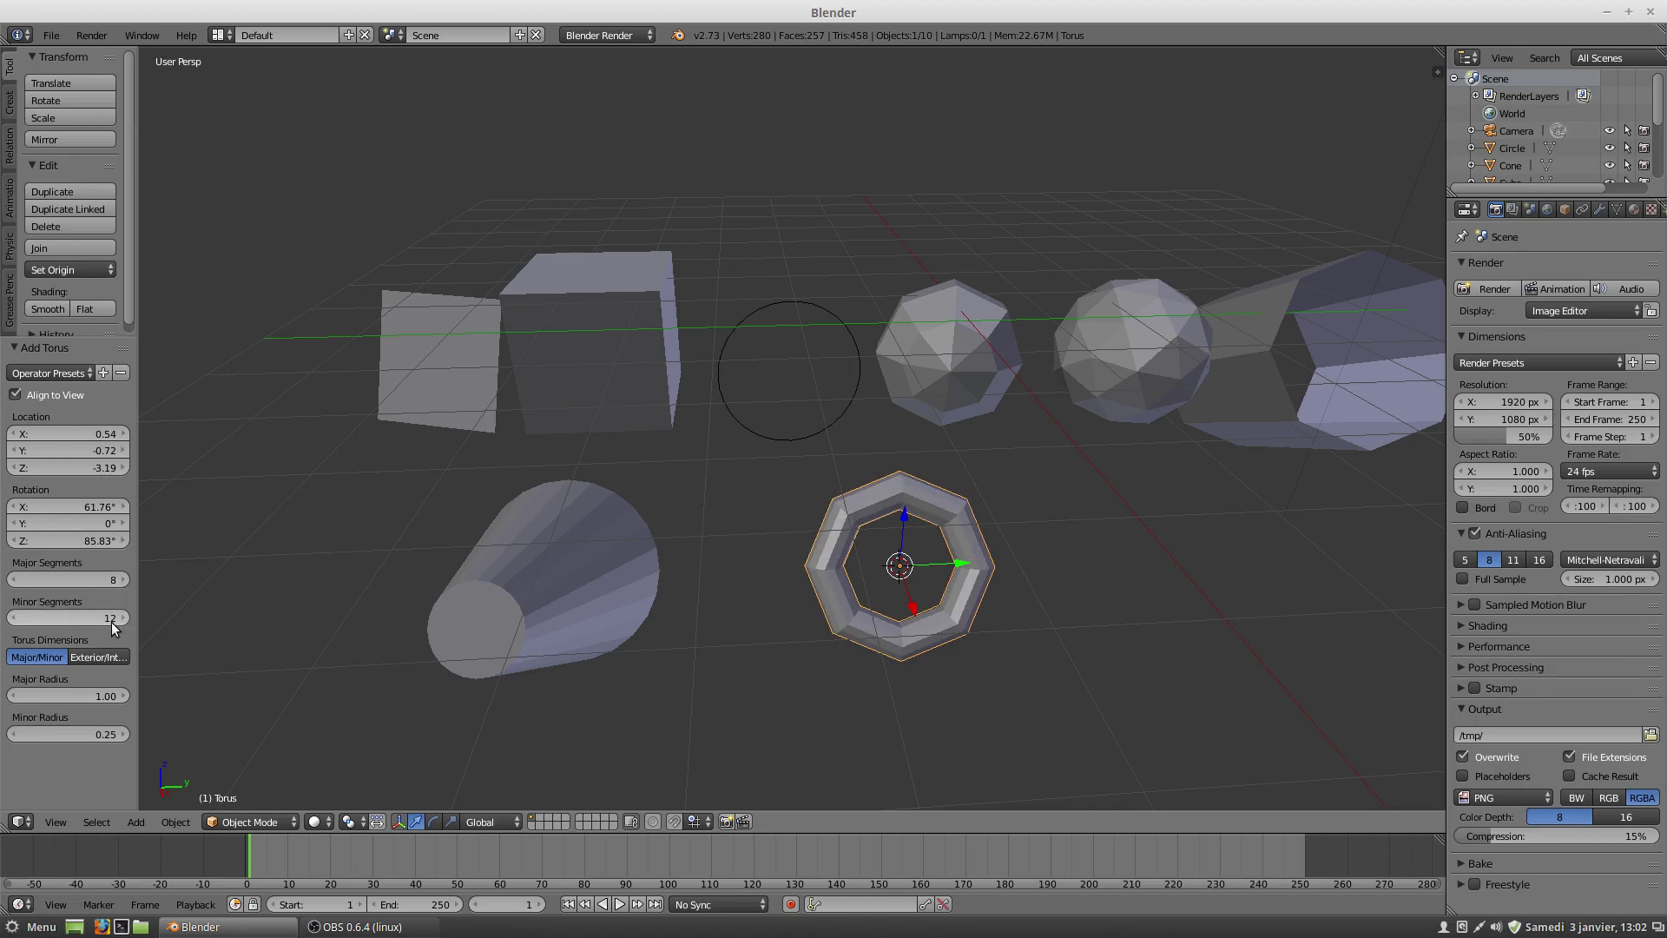
left_click_drag(111, 621, 112, 622)
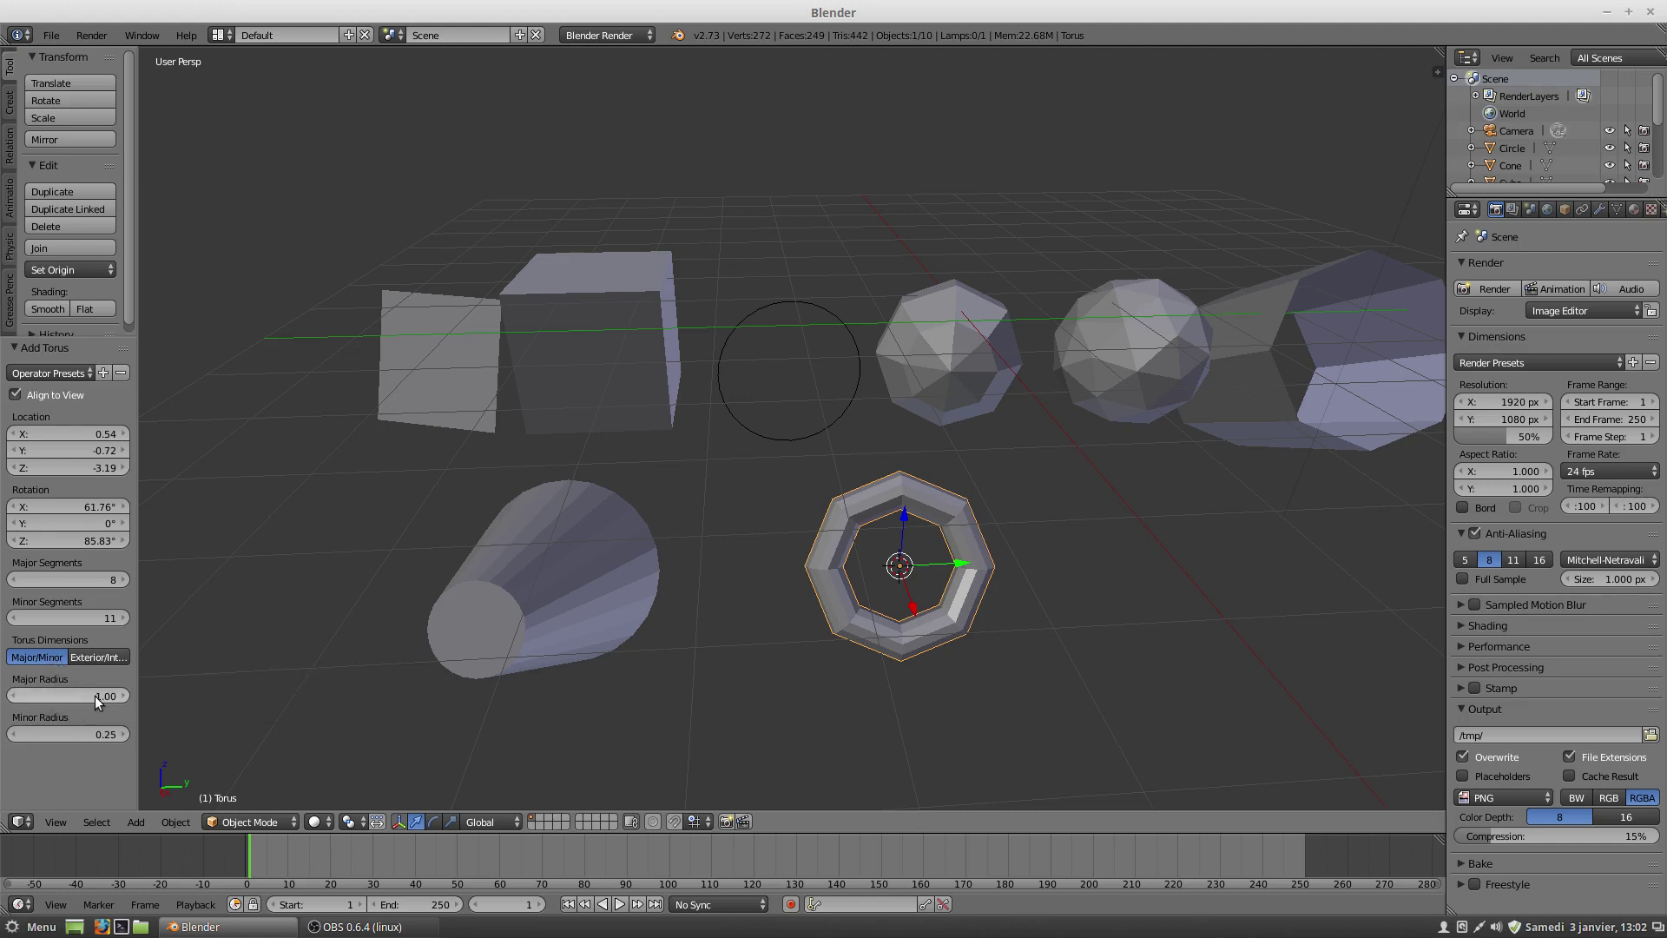
Step: Adjust the torus's thickness and size, ending with major radius 1.06 and minor radius 0.07
left_click_drag(99, 702, 205, 701)
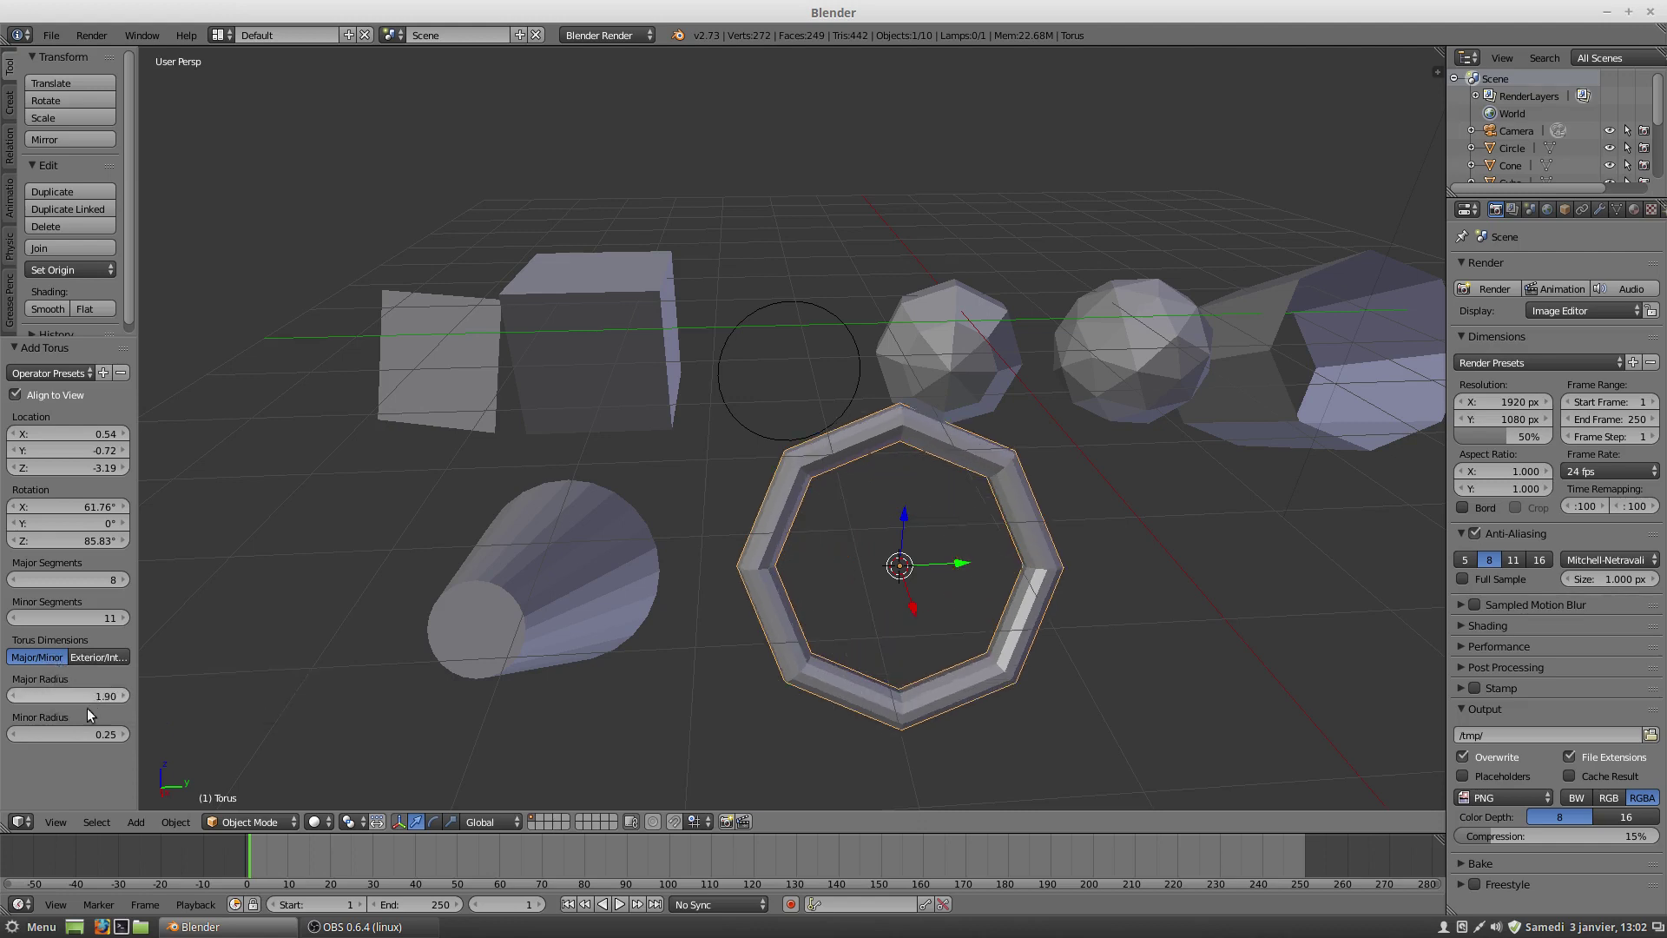
left_click_drag(87, 733, 186, 733)
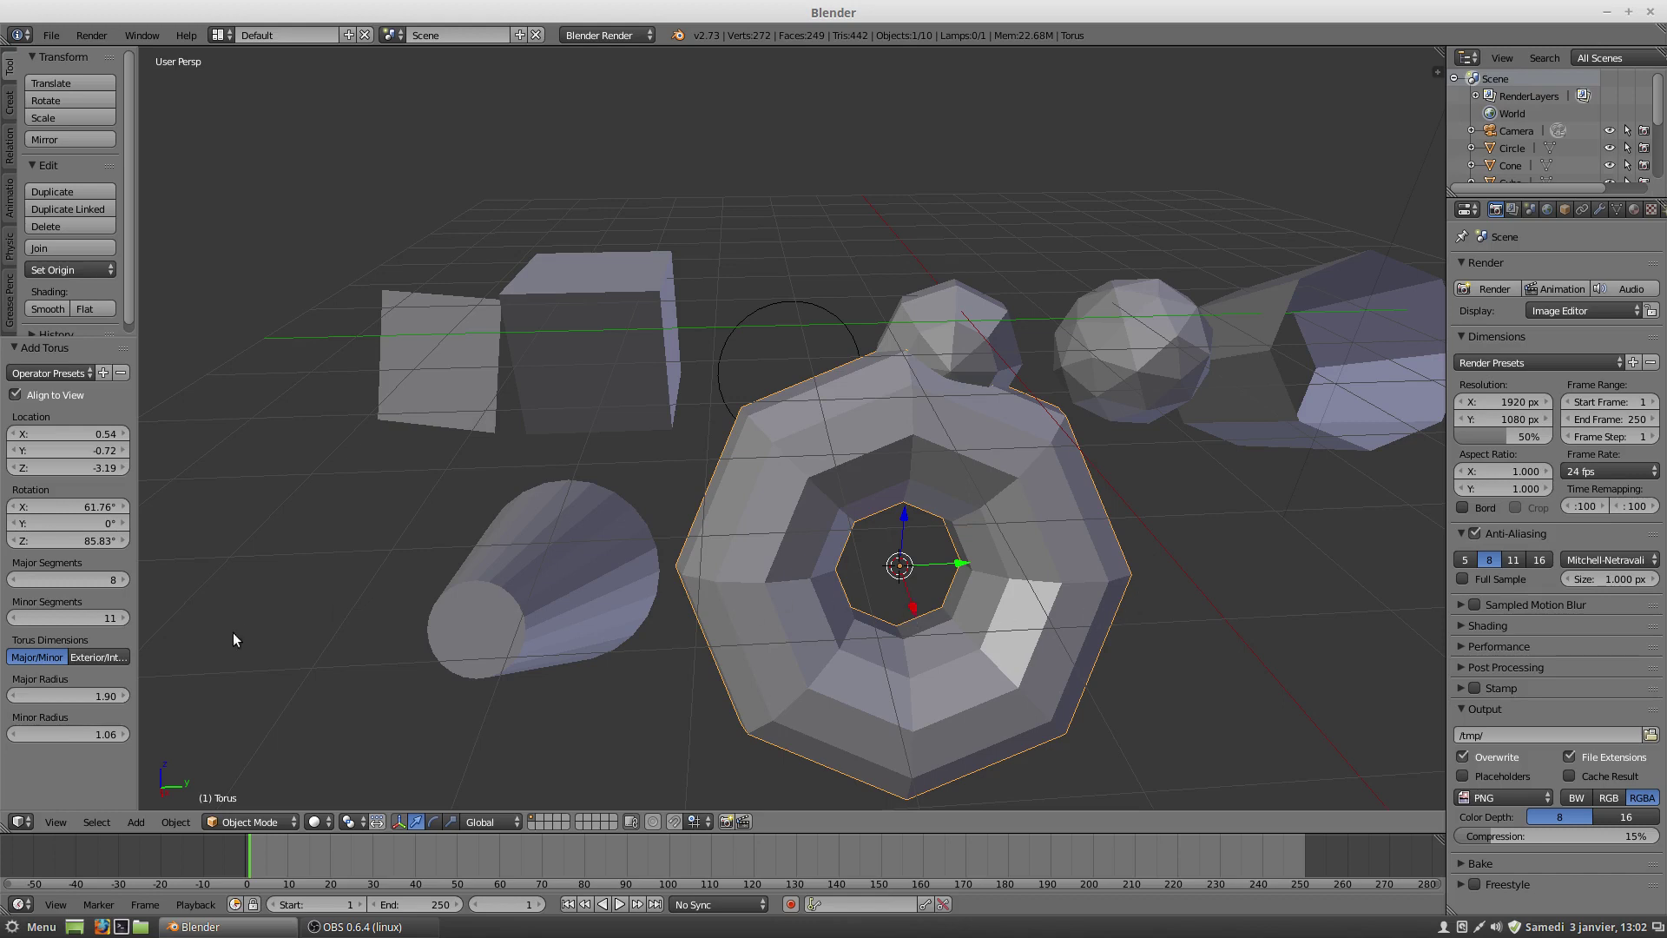
left_click_drag(120, 695, 1168, 628)
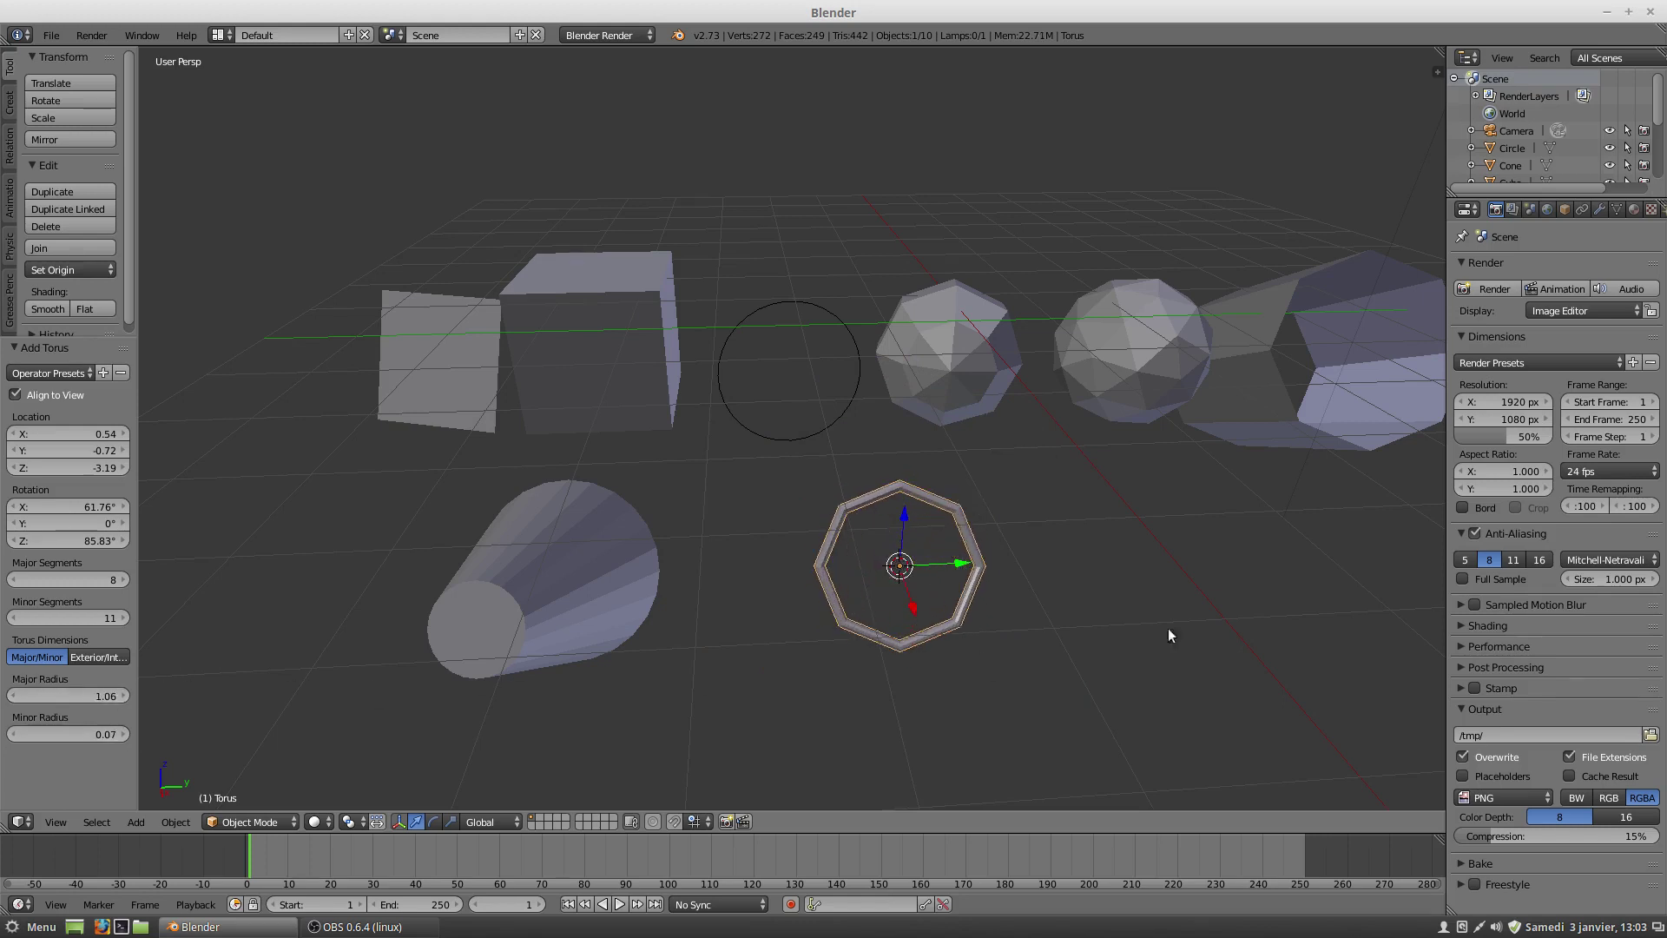
Step: Add a mesh grid beside the torus, in front of the ico sphere
scroll(1069, 604, "down", 2)
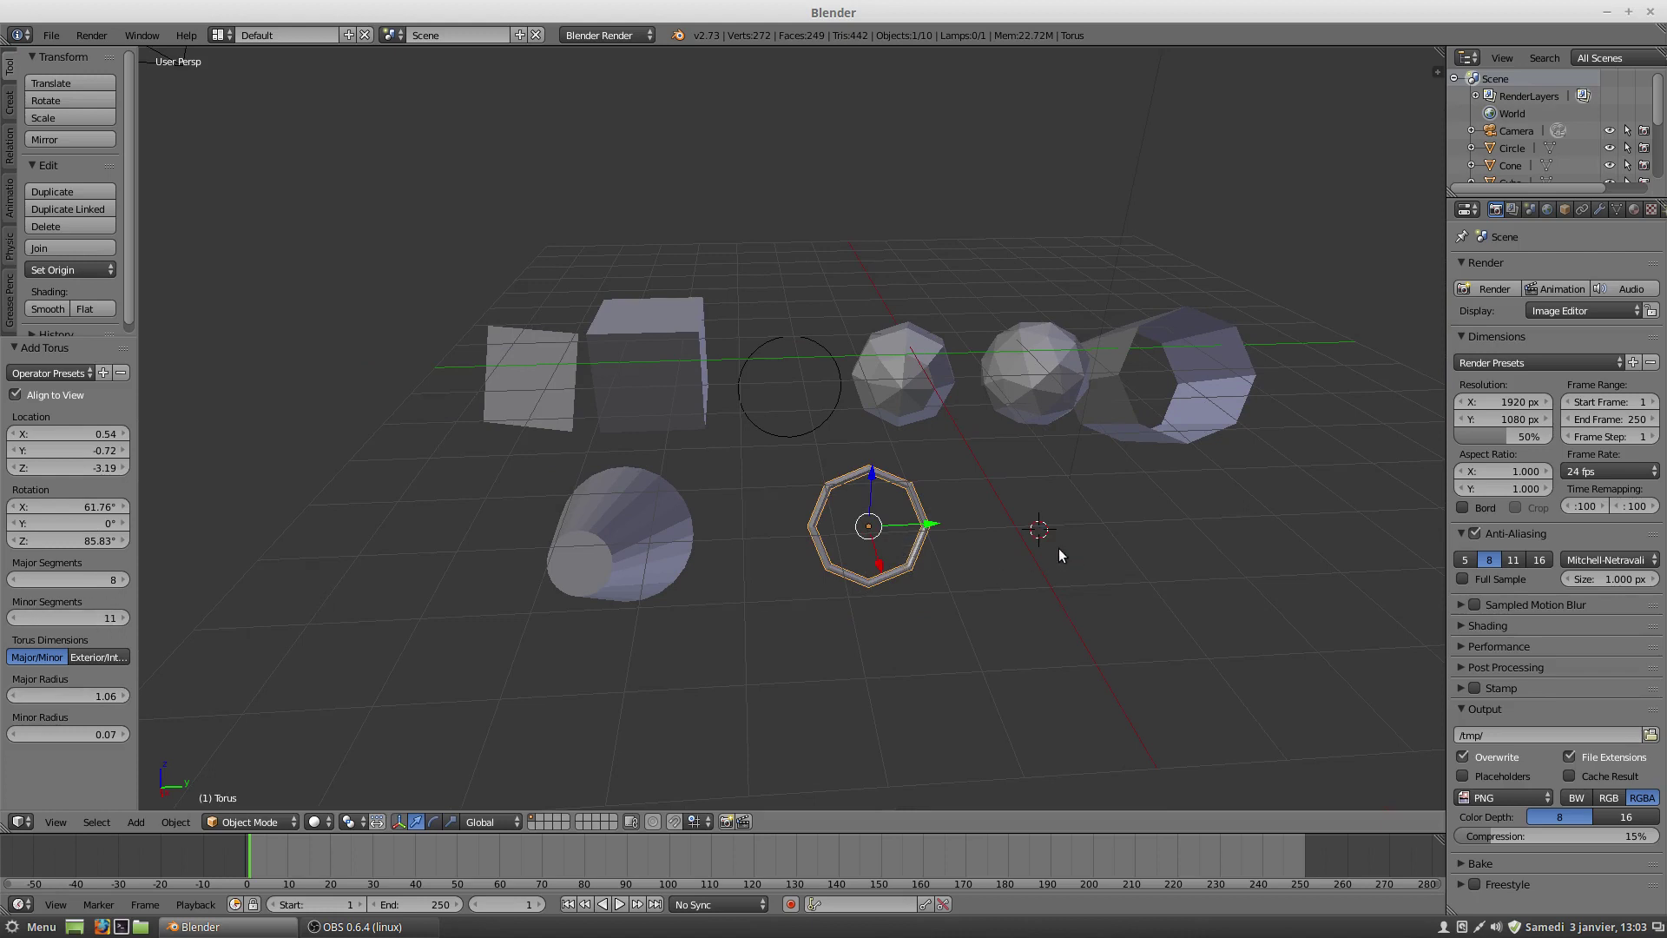
left_click(1056, 524)
key("shift+a")
mouse_move(1057, 540)
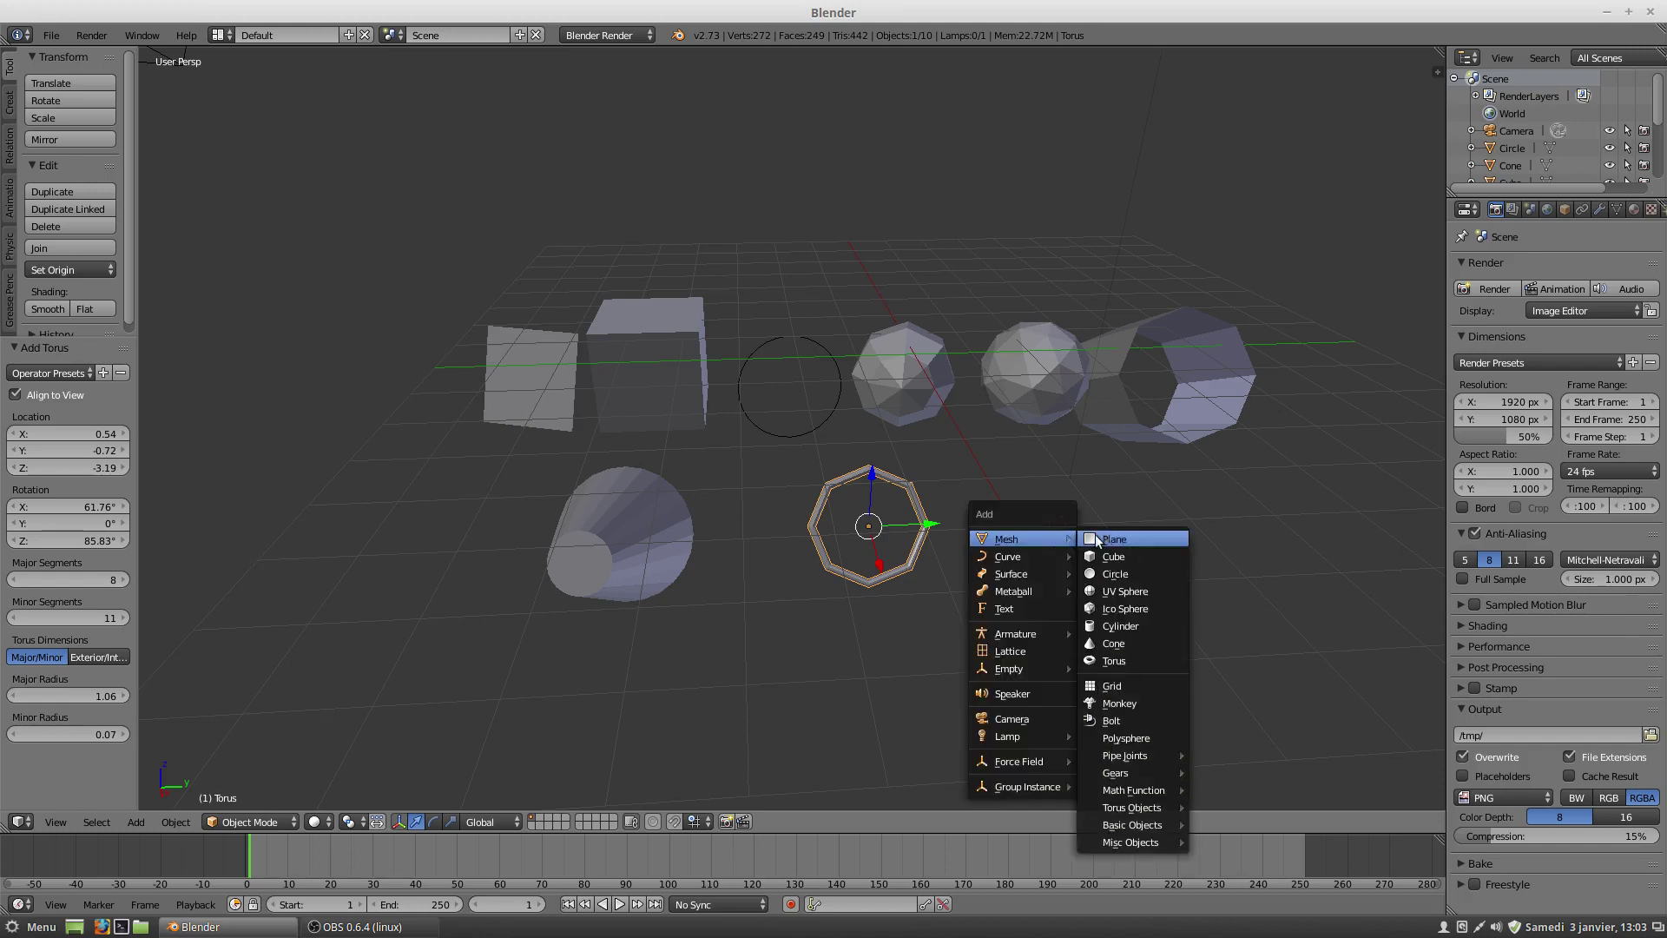
left_click(1140, 686)
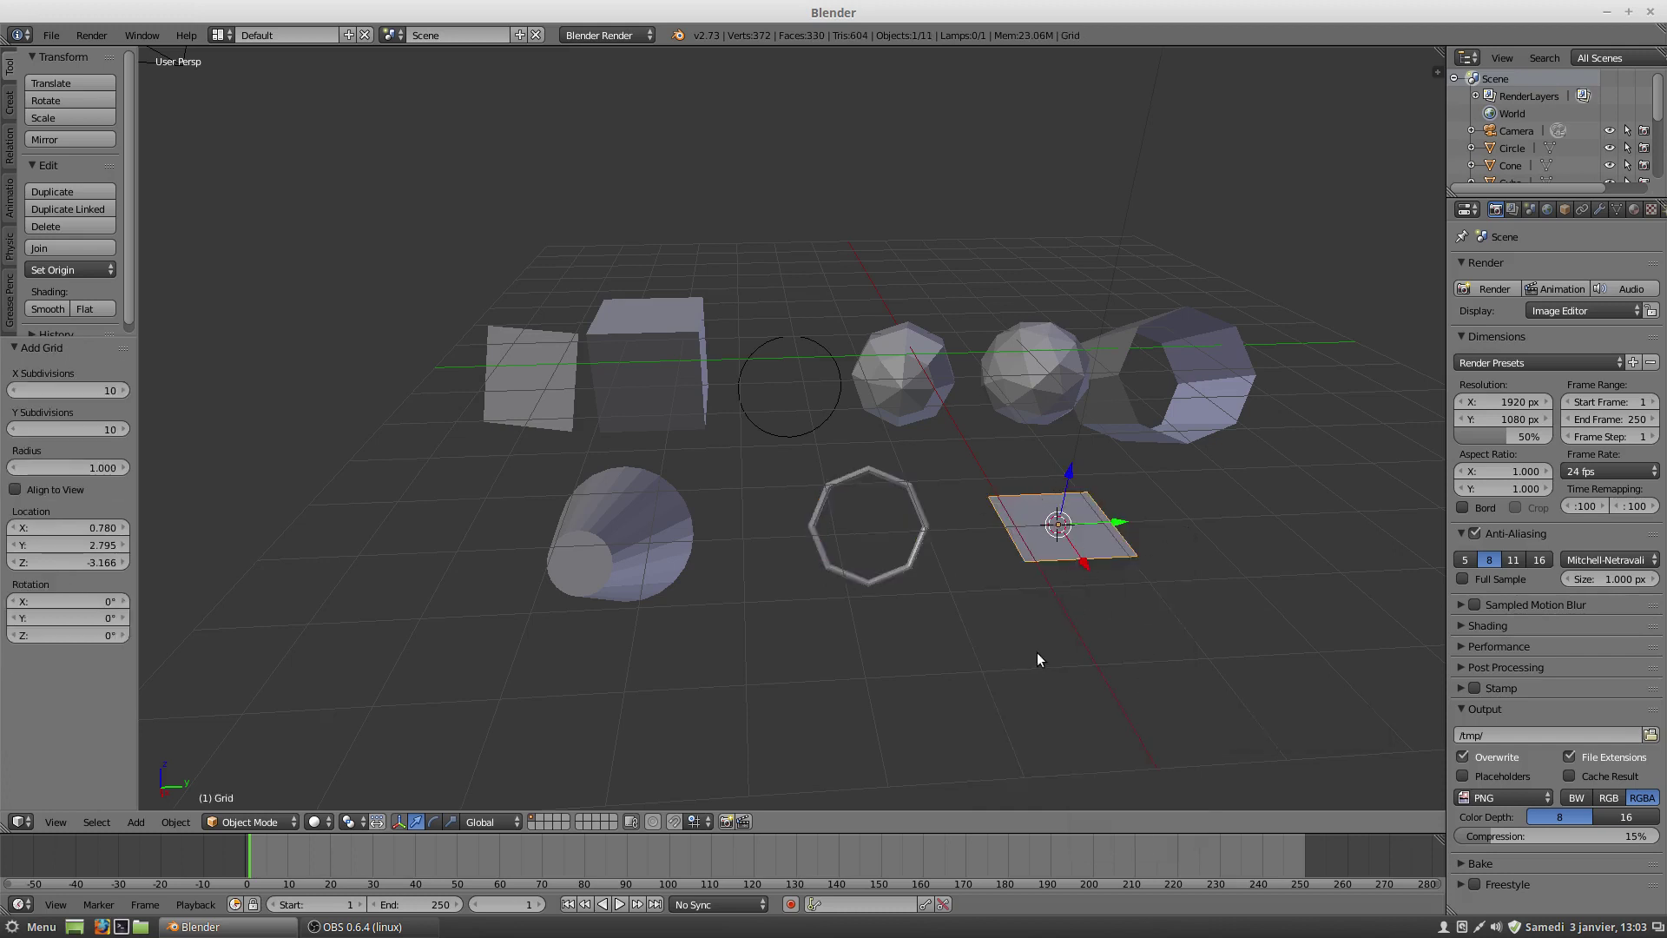
Step: Scale the grid uniformly by about 7.92 and check its subdivisions in Edit Mode before returning to Object Mode
key("s")
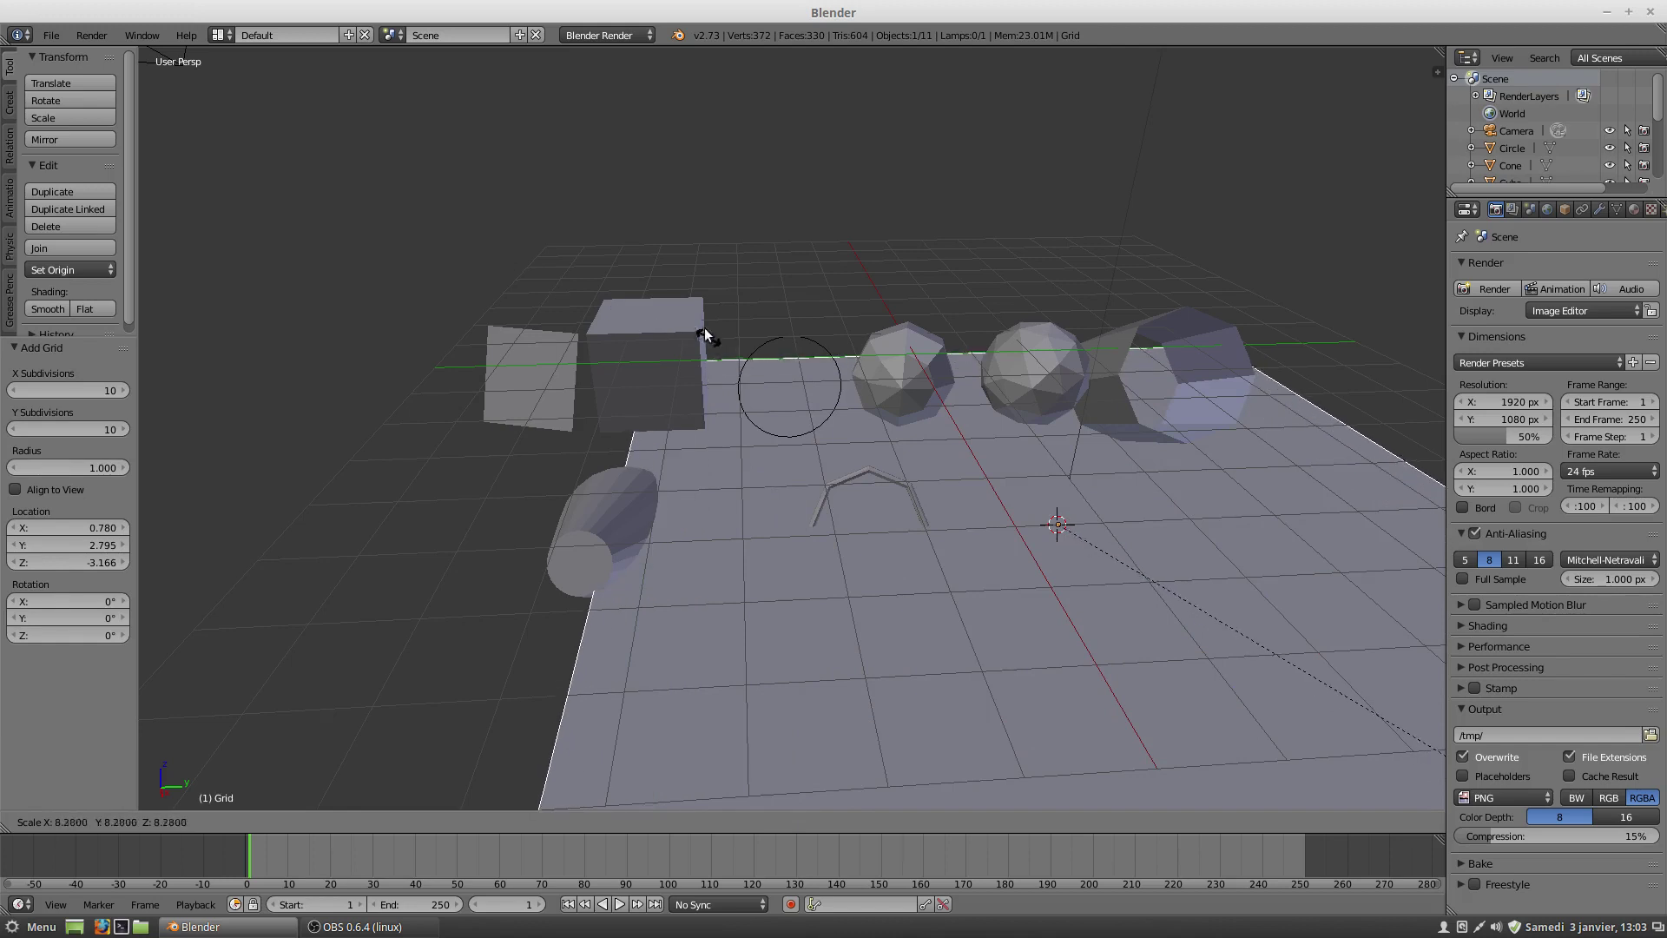
left_click(679, 293)
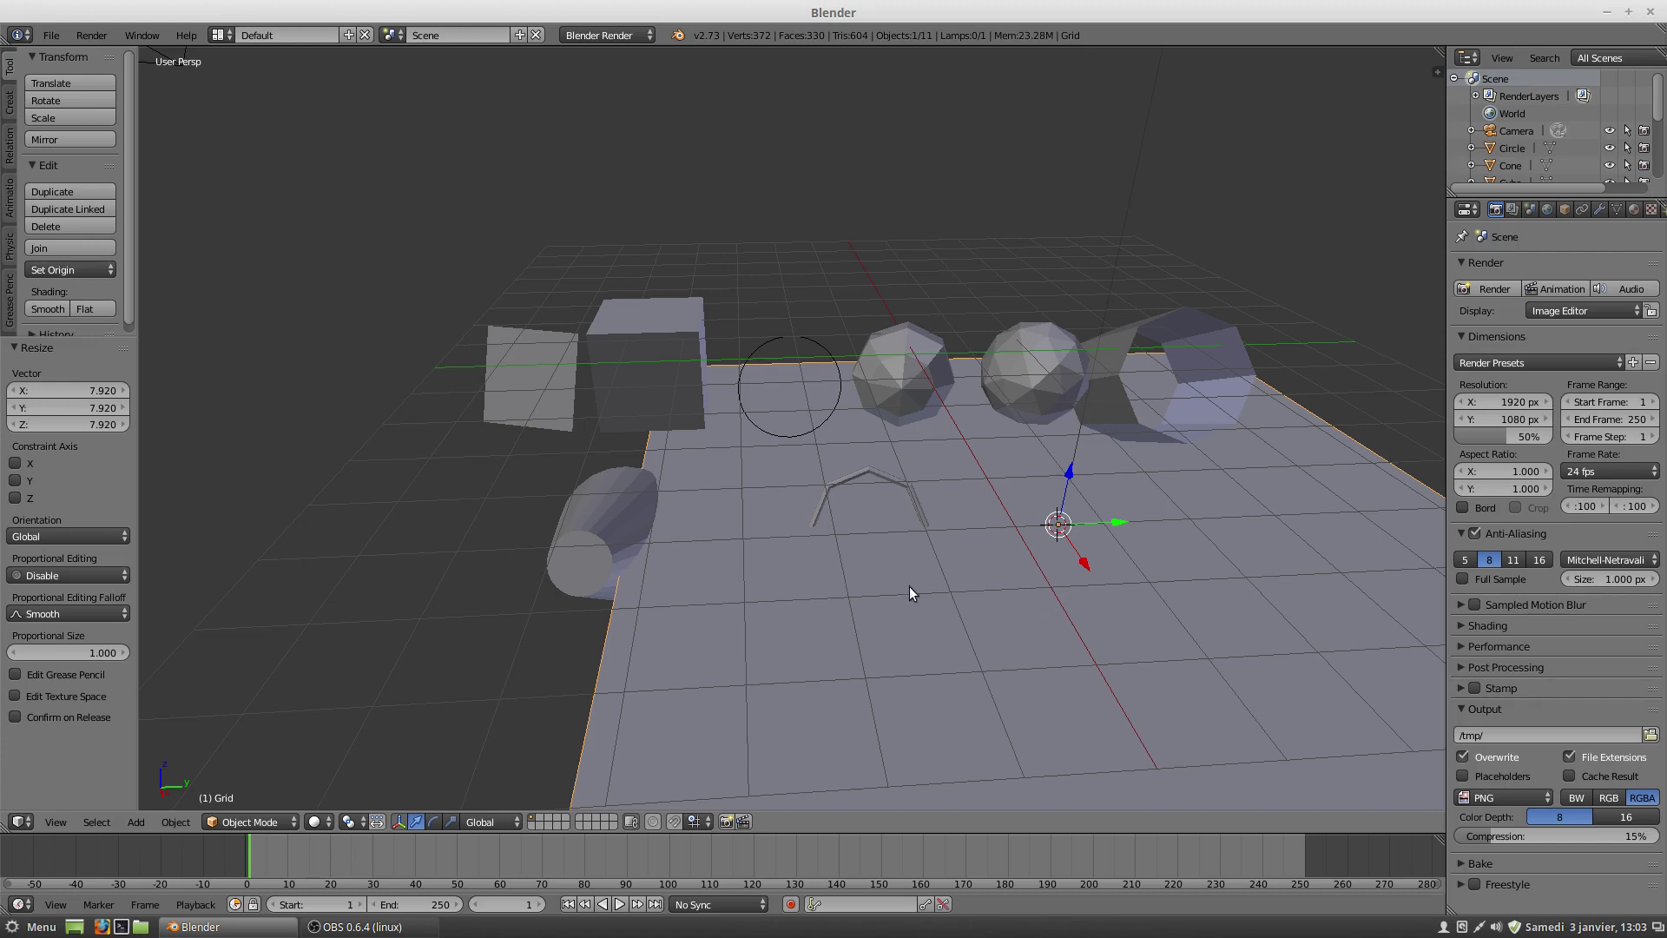
key("Tab")
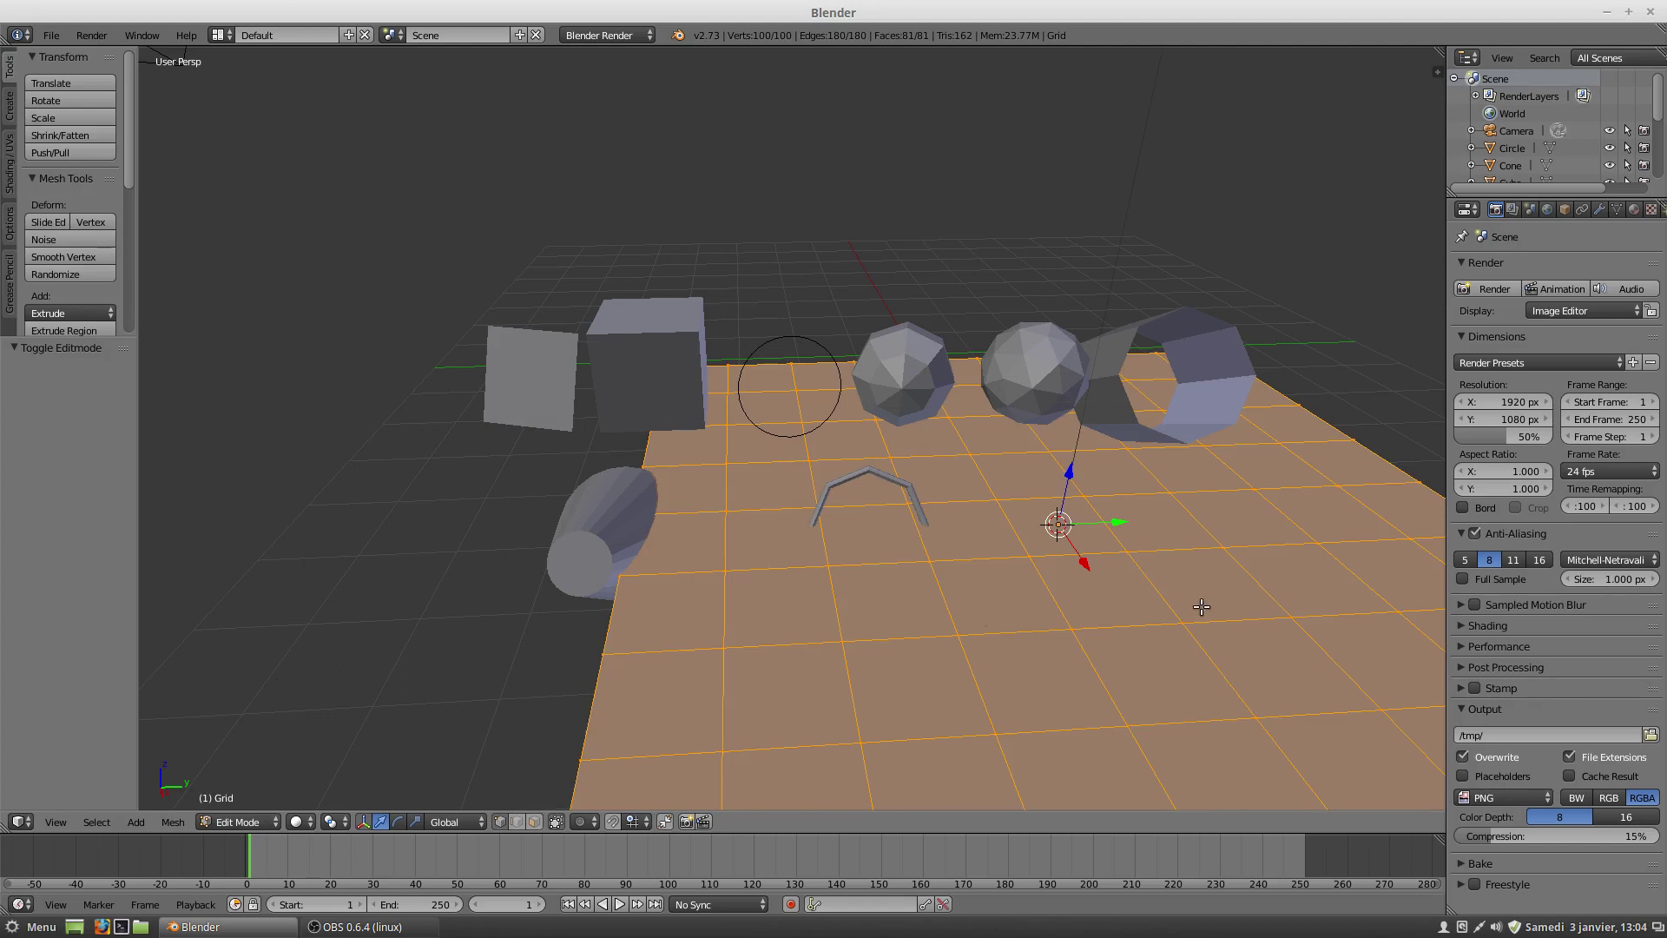
key("Tab")
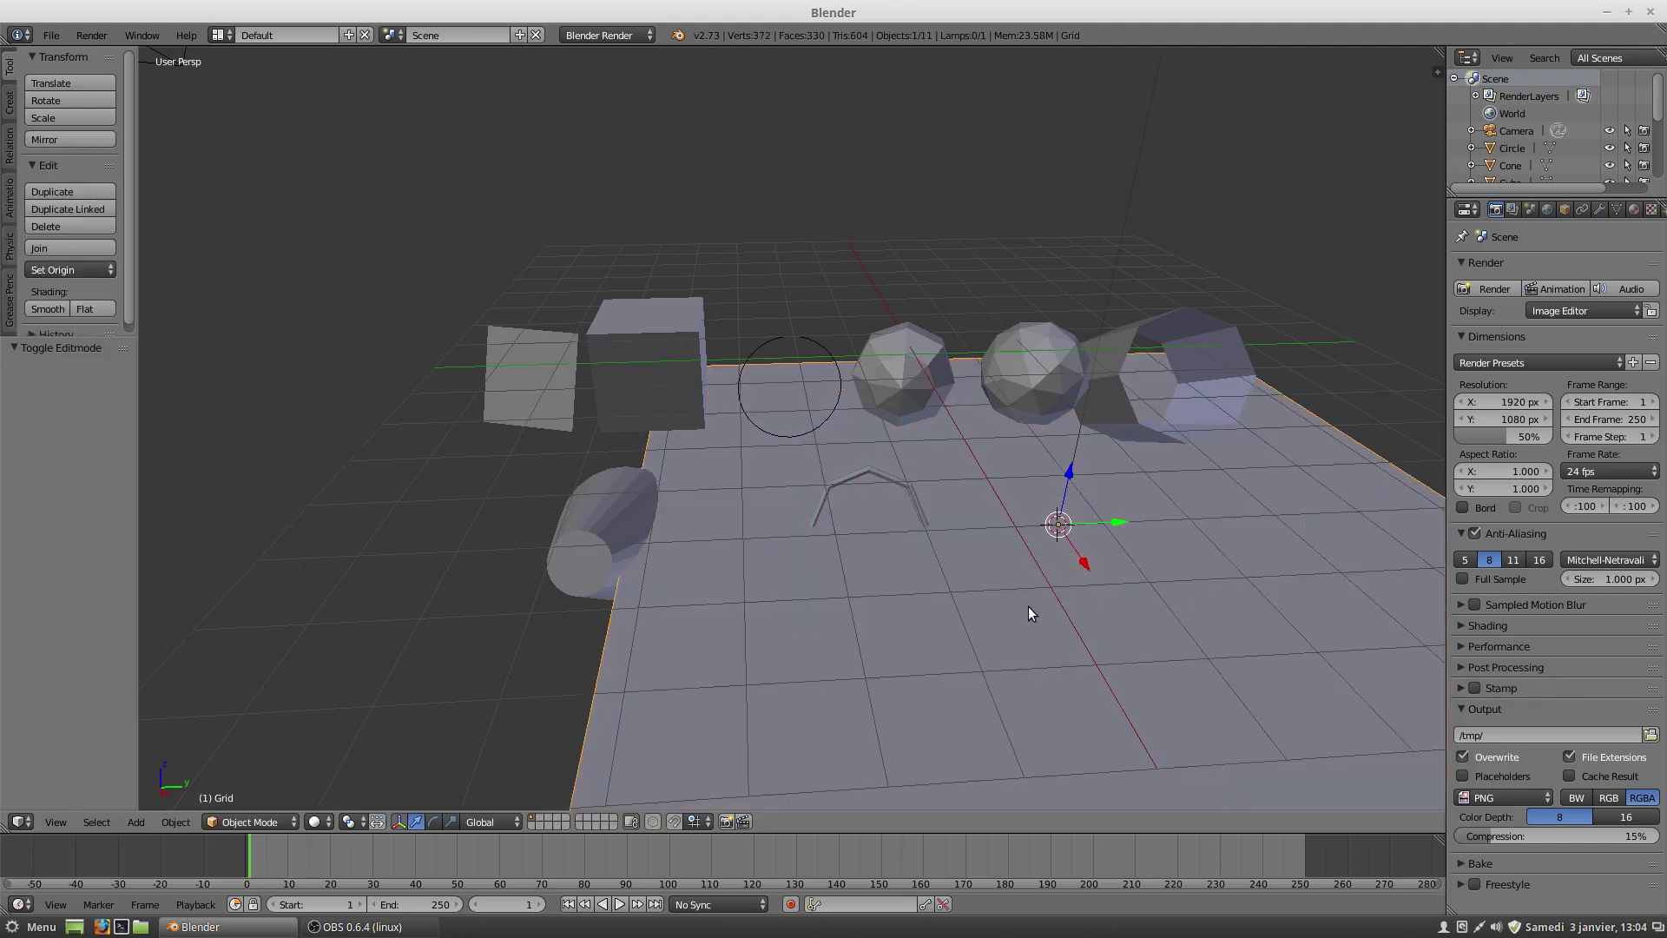
Step: Add a monkey mesh in front of the cone, near the edge of the enlarged grid
scroll(1030, 604, "down", 2)
left_click(705, 598)
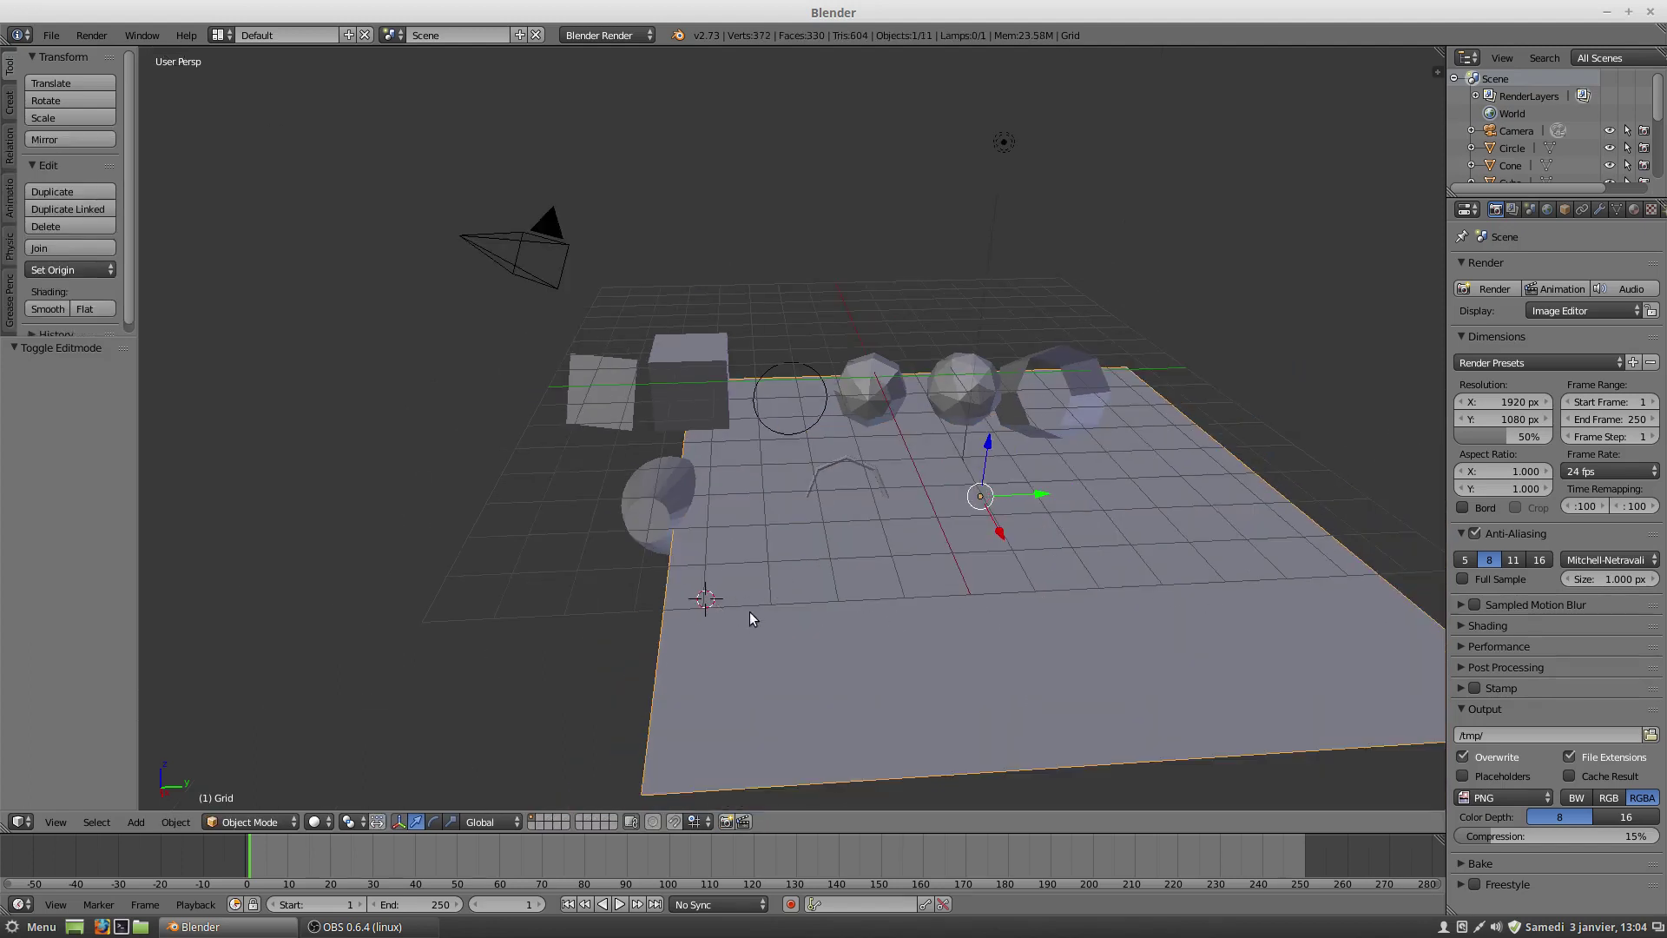
key("shift+a")
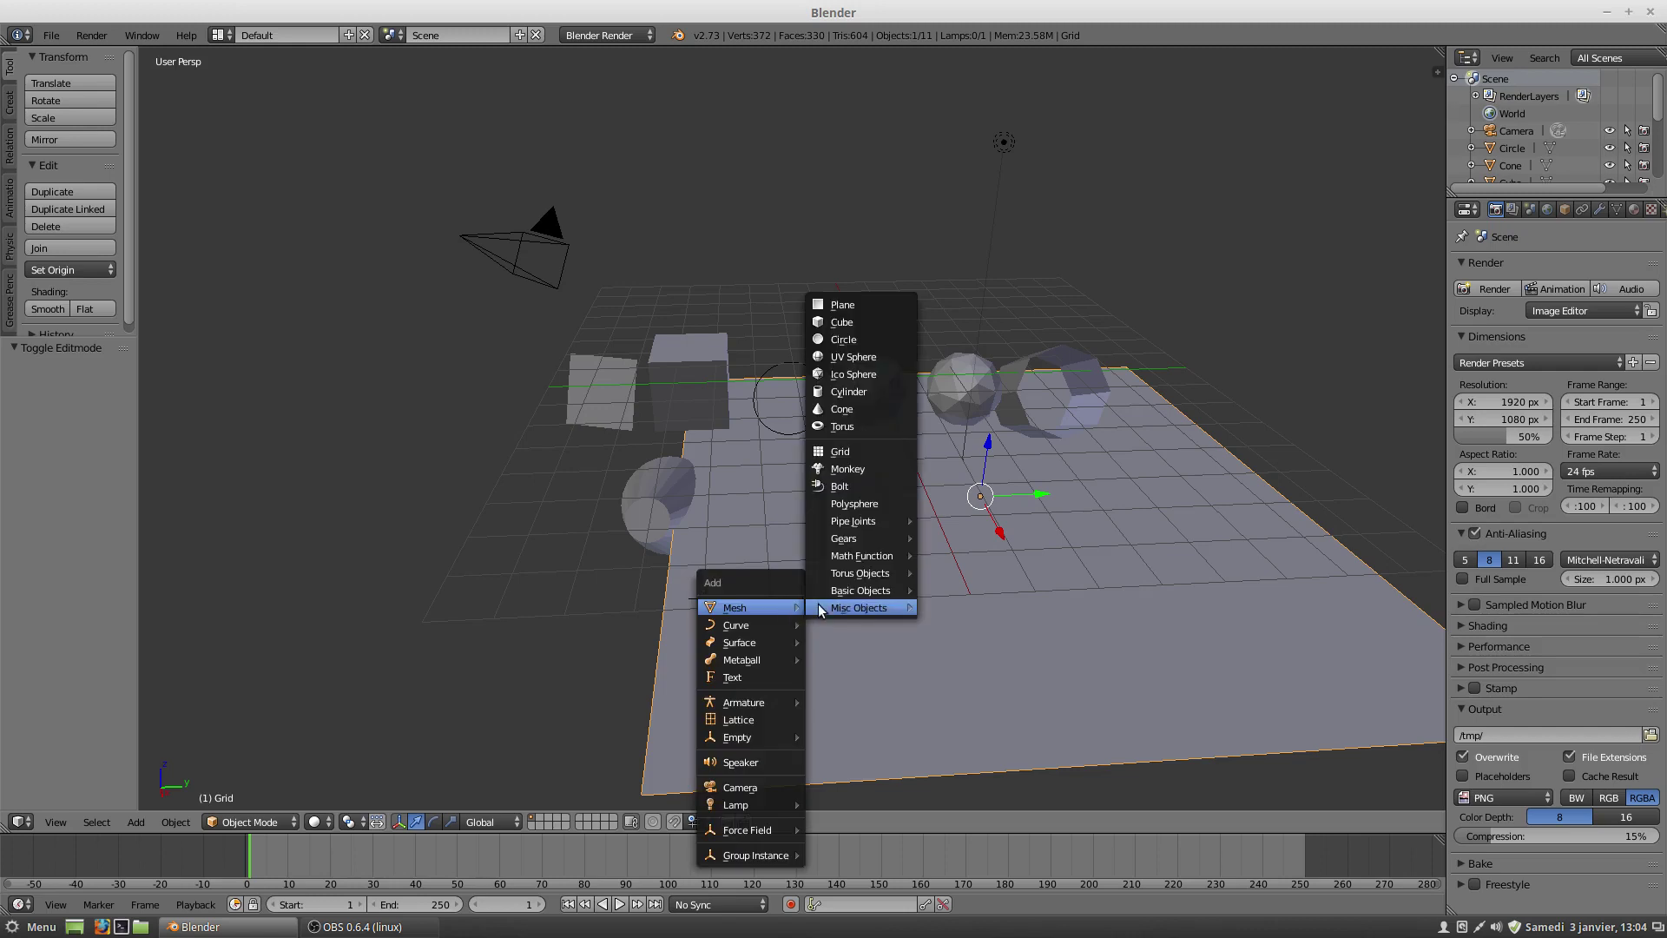
mouse_move(822, 600)
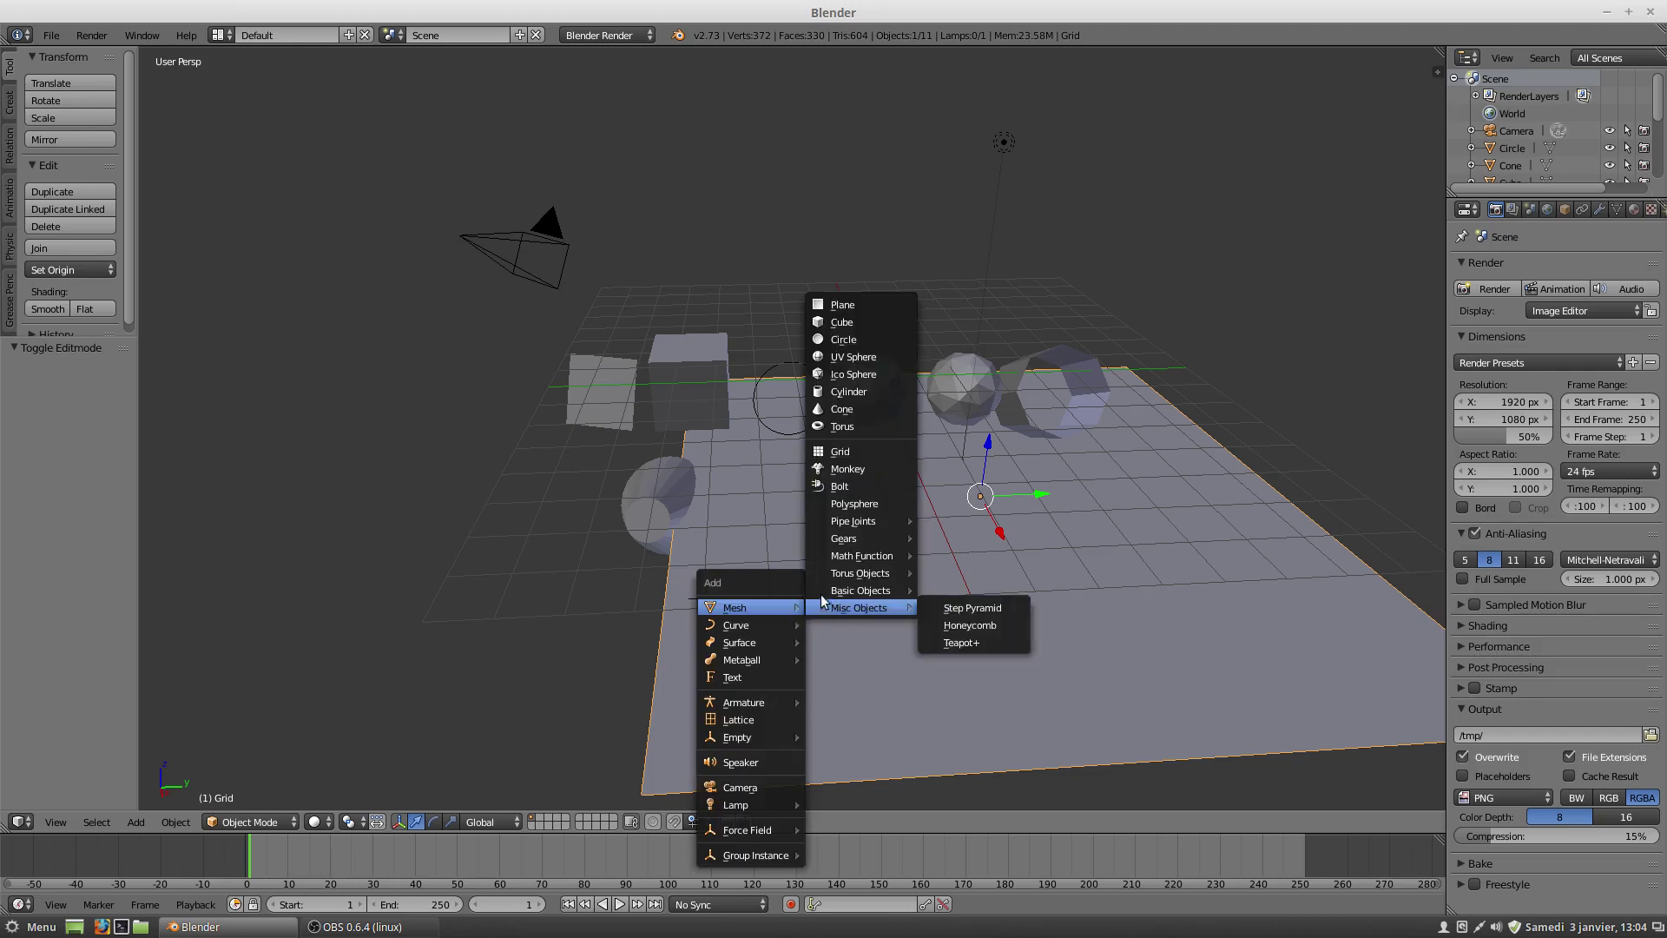
left_click(834, 471)
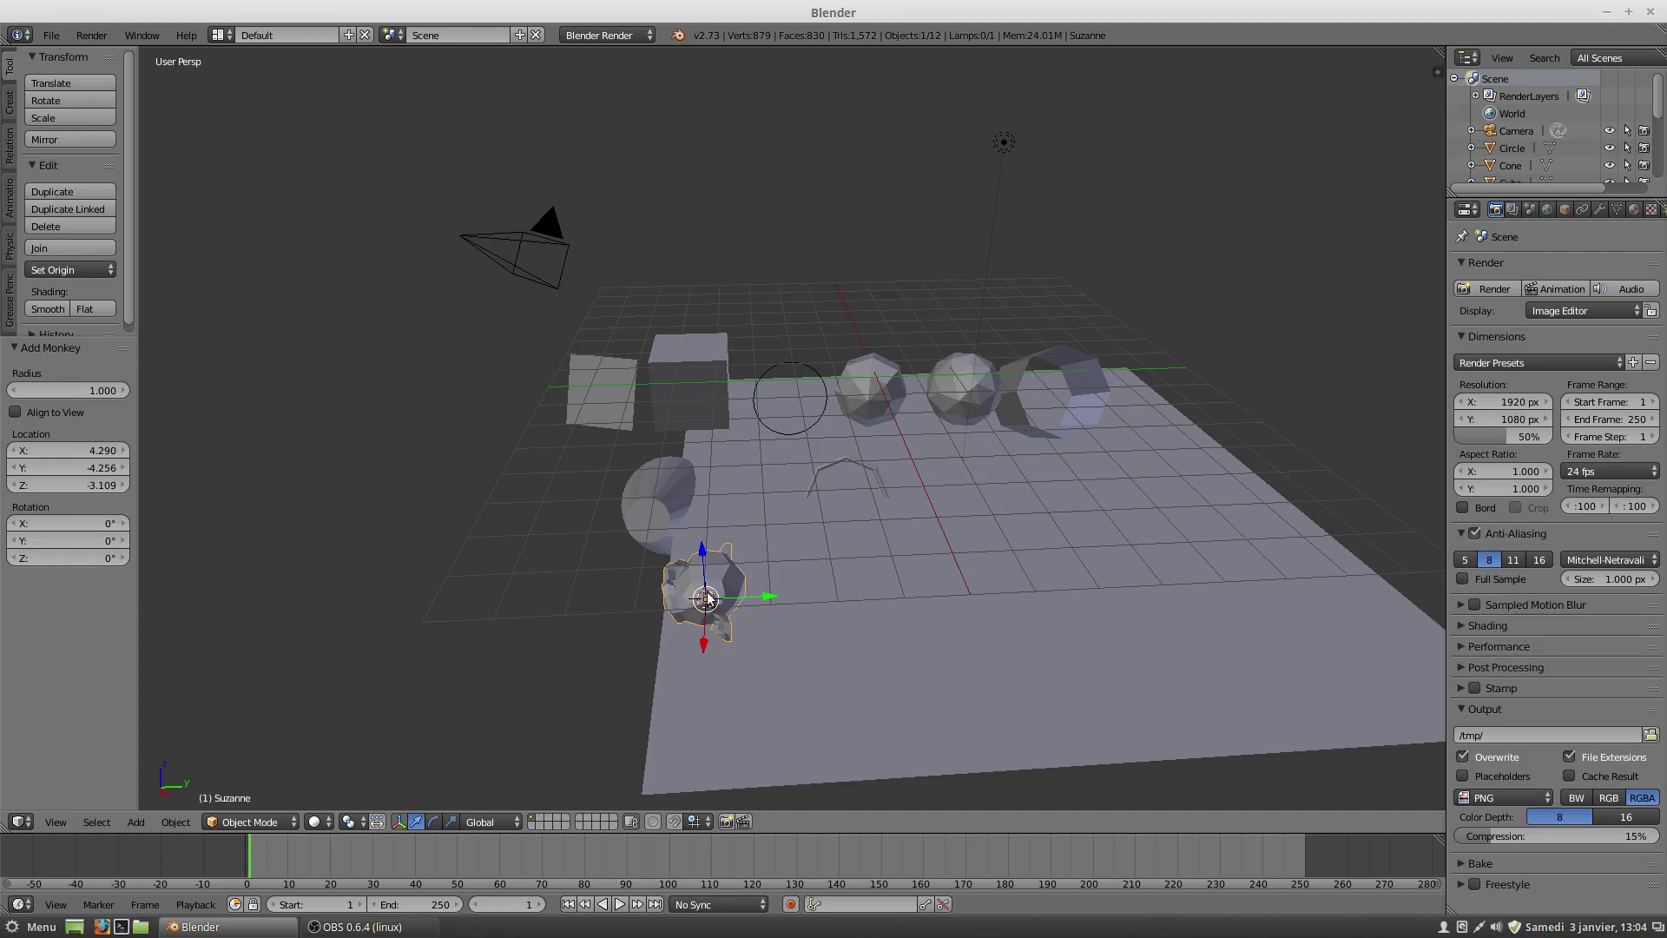
Step: Move the monkey up 3.400 along the Z axis and set the move's orientation to Local
left_click_drag(702, 554, 690, 429)
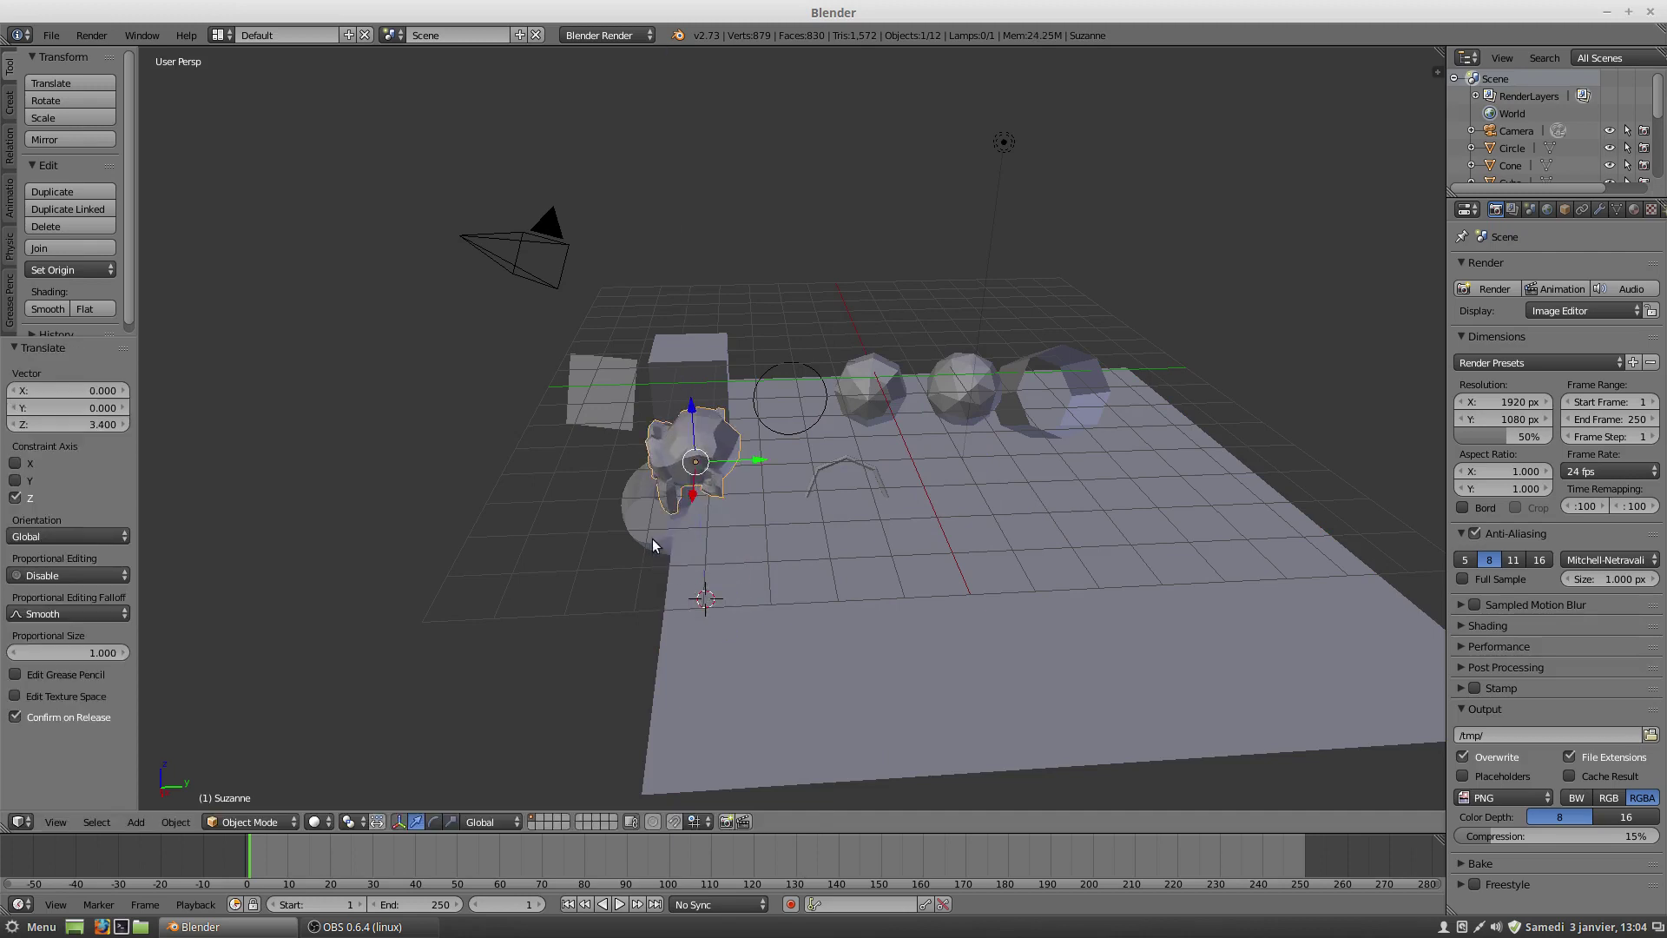
middle_click_drag(657, 545, 965, 462)
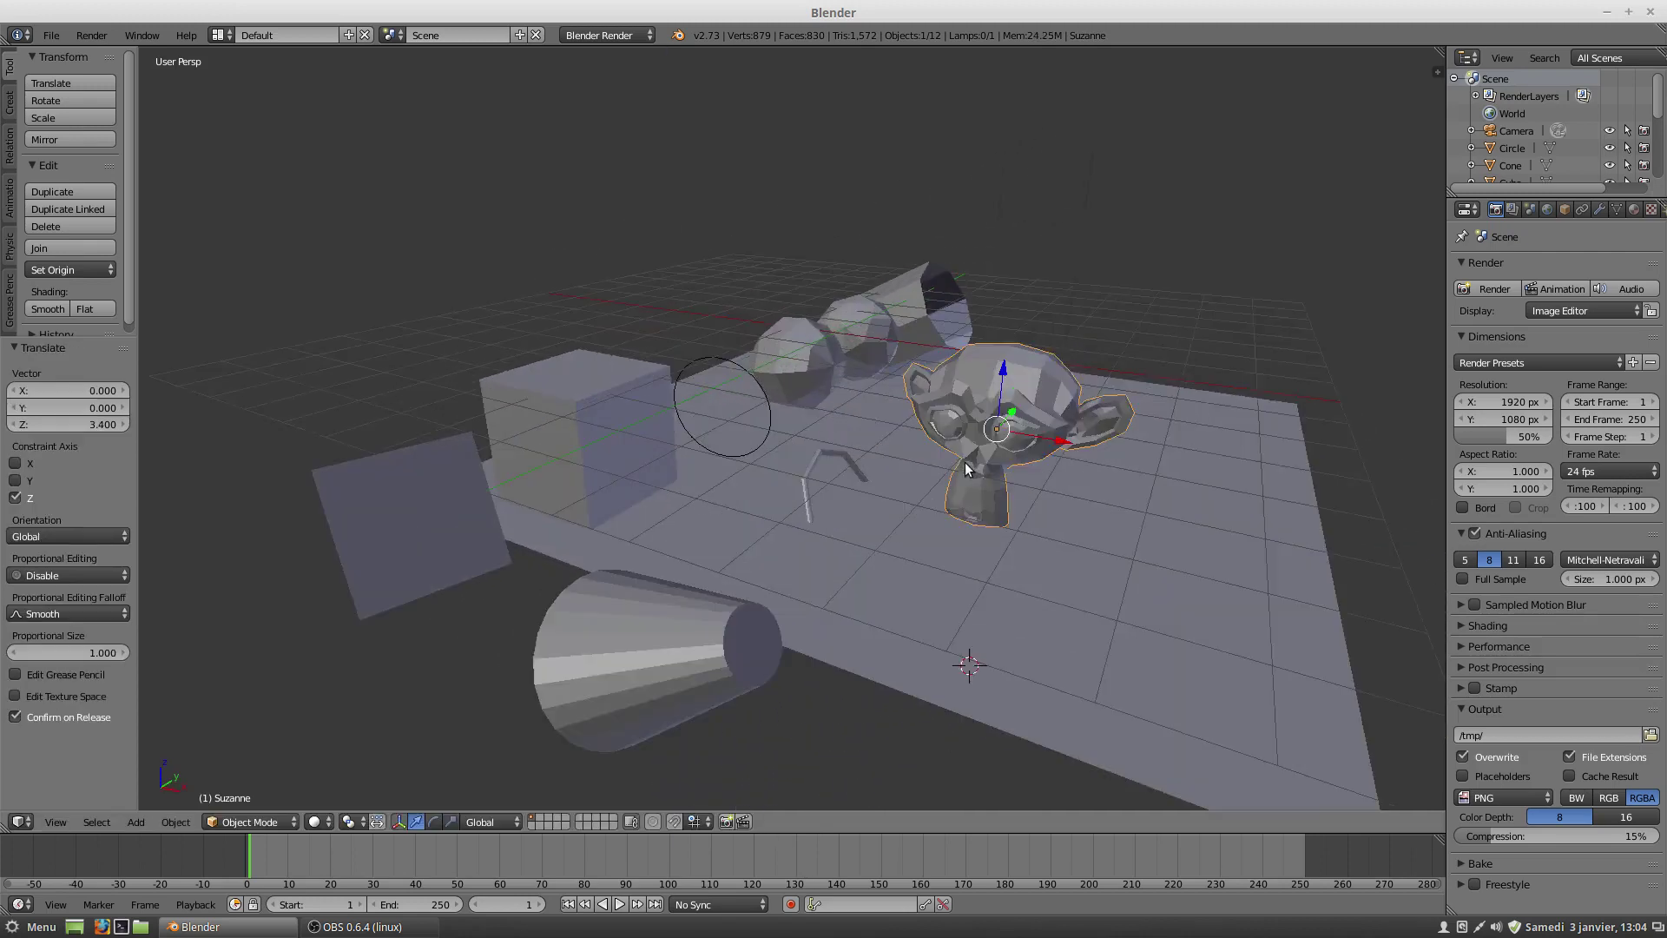
scroll(967, 460, "up", 2)
middle_click_drag(1108, 466, 985, 487)
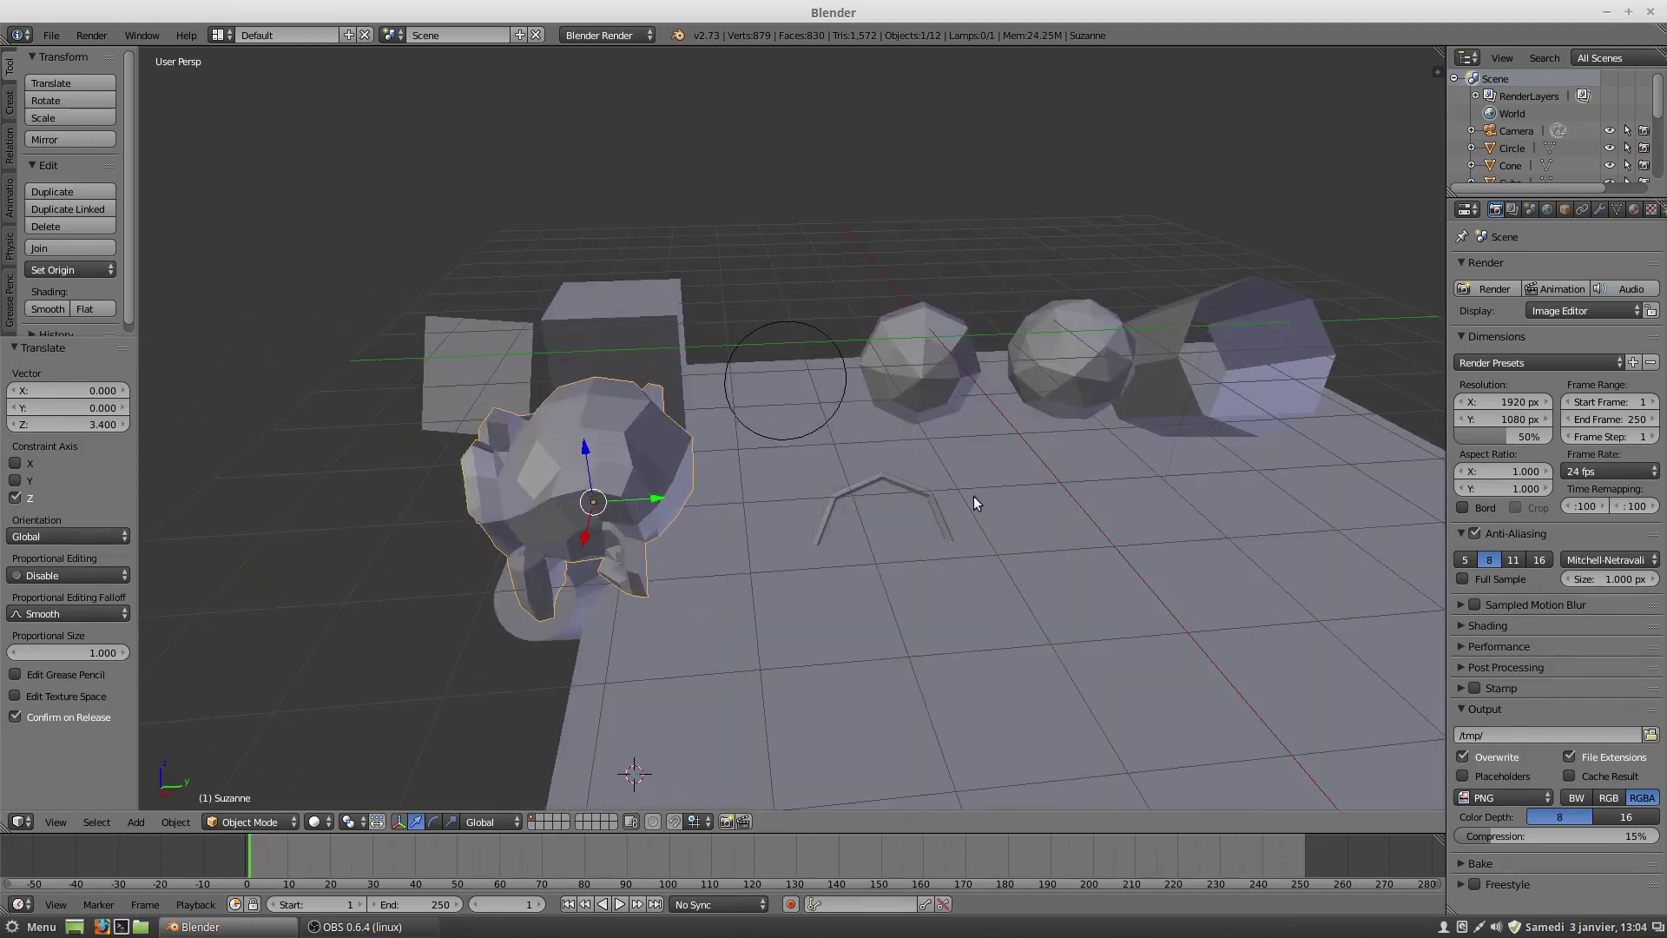
left_click(76, 537)
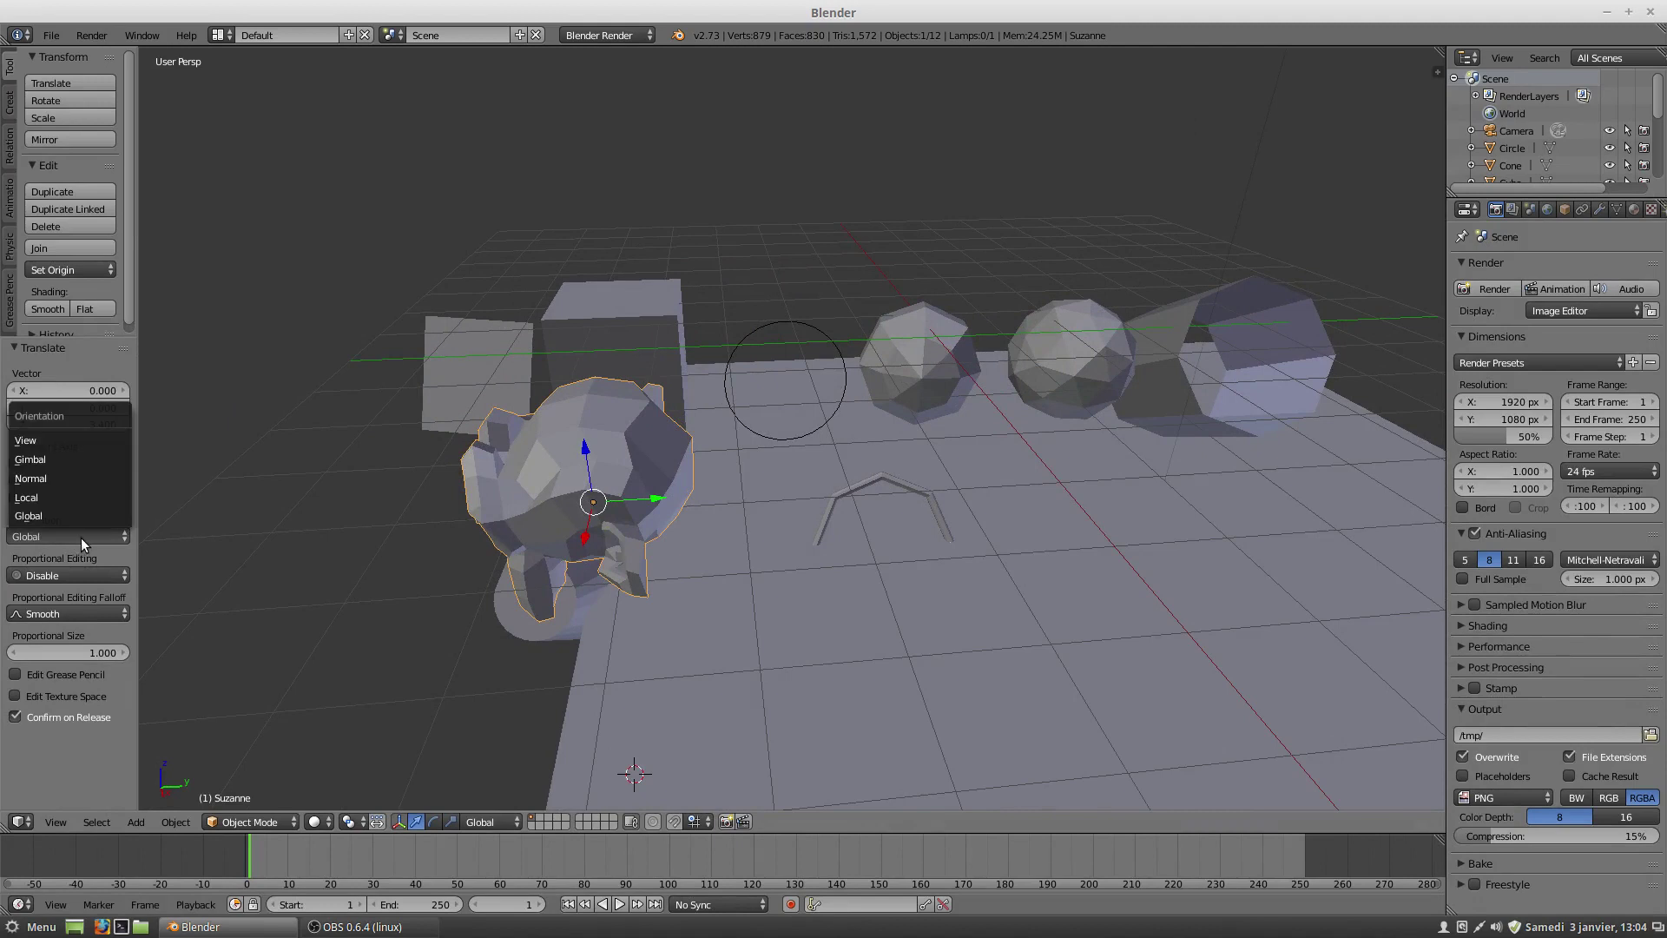
left_click(51, 497)
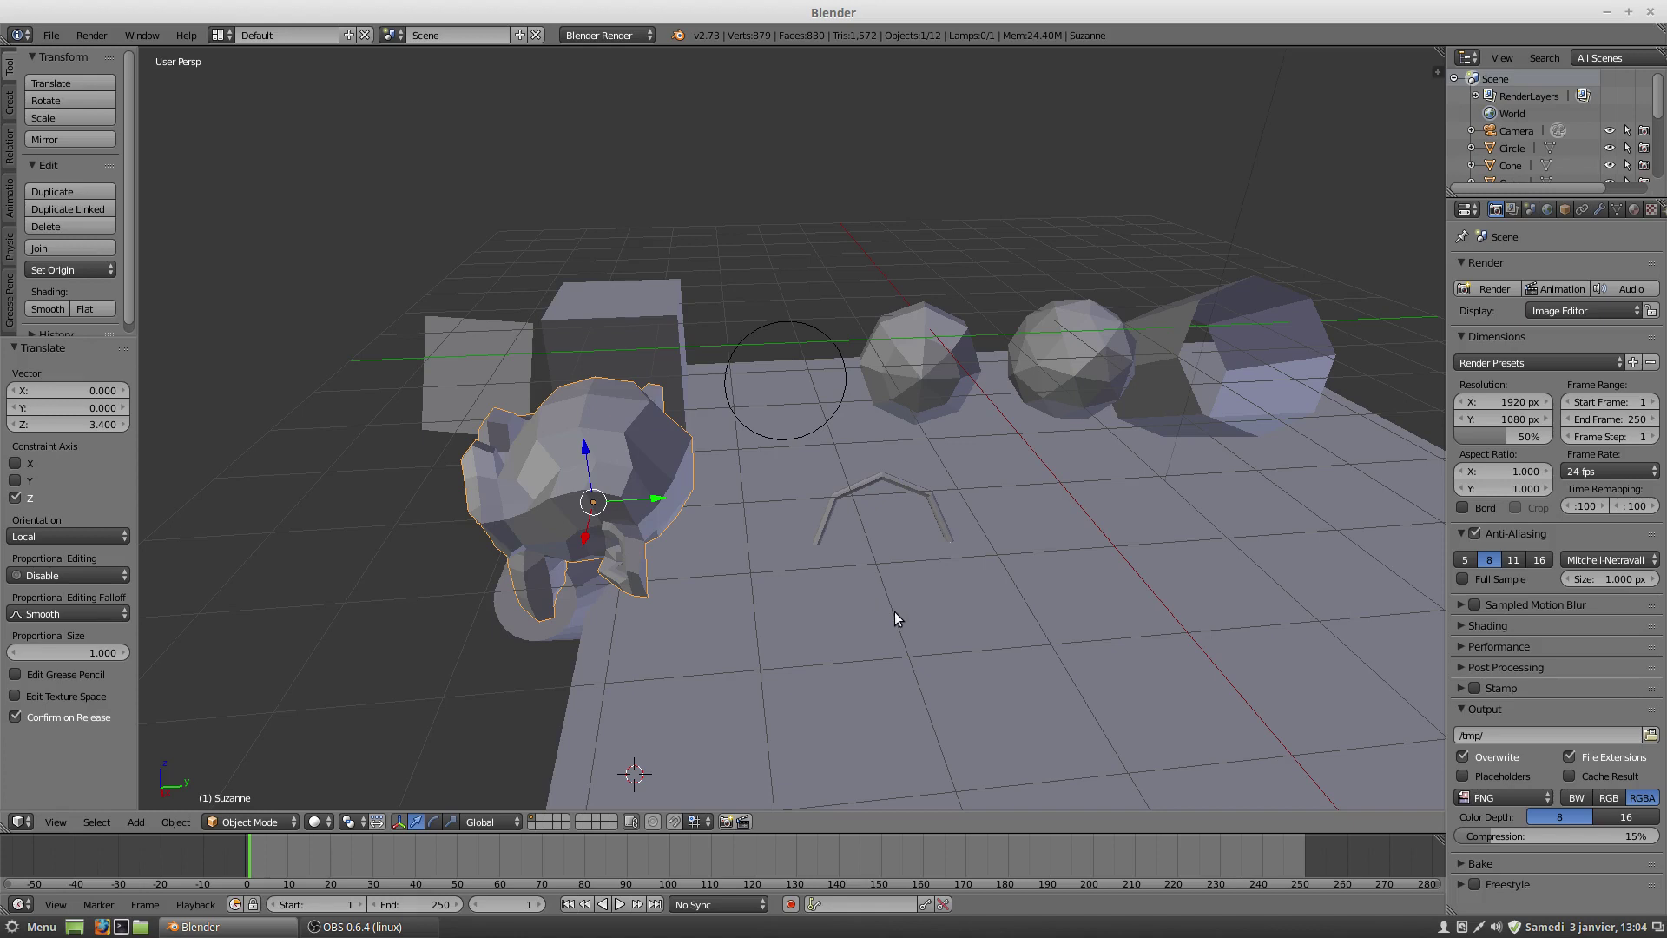
Step: Try the Edit Grease Pencil and Edit Texture Space options on the monkey's move, and turn both off again
left_click(30, 678)
left_click(45, 696)
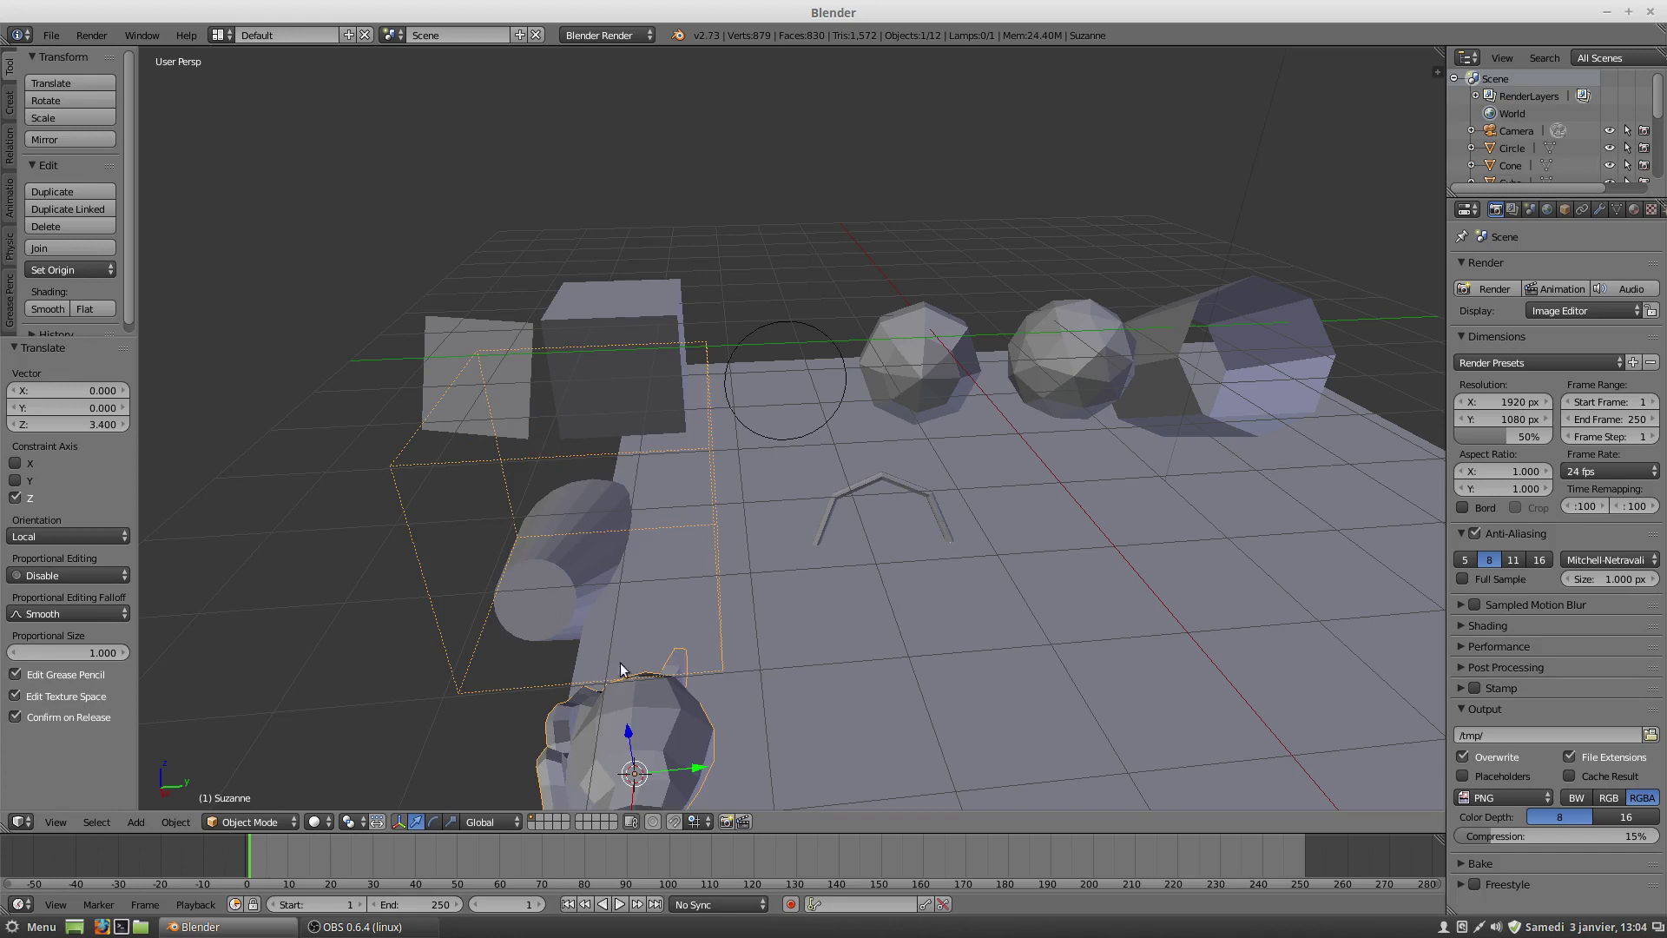
scroll(640, 655, "down", 2)
middle_click_drag(834, 582, 933, 587)
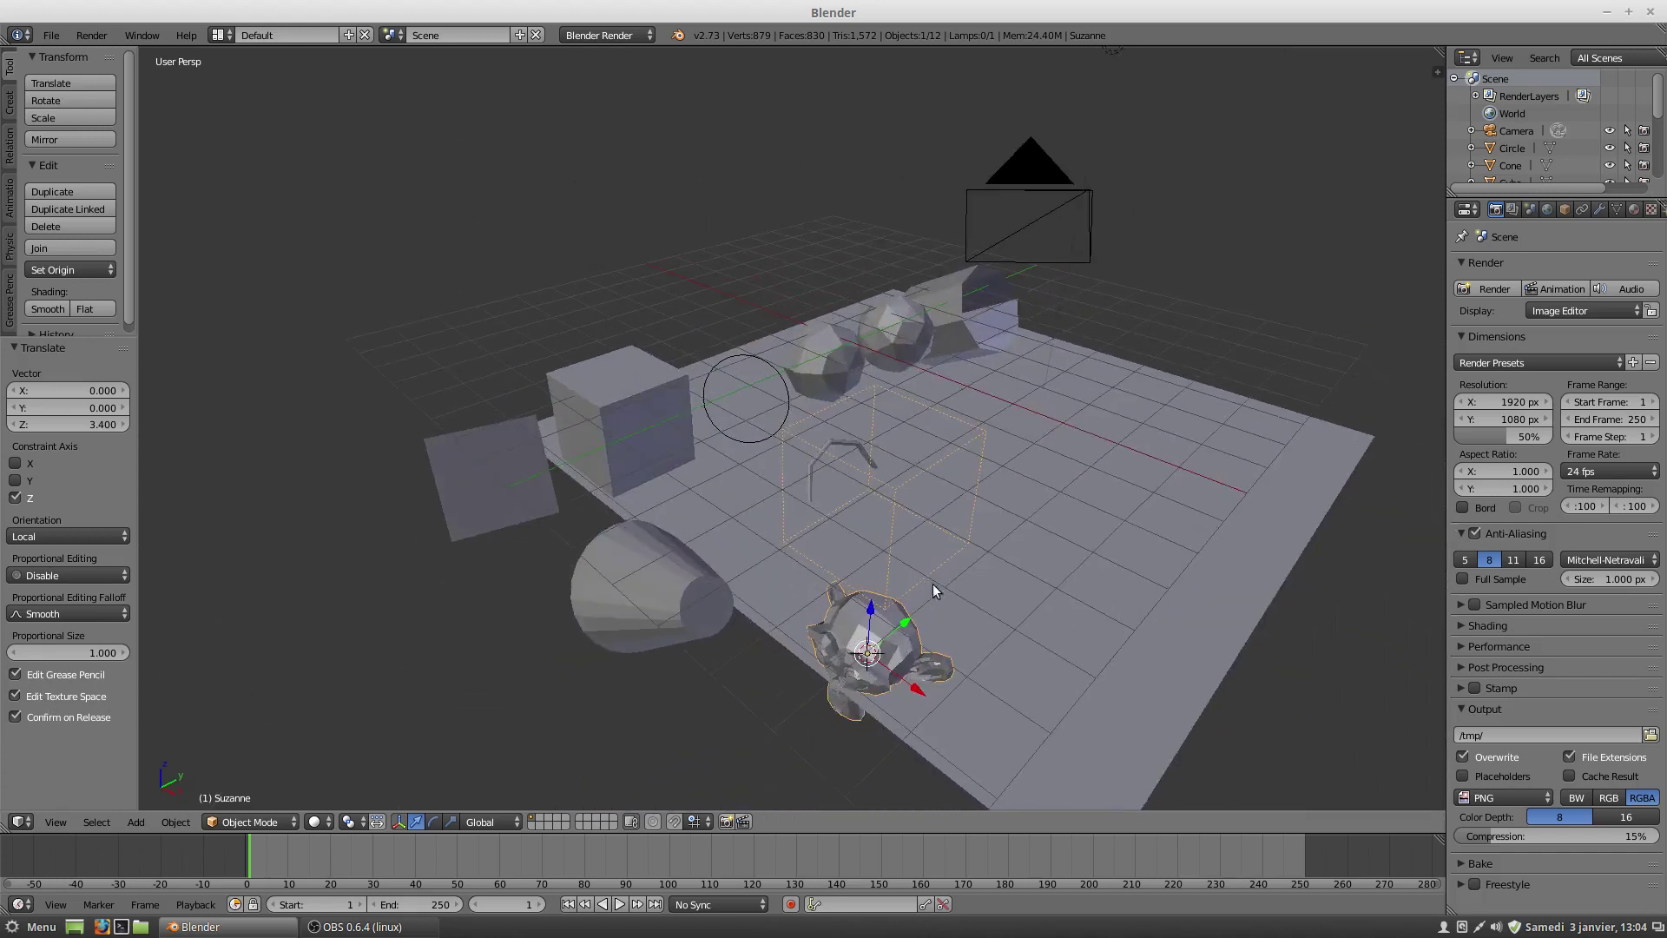
left_click(15, 696)
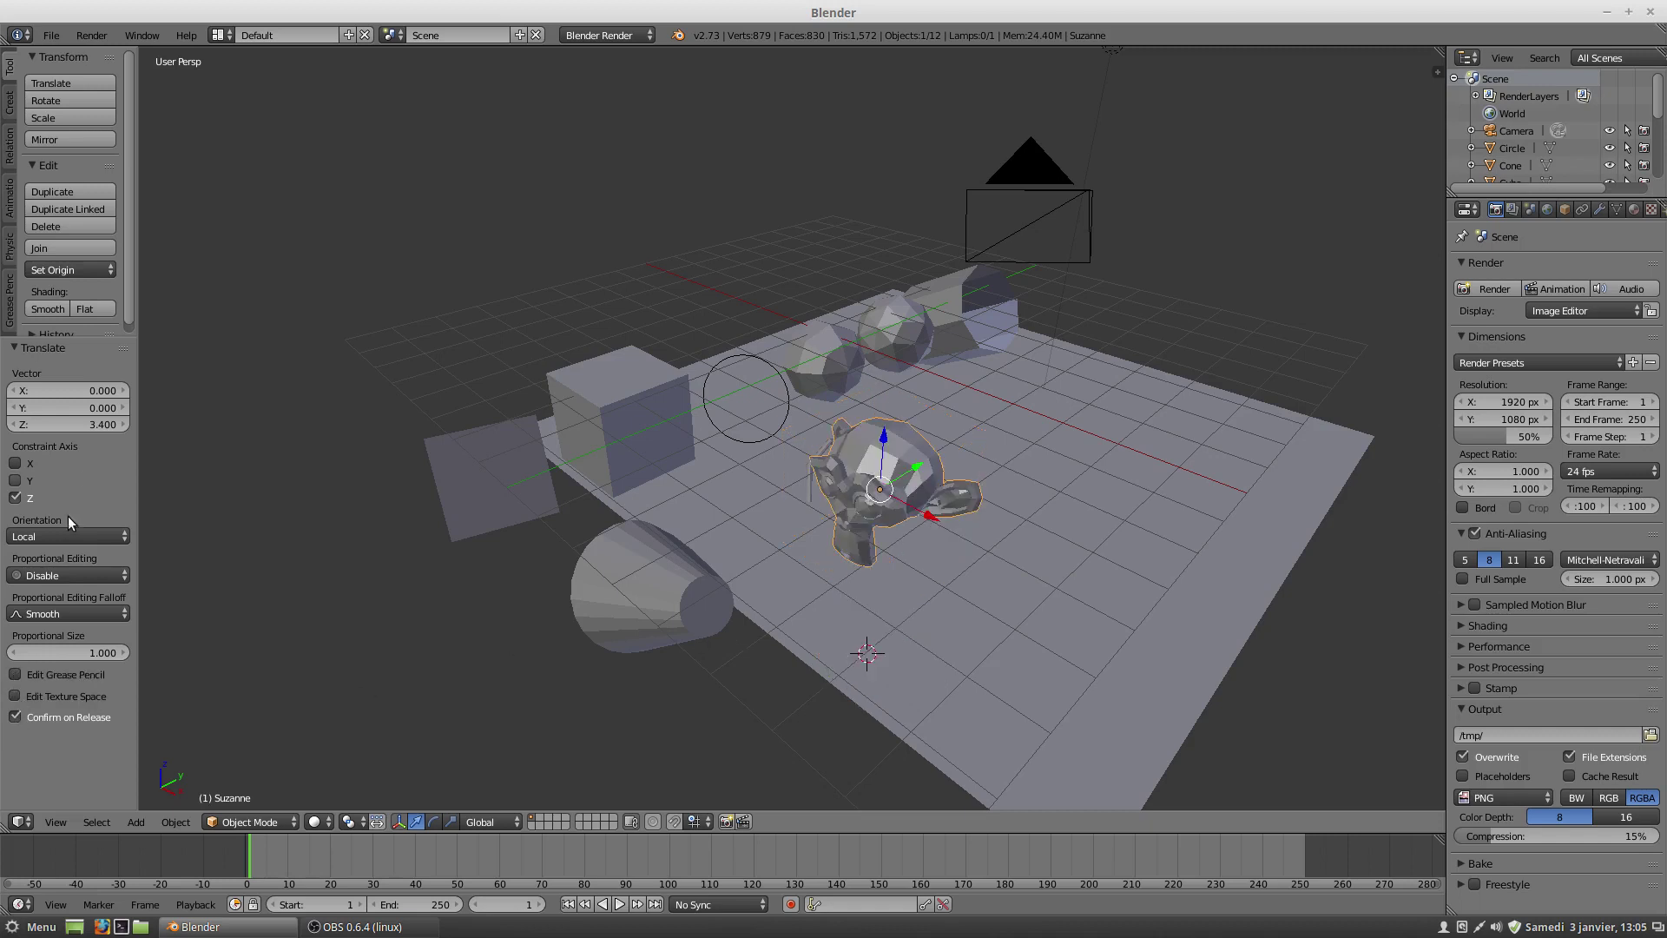
Step: Add a Pipe T-Joint mesh on the enlarged grid, beside the torus and in front of the ico sphere
middle_click_drag(1023, 535, 916, 533)
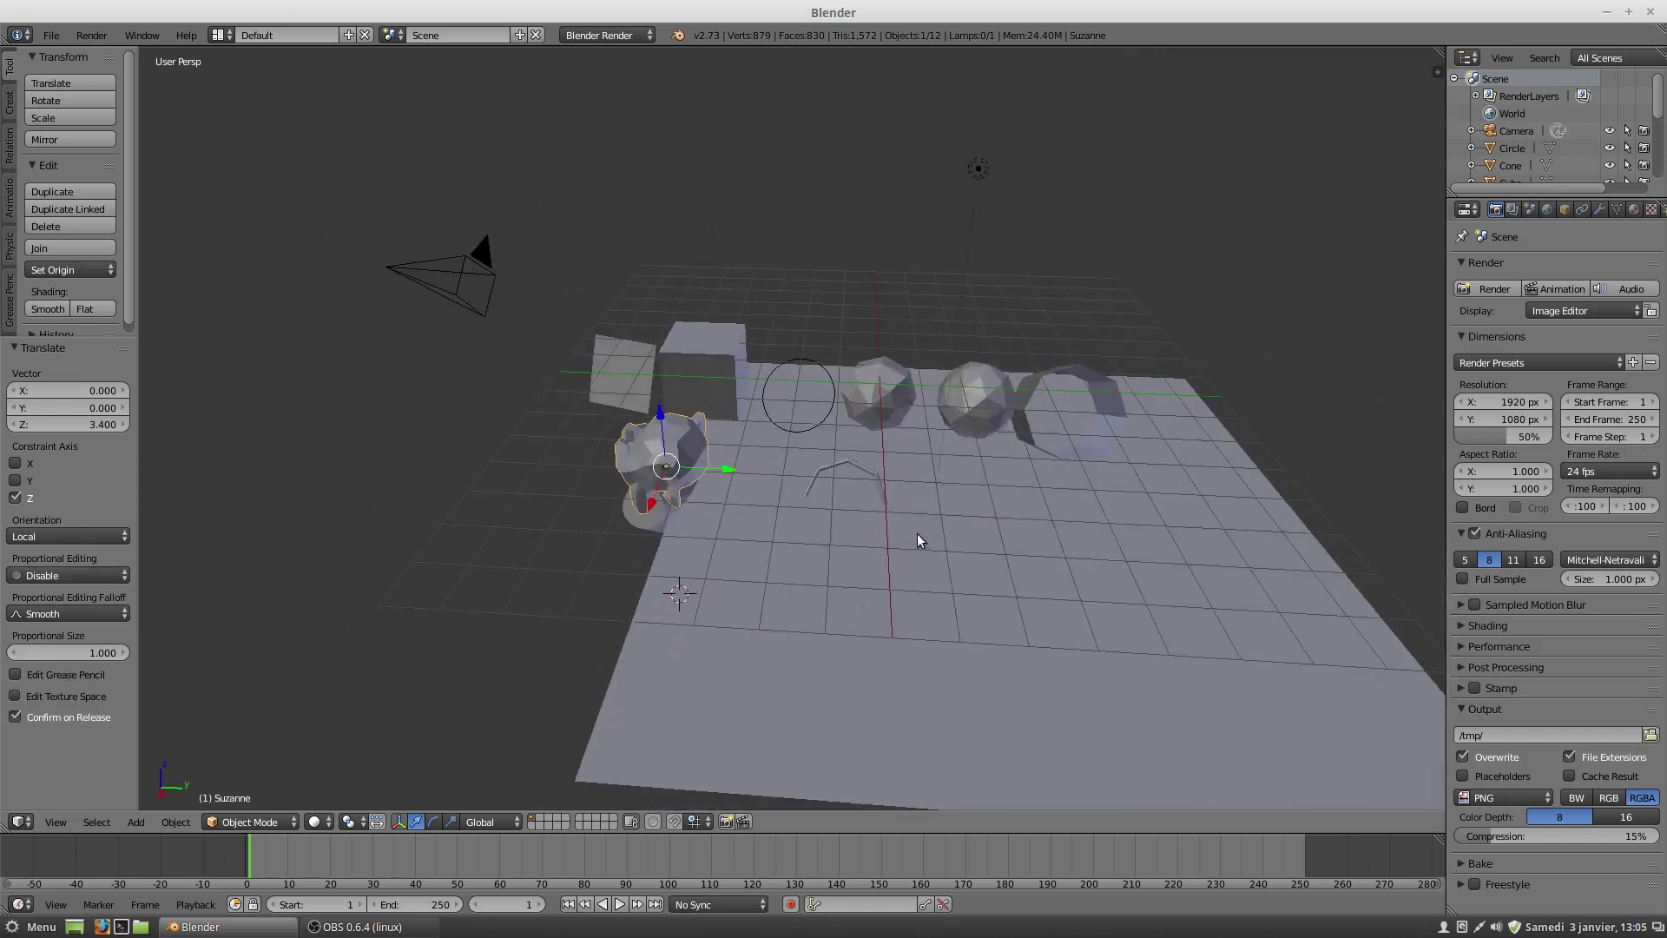
left_click(910, 540)
key("shift+a")
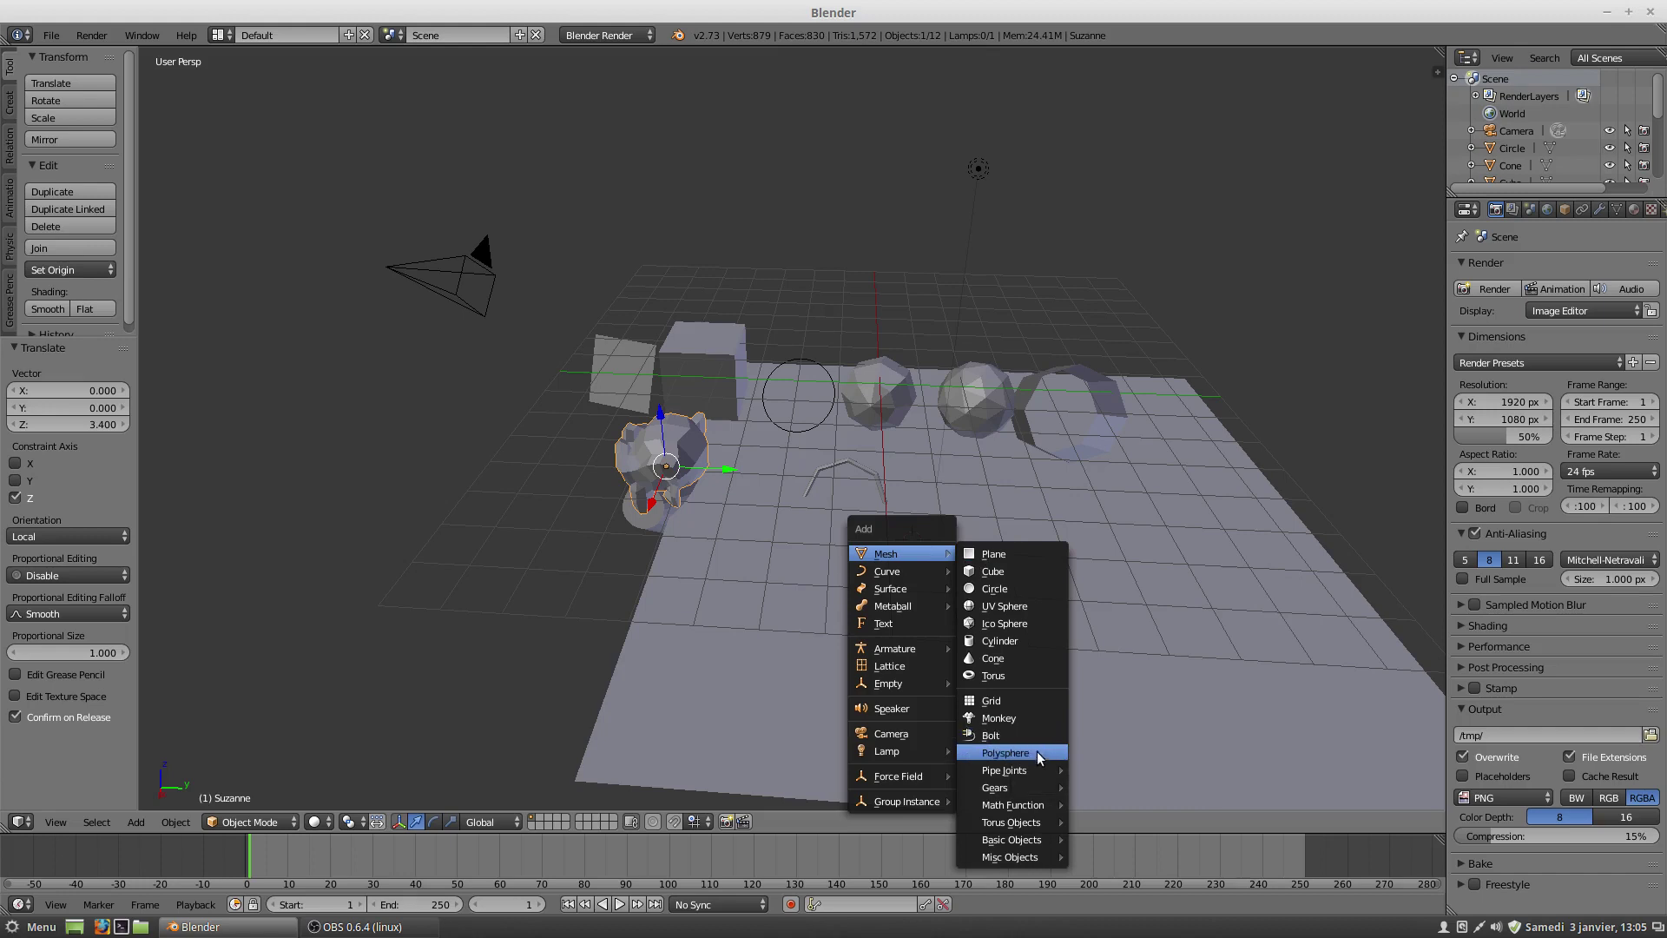
mouse_move(1031, 775)
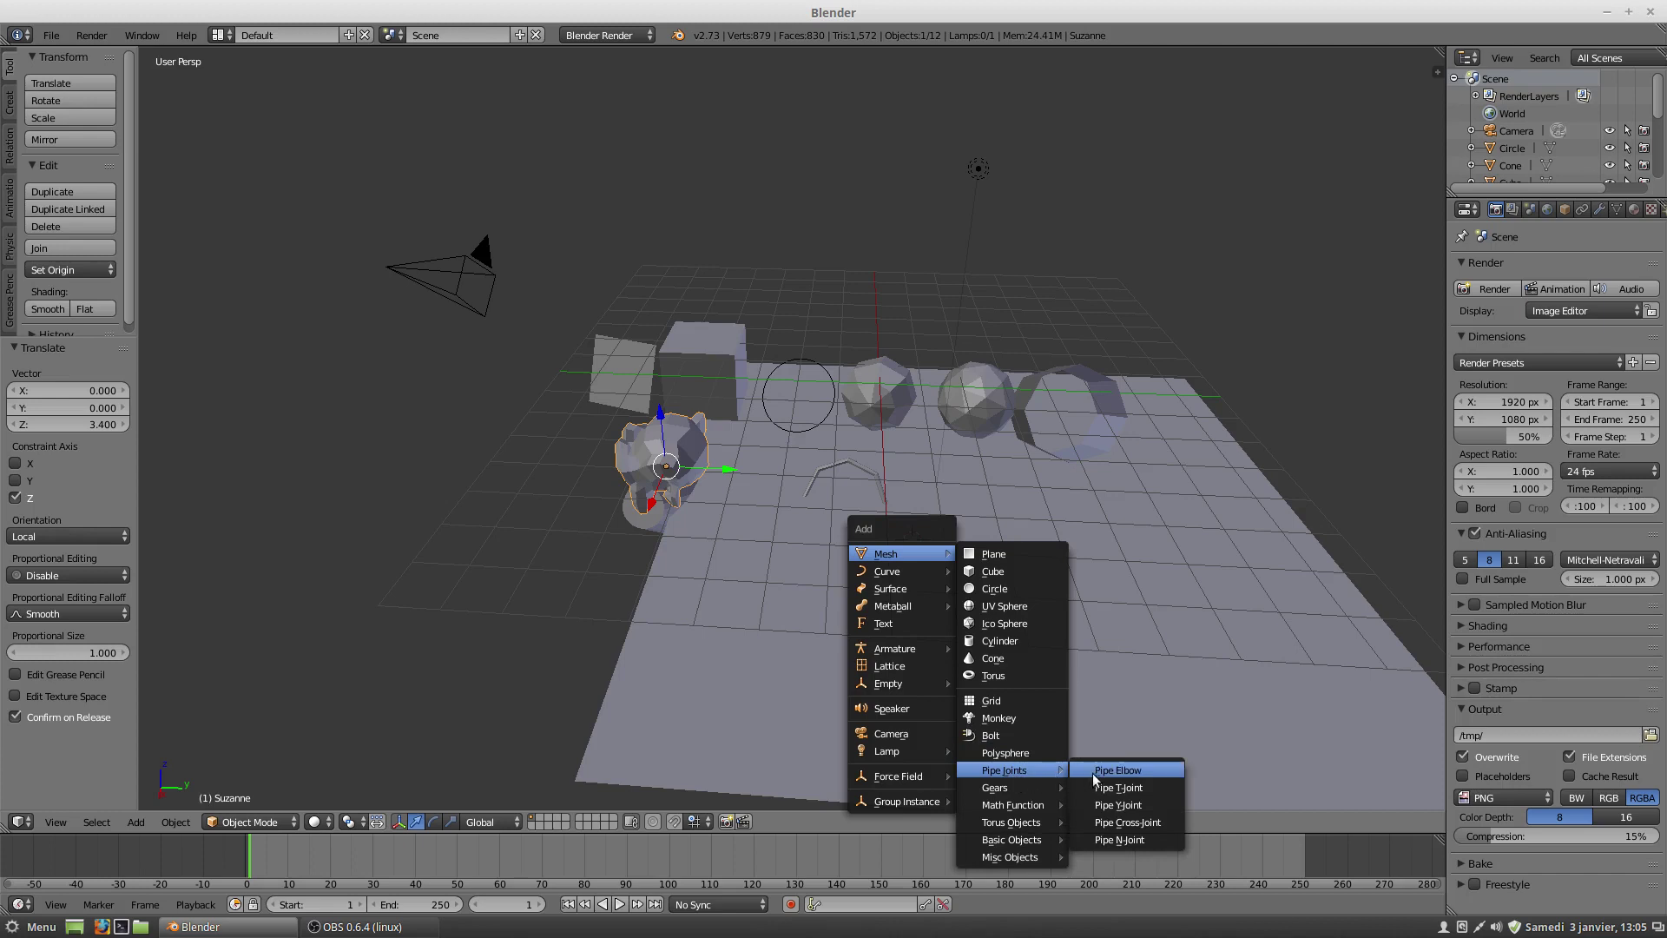
left_click(1140, 788)
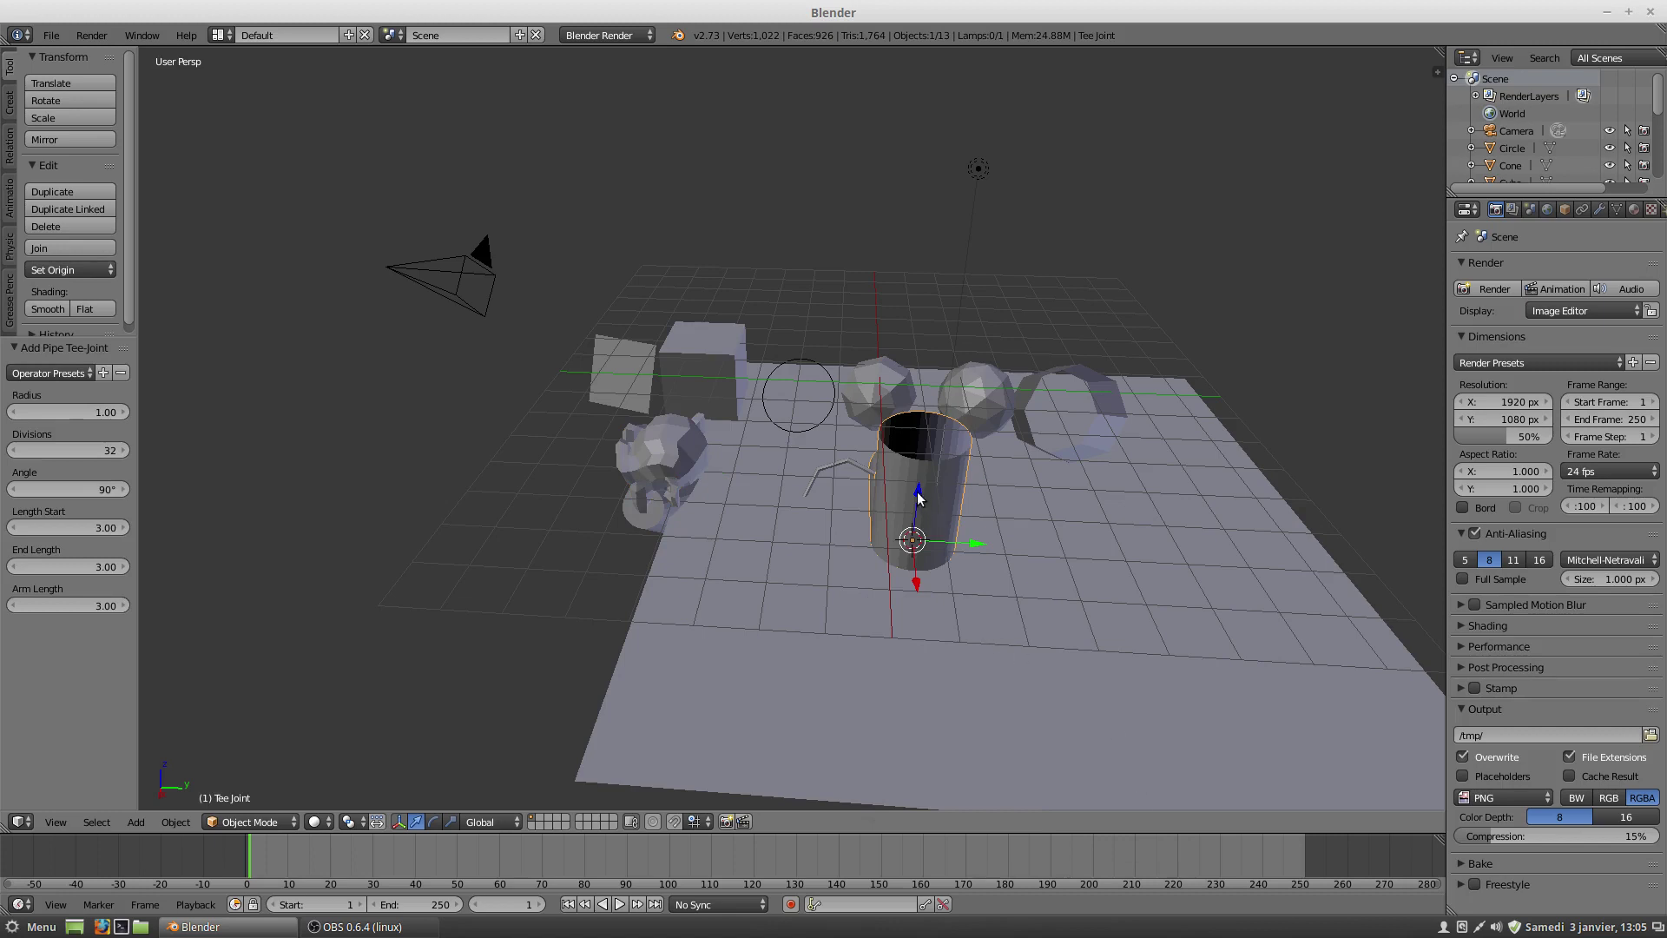
Step: Move the pipe T-joint up 1.664 along the Z axis and 2.382 along the X axis
key("g")
key("z")
left_click(922, 439)
middle_click_drag(921, 438, 988, 399)
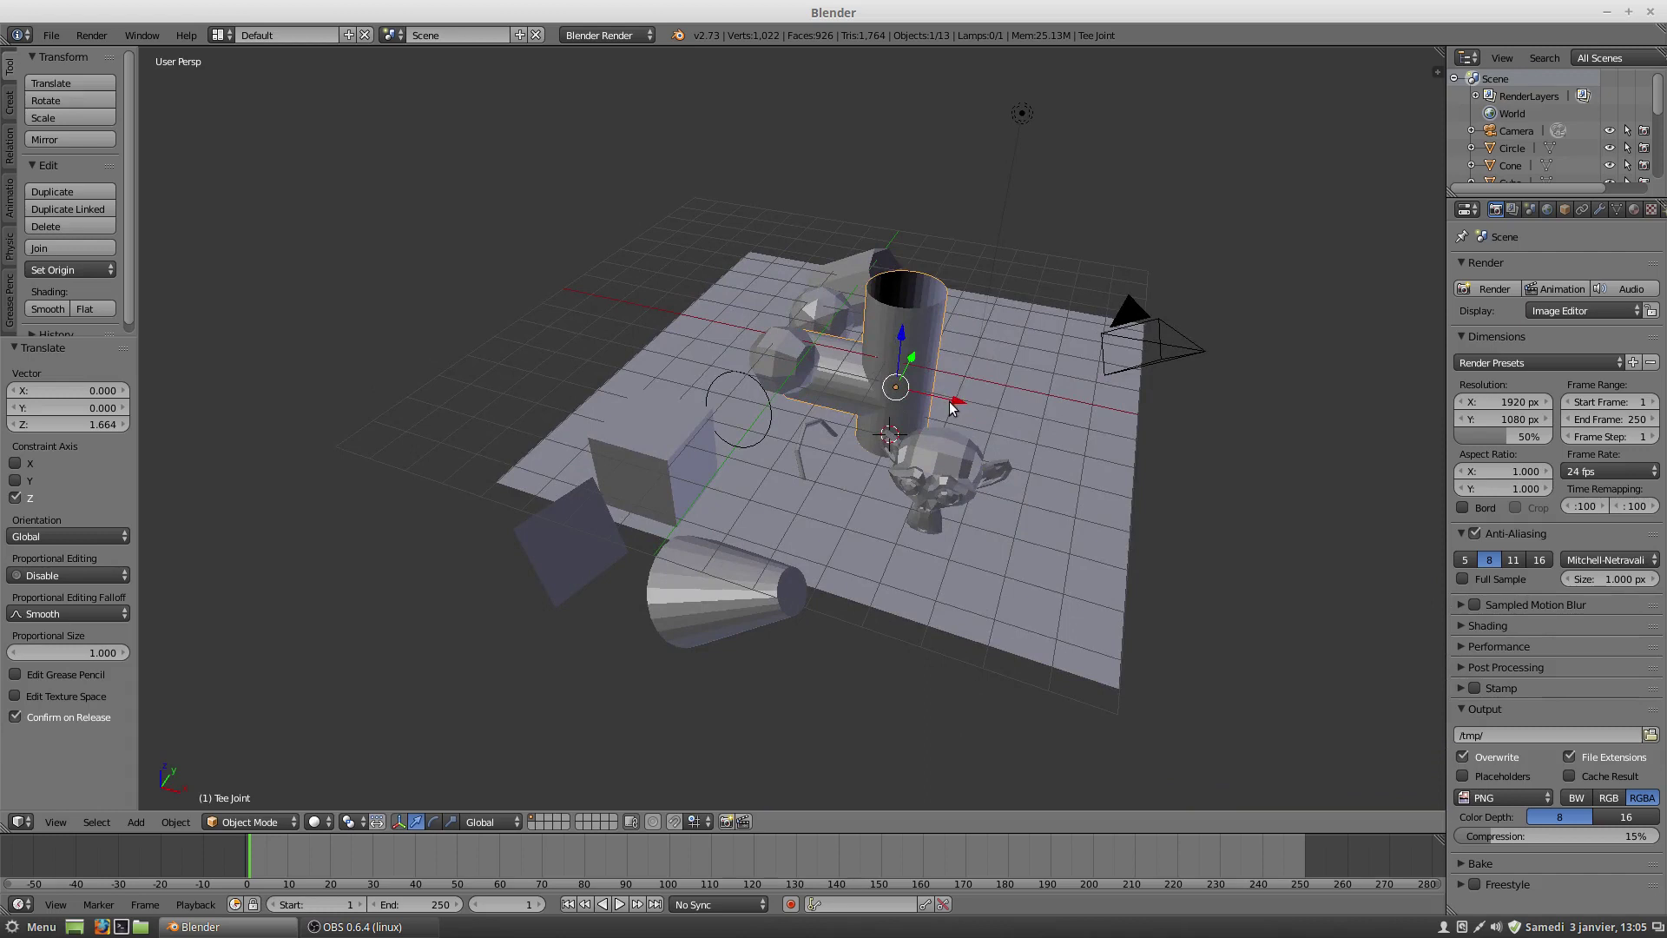
key("g")
key("x")
left_click(1058, 486)
middle_click_drag(1057, 493, 404, 480)
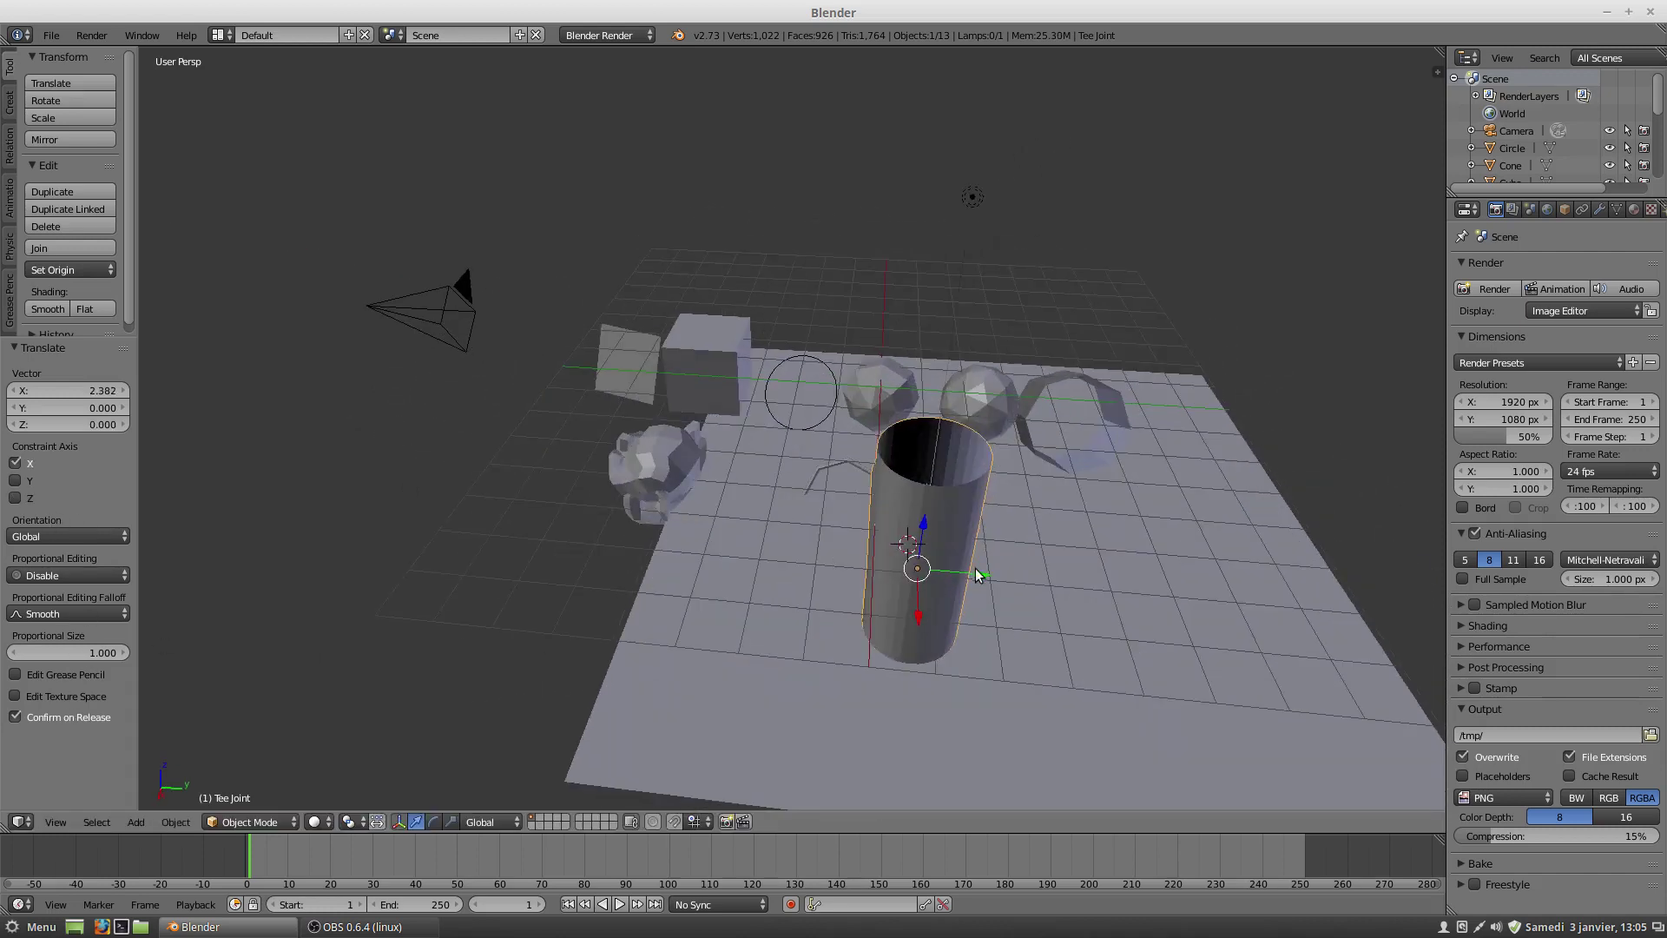
middle_click_drag(976, 572, 855, 552)
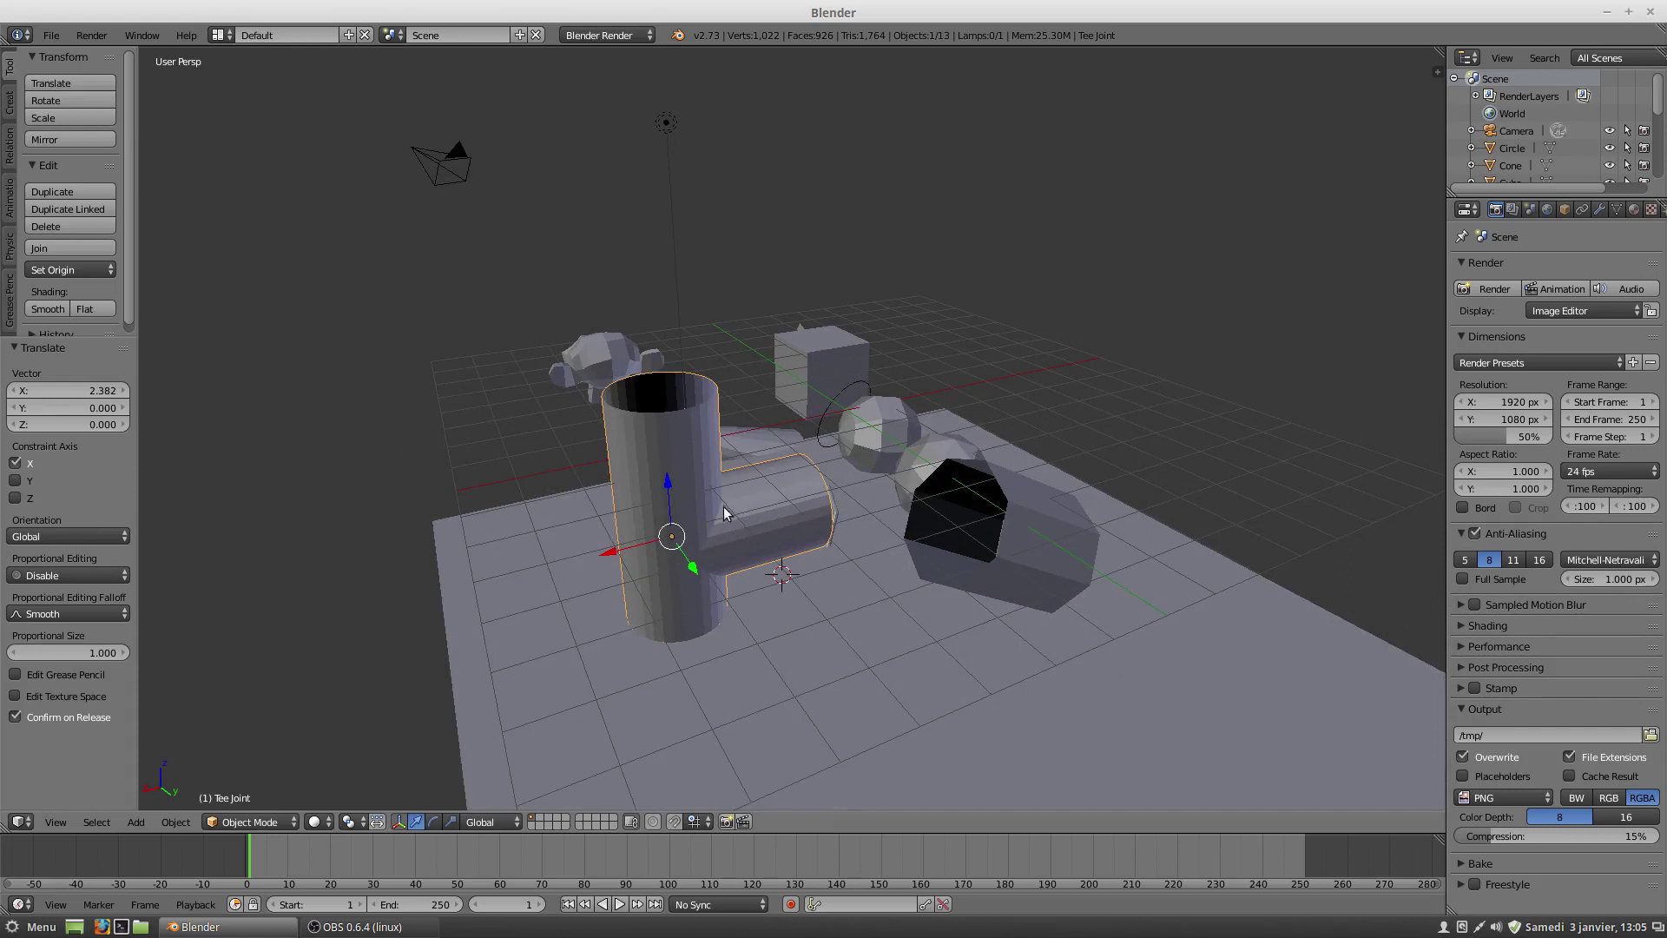
Step: Show User Preferences in place of the 3D view and search the add-ons for "extra"
left_click(19, 821)
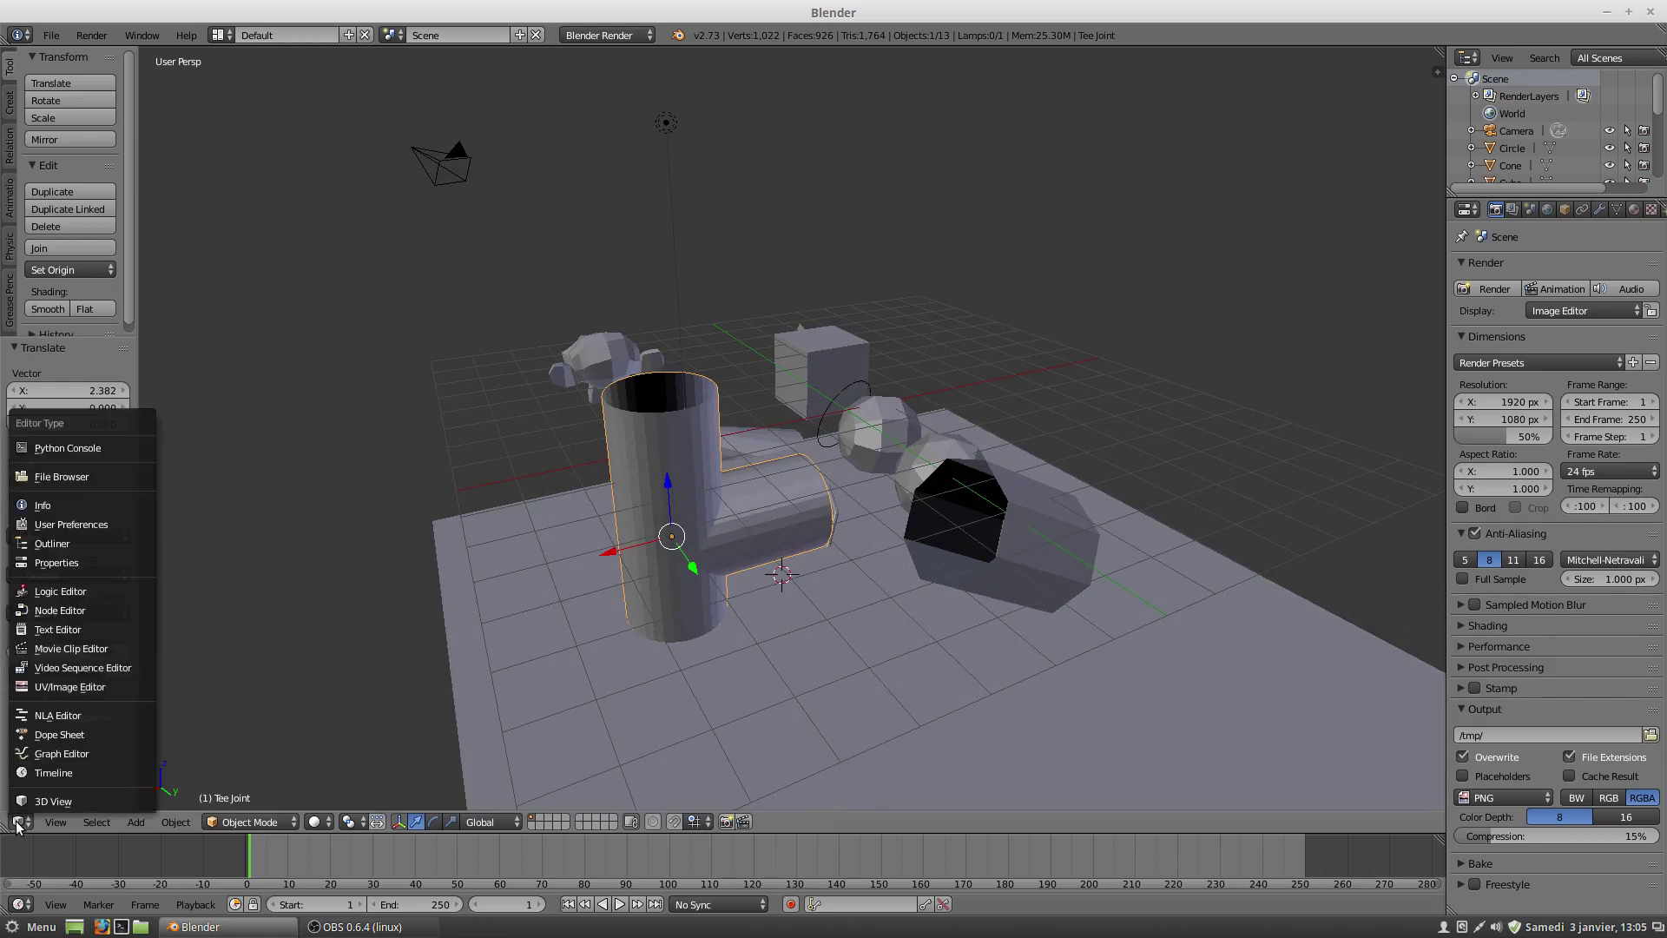
left_click(71, 524)
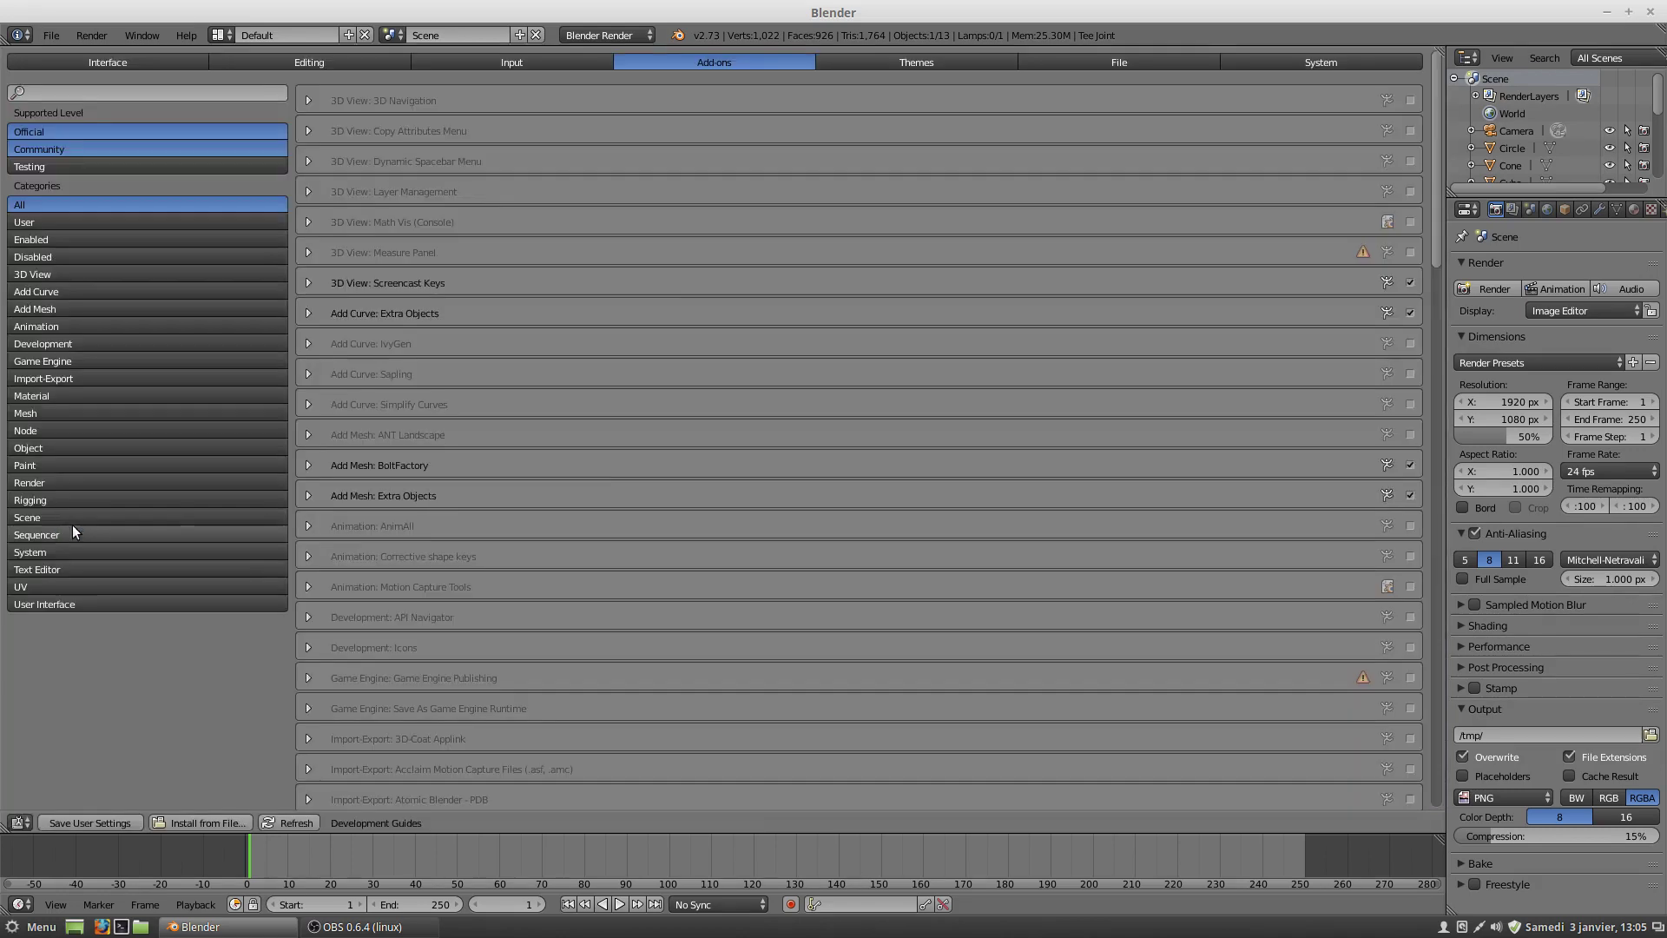
left_click(89, 94)
type("e")
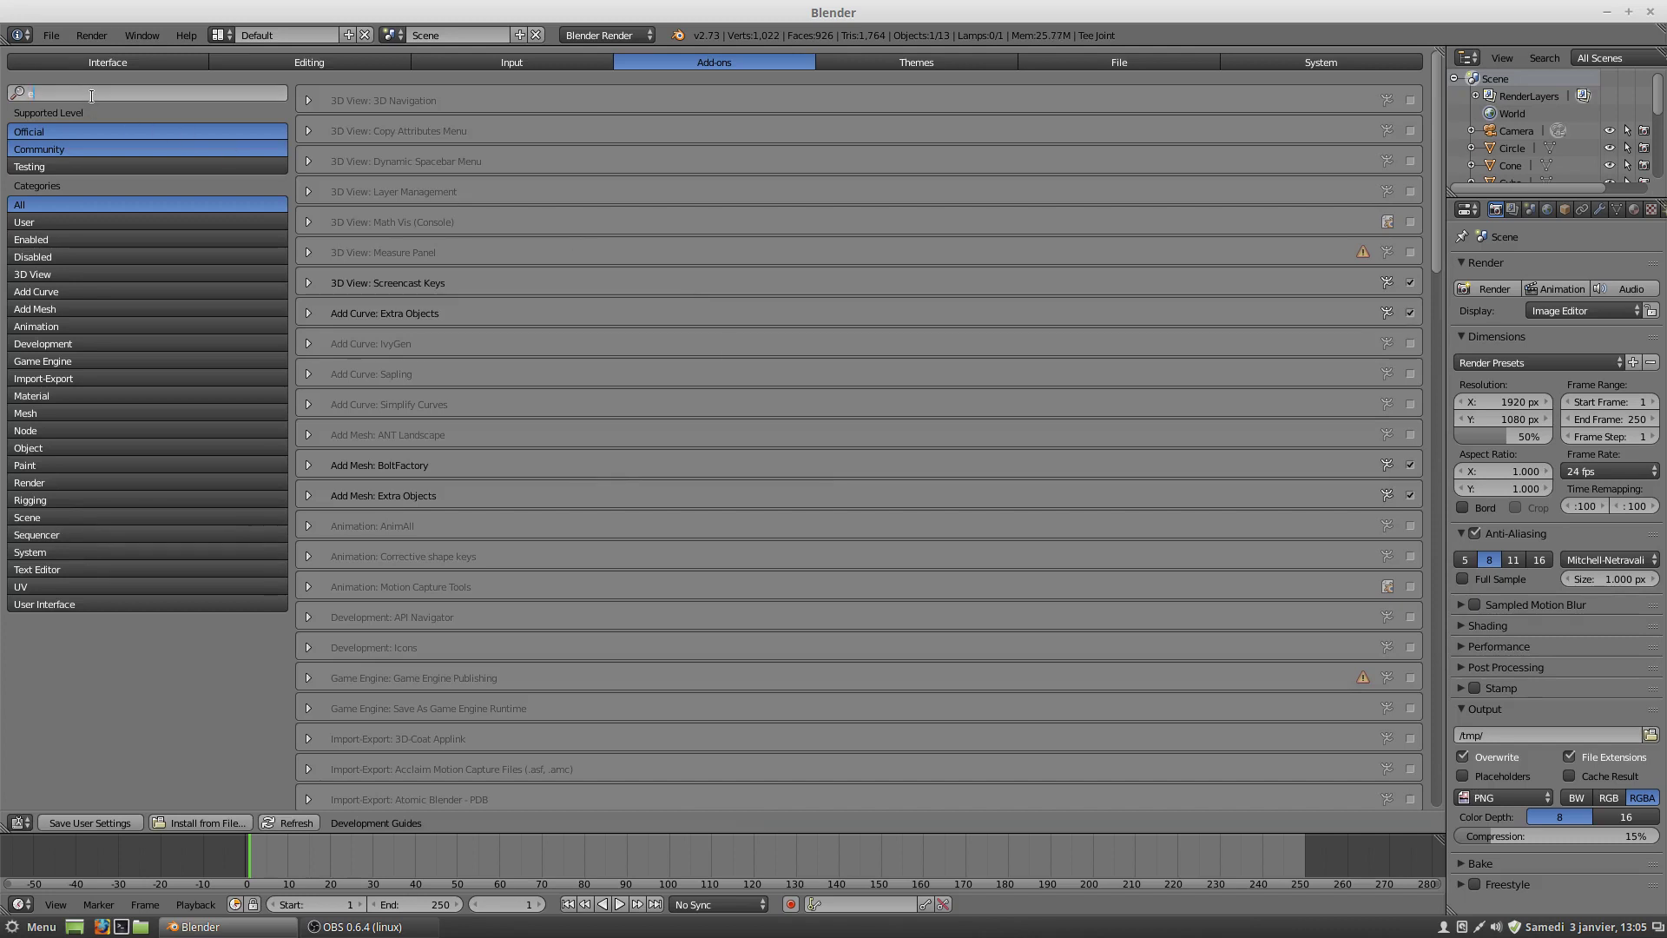
type("xtra")
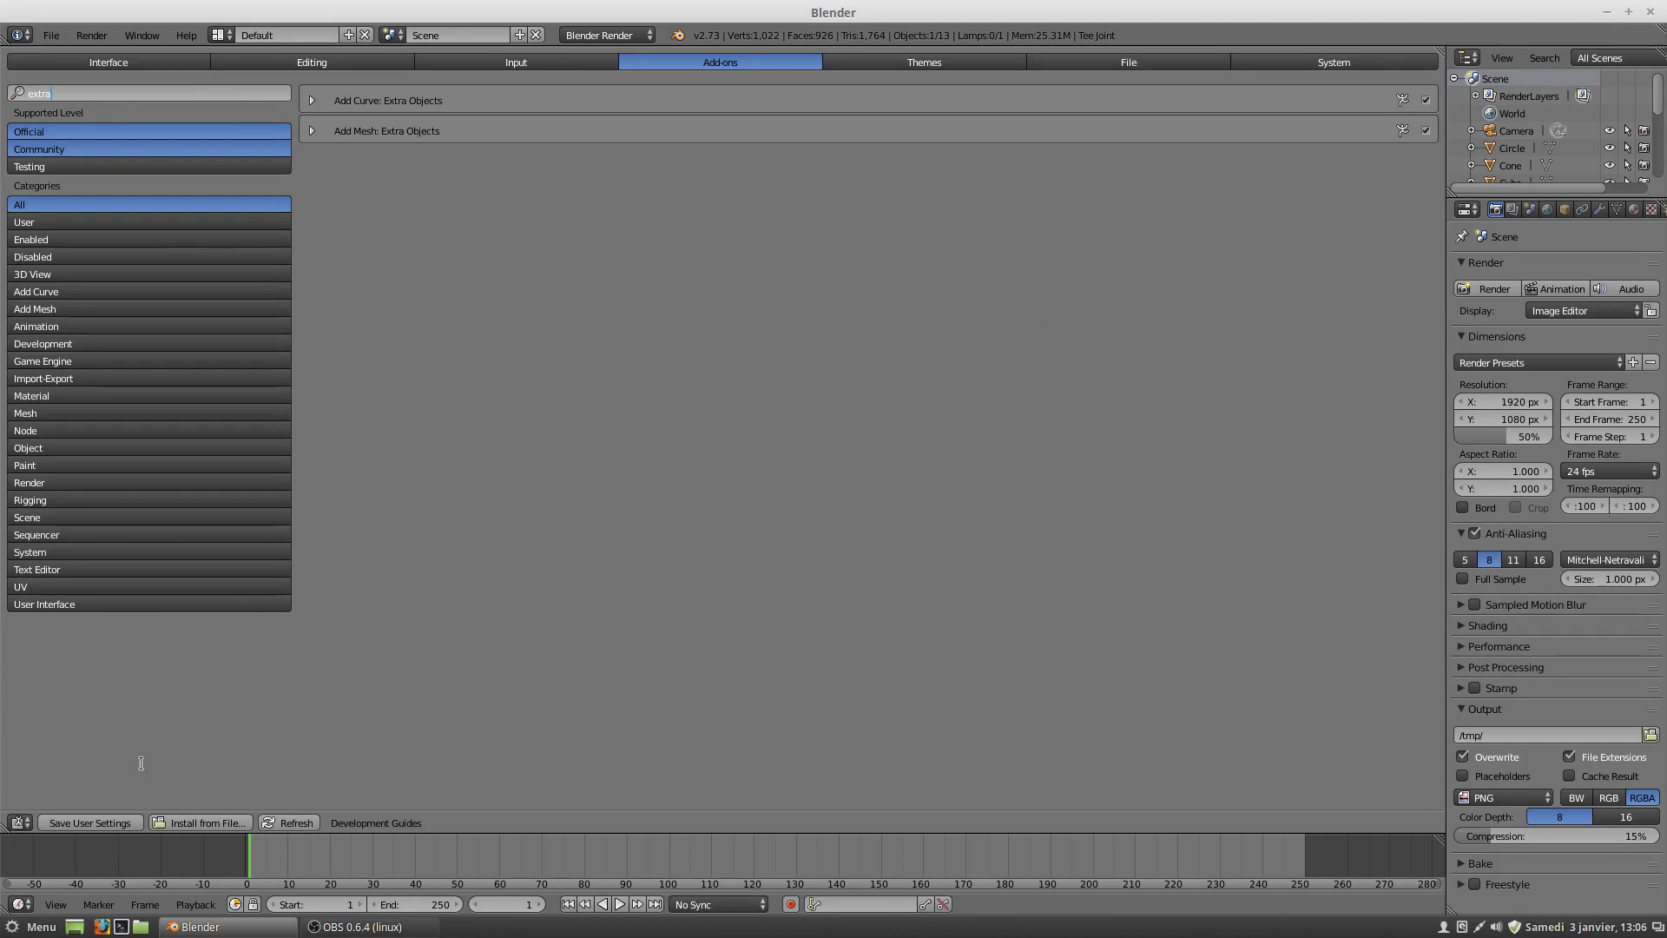
Step: Switch the User Preferences area back to the 3D View editor
left_click(19, 822)
left_click(19, 821)
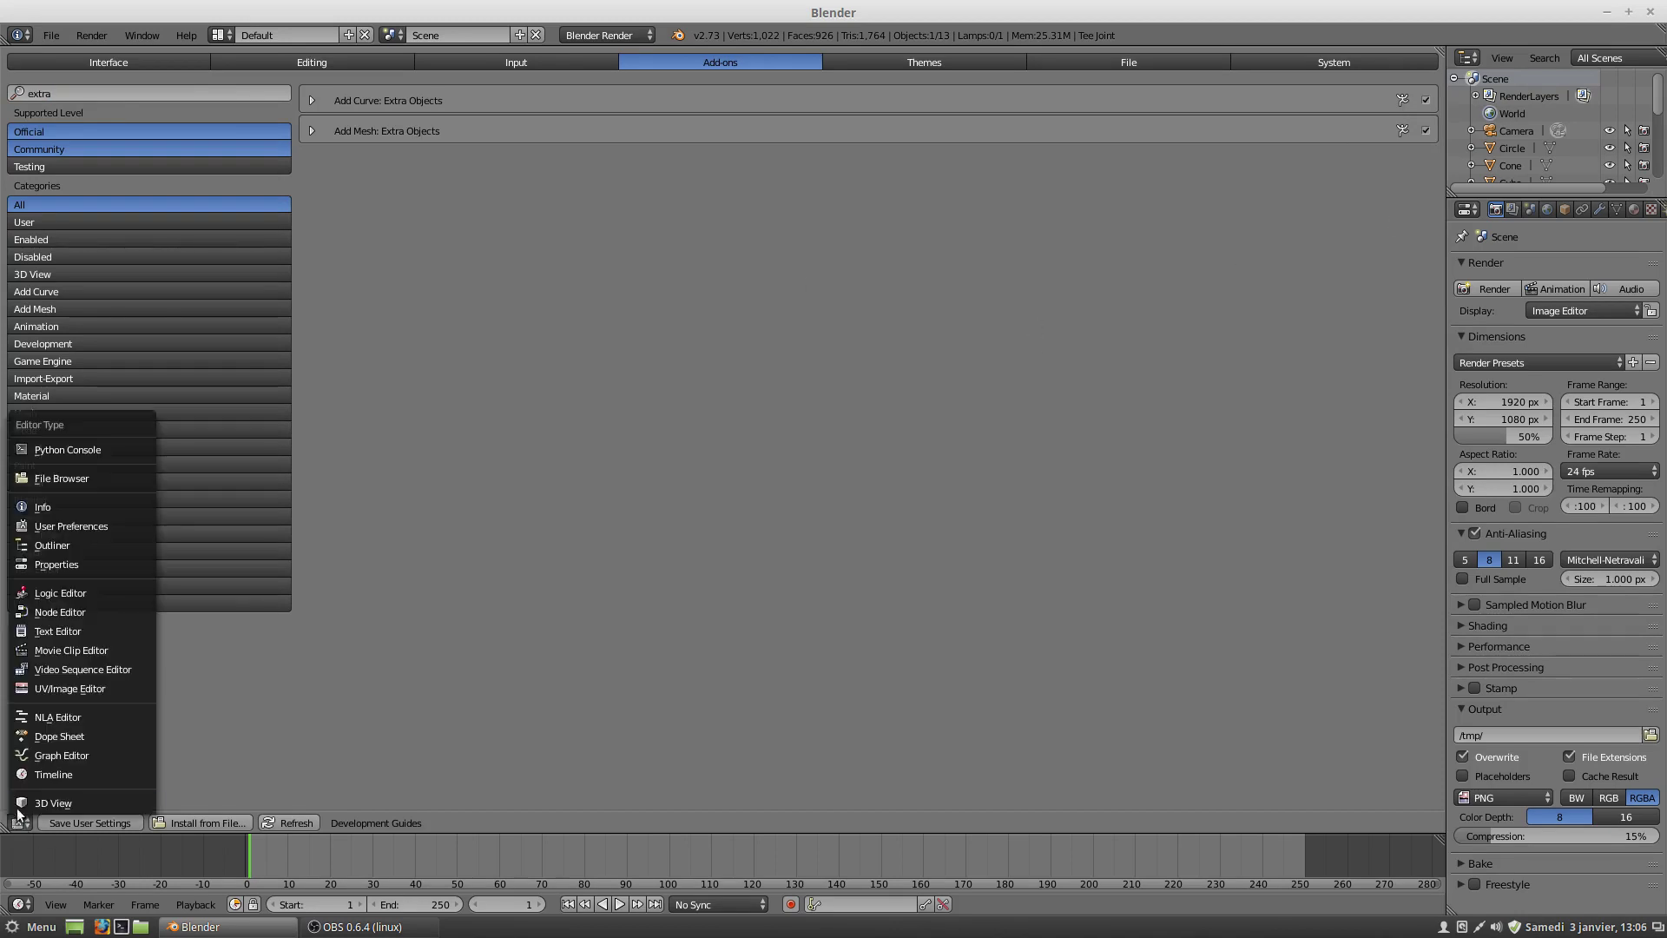
left_click(21, 820)
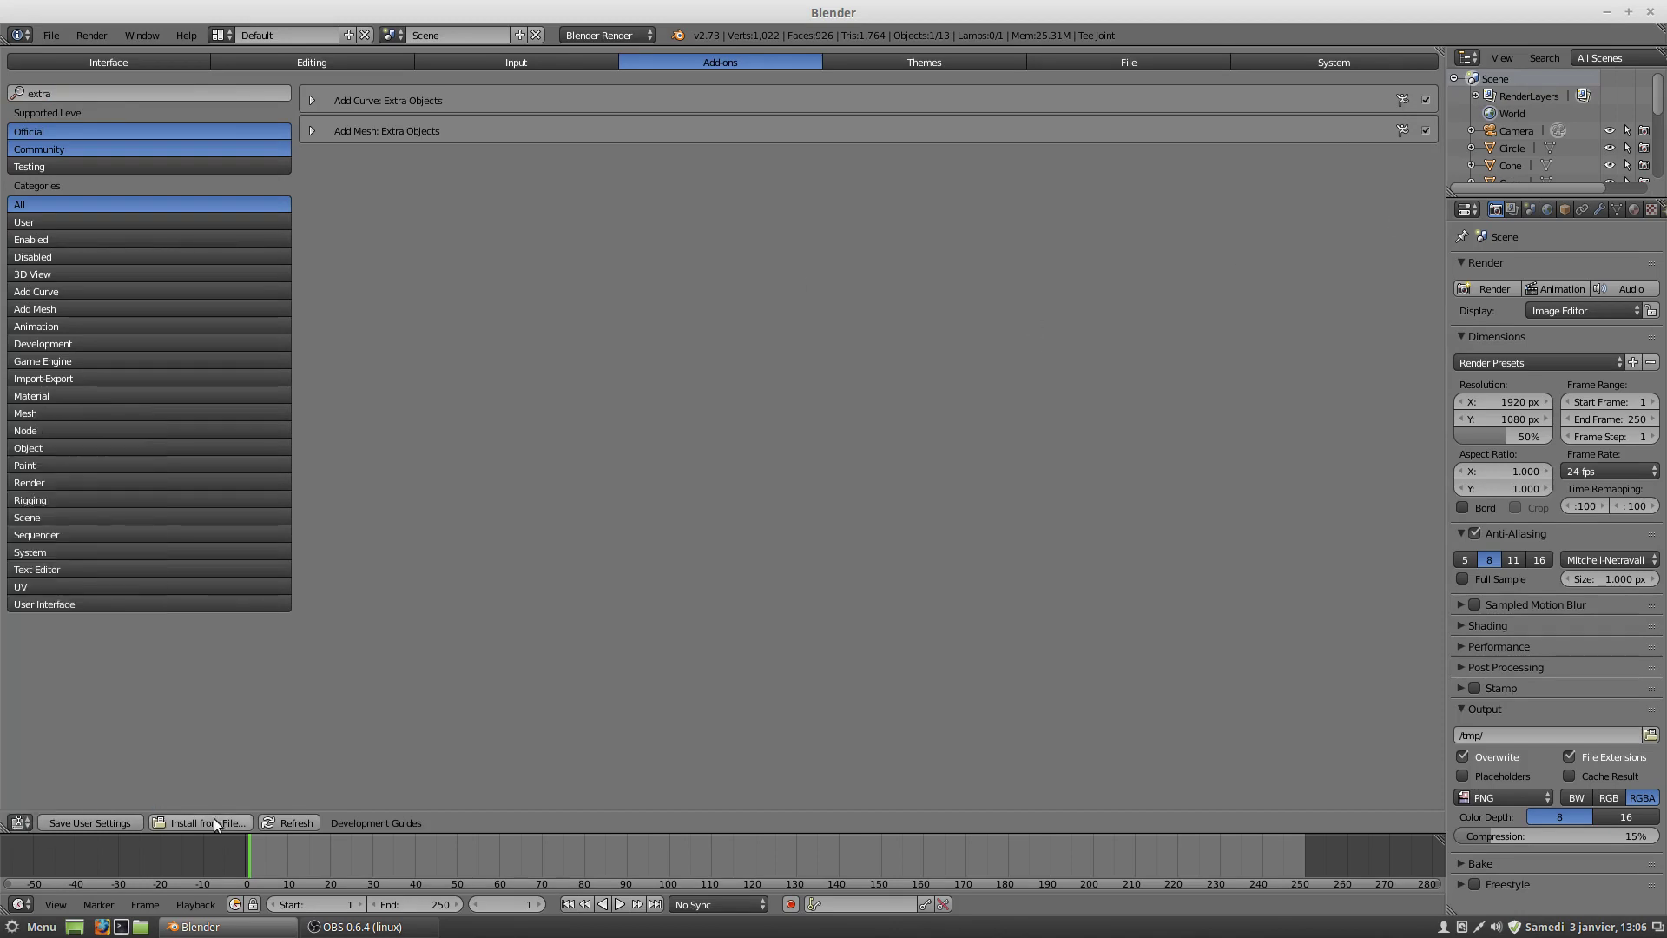
left_click(19, 821)
left_click(33, 805)
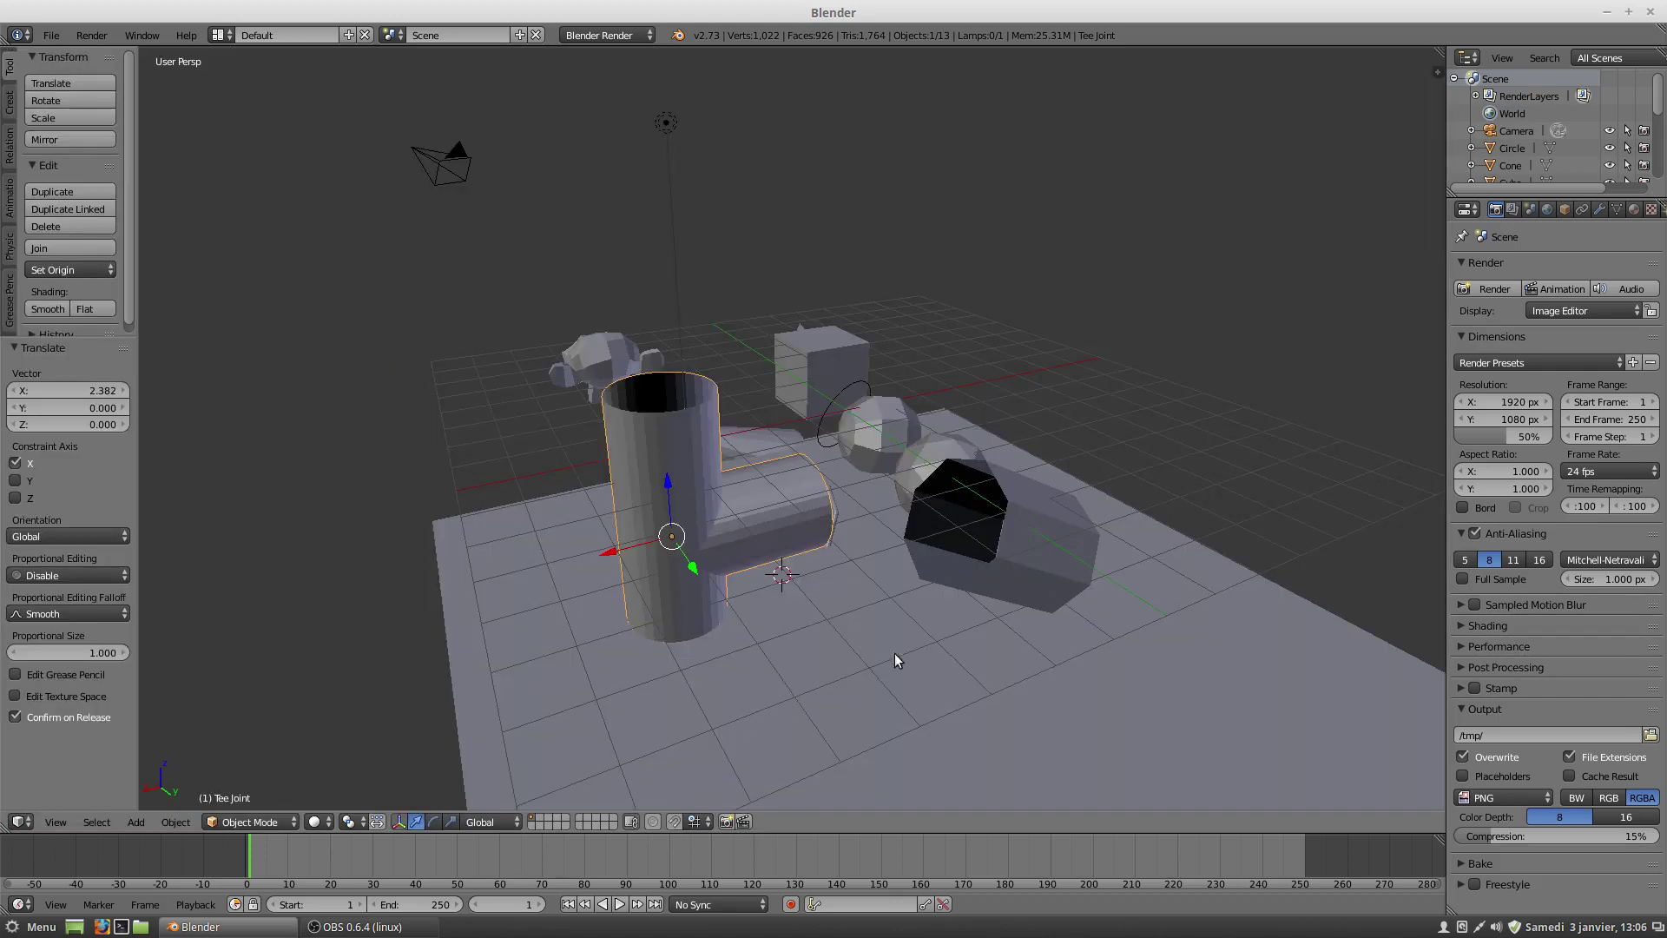
Step: Add a Bolt mesh on the empty part of the grid, beside the pipe T-joint
middle_click_drag(921, 639, 804, 653)
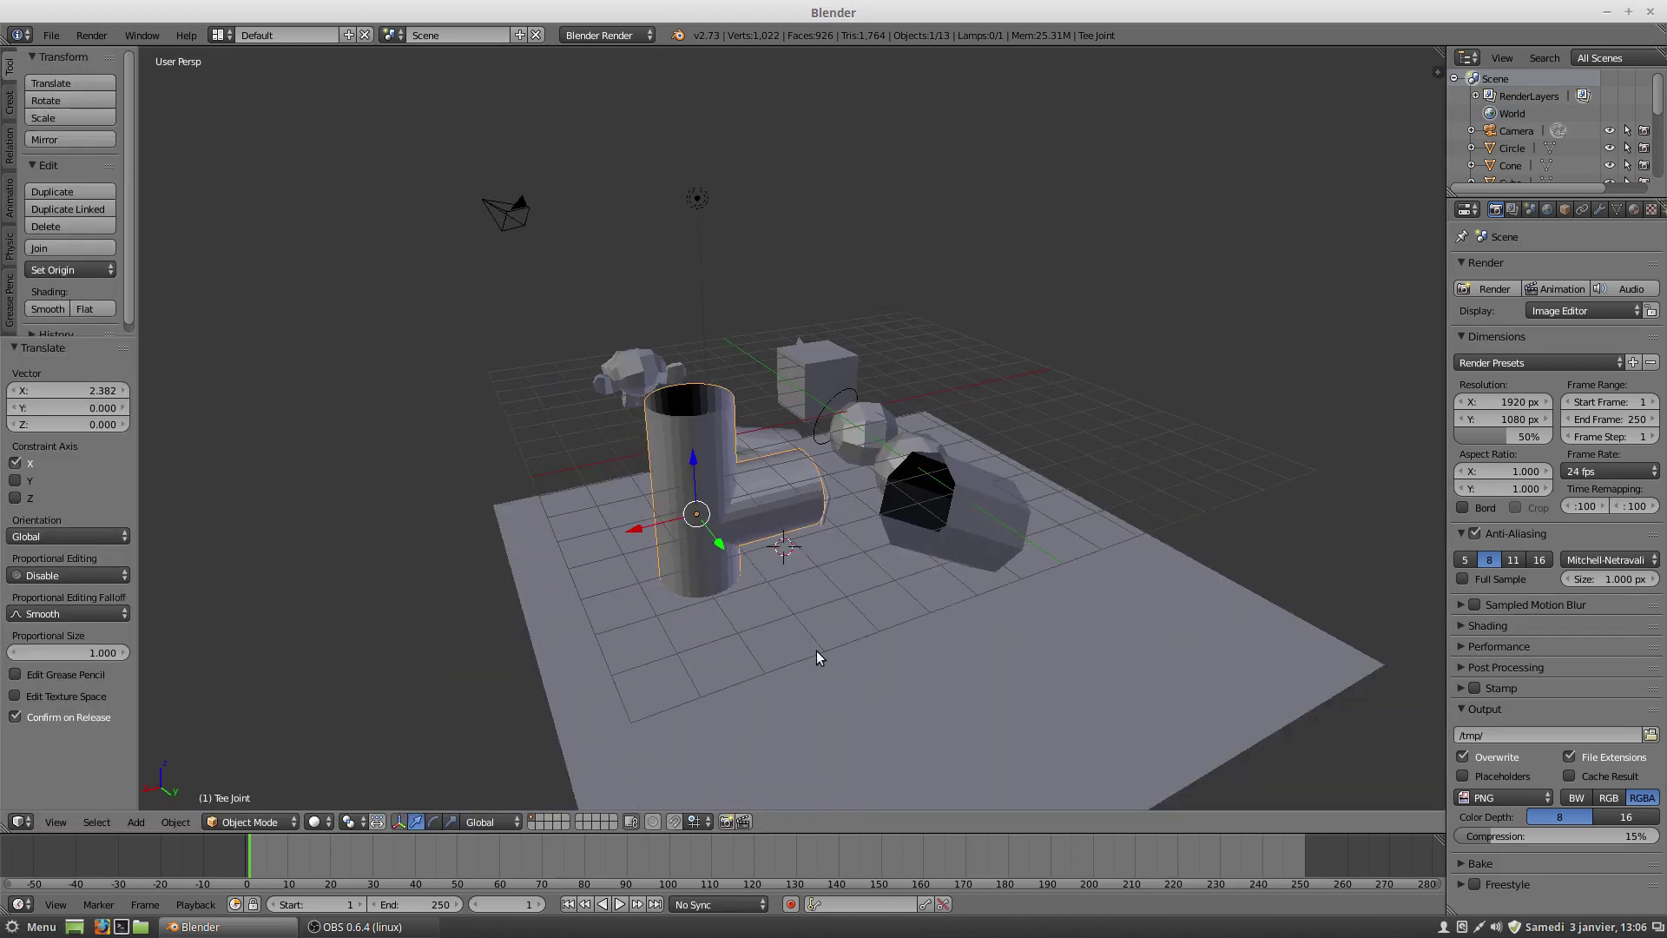
left_click(816, 651)
key("shift+a")
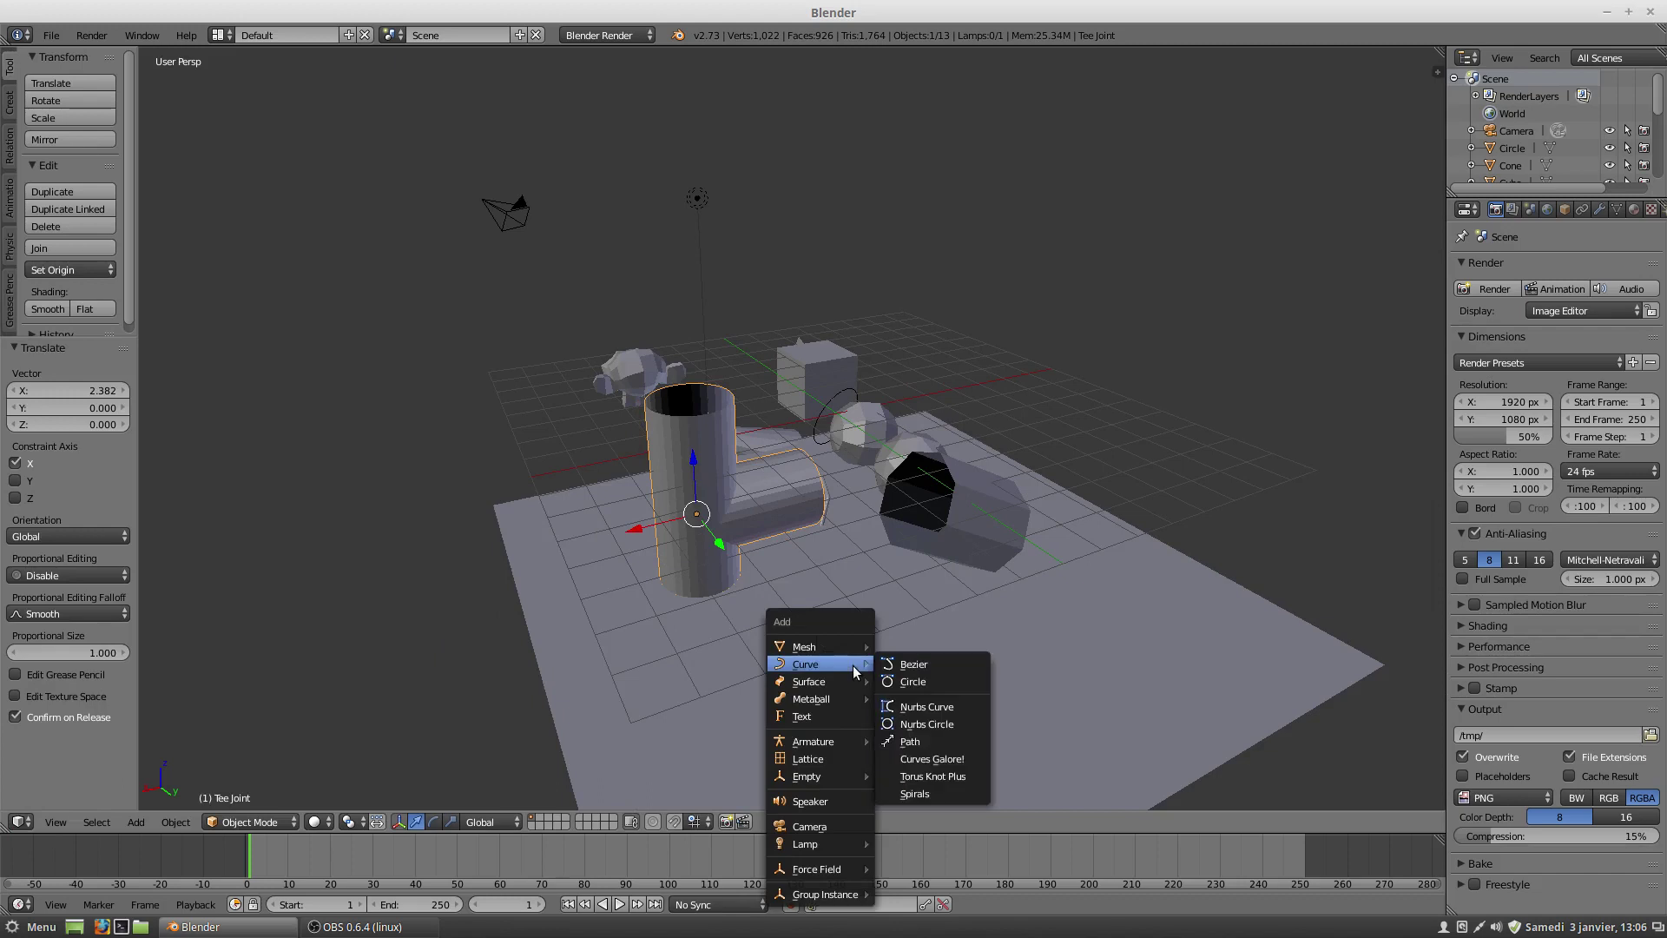
mouse_move(858, 653)
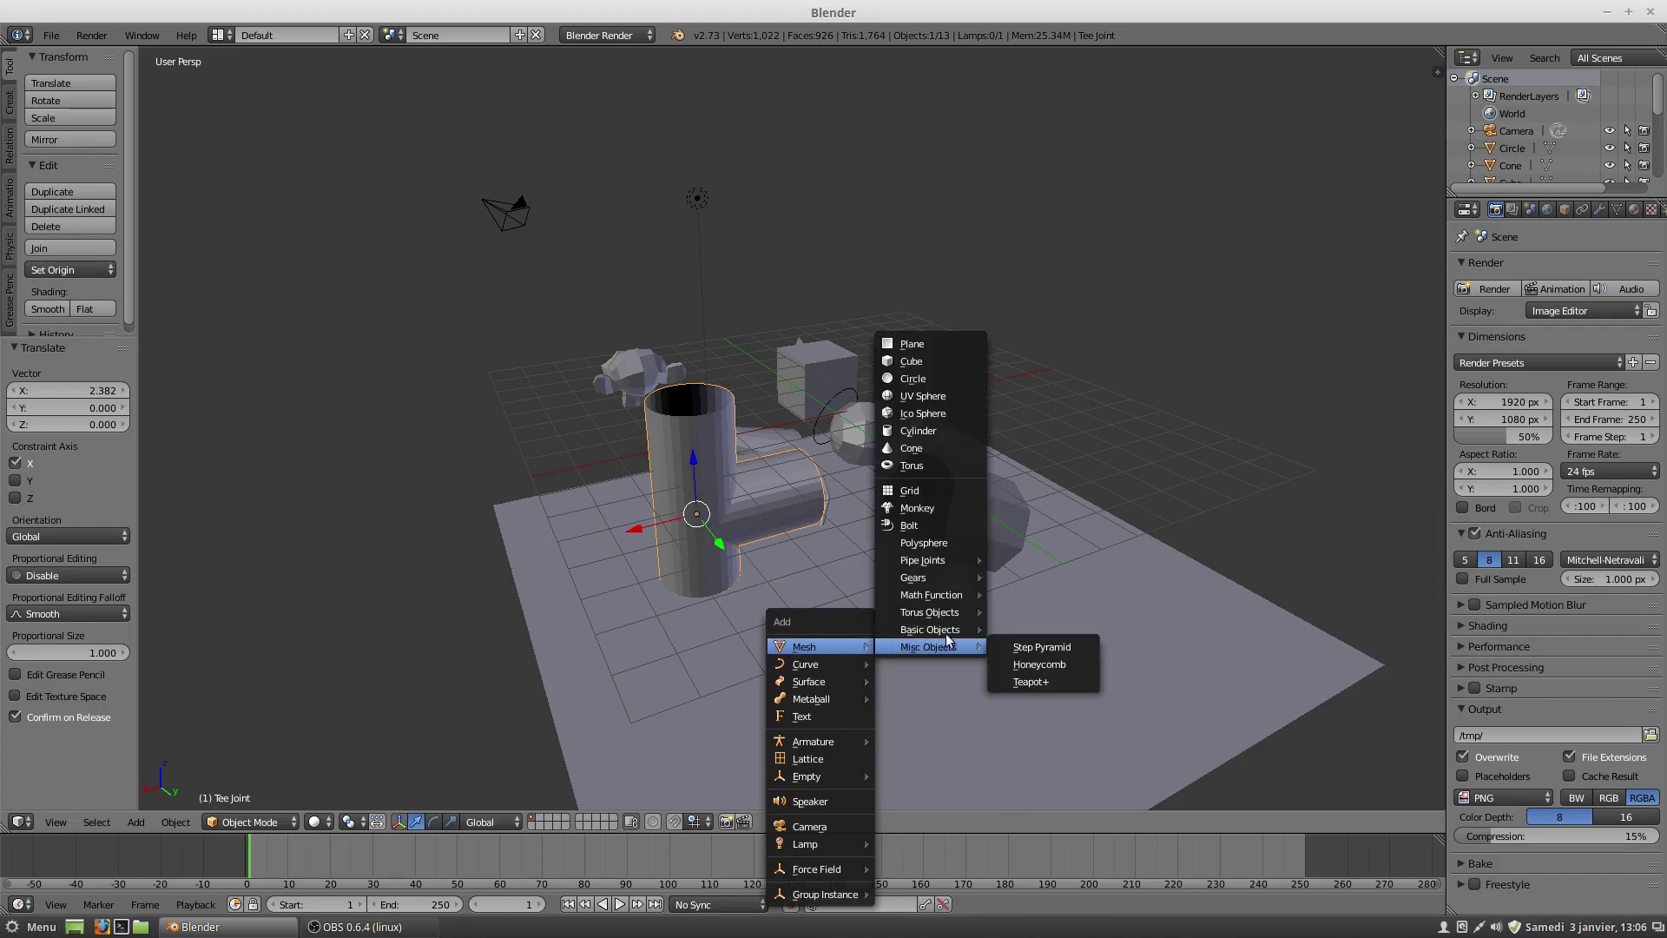
mouse_move(957, 593)
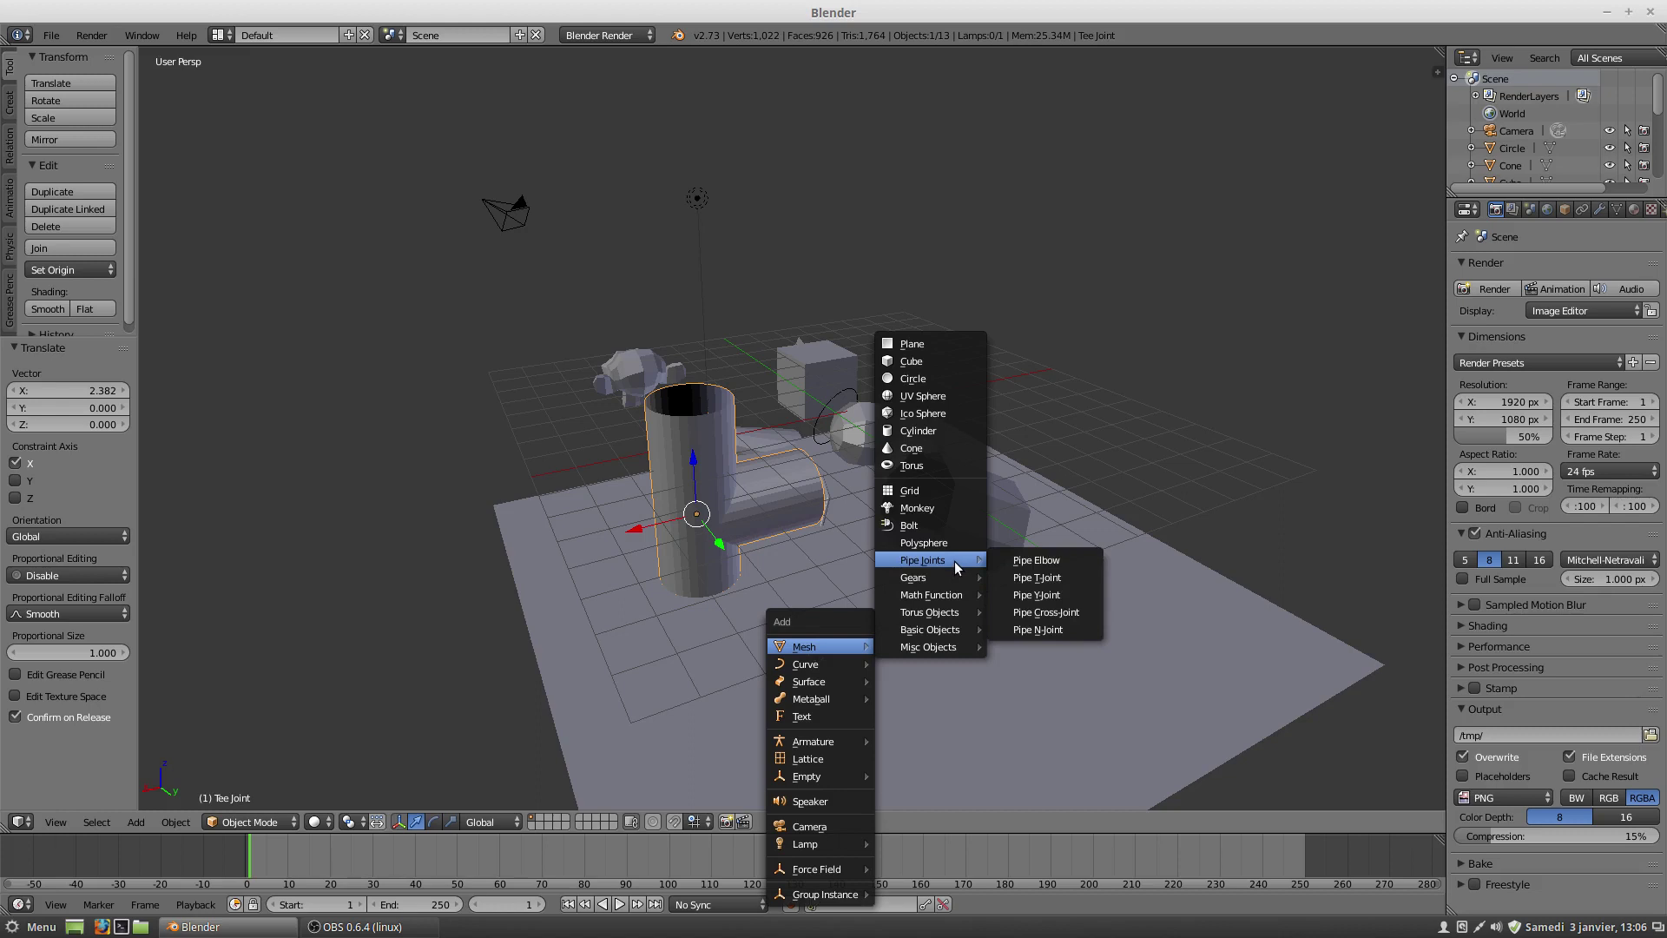
left_click(913, 526)
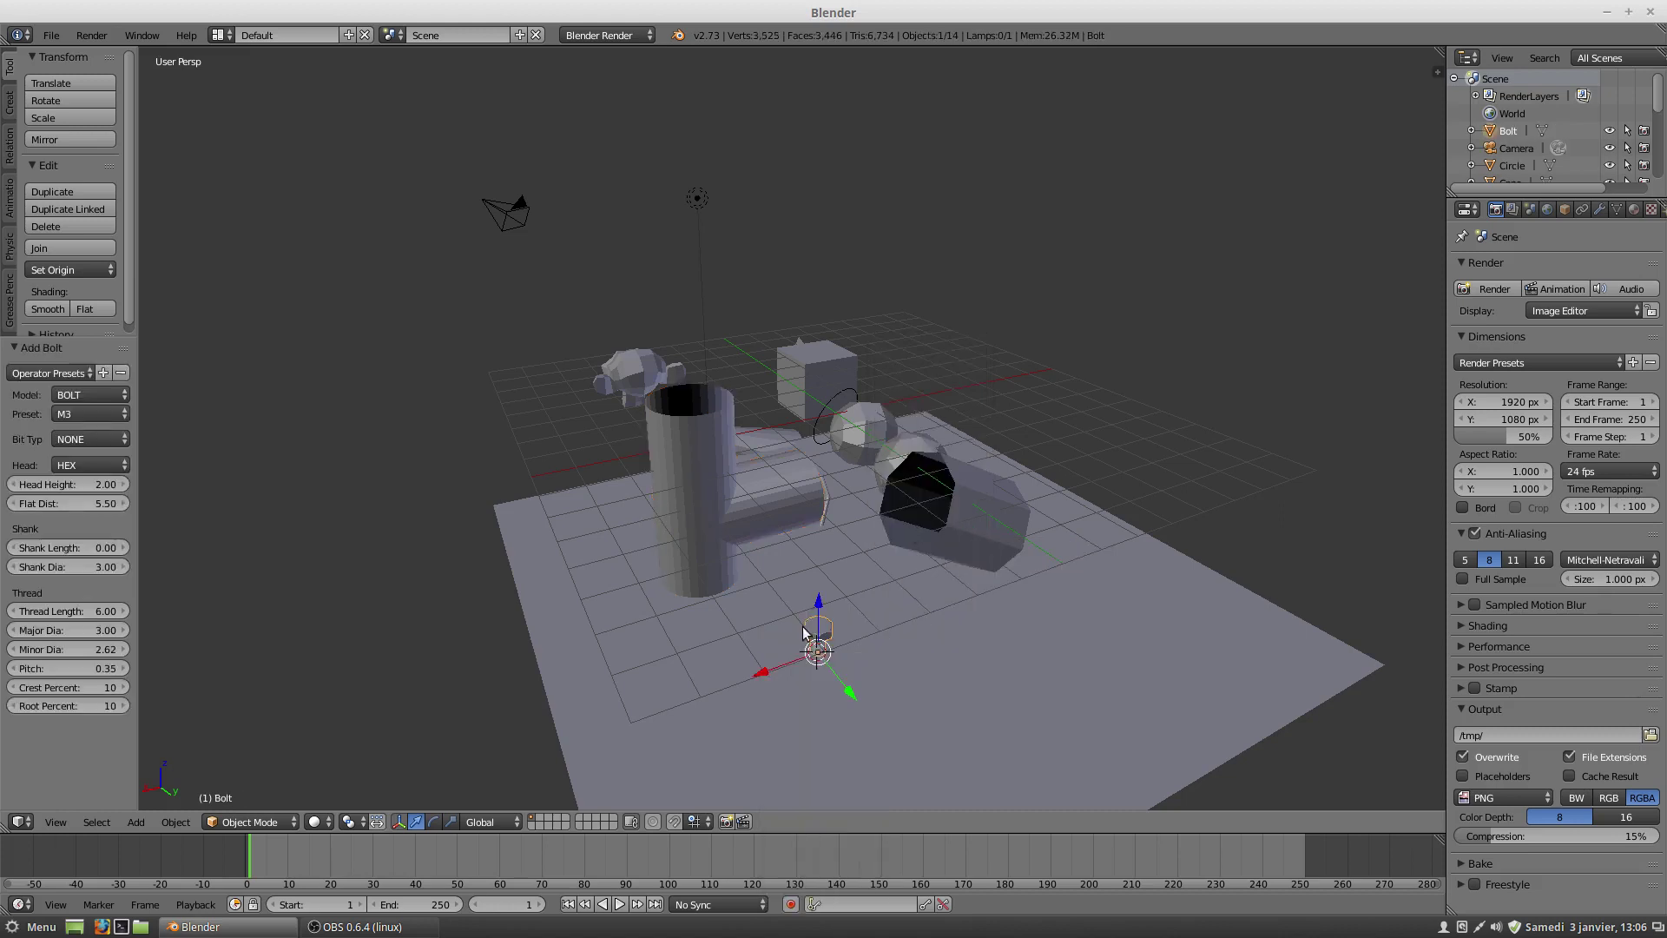
middle_click_drag(882, 560, 903, 703)
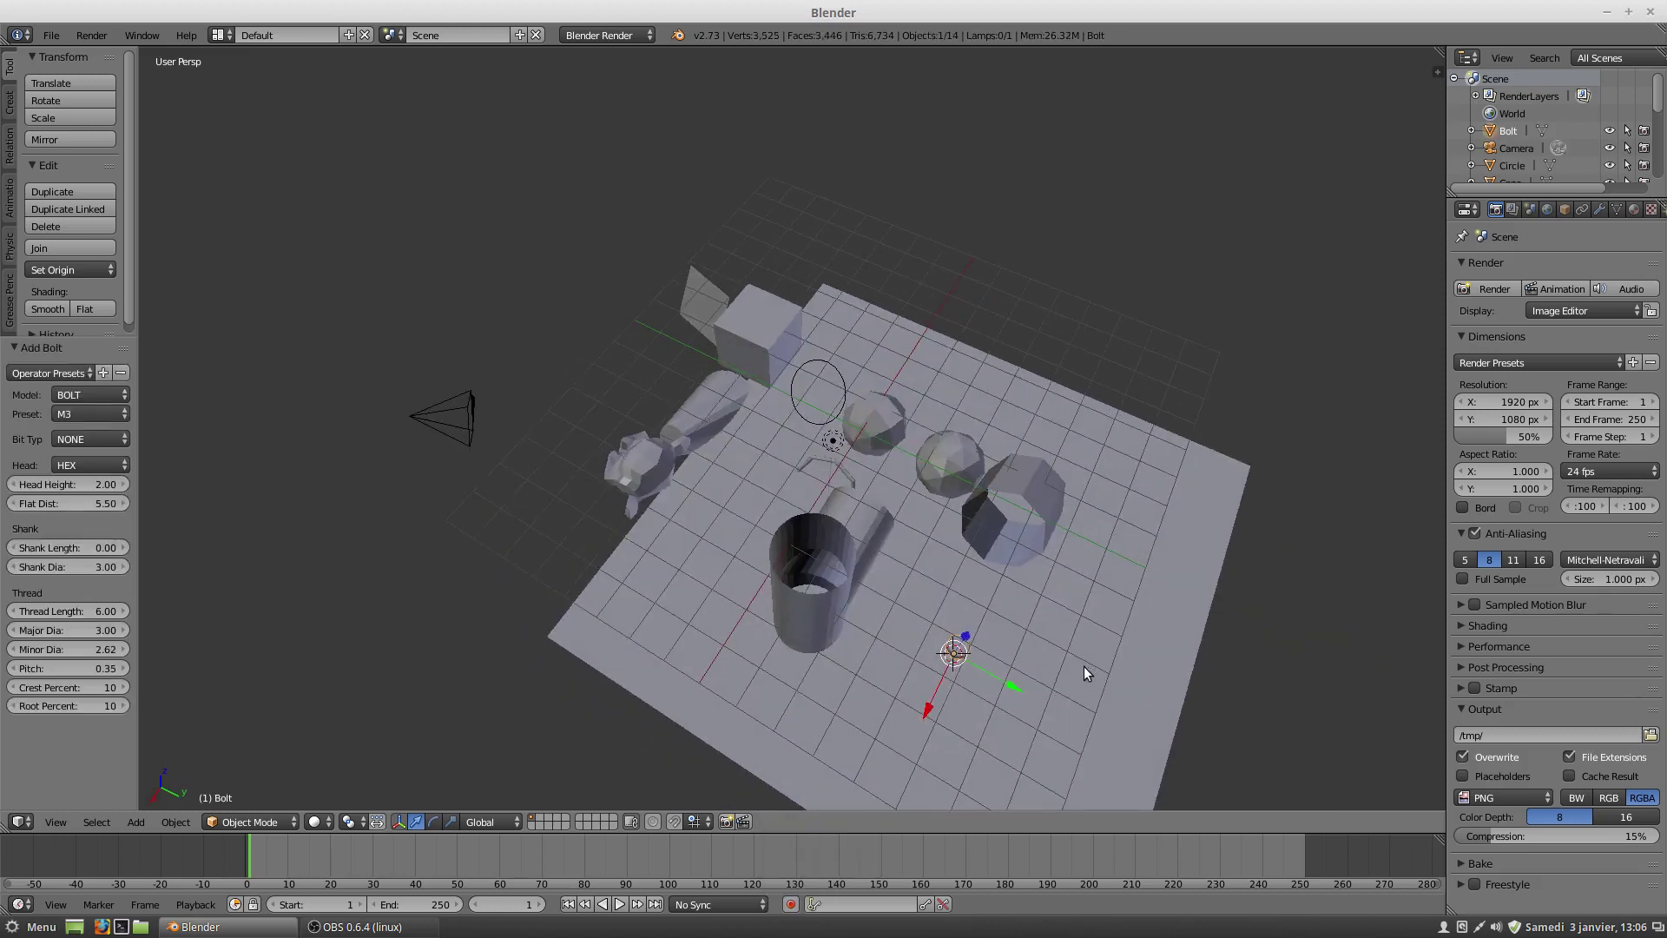
middle_click_drag(1084, 665, 934, 571)
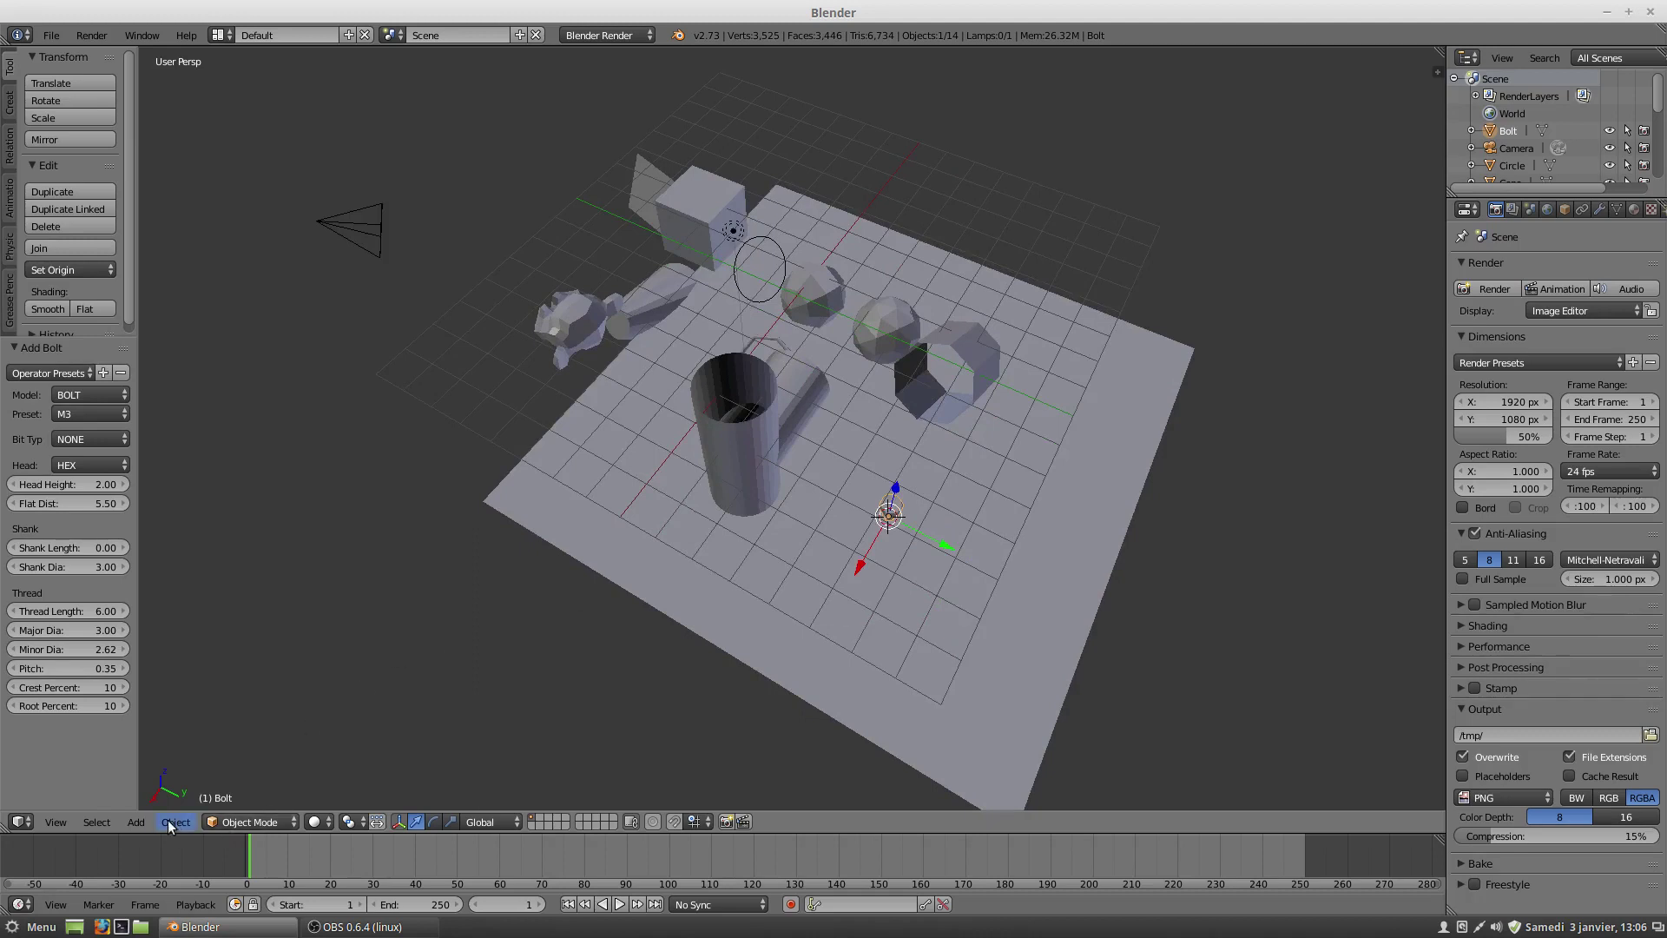
left_click(139, 821)
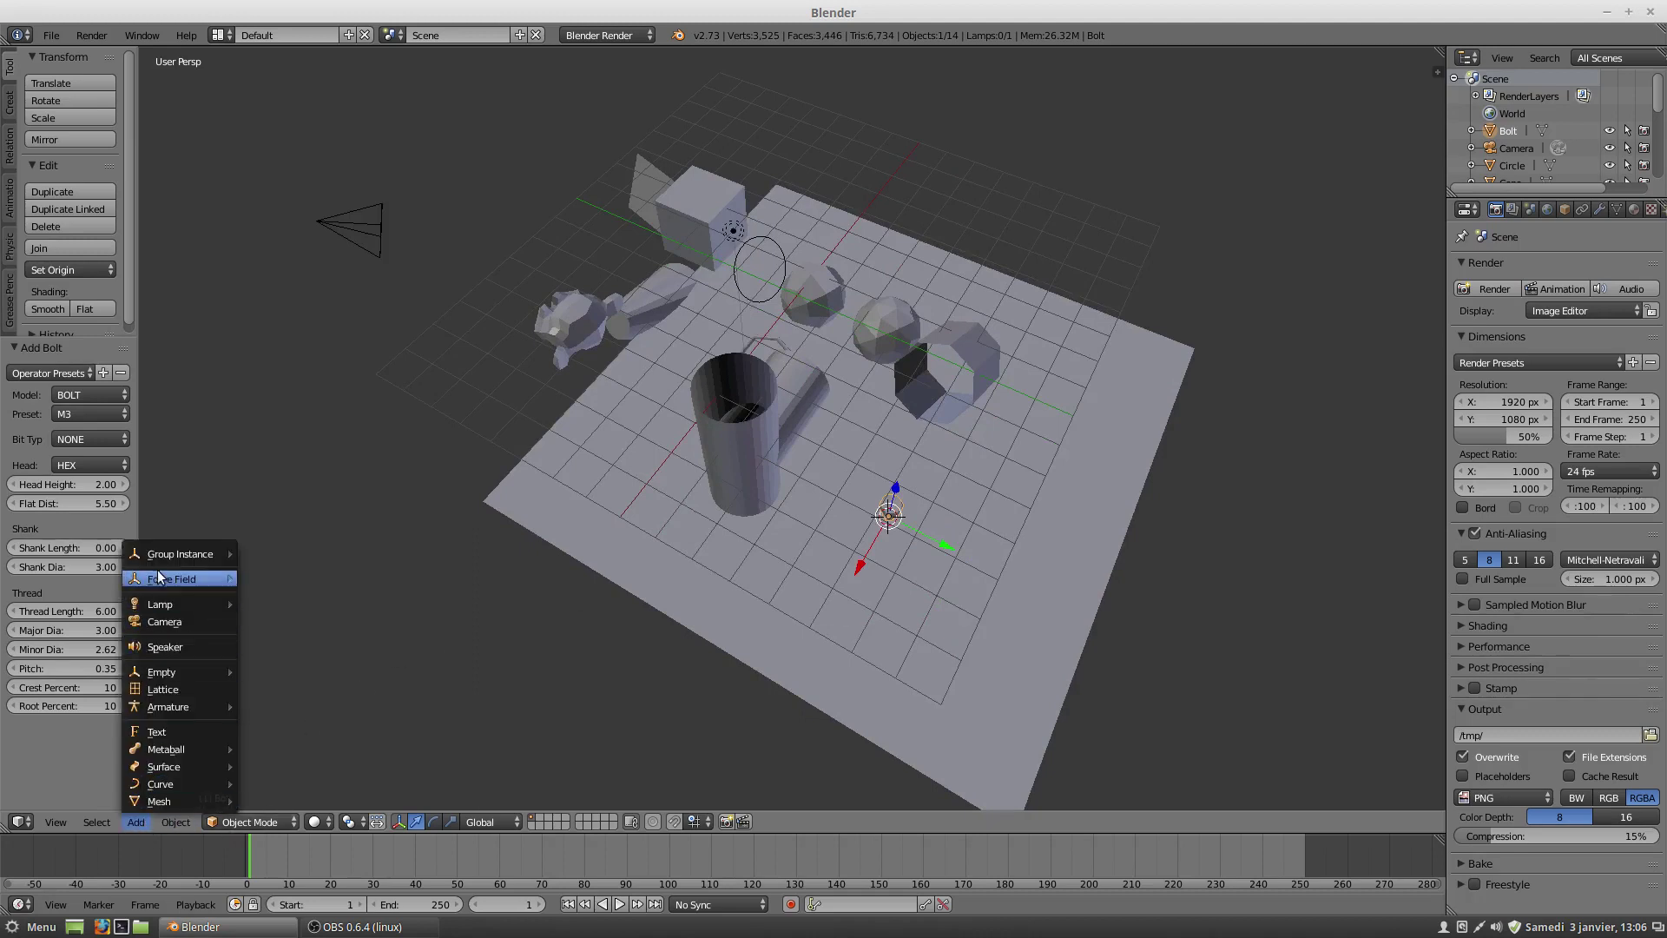
mouse_move(161, 576)
mouse_move(184, 801)
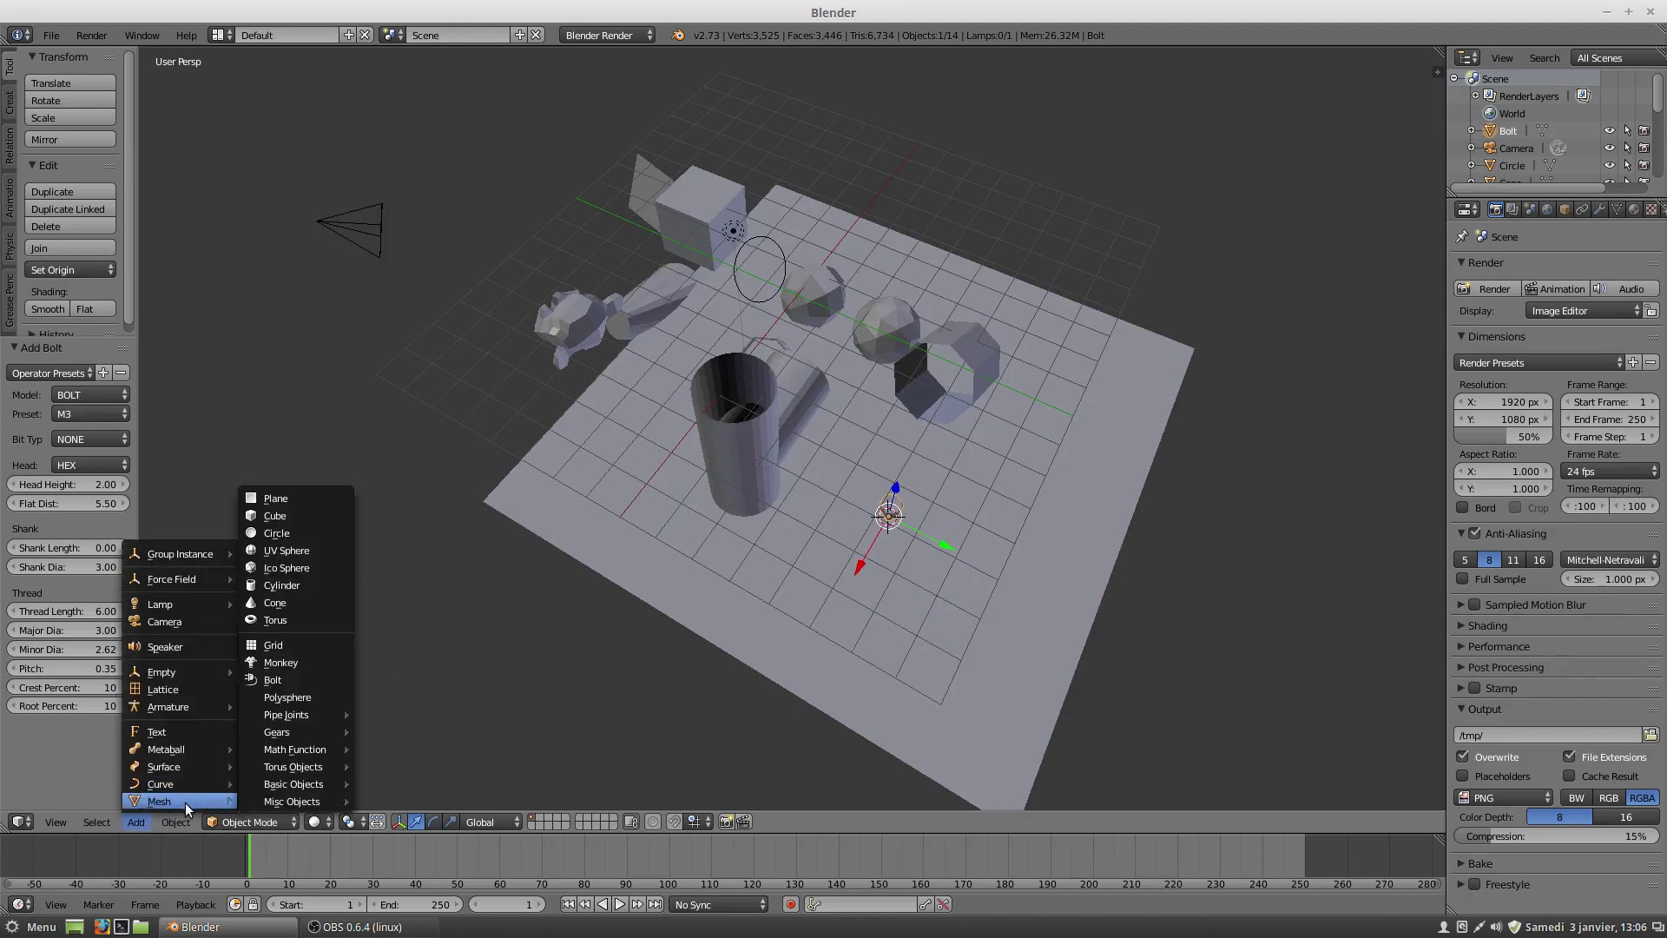
mouse_move(304, 785)
middle_click_drag(692, 606, 807, 554)
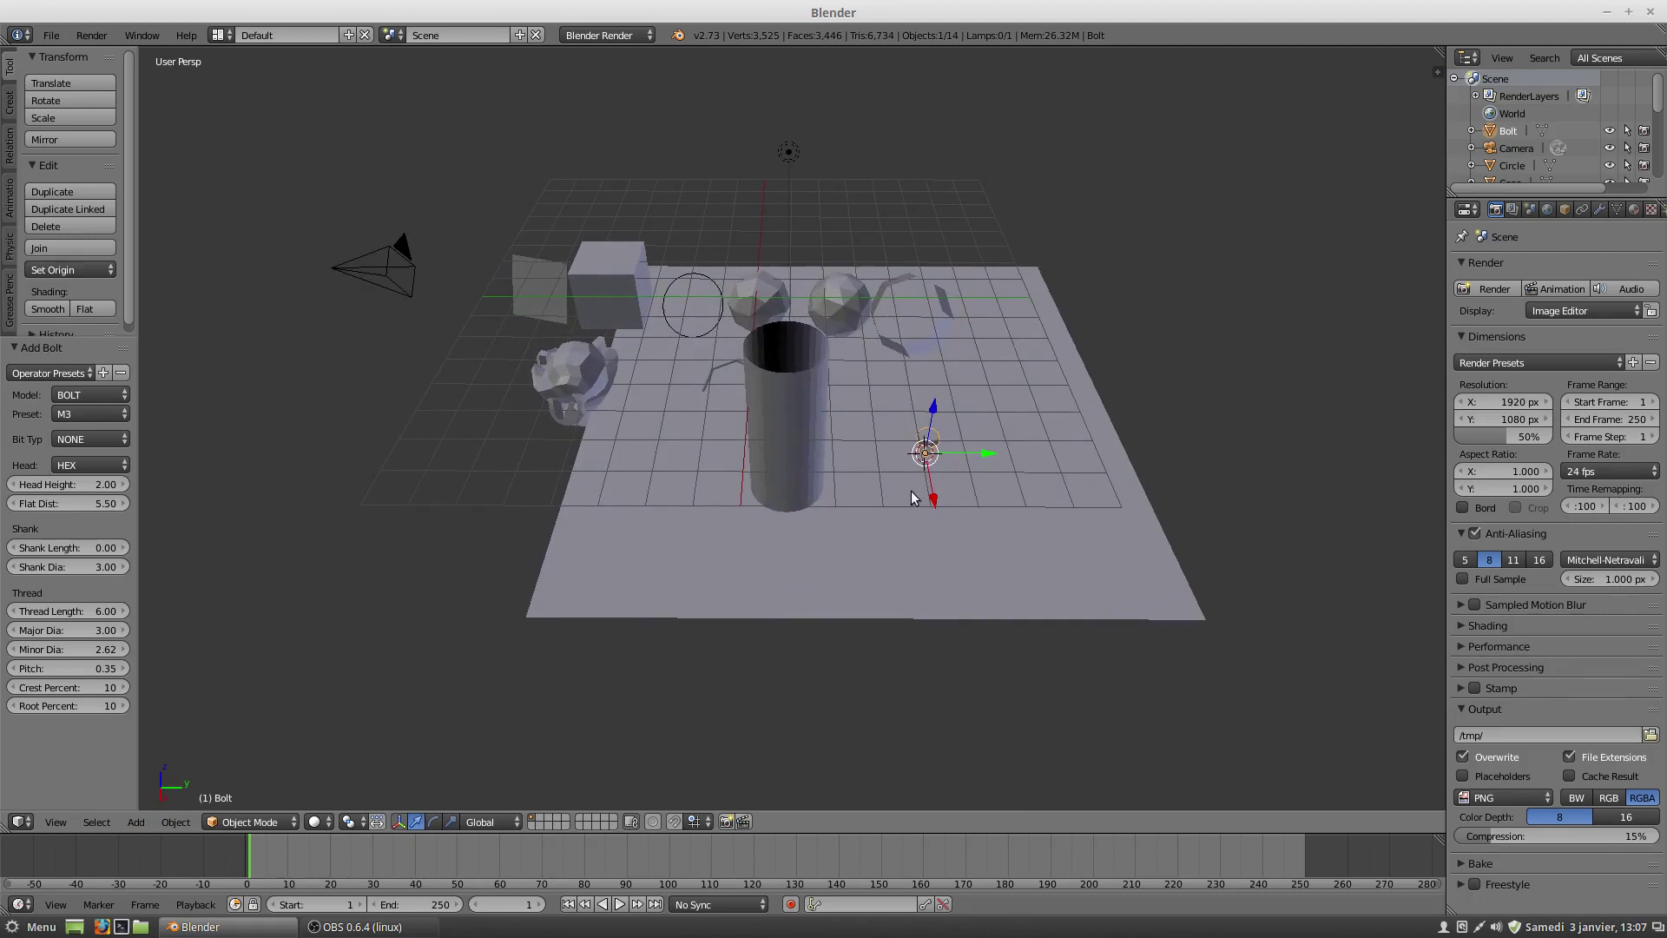
middle_click_drag(909, 495, 744, 535, "shift")
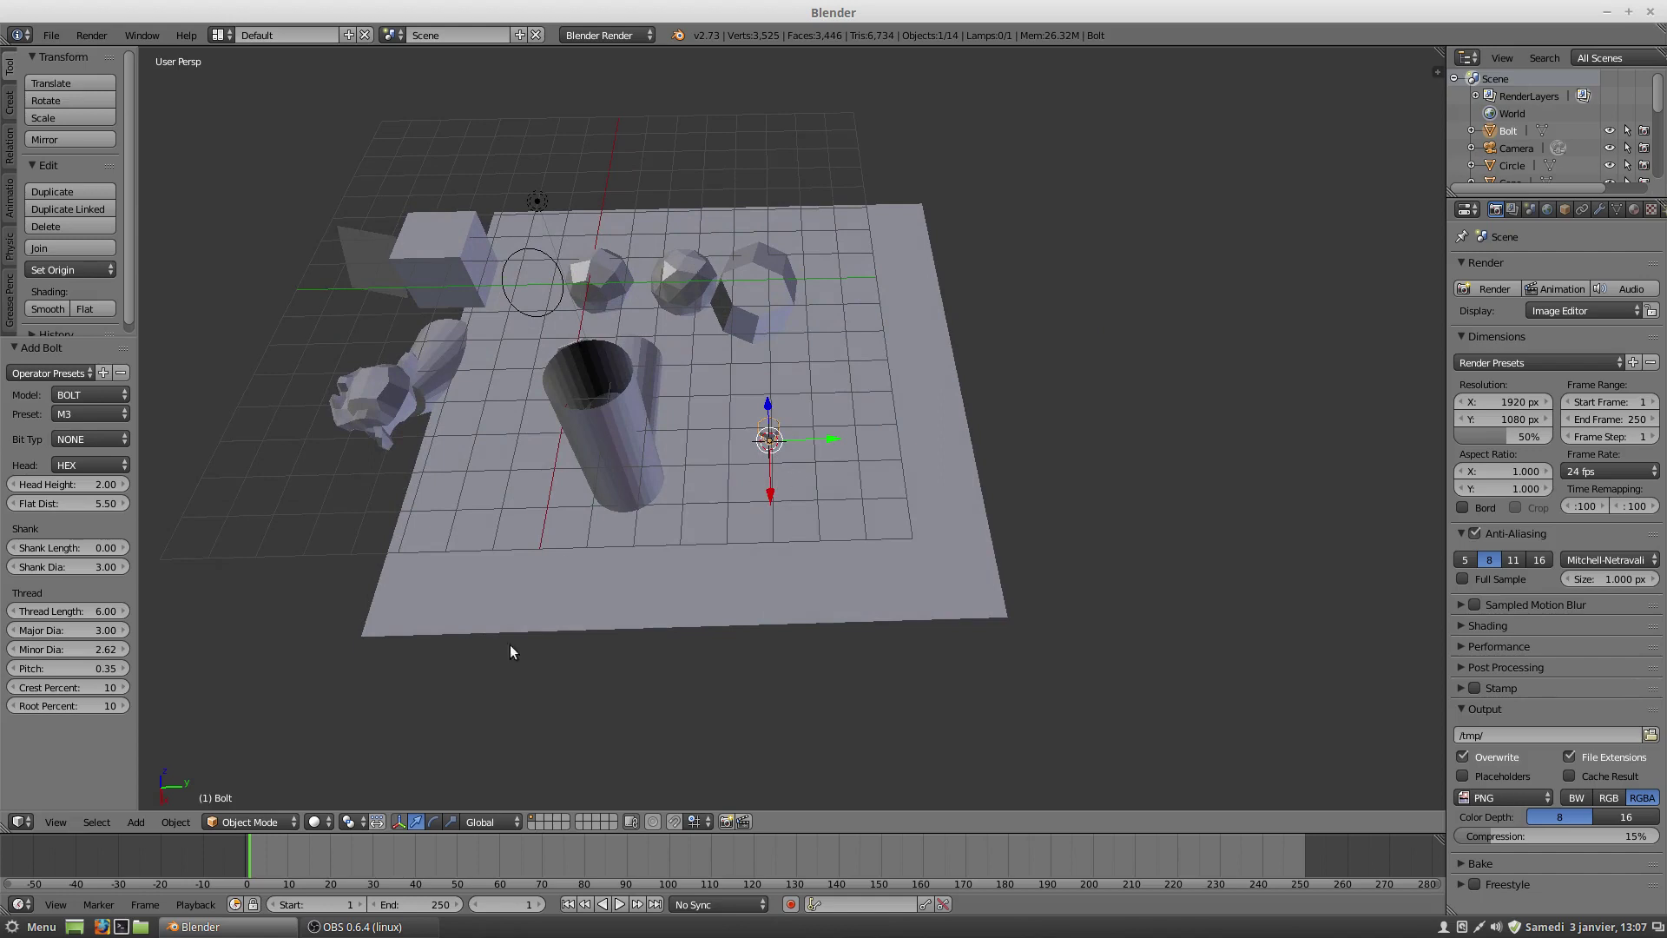
left_click(252, 820)
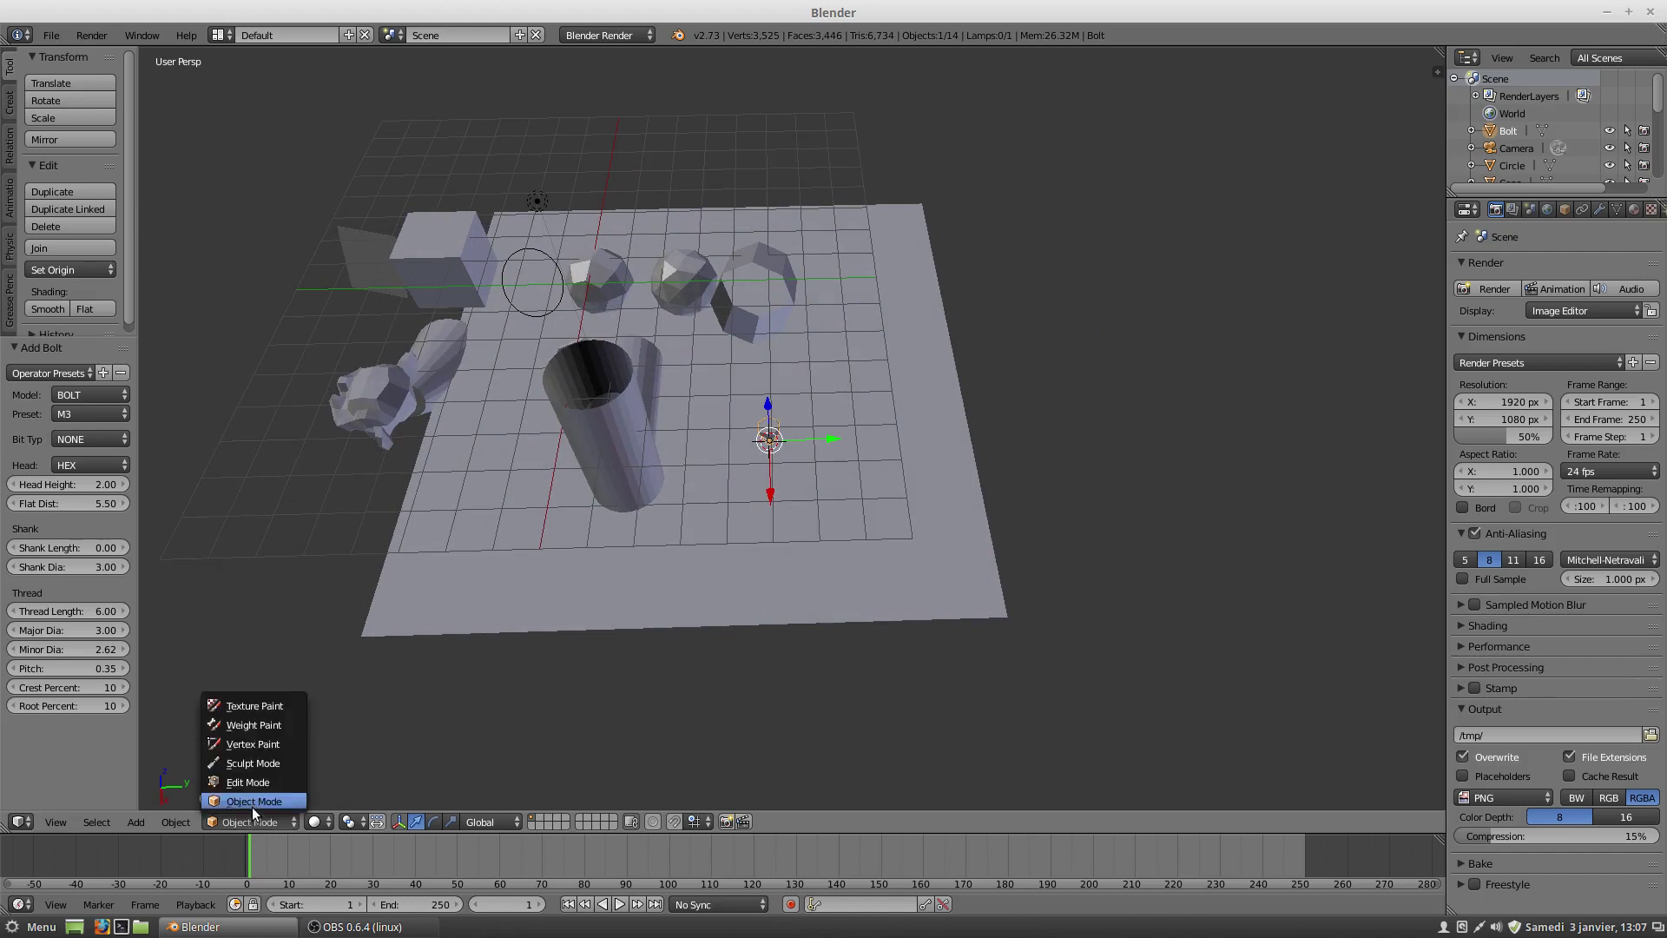
left_click(252, 805)
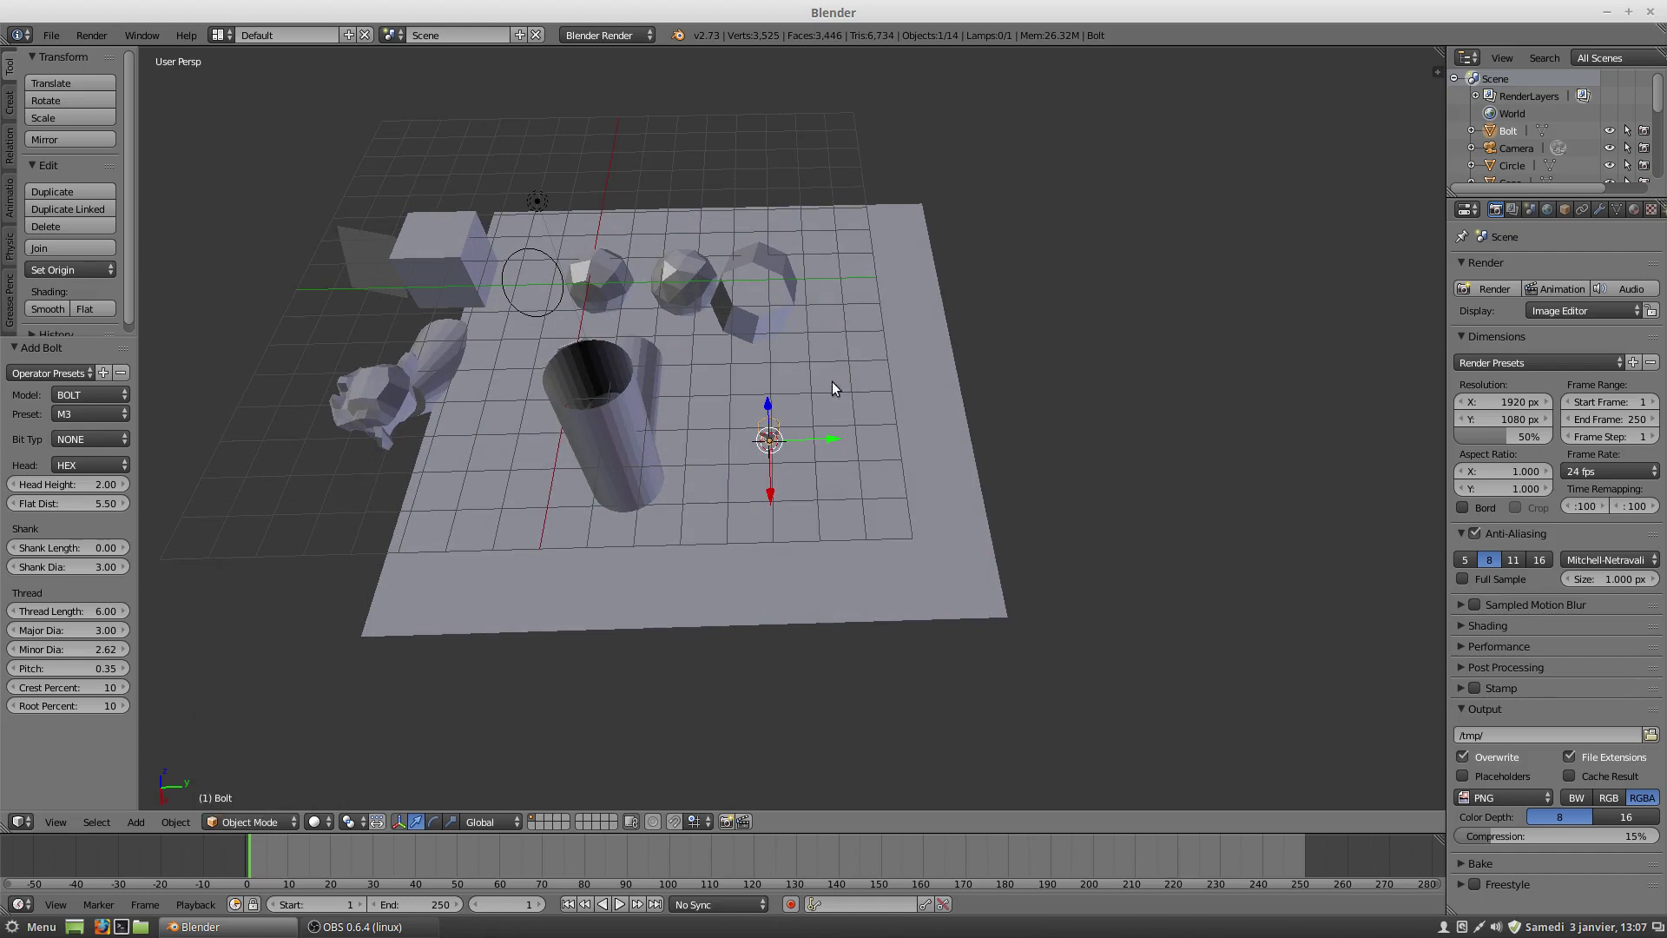
Step: Select the pipe T-joint and switch it to Edit Mode
right_click(781, 318)
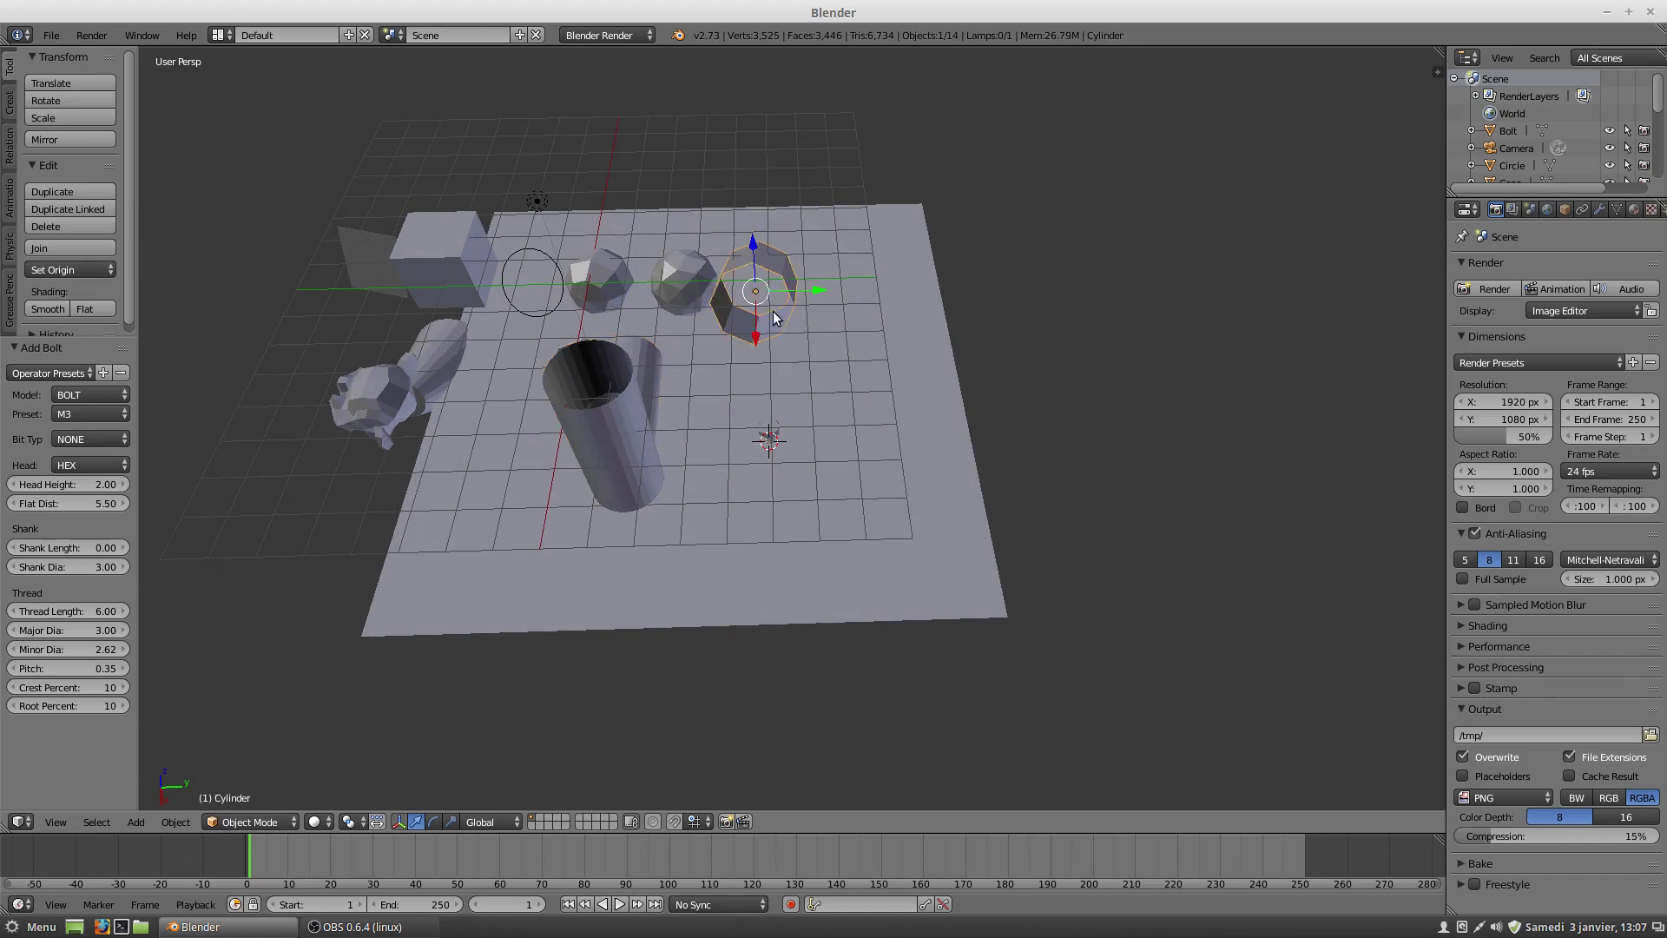
right_click(679, 279)
right_click(628, 421)
left_click(249, 820)
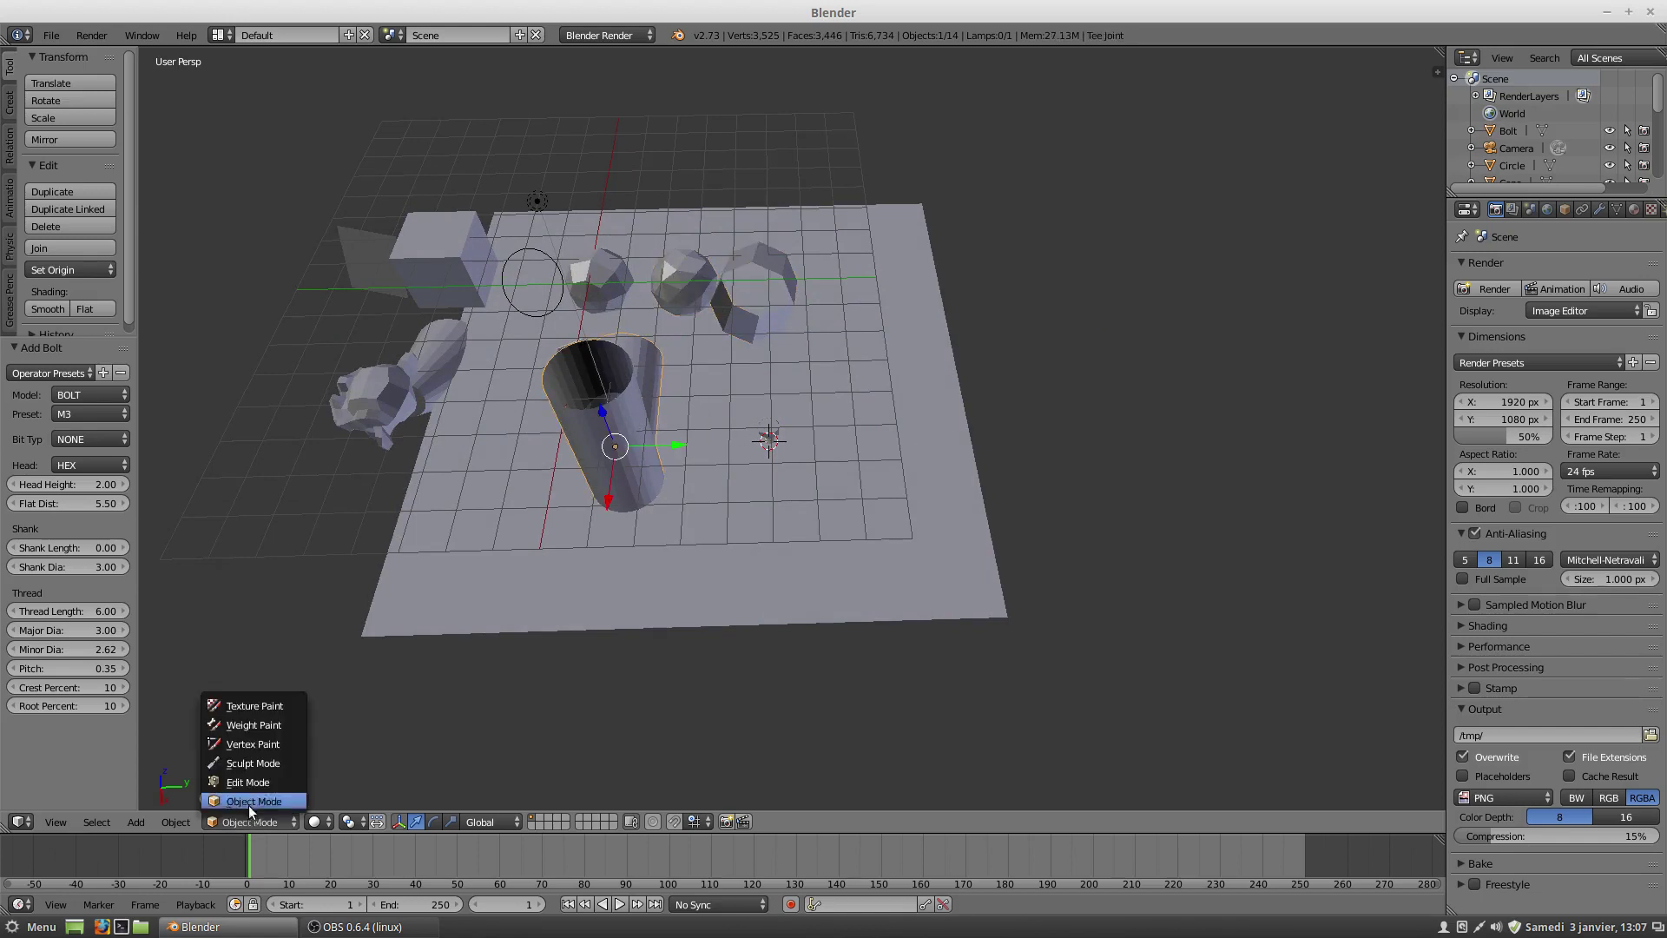
left_click(255, 784)
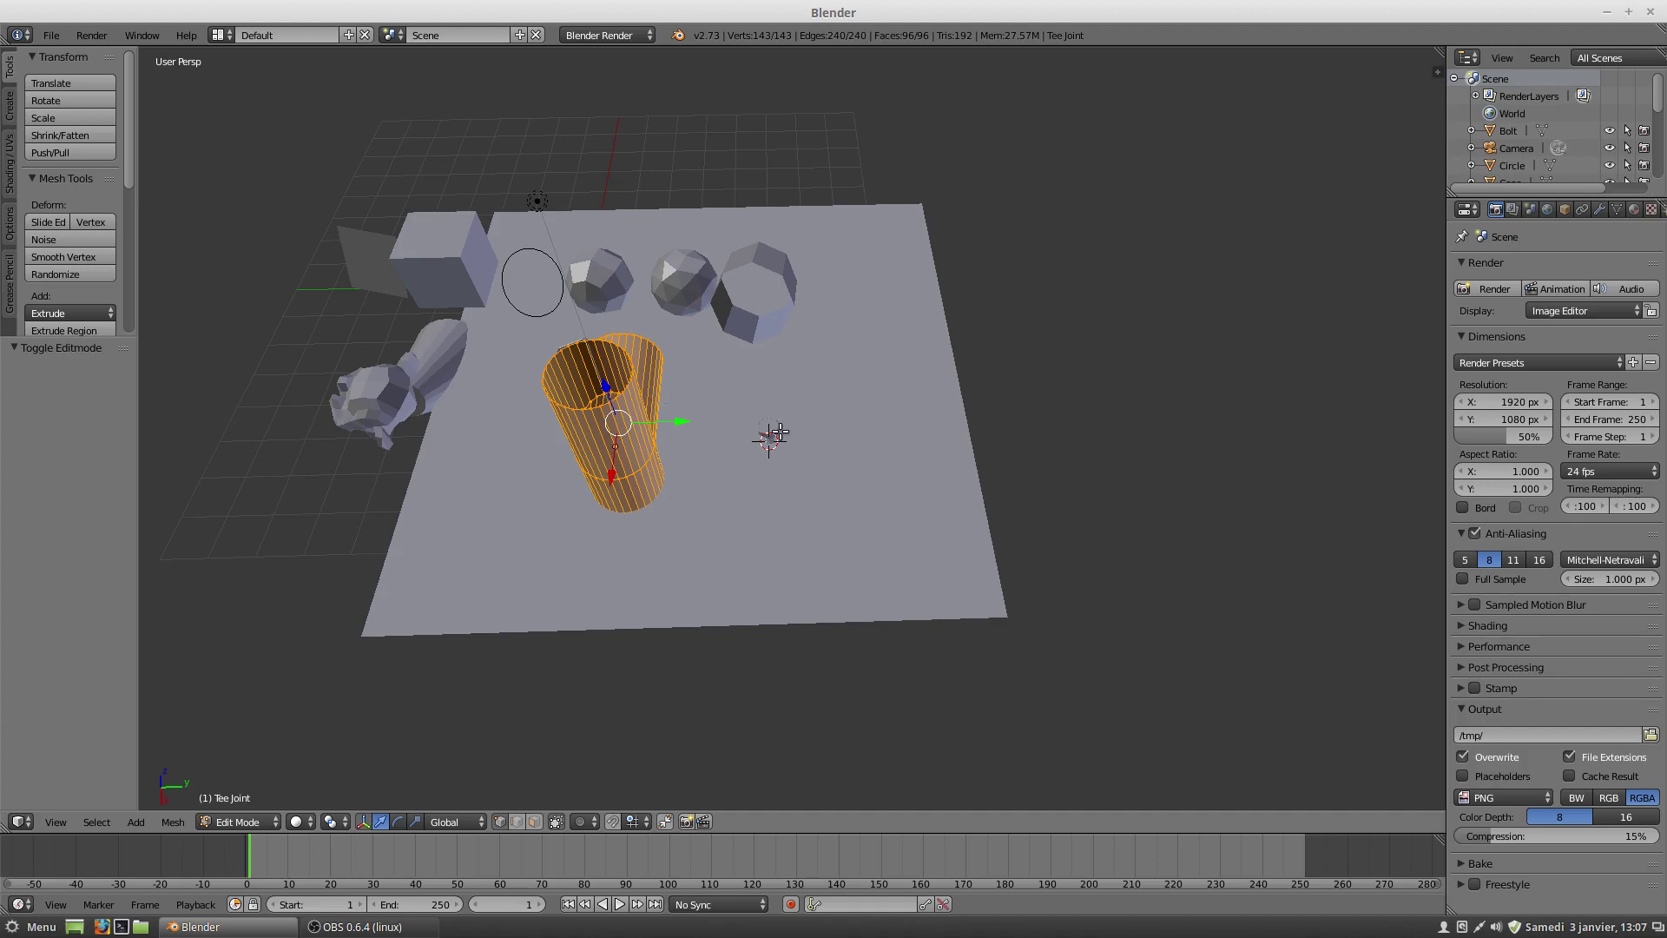
Step: Add a cube at the 3D cursor as part of the T-joint's mesh and return to Object Mode
key("shift+a")
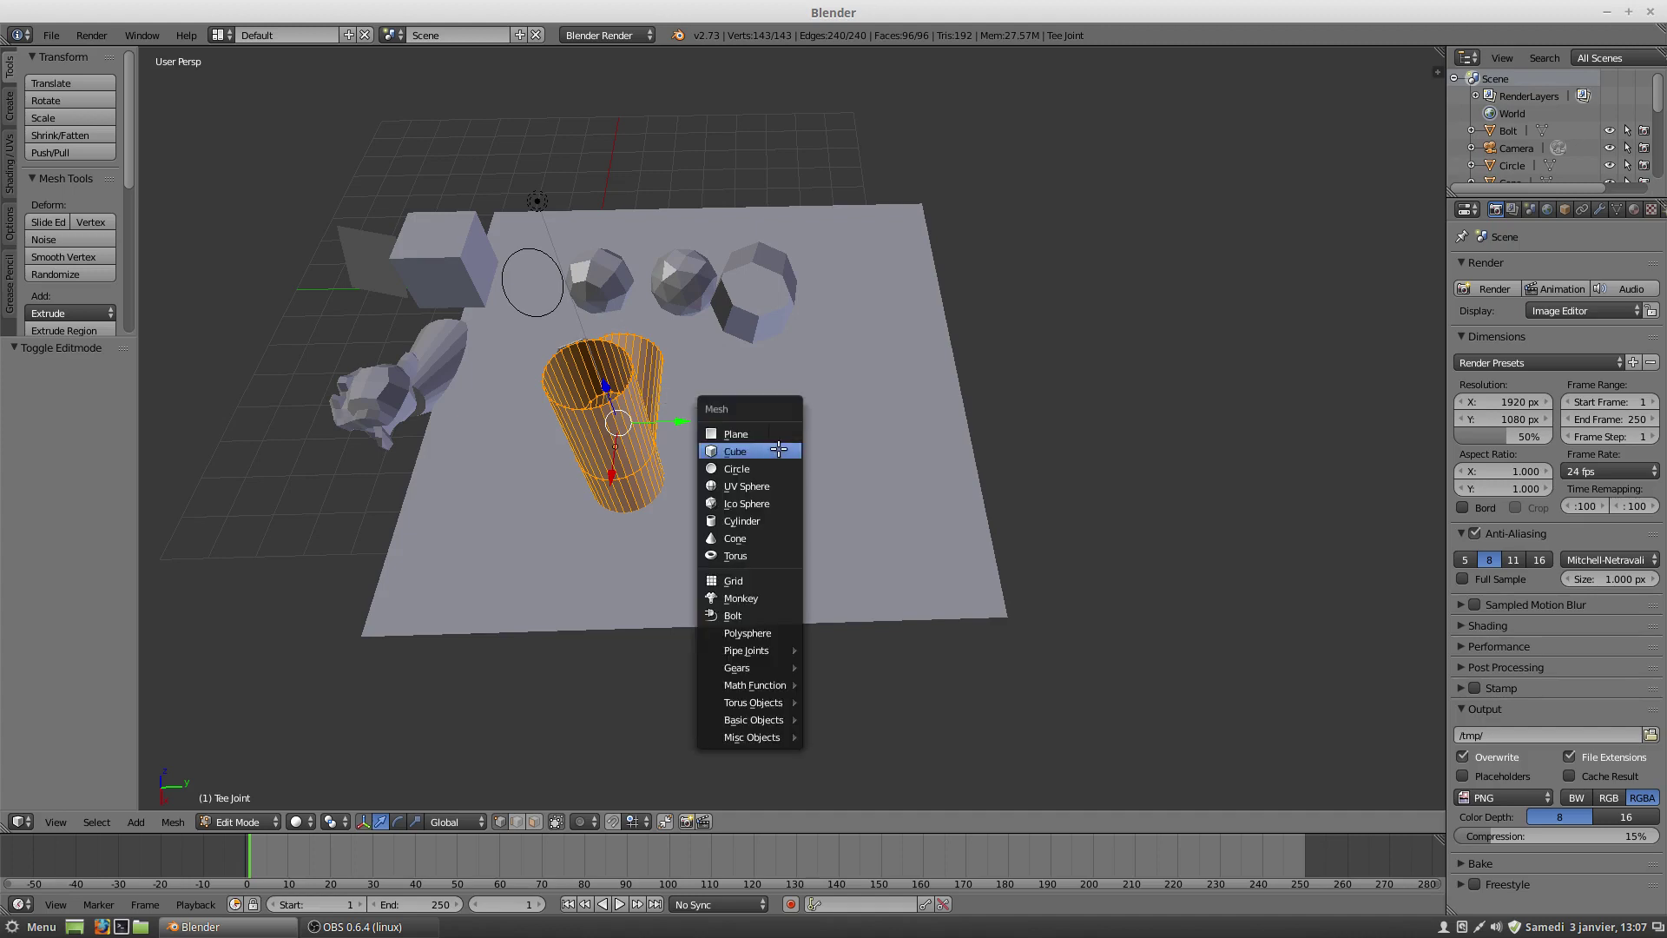
left_click(780, 451)
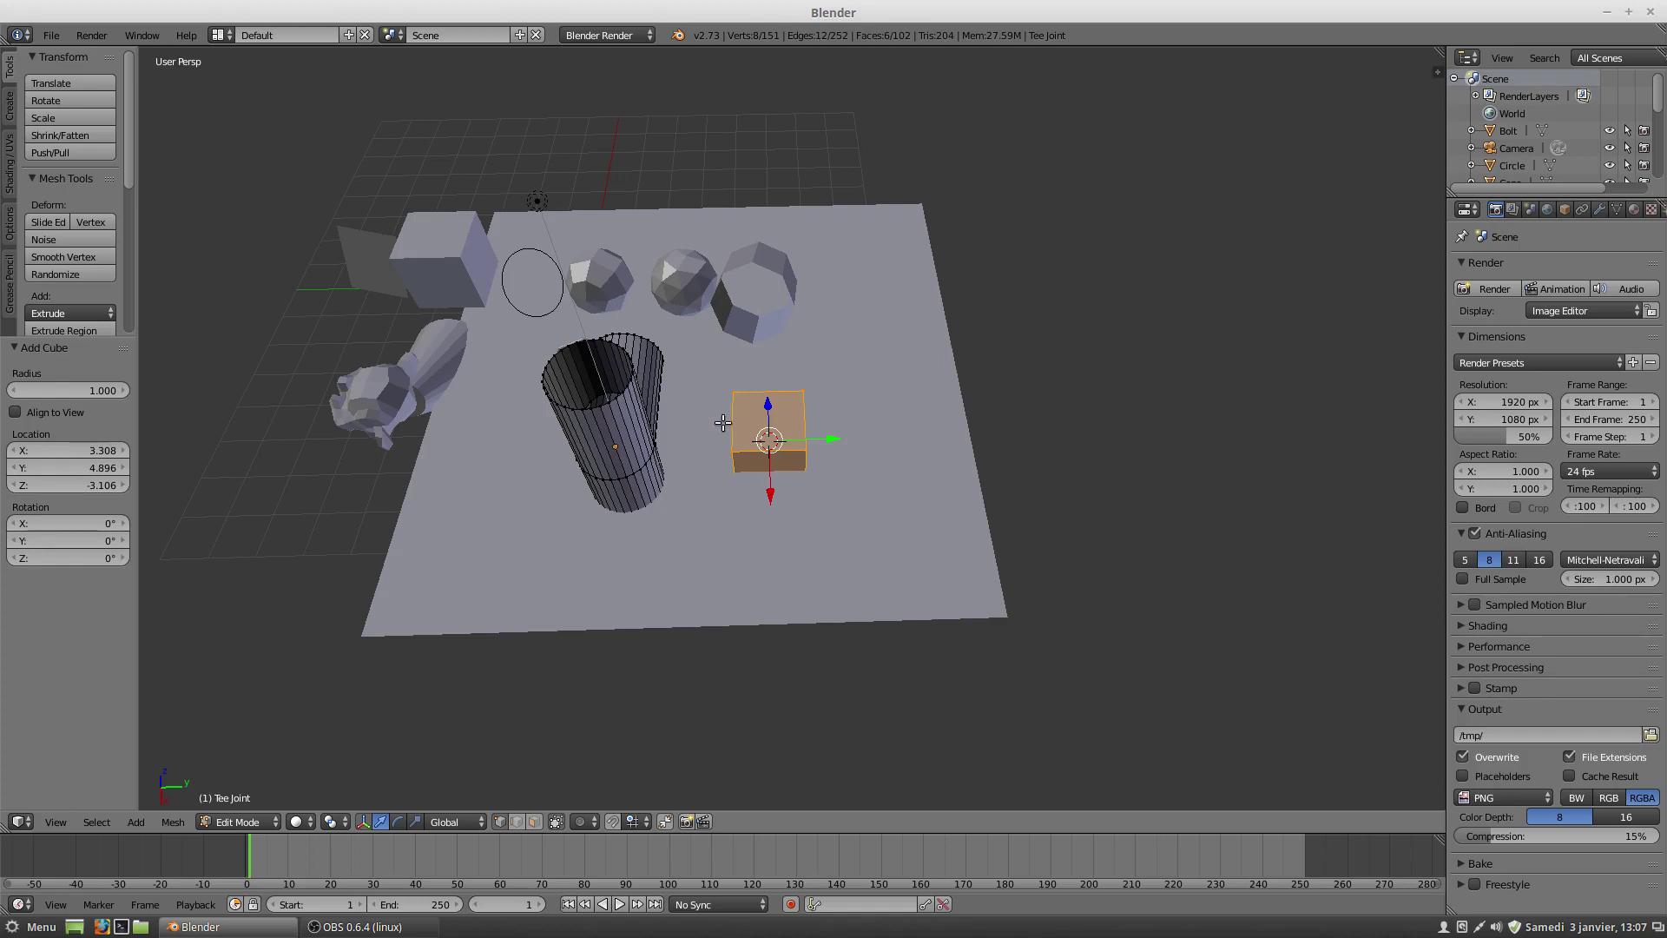
left_click(246, 823)
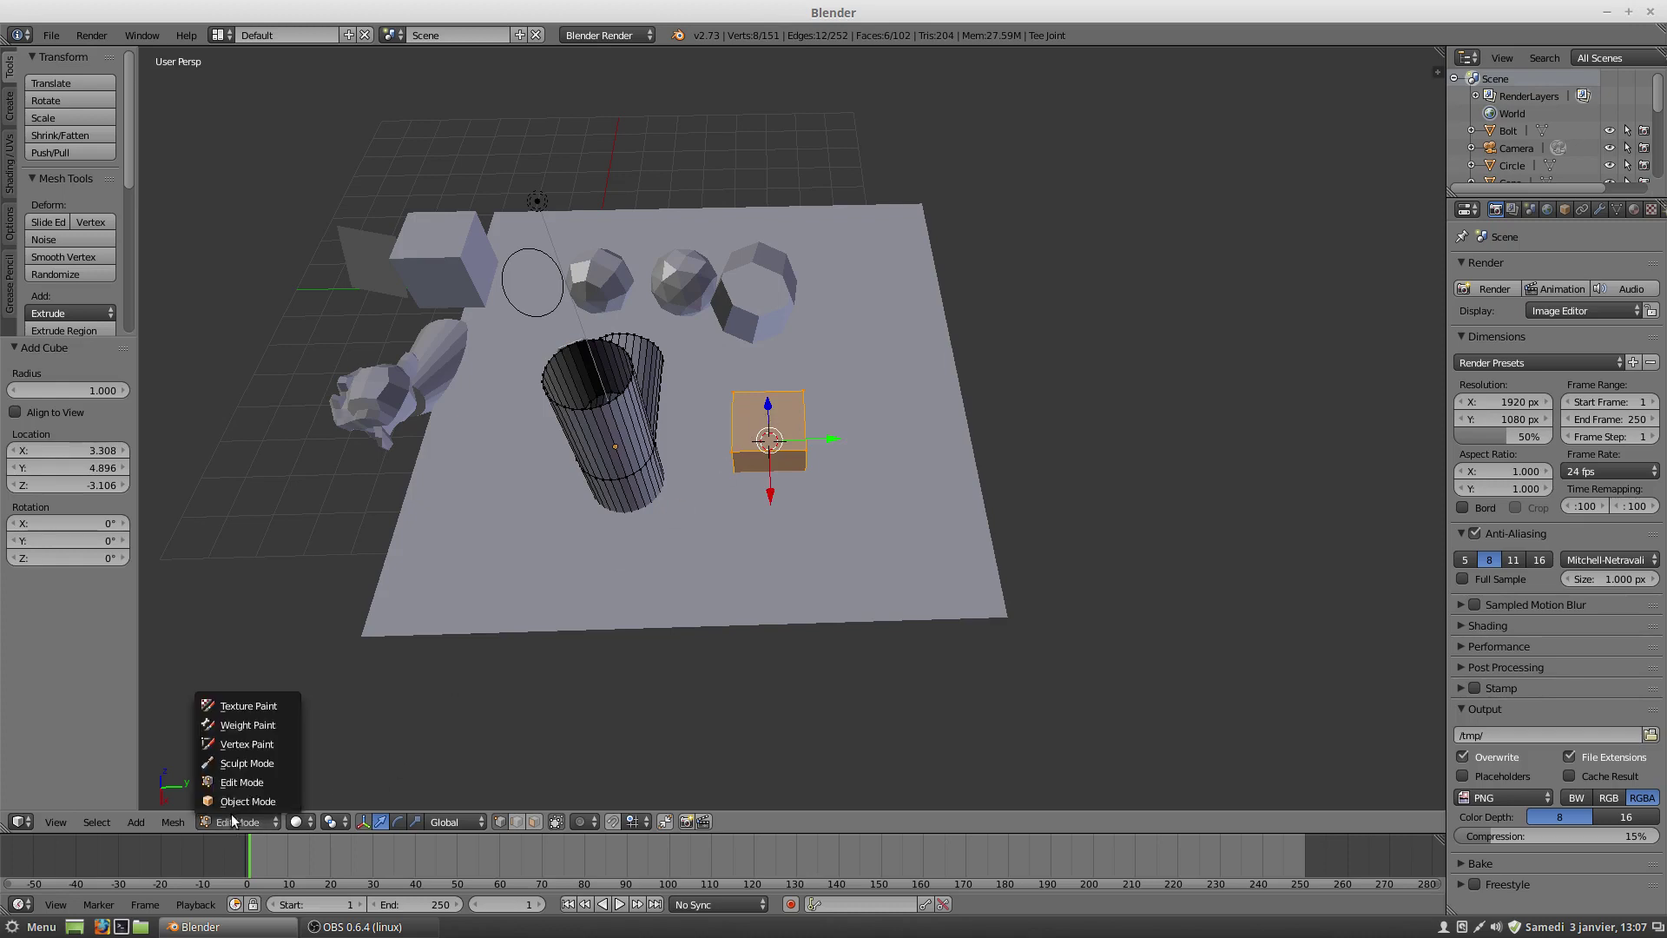
left_click(233, 805)
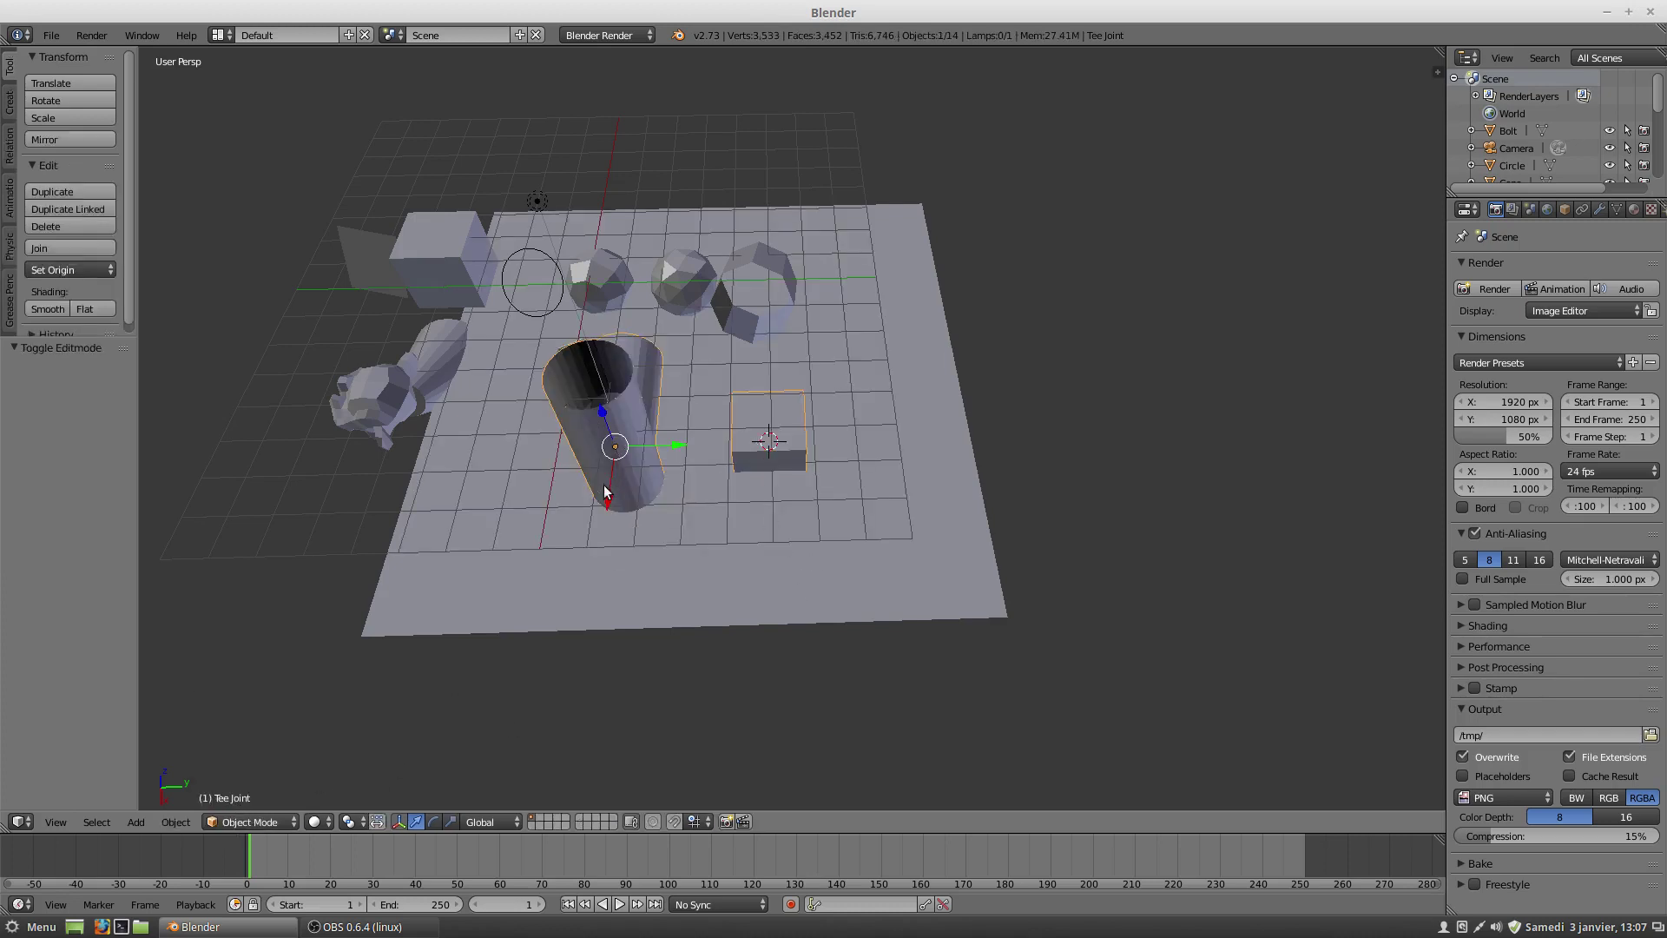
Step: Move the T-joint together with its cube -0.186 along the X axis and 1.654 up the Z axis
key("g")
key("x")
left_click(619, 444)
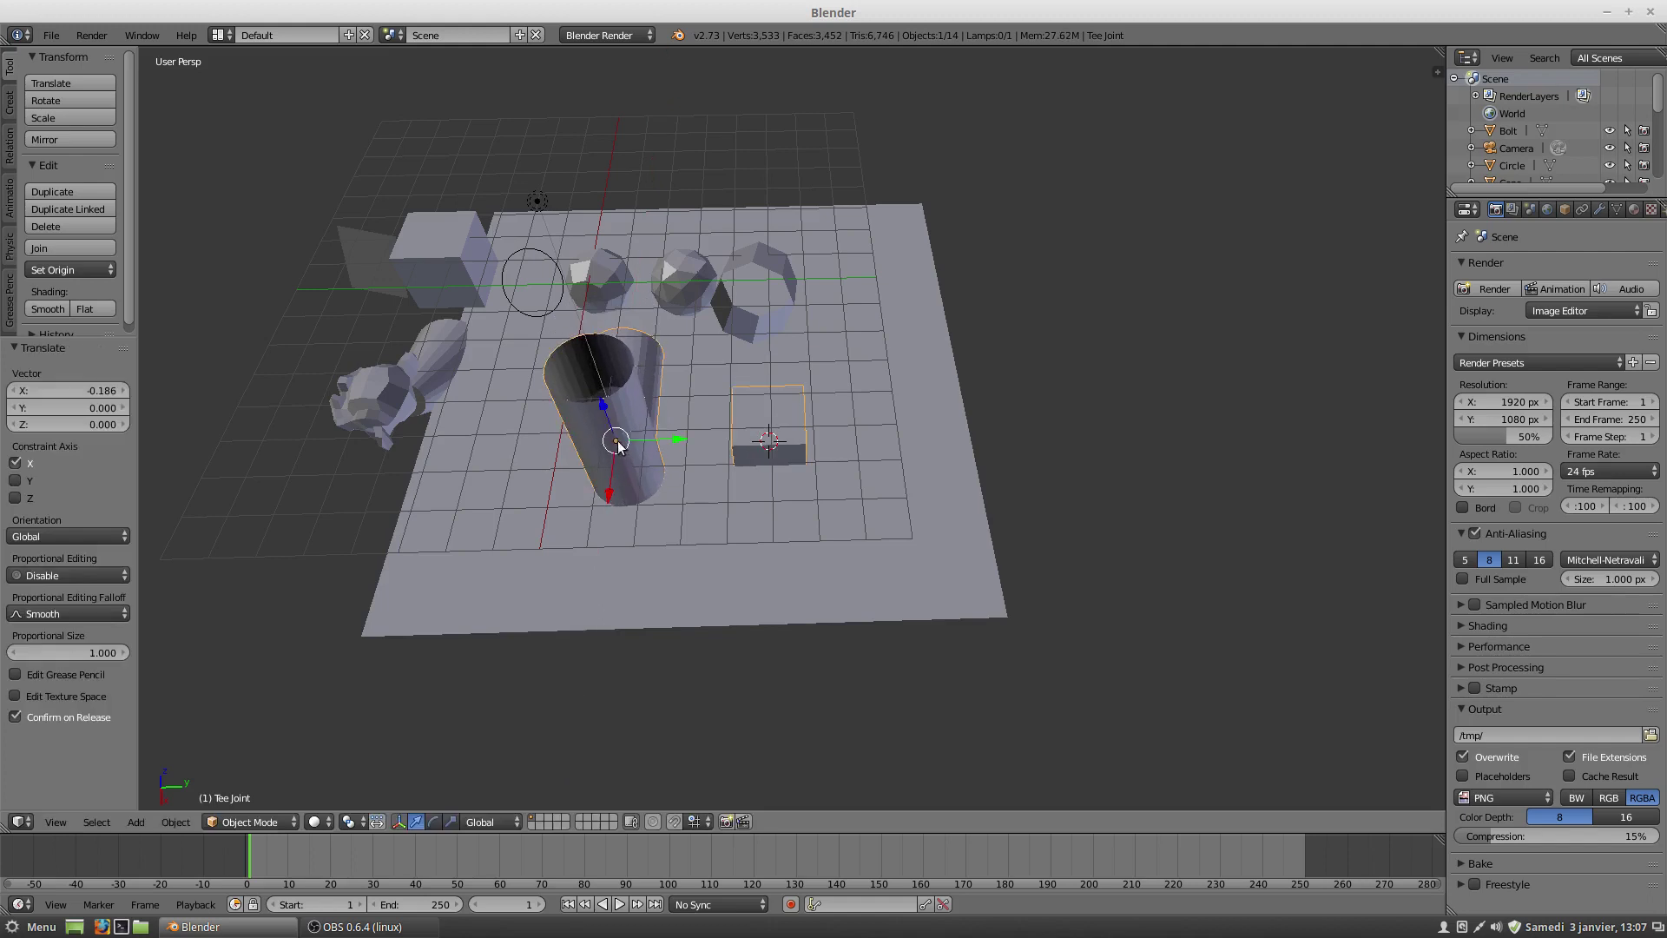
left_click_drag(604, 407, 591, 368)
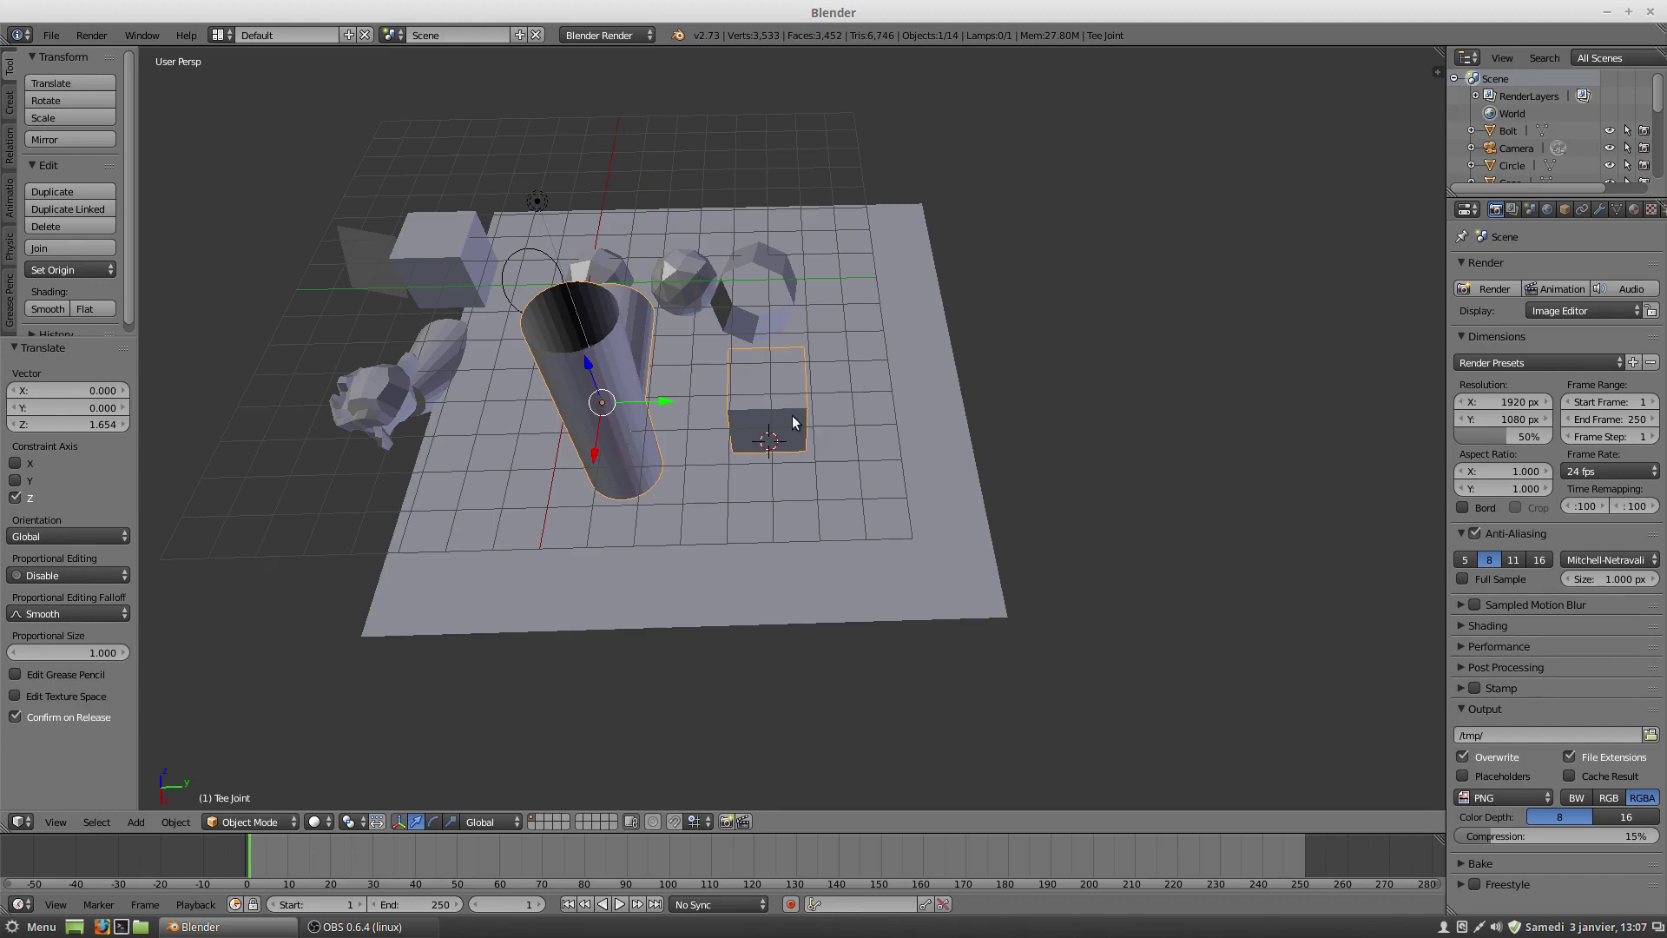
Step: Open the choice of interaction modes for the T-joint object
left_click(228, 827)
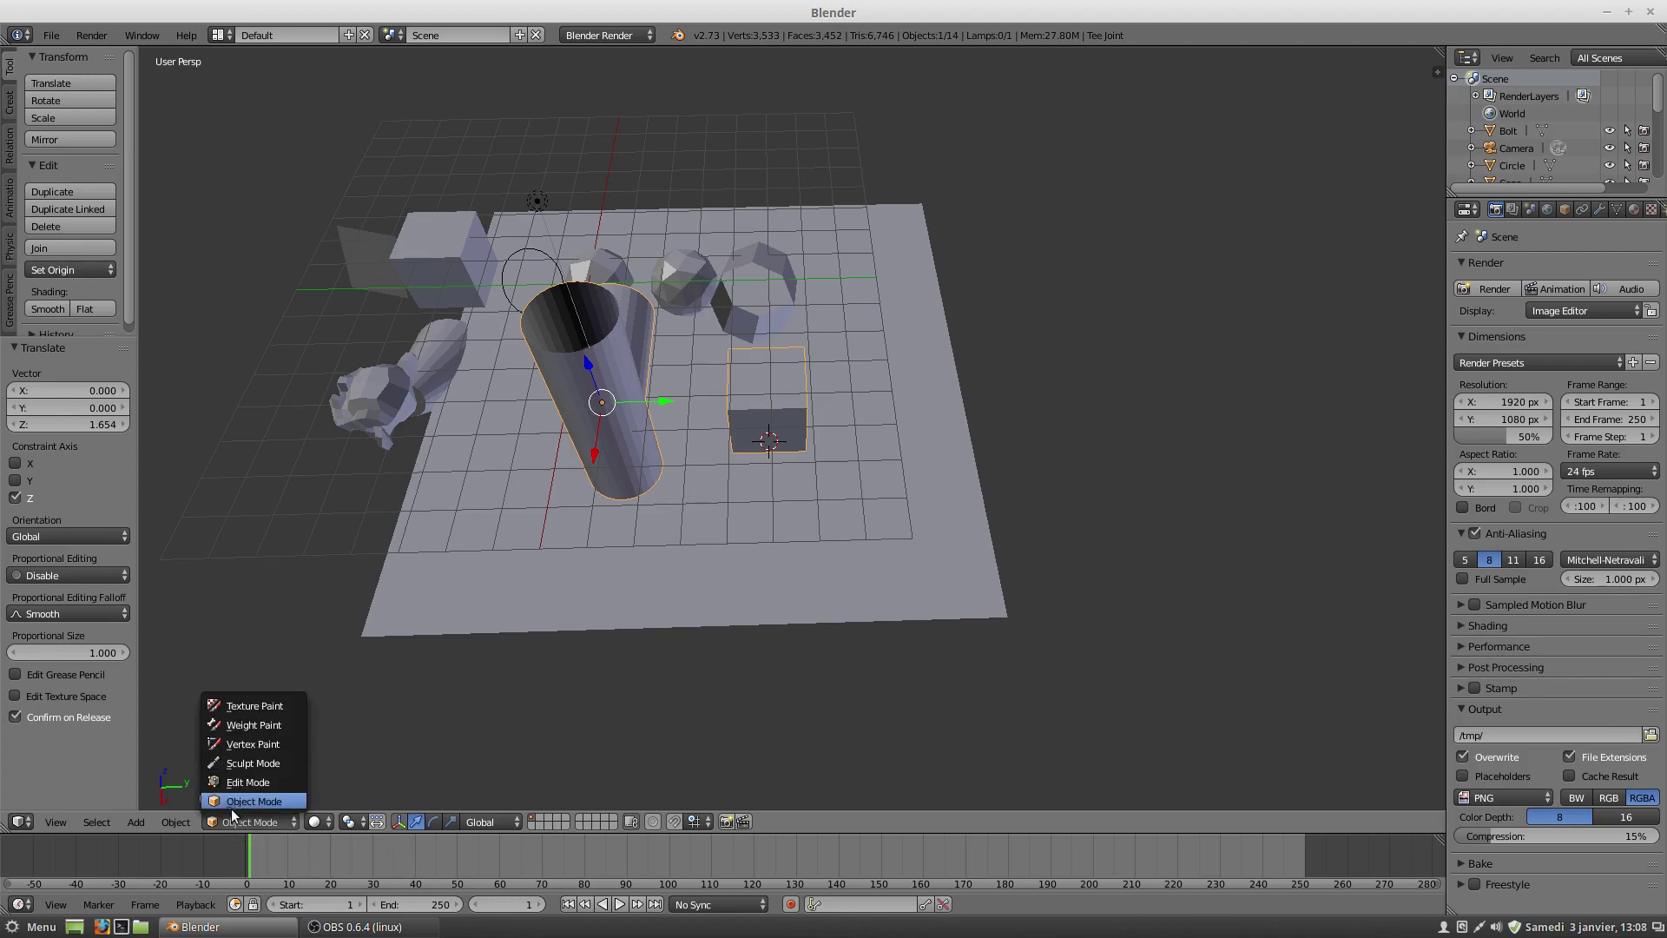